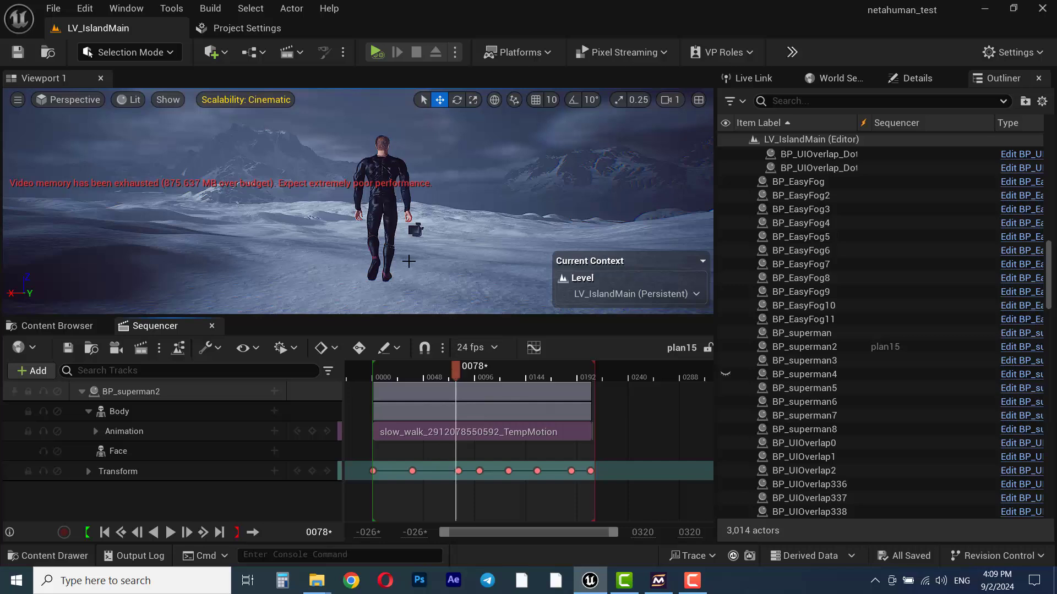
Scrub the plan15 sequence between about frames 6 and 32 to inspect the walking character's boots
left_click(378, 375)
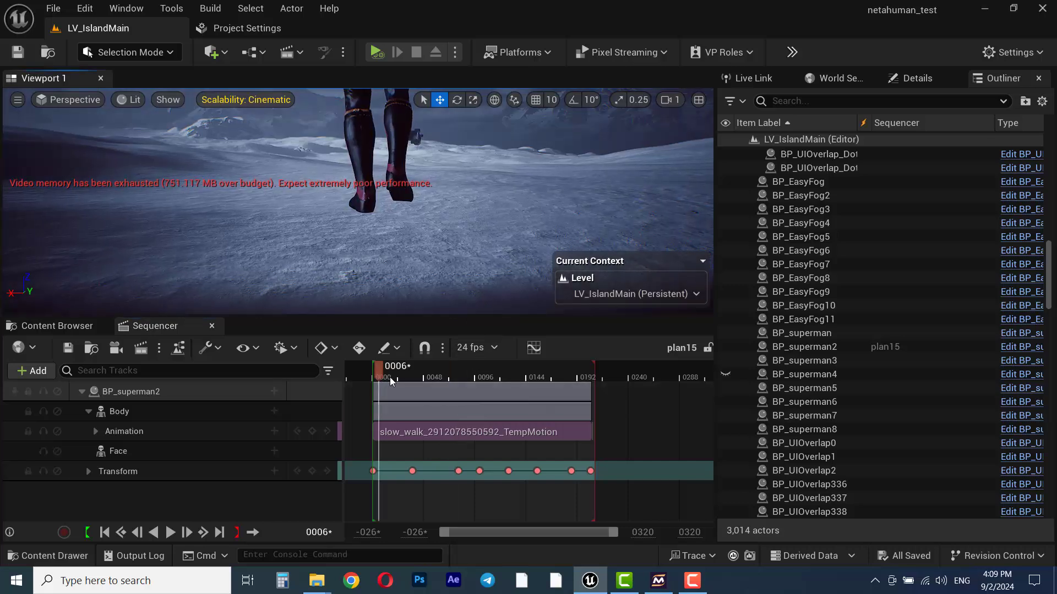
left_click_drag(391, 380, 404, 374)
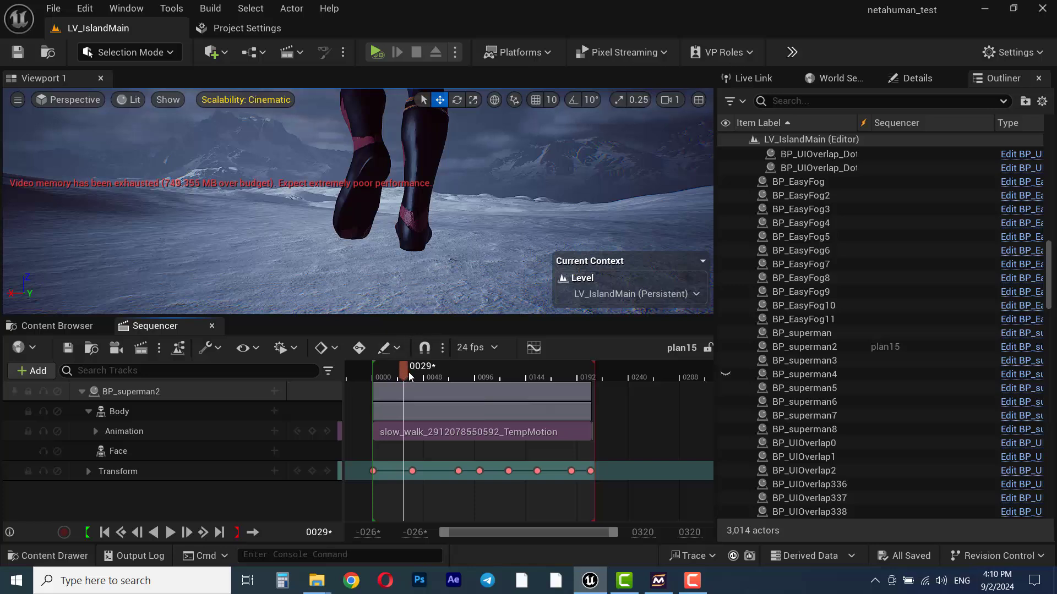
mouse_move(410, 368)
left_mouse_down()
mouse_move(458, 374)
mouse_move(406, 377)
left_mouse_up()
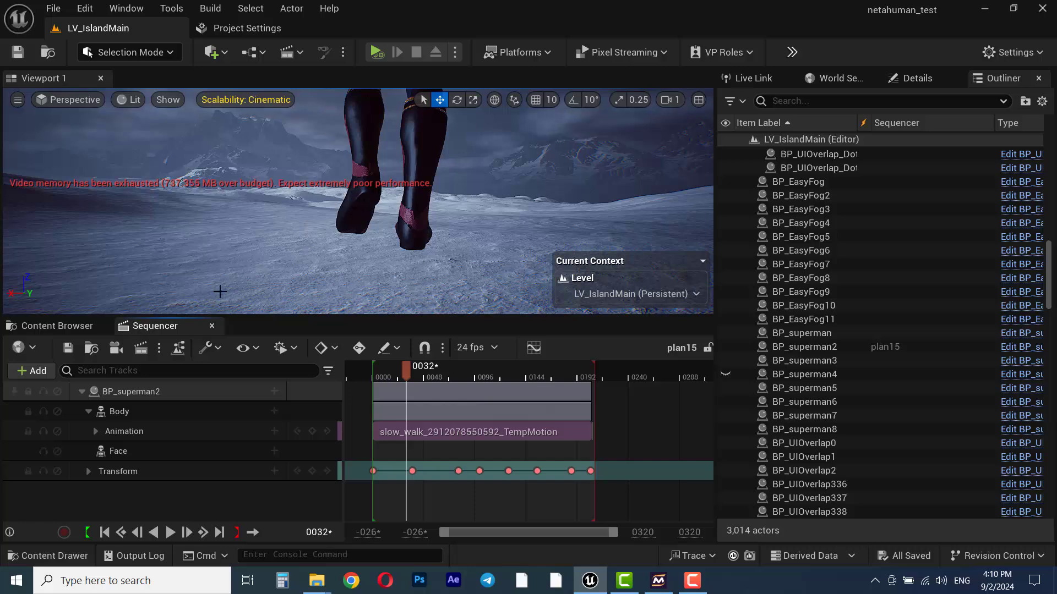
Launch Blender 3.5 and delete the default camera, cube and light from the scene
left_click(133, 583)
type("ble")
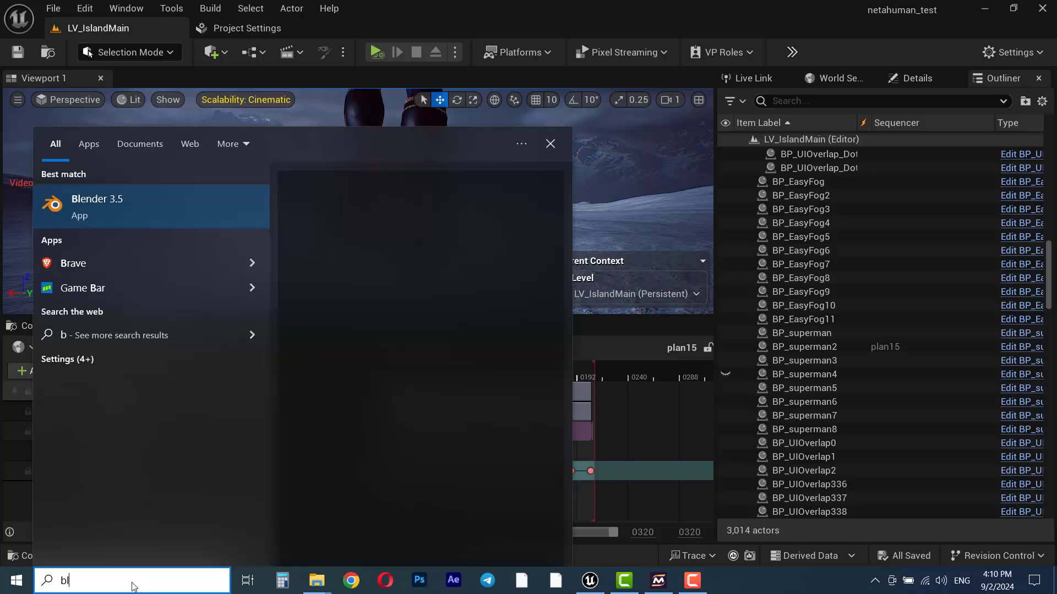
left_click(126, 204)
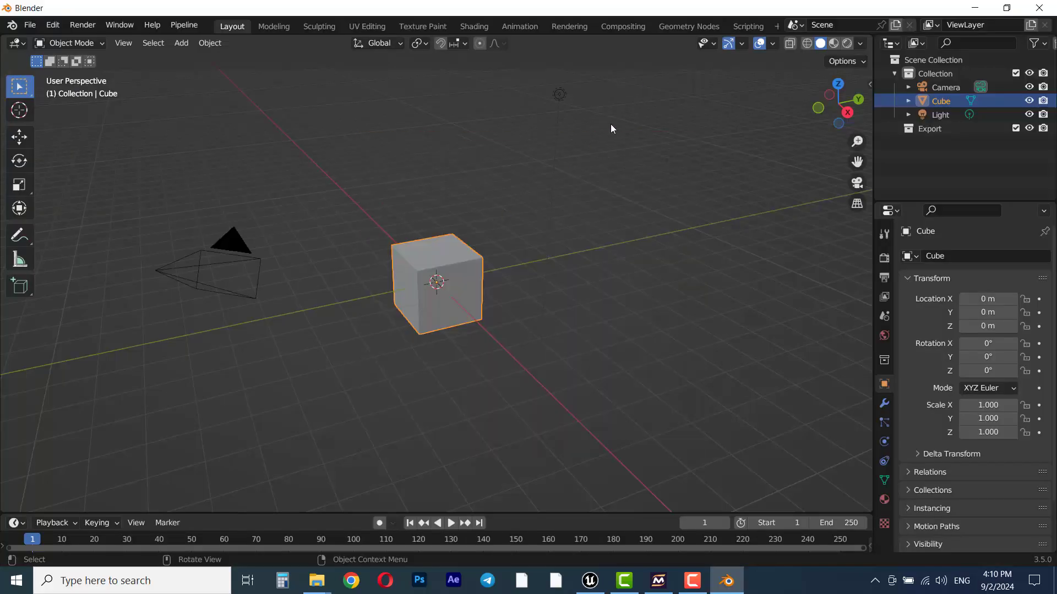
left_click_drag(644, 80, 140, 396)
key("Delete")
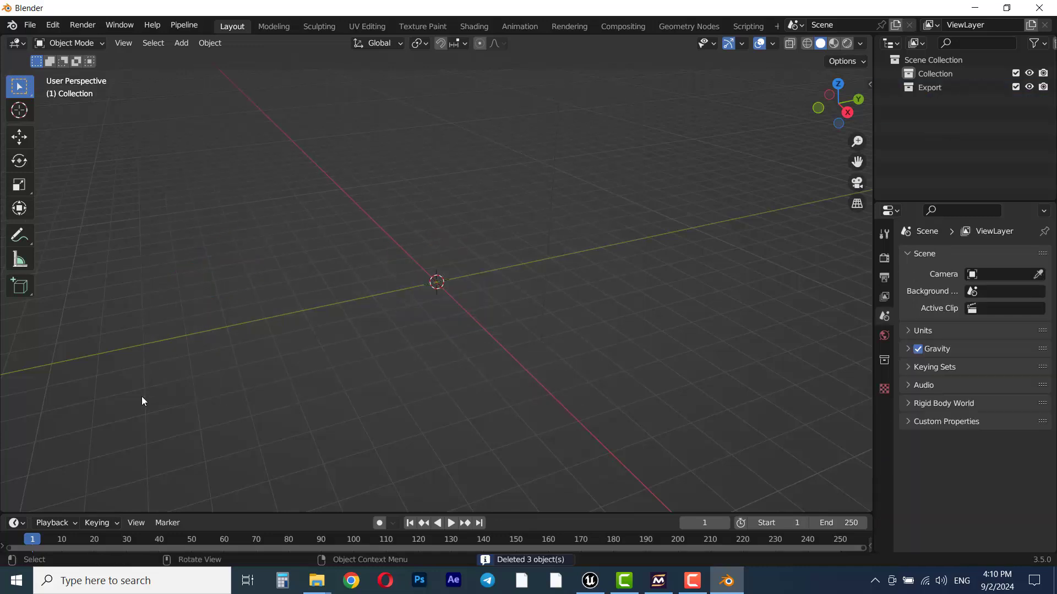
Import the FBX file superman_new_clothed.fbx from the D:\superman\superman_new_clothed folder
left_click(31, 29)
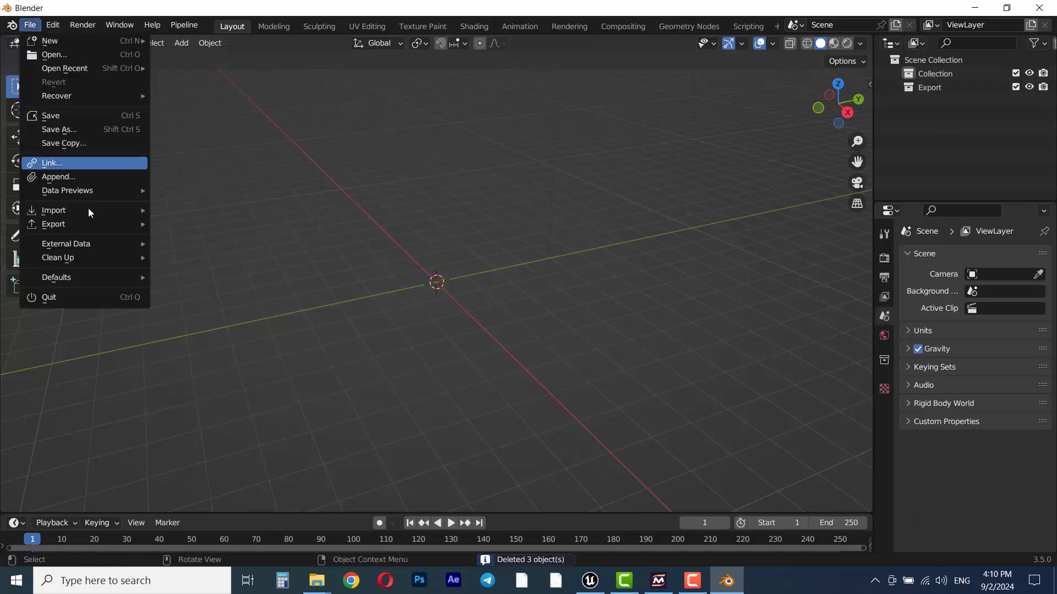
mouse_move(93, 211)
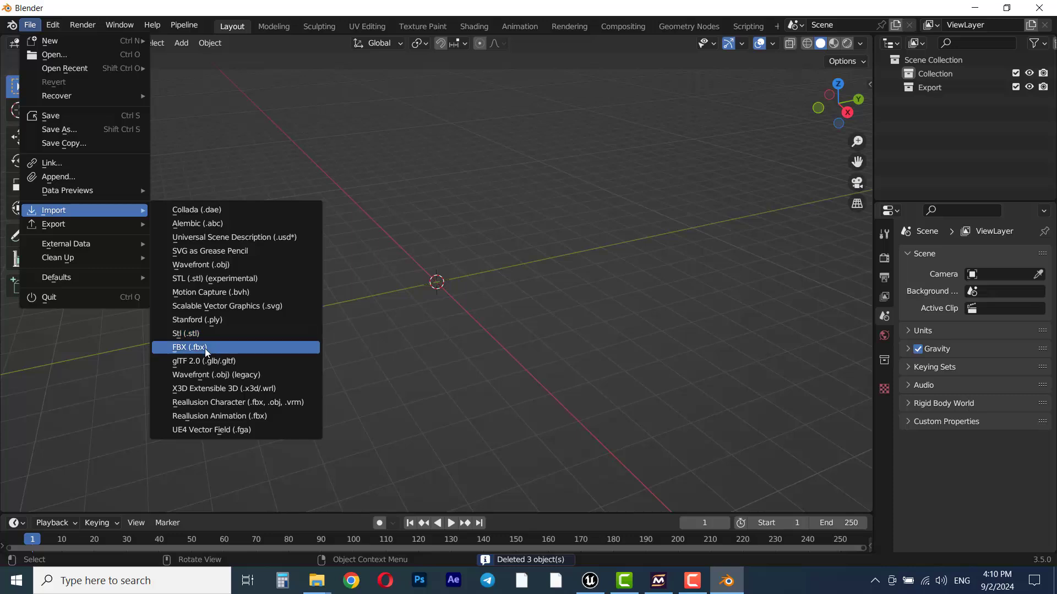
left_click(222, 348)
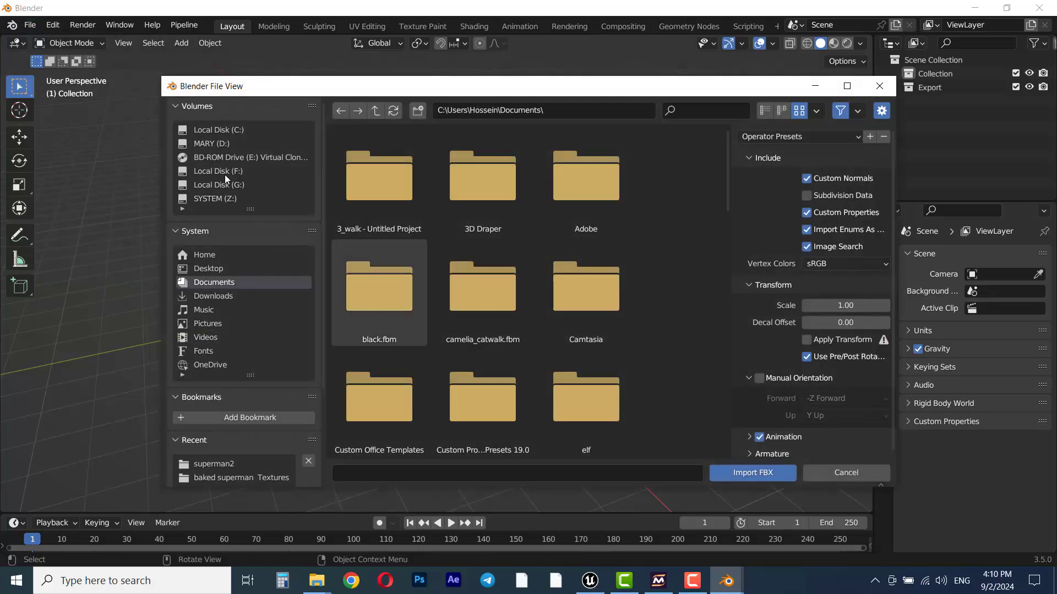
left_click(211, 144)
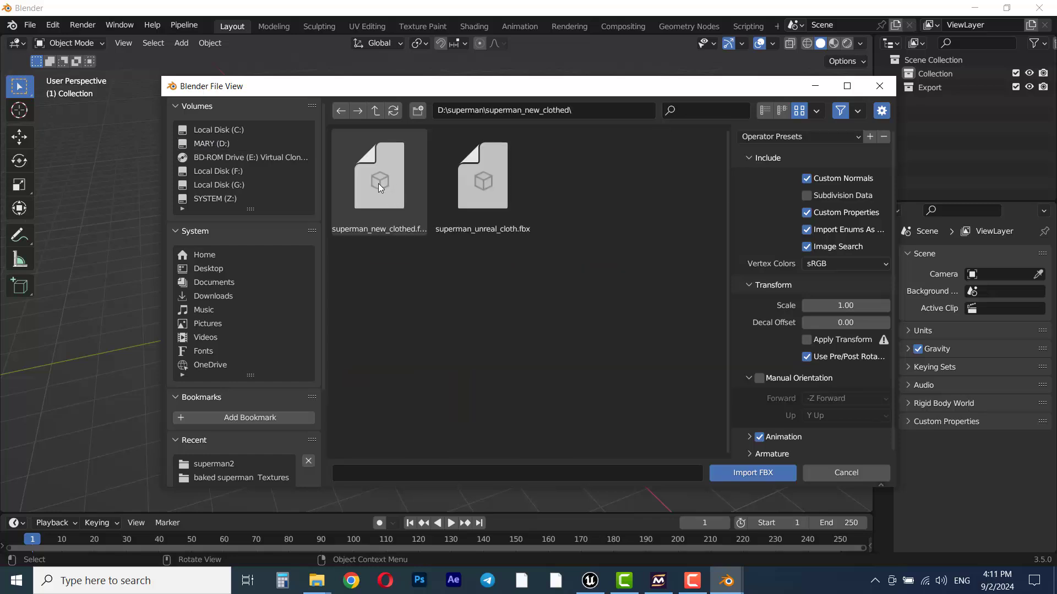
left_click(376, 185)
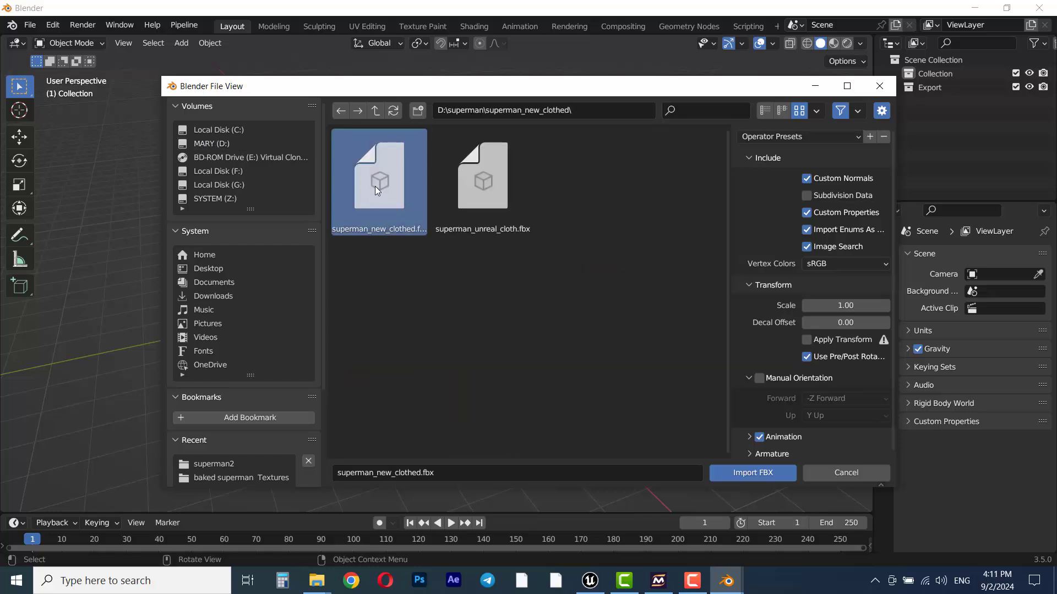
left_click(741, 474)
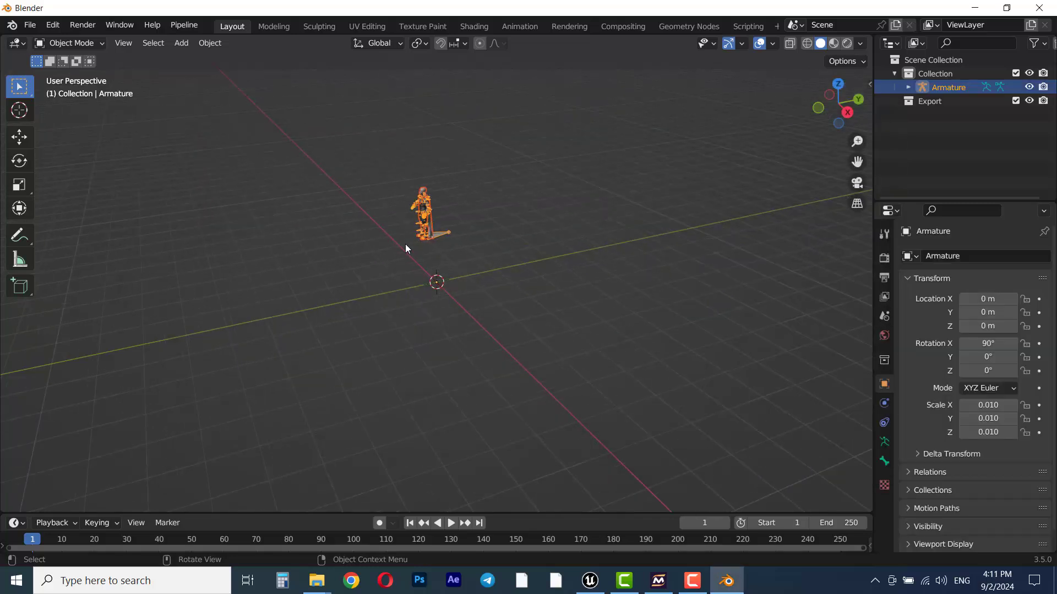
Examine the imported caped character from the front, selecting its head mesh
middle_click_drag(378, 259, 302, 253)
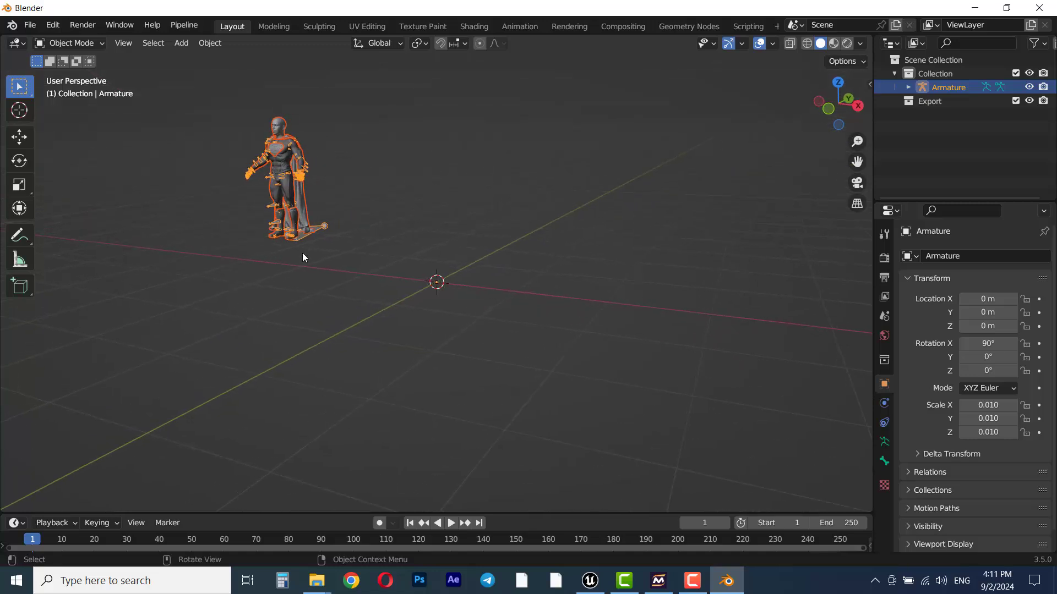
middle_click_drag(389, 279, 607, 355, "shift")
scroll(533, 305, "up", 2)
scroll(556, 266, "up", 3)
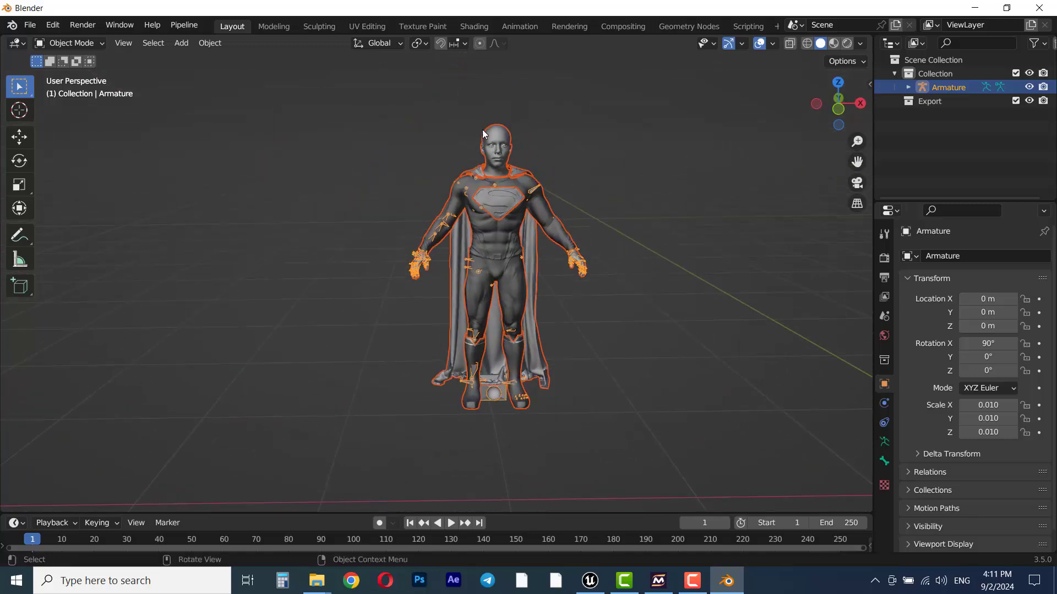
left_click(502, 152)
scroll(480, 306, "up", 2)
scroll(480, 306, "up", 2)
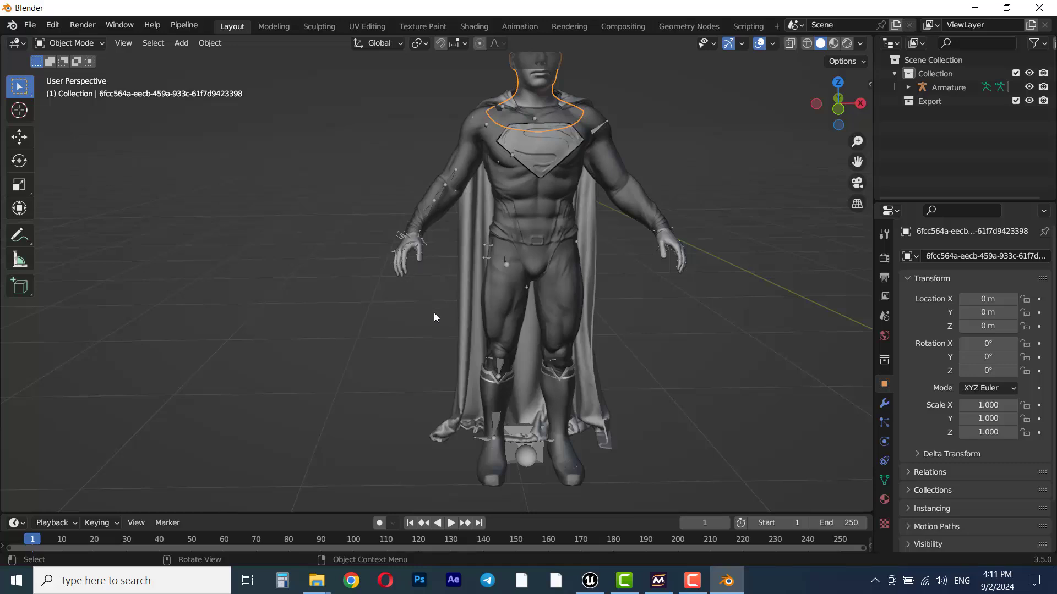
scroll(452, 373, "down", 1)
scroll(455, 376, "down", 4)
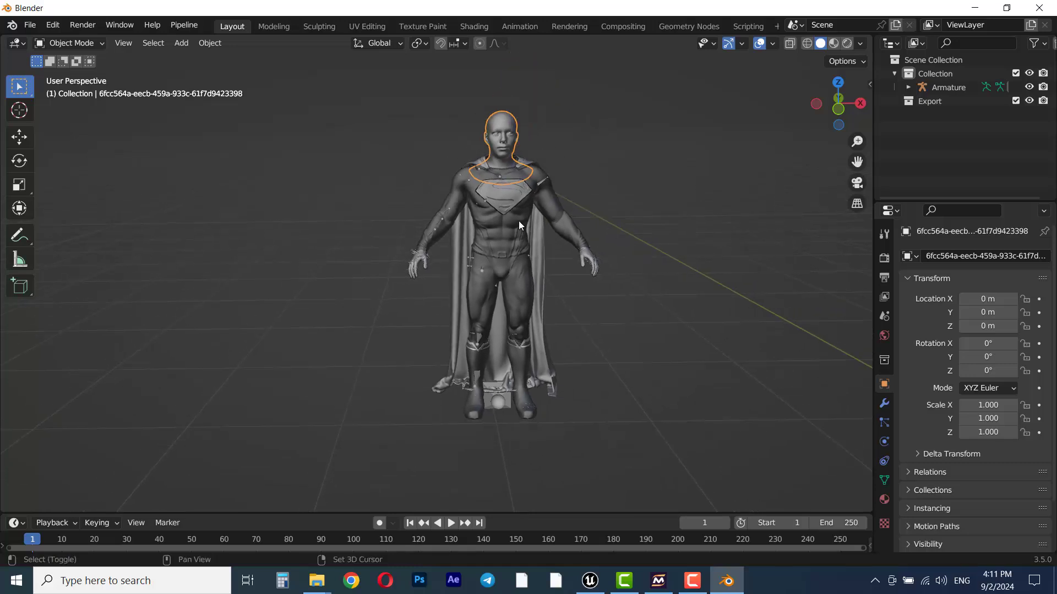
middle_click_drag(518, 220, 463, 308, "shift")
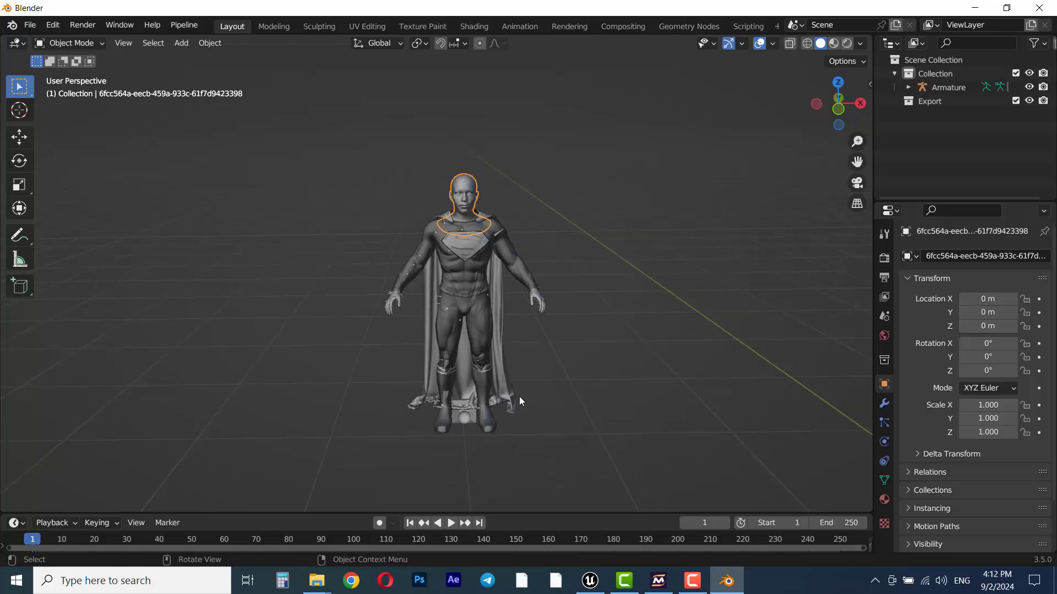
Examine the character's feet and boot soles from below
middle_click_drag(513, 407, 549, 384, "shift")
scroll(501, 365, "up", 2)
scroll(557, 448, "down", 2)
middle_click_drag(573, 240, 593, 97, "shift")
scroll(548, 330, "down", 2)
middle_click_drag(535, 356, 523, 428, "shift")
middle_click_drag(523, 428, 536, 352)
middle_click_drag(564, 283, 650, 91, "shift")
scroll(562, 287, "up", 4)
middle_click_drag(582, 245, 484, 282, "shift")
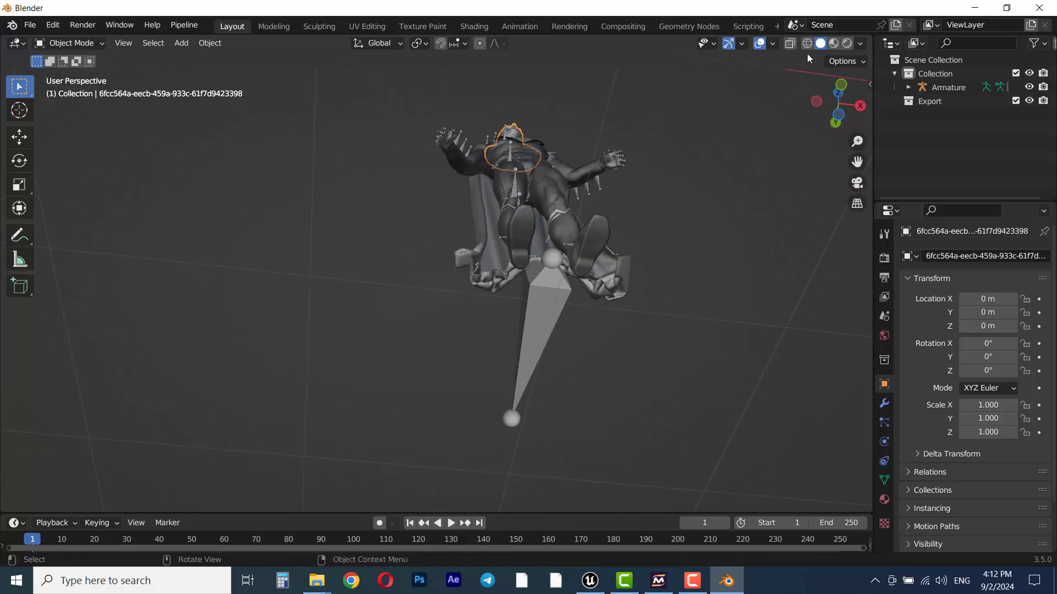
Set the viewport shading to Material Preview and inspect both boot soles up close from below
left_click(833, 44)
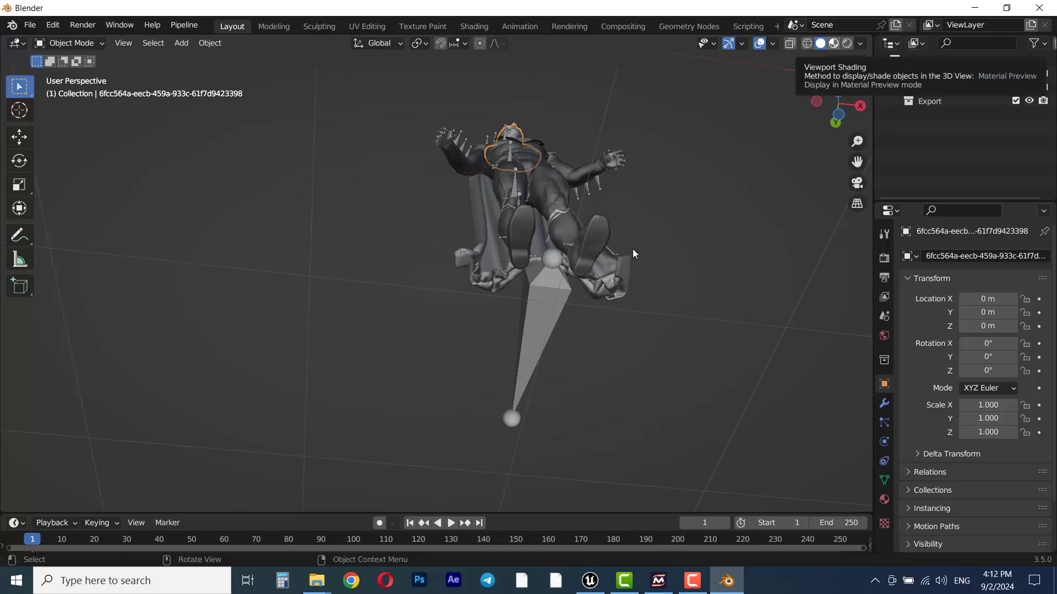
scroll(563, 260, "up", 1)
scroll(564, 260, "up", 2)
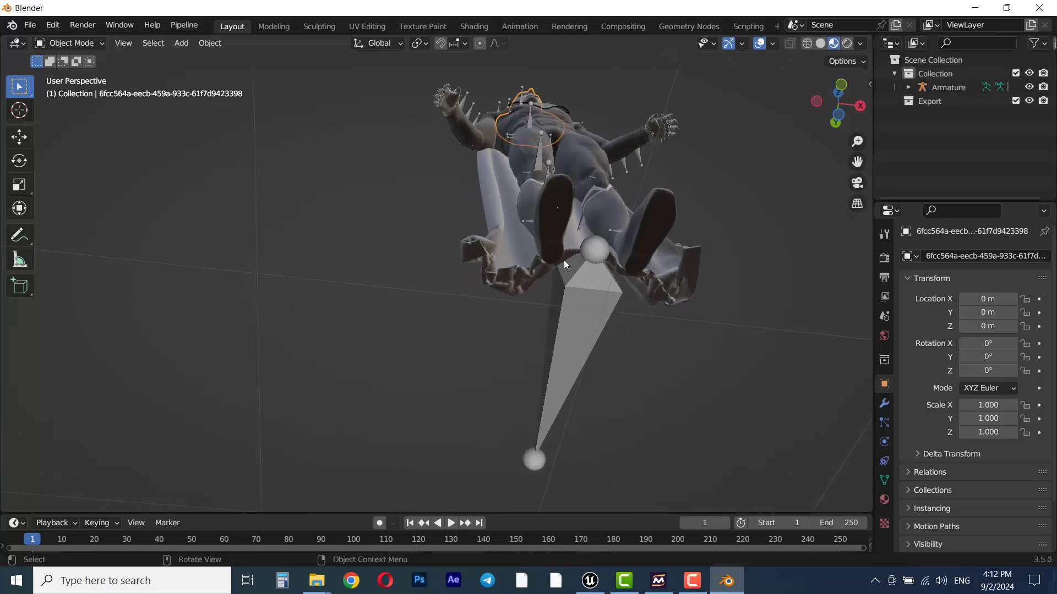
scroll(564, 260, "down", 1)
middle_click_drag(589, 205, 575, 236)
middle_click_drag(651, 226, 453, 279)
scroll(468, 276, "up", 3)
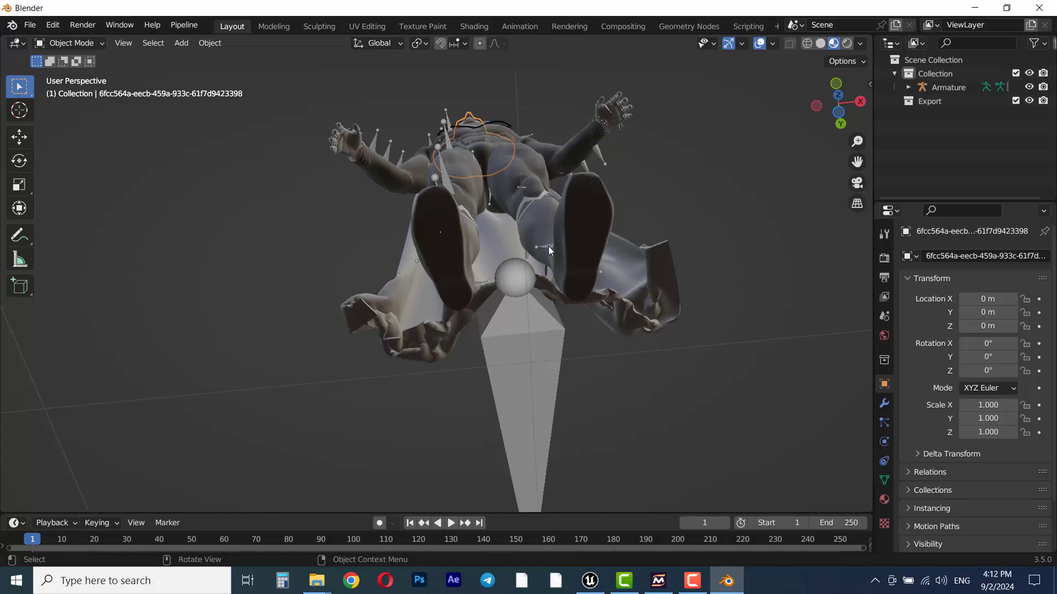
scroll(535, 235, "down", 2)
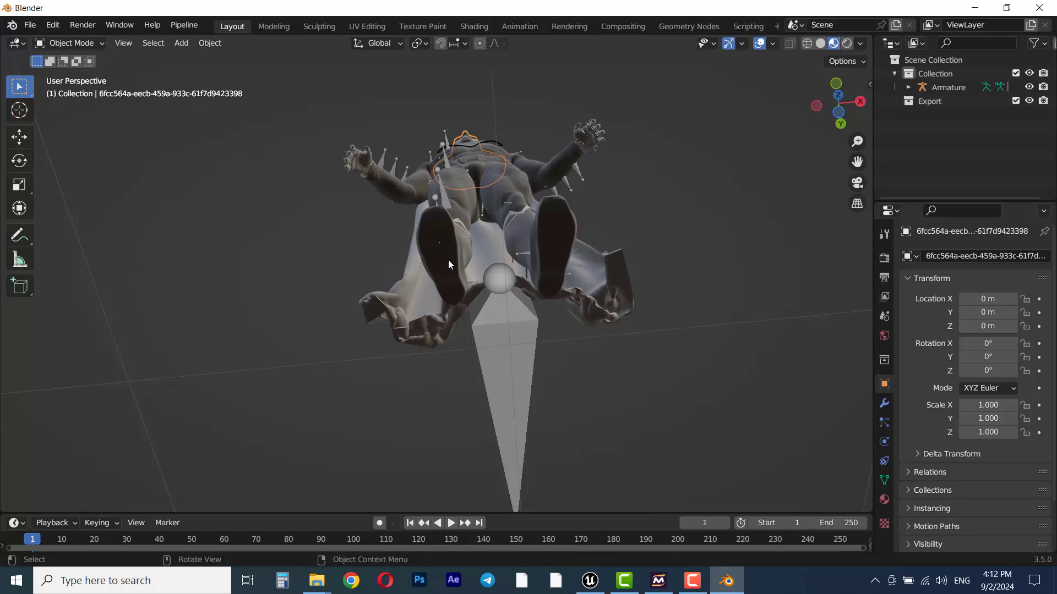
Show the material settings of the left_boot mesh and turn an enlarged timeline area into a Shader Editor
left_click(430, 243)
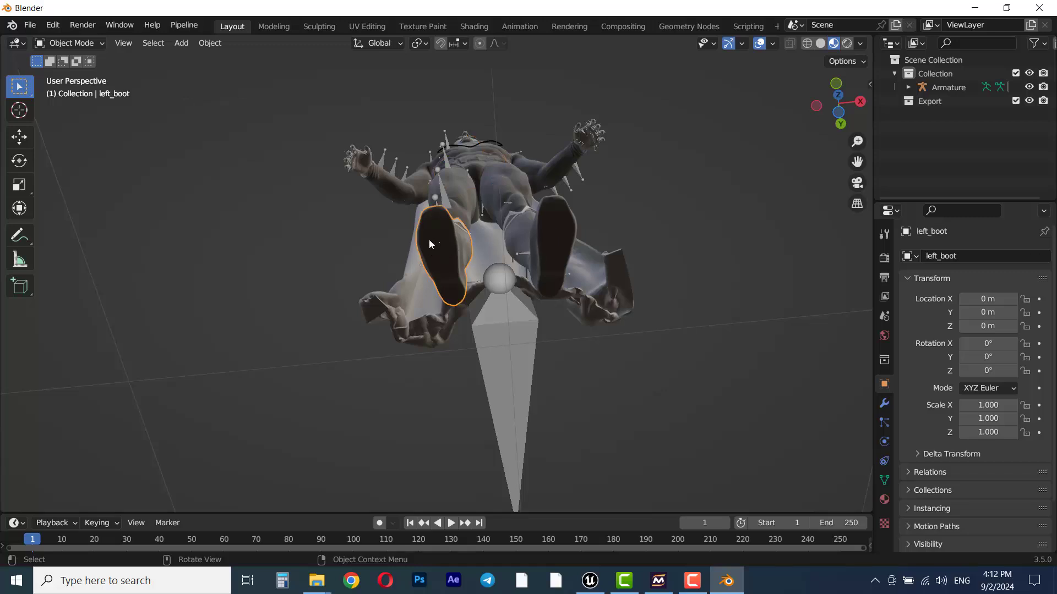
left_click(883, 500)
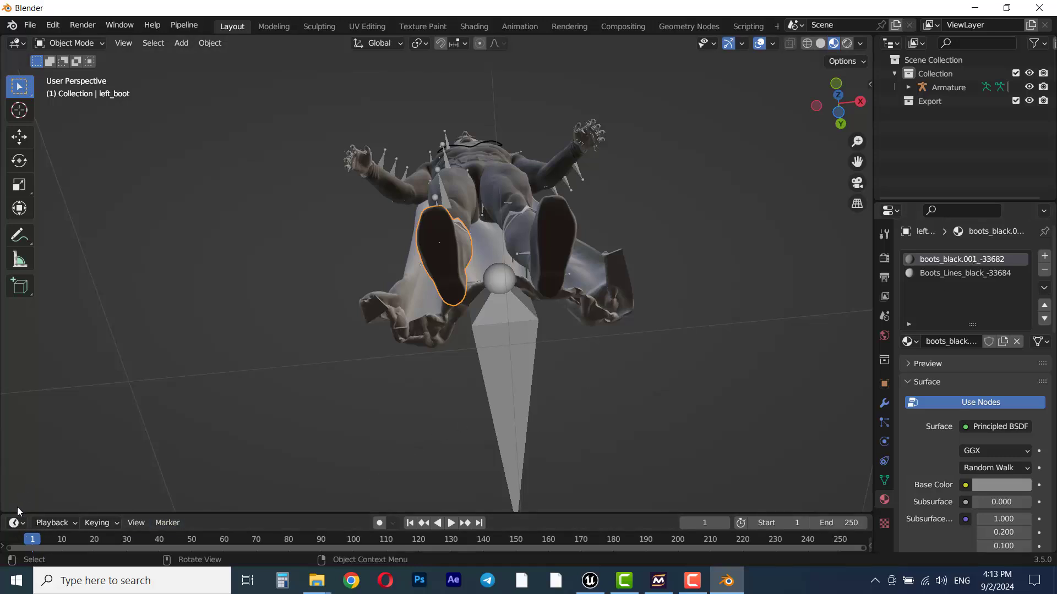
left_click_drag(12, 512, 39, 367)
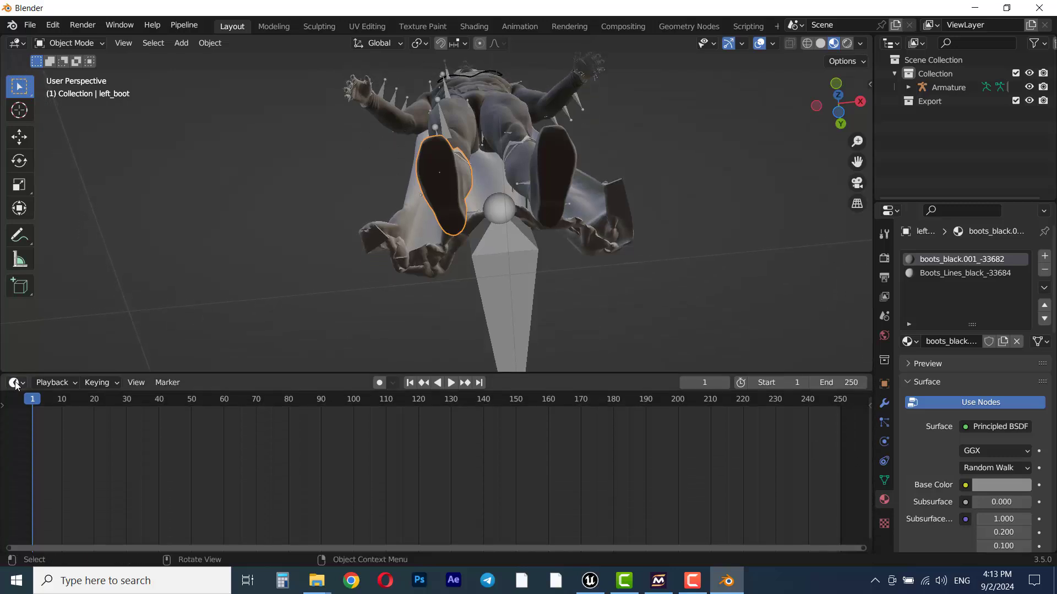
left_click(14, 383)
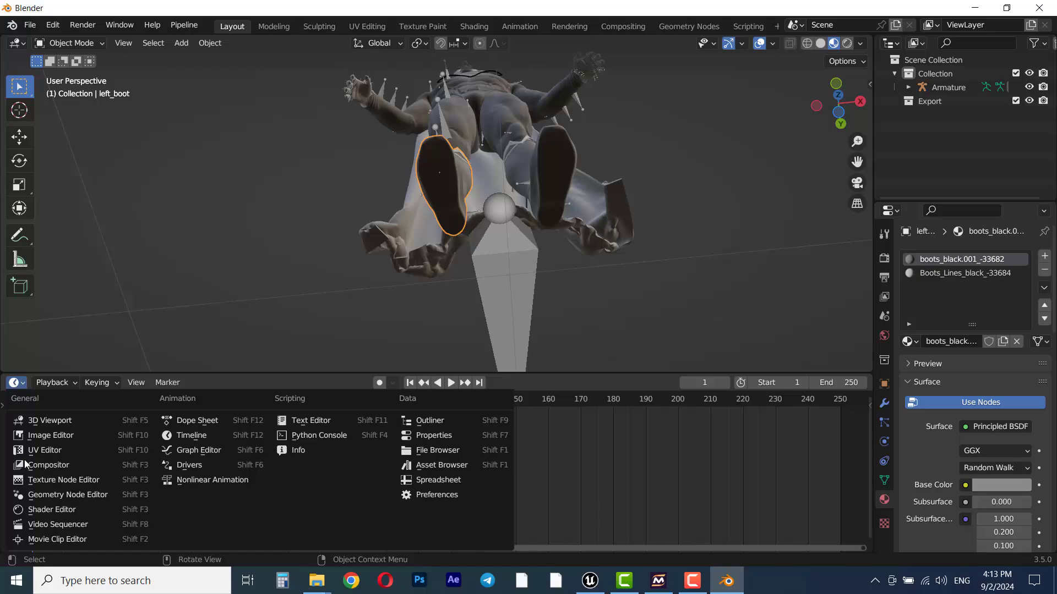
left_click(44, 511)
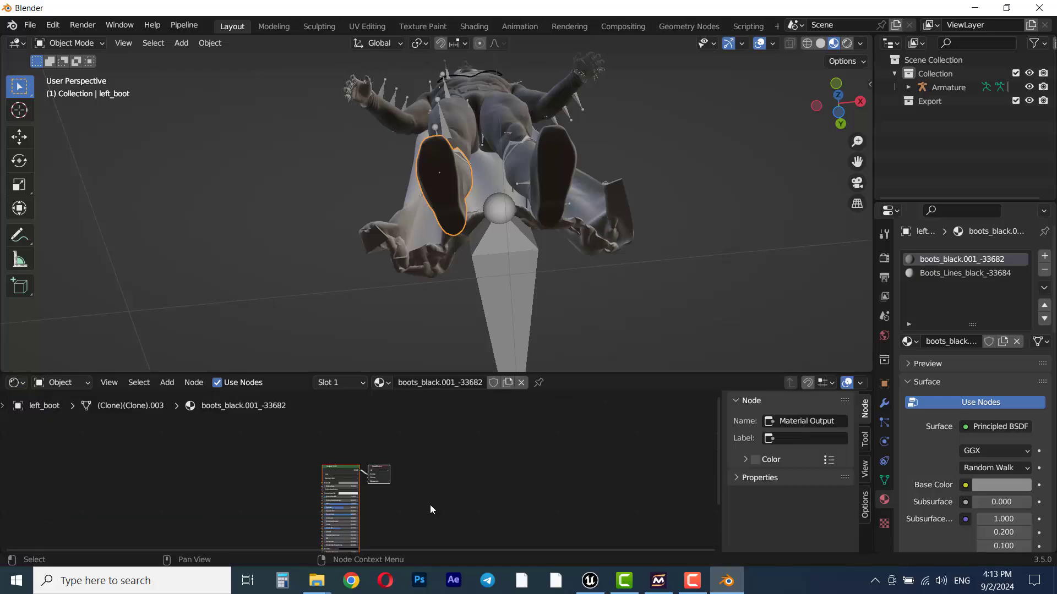
Delete the Normal/Map node feeding the Principled BSDF's Normal input in the boots_black.001_-33682 material
right_click(470, 470)
key("Escape")
scroll(409, 510, "up", 5)
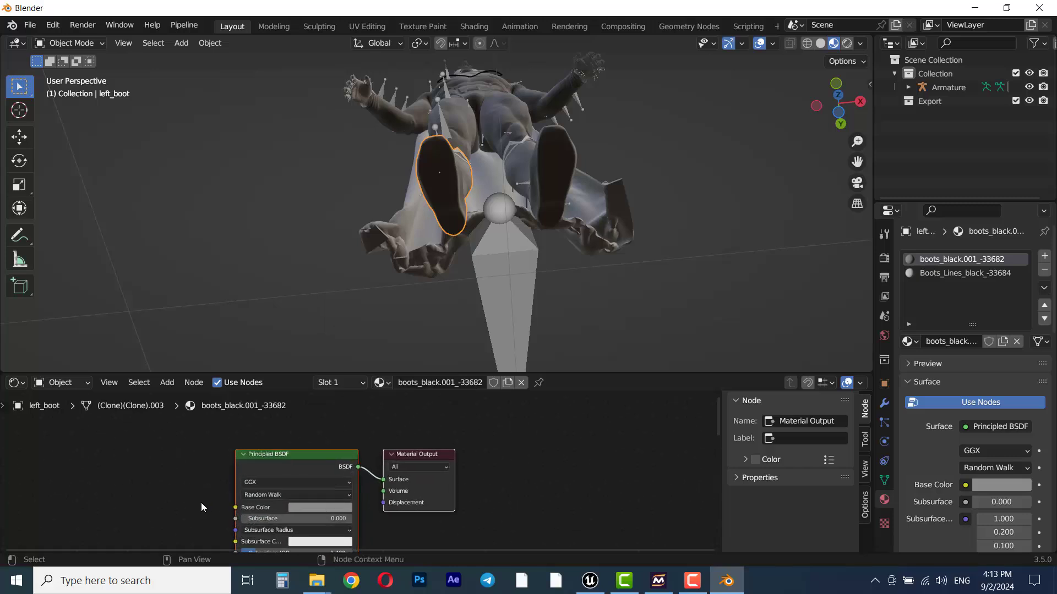
middle_click_drag(190, 506, 388, 354)
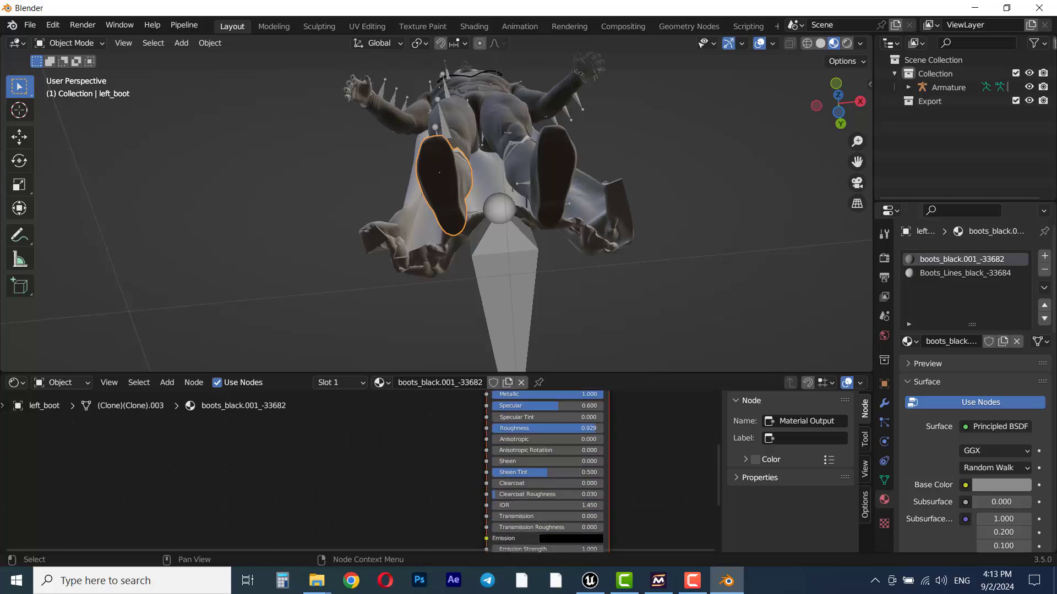
middle_click_drag(418, 503, 407, 377)
left_click(375, 463)
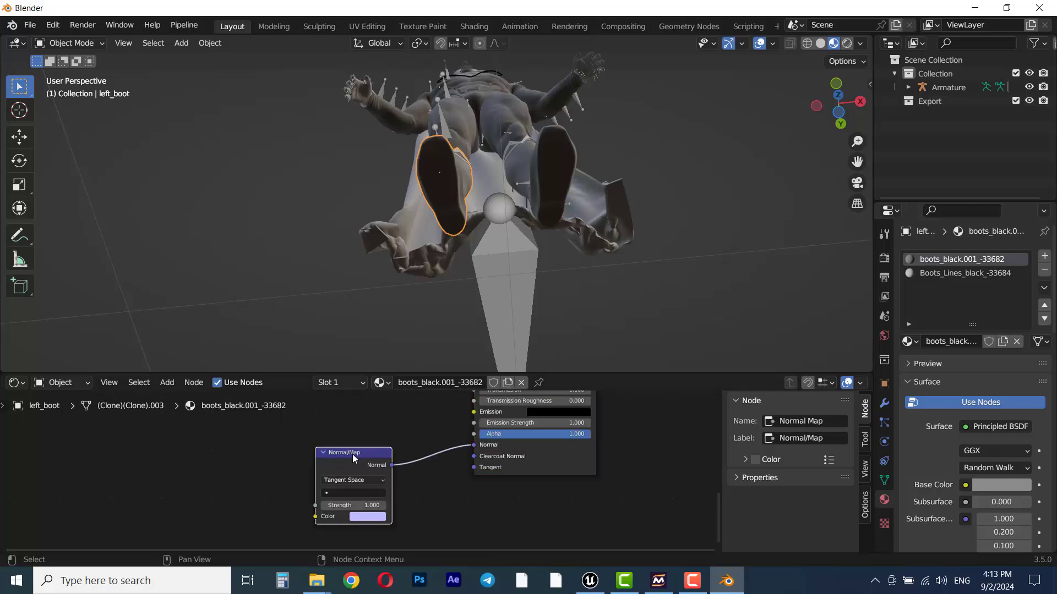
key("x")
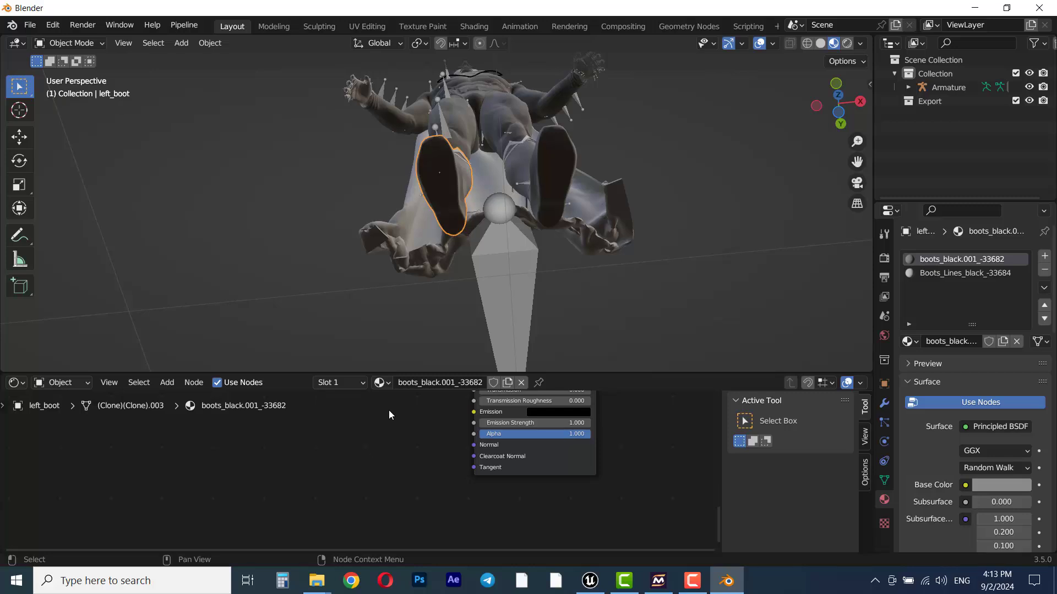
Add an Image Texture node with its Color output linked to the Principled BSDF's Base Color, placed beside the shader
middle_click_drag(391, 448, 396, 515)
middle_click_drag(410, 408, 462, 460)
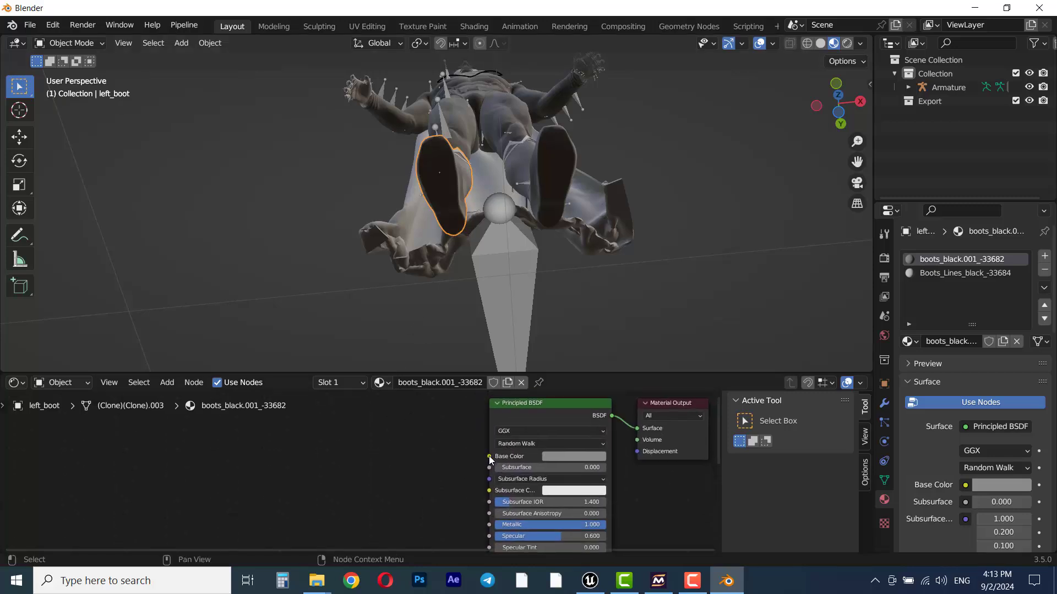
left_click_drag(489, 456, 411, 458)
type("image")
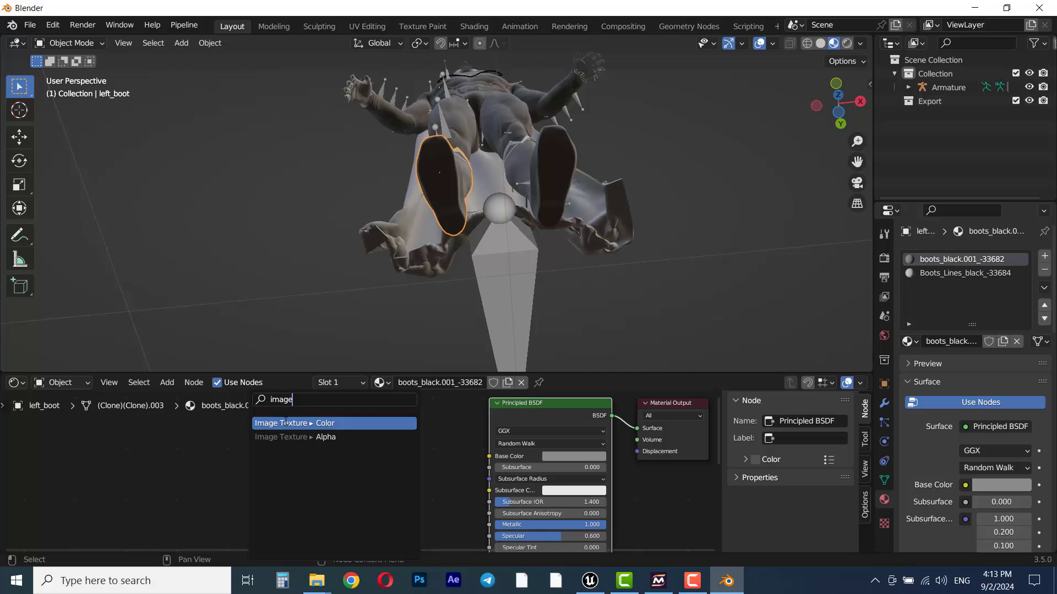
left_click(285, 423)
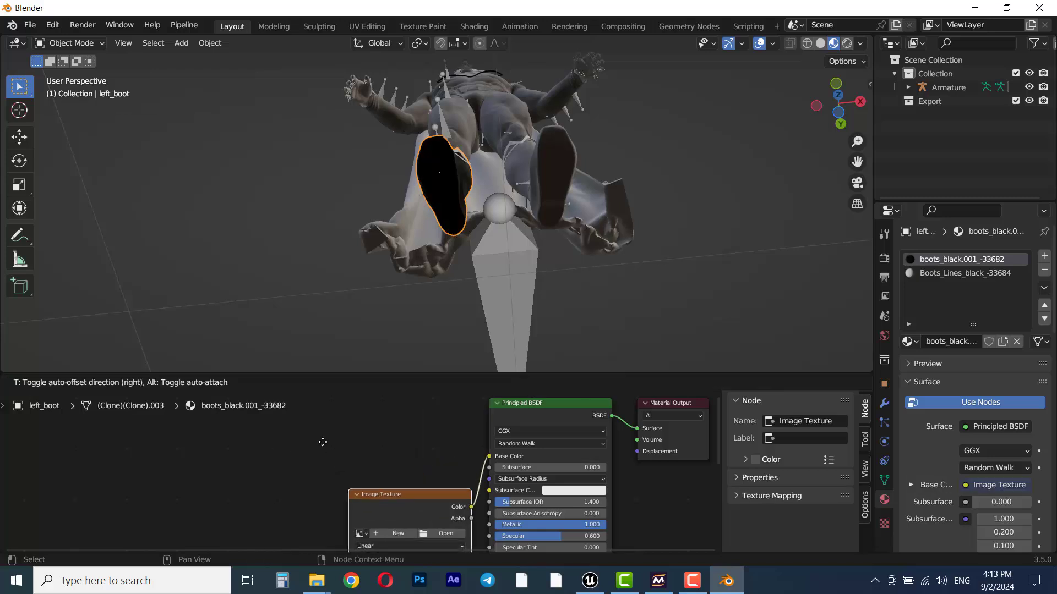
left_click(280, 431)
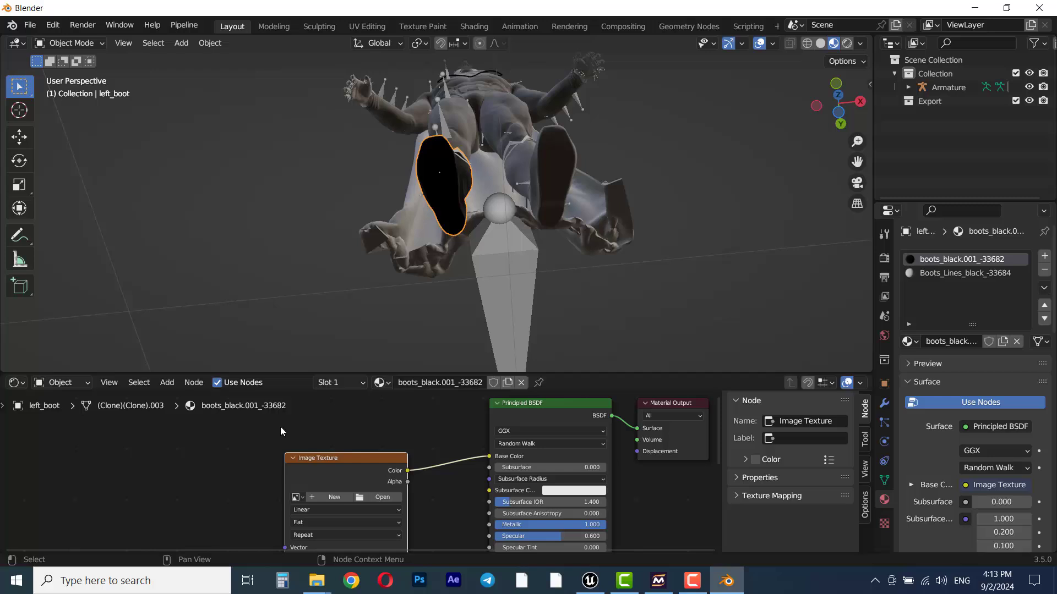
Load Boot.png from D:\superman\baked superman Textures\Boots\color into the Image Texture node linked to Base Color
left_click(379, 498)
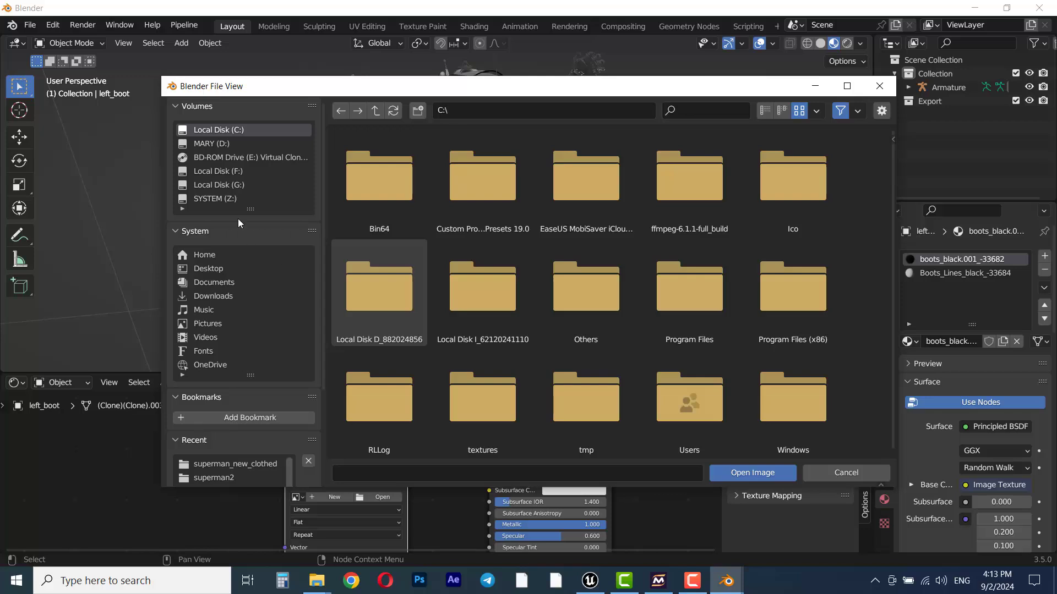
left_click(217, 143)
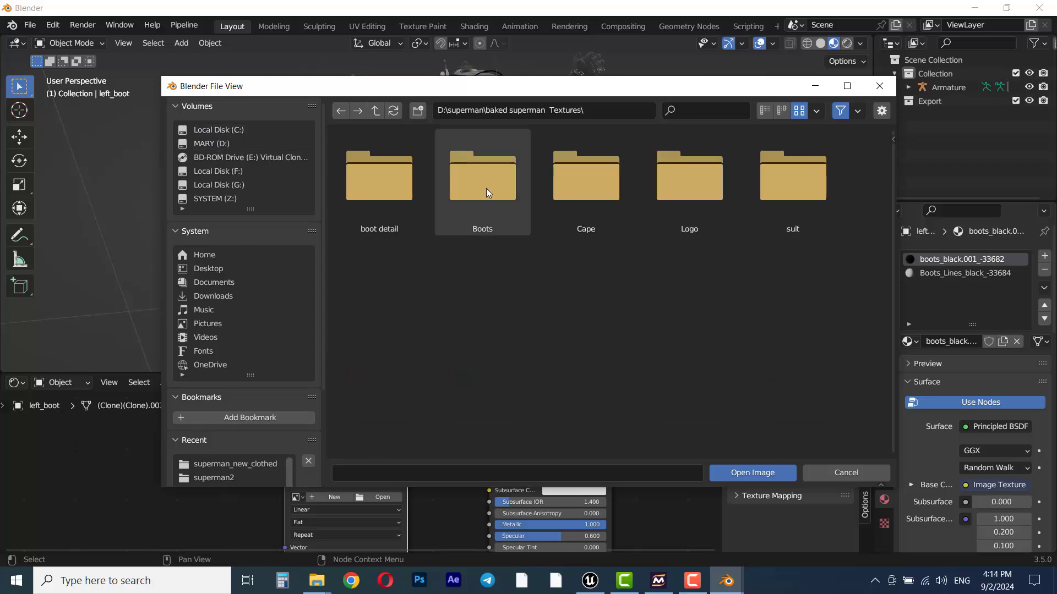
double_click(480, 174)
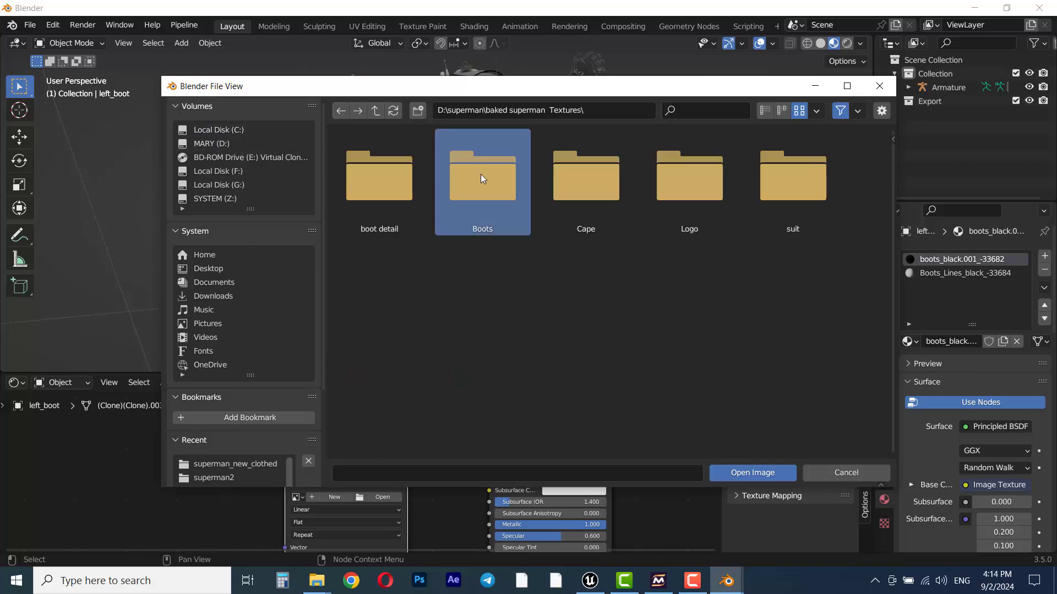
double_click(368, 176)
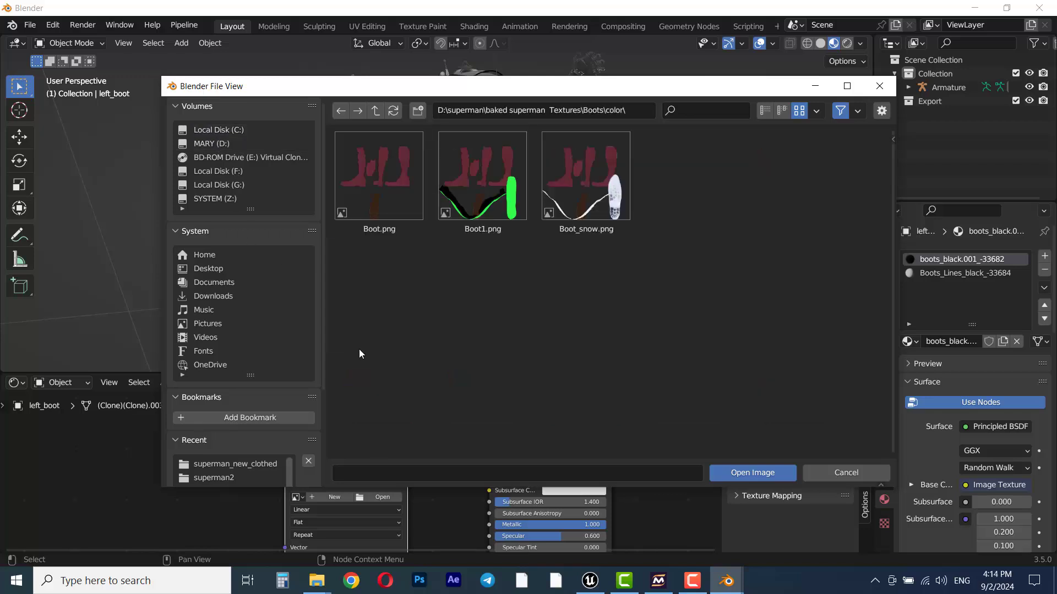
left_click(373, 176)
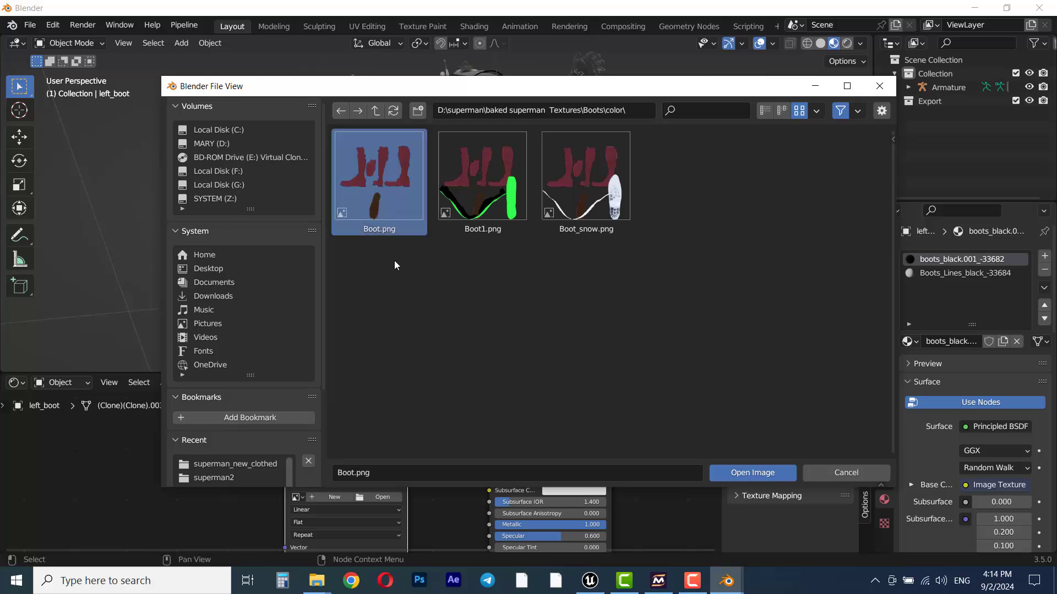
left_click(762, 472)
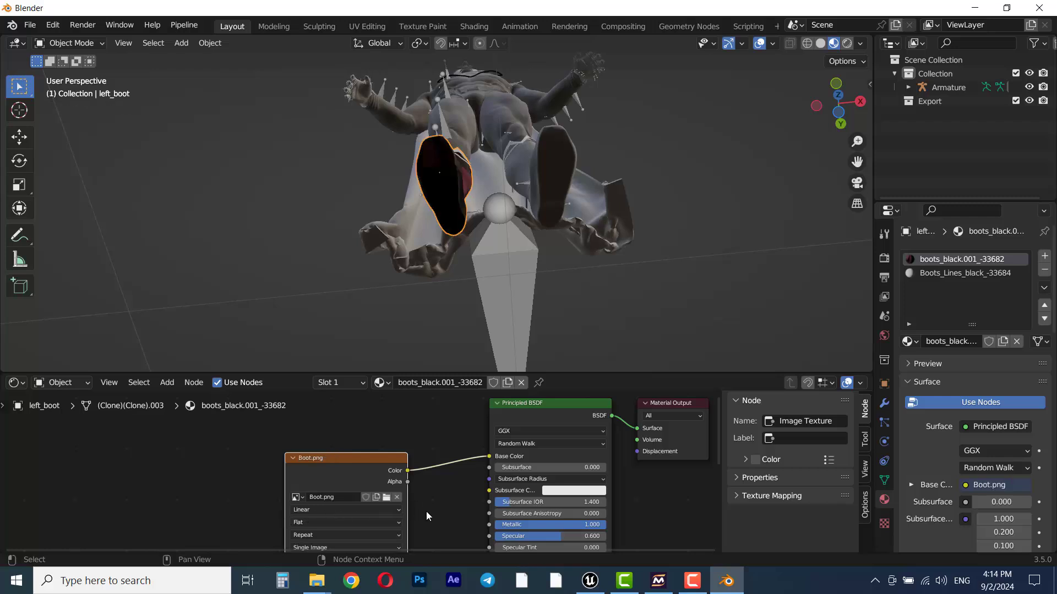
Add a second Image Texture node with its Color output linked to the Principled BSDF's Normal input, placed beside the shader
middle_click_drag(433, 514, 426, 418)
middle_click_drag(444, 519, 437, 434)
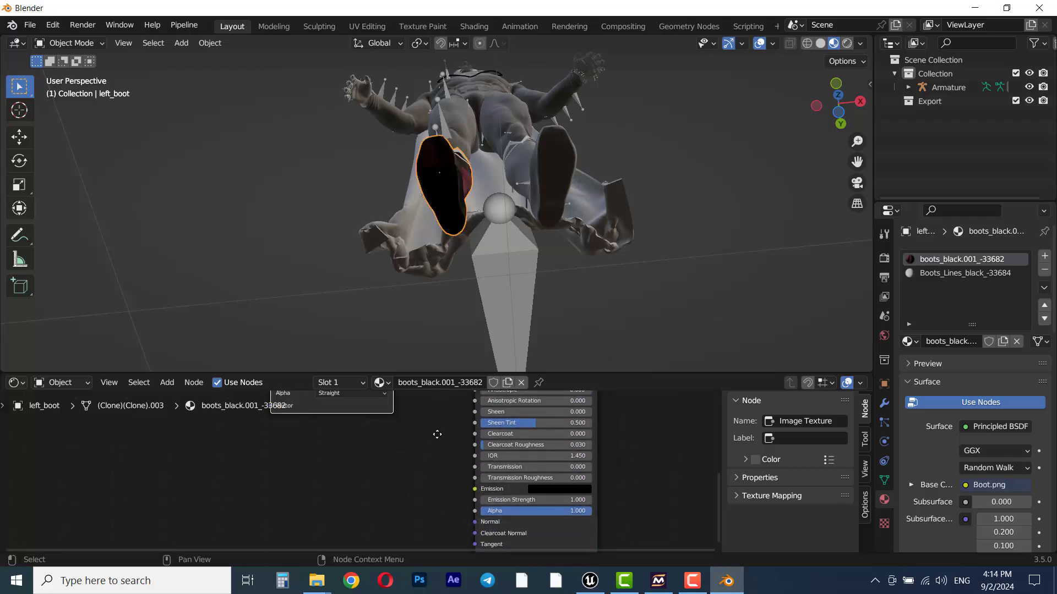
middle_click_drag(437, 518, 437, 479)
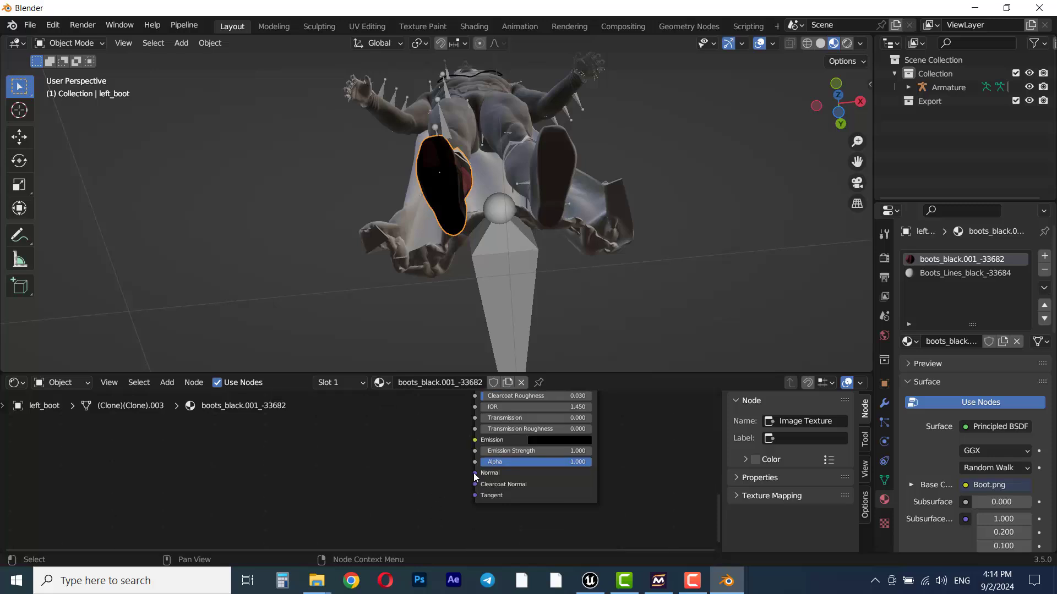
left_click_drag(466, 473, 403, 478)
type("image")
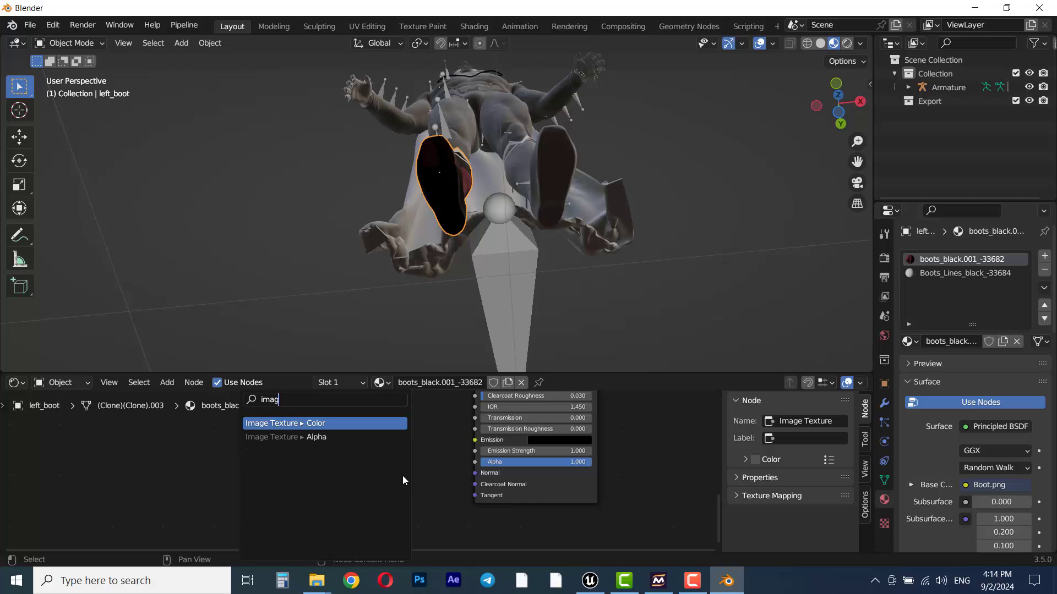
left_click(282, 424)
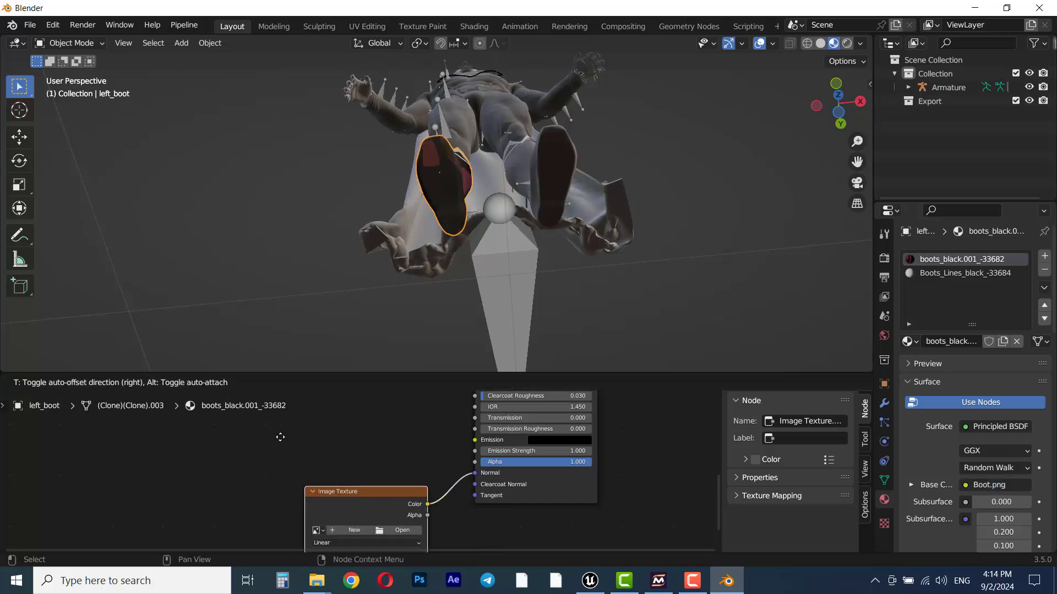
left_click(275, 434)
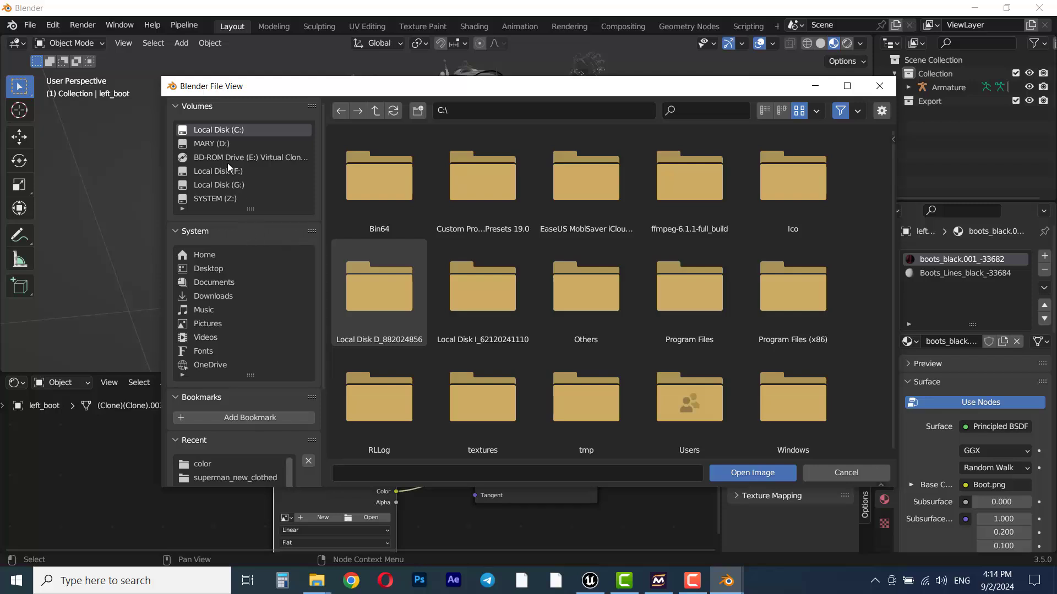
Load Boot.001.png from the Boots\normal folder of the baked superman Textures into the new Image Texture node
left_click(216, 144)
double_click(403, 308)
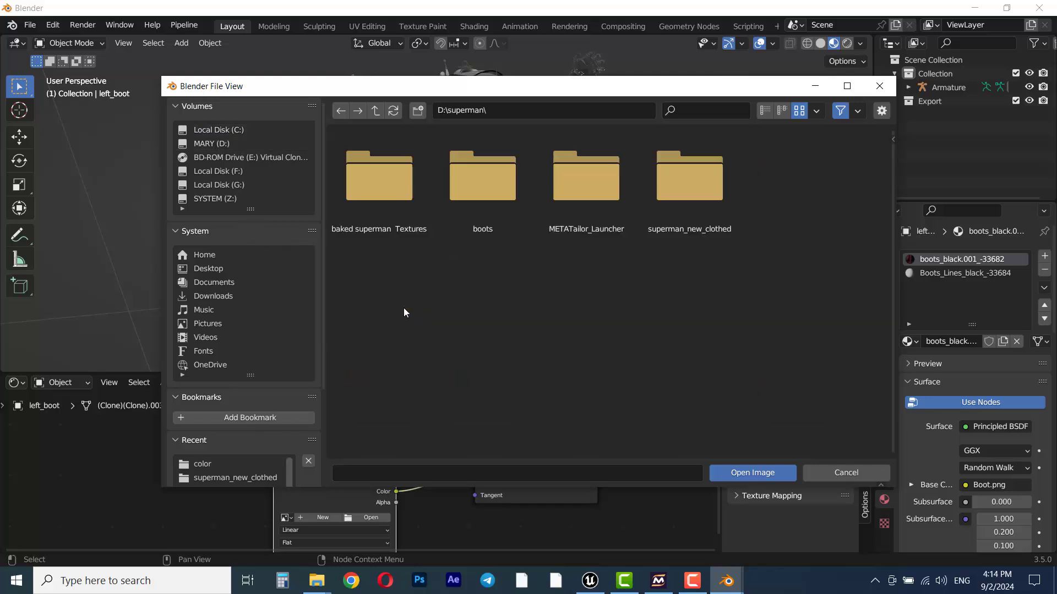
double_click(363, 193)
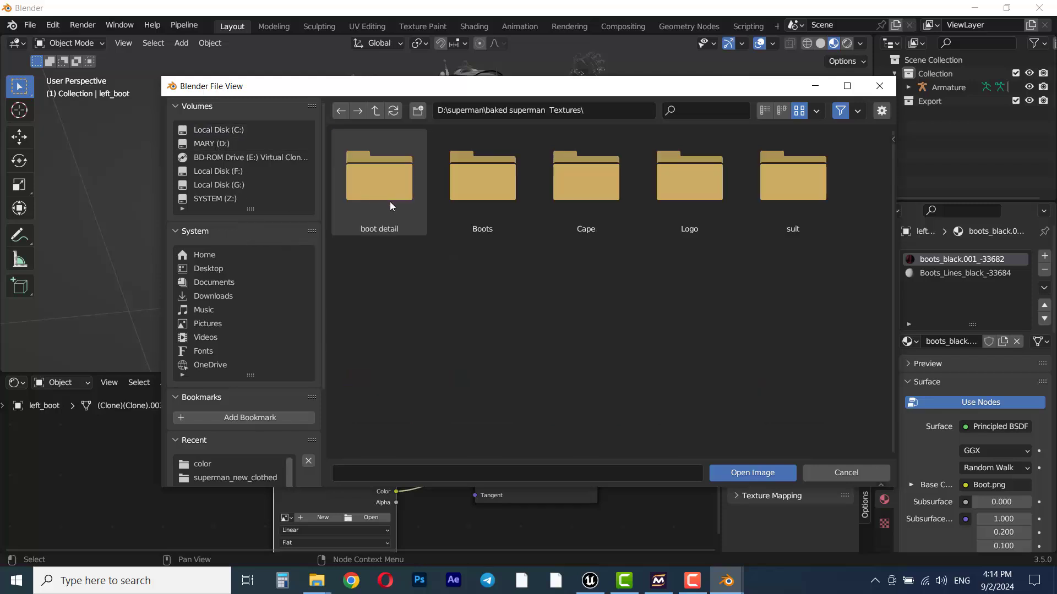
double_click(483, 182)
left_click(482, 183)
double_click(481, 179)
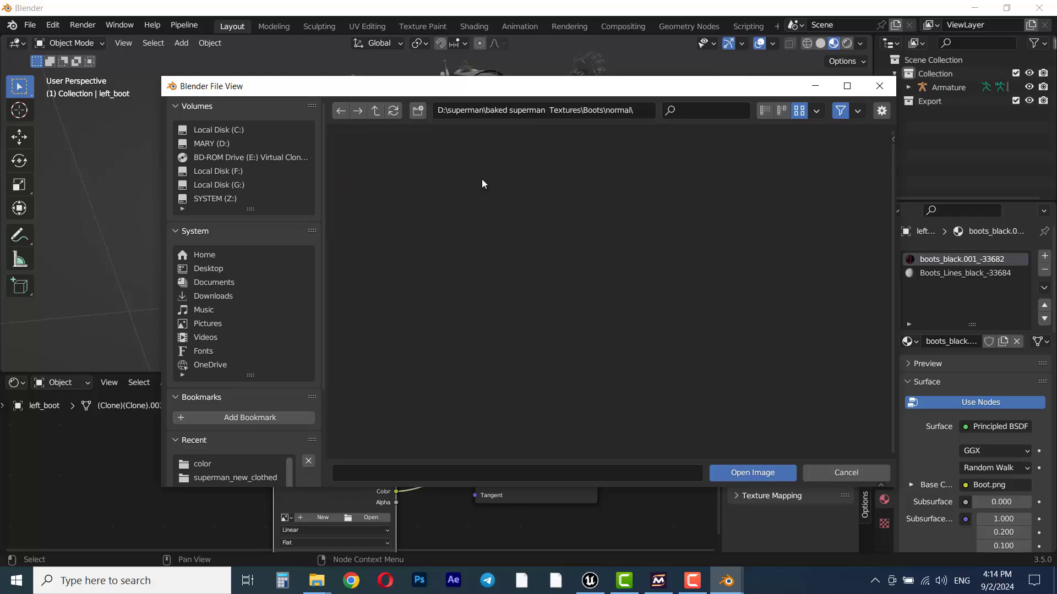
double_click(374, 183)
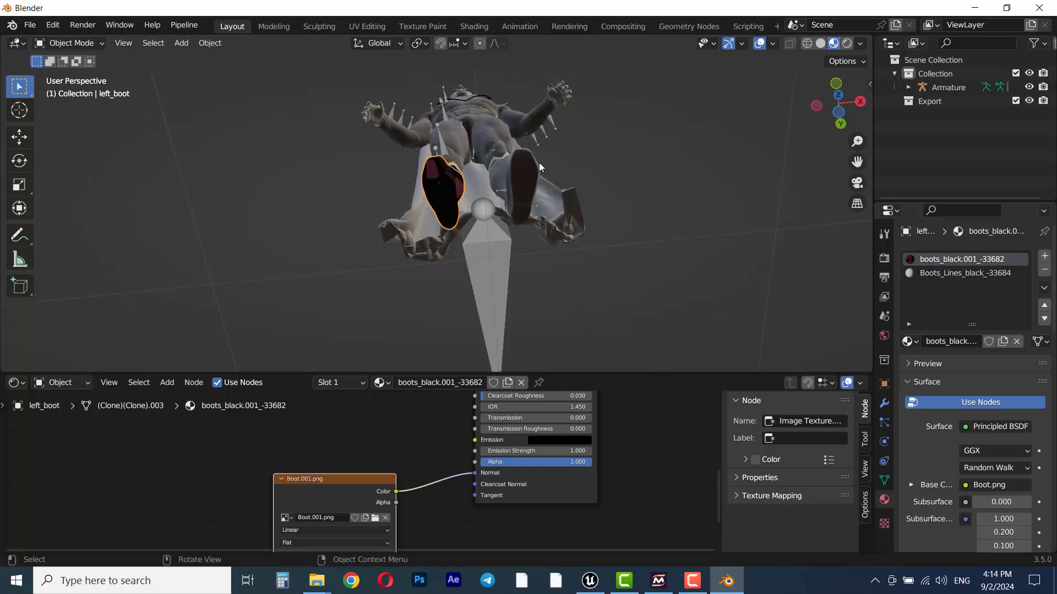
Examine how the texture falls on the left boot's shaft and sole from the front and below
middle_click_drag(540, 163, 576, 370)
scroll(541, 174, "up", 2)
middle_click_drag(540, 173, 527, 242, "shift")
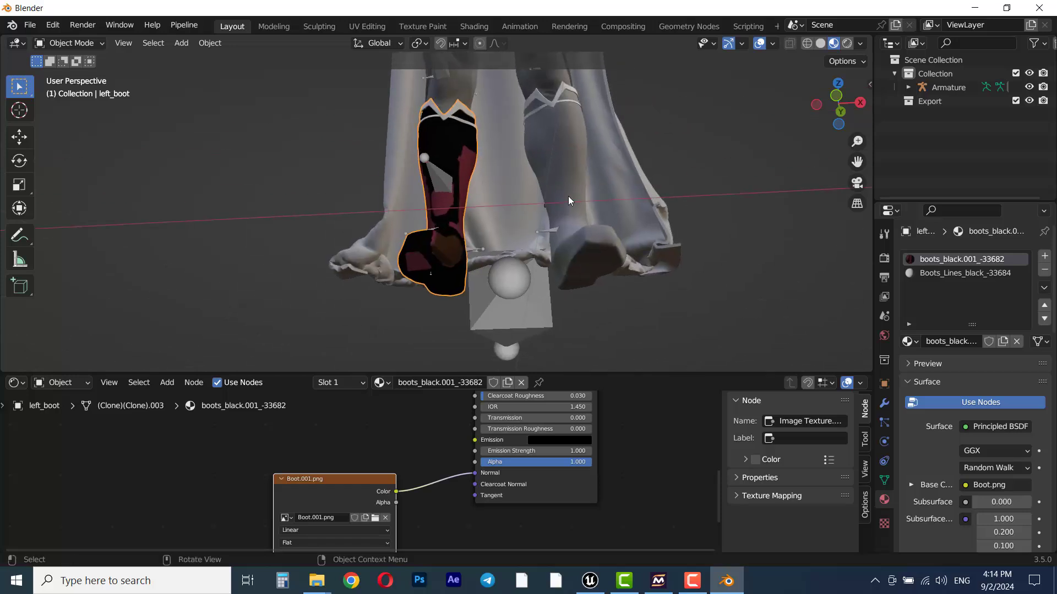
middle_click_drag(581, 271, 577, 222)
middle_click_drag(605, 182, 609, 72, "shift")
middle_click_drag(540, 265, 555, 137, "shift")
middle_click_drag(515, 205, 467, 212)
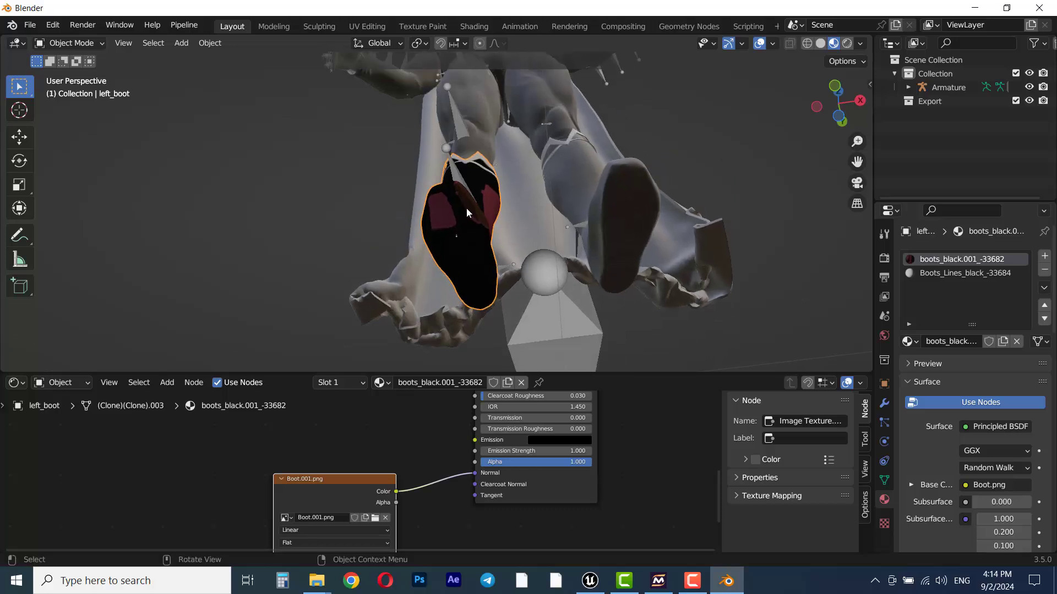
middle_click_drag(414, 257, 493, 249)
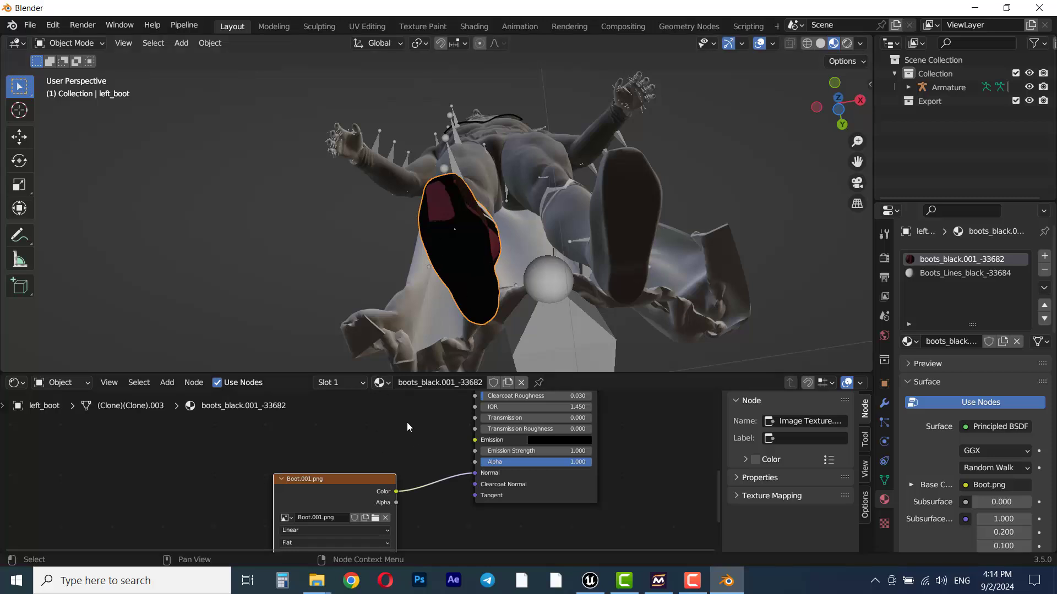
middle_click_drag(408, 455, 408, 550)
middle_click_drag(394, 409, 404, 481)
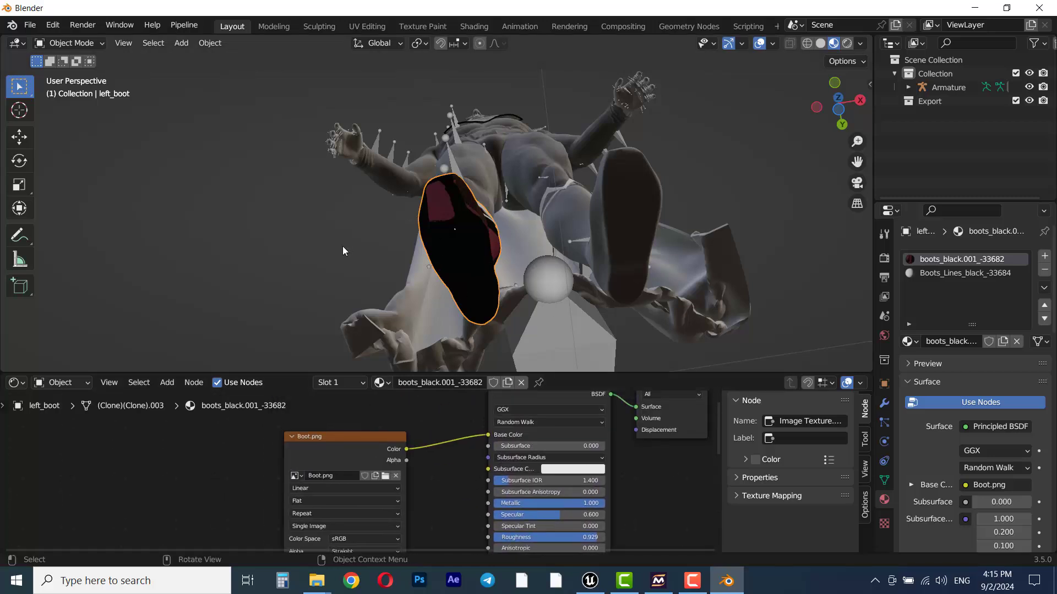
middle_click_drag(440, 286, 468, 250)
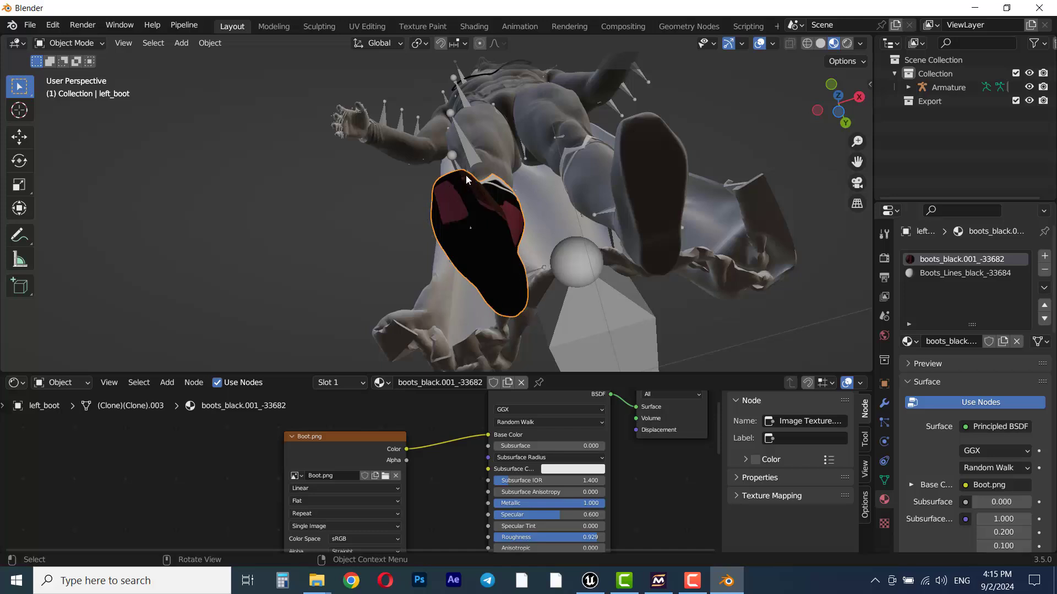
Select the Boot.png texture node and compare the boot's UV layout with the image in the Texture Paint workspace
left_click(337, 435)
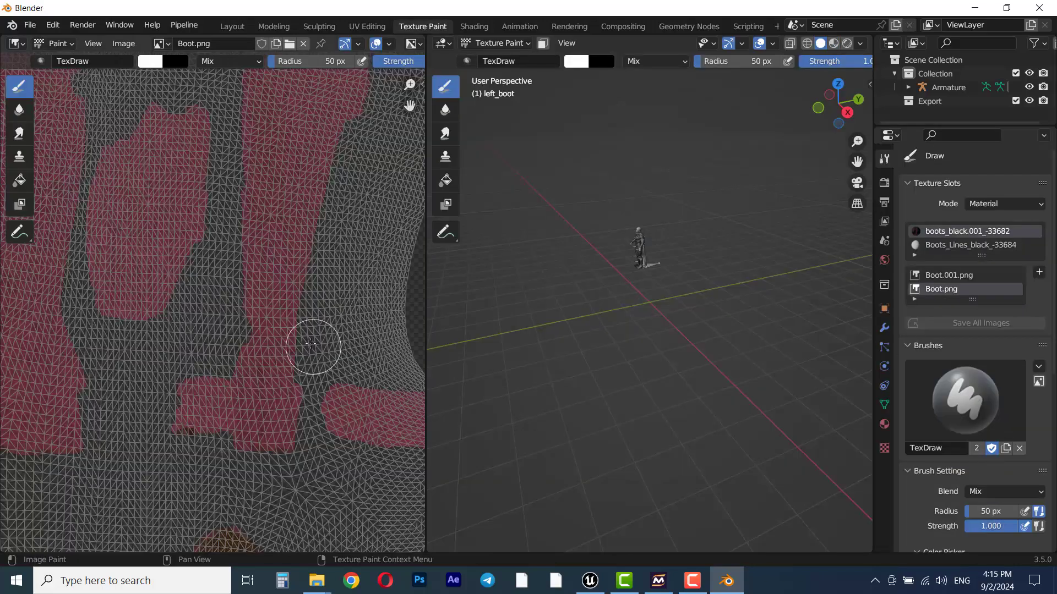
scroll(313, 345, "down", 8)
scroll(232, 352, "up", 6)
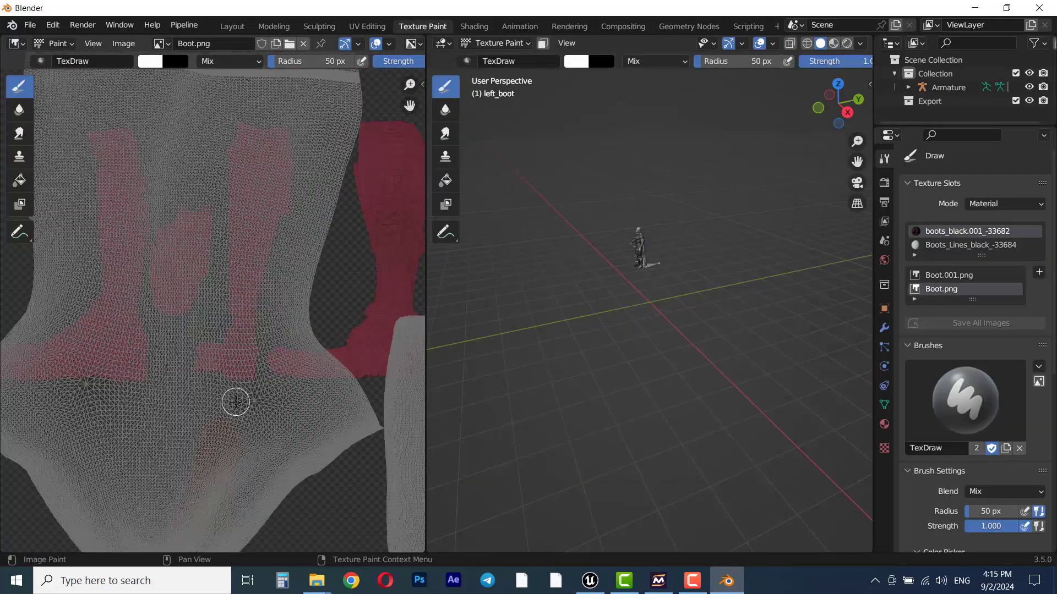
scroll(235, 401, "down", 3)
scroll(236, 402, "up", 4)
scroll(236, 402, "down", 4)
scroll(644, 313, "up", 3)
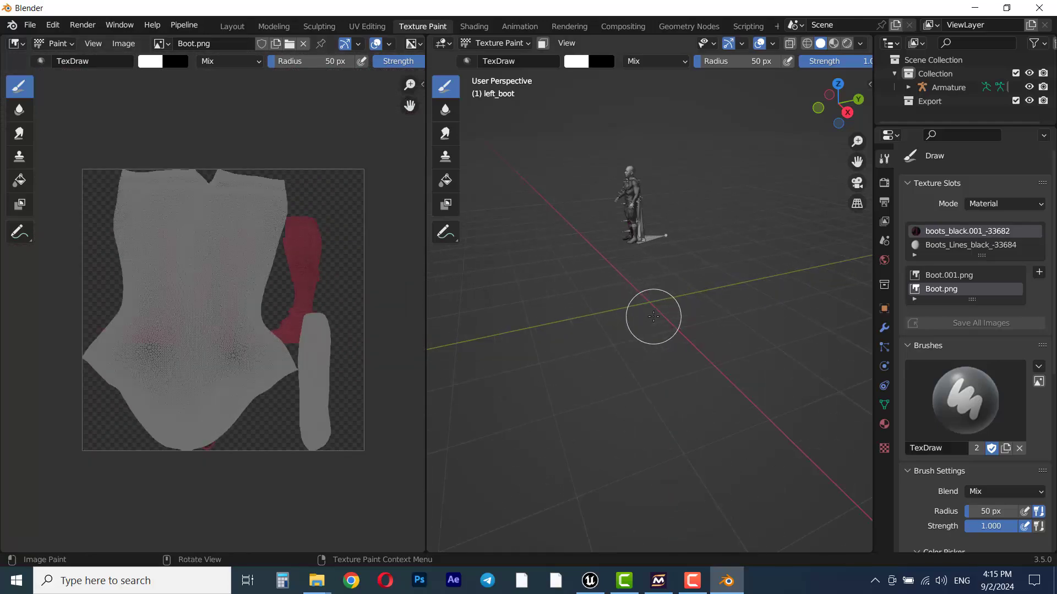
Bring the left boot's sole into close view from below in the Texture Paint viewport
middle_click_drag(589, 251, 638, 236)
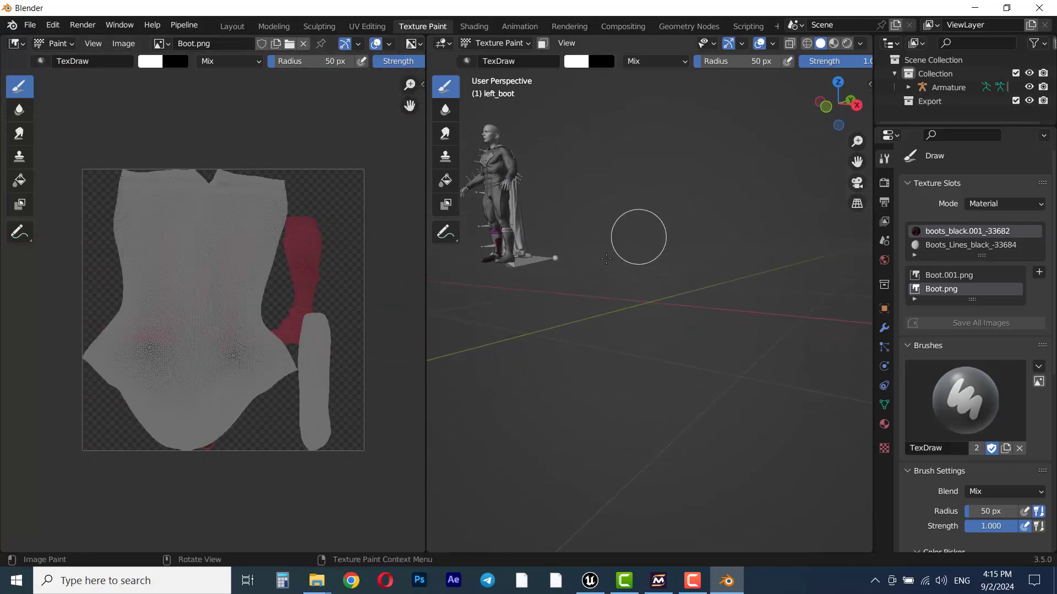
middle_click_drag(571, 270, 828, 314, "shift")
middle_click_drag(702, 314, 702, 214)
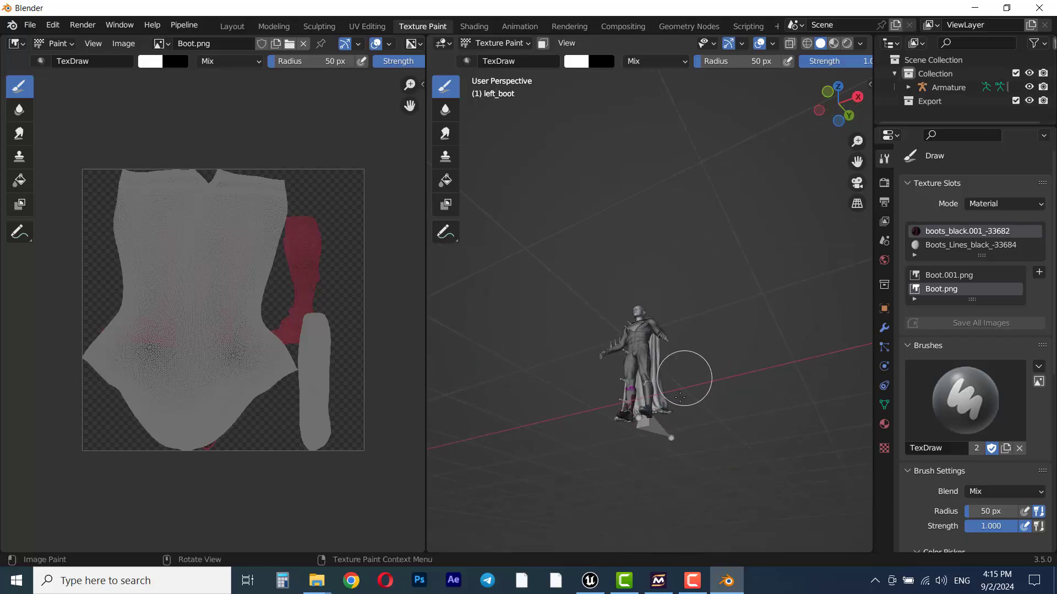
middle_click_drag(687, 378, 682, 335)
middle_click_drag(677, 415, 676, 343)
middle_click_drag(685, 440, 705, 287, "shift")
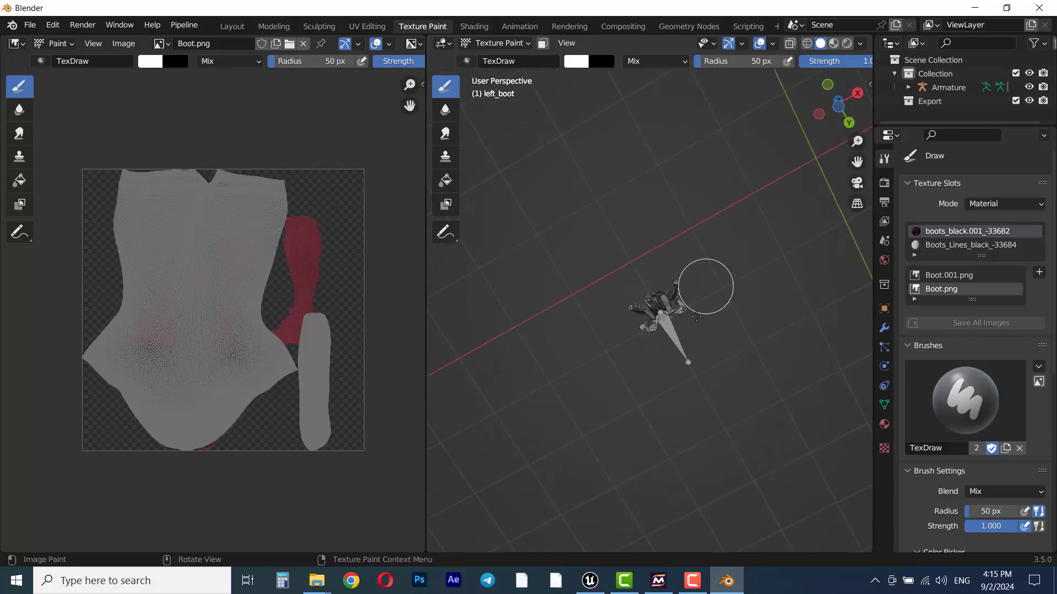
scroll(668, 370, "up", 8)
mouse_move(696, 425)
middle_mouse_down()
mouse_move(688, 407)
mouse_move(700, 374)
middle_mouse_up()
middle_click_drag(694, 451, 692, 238)
scroll(690, 385, "down", 3)
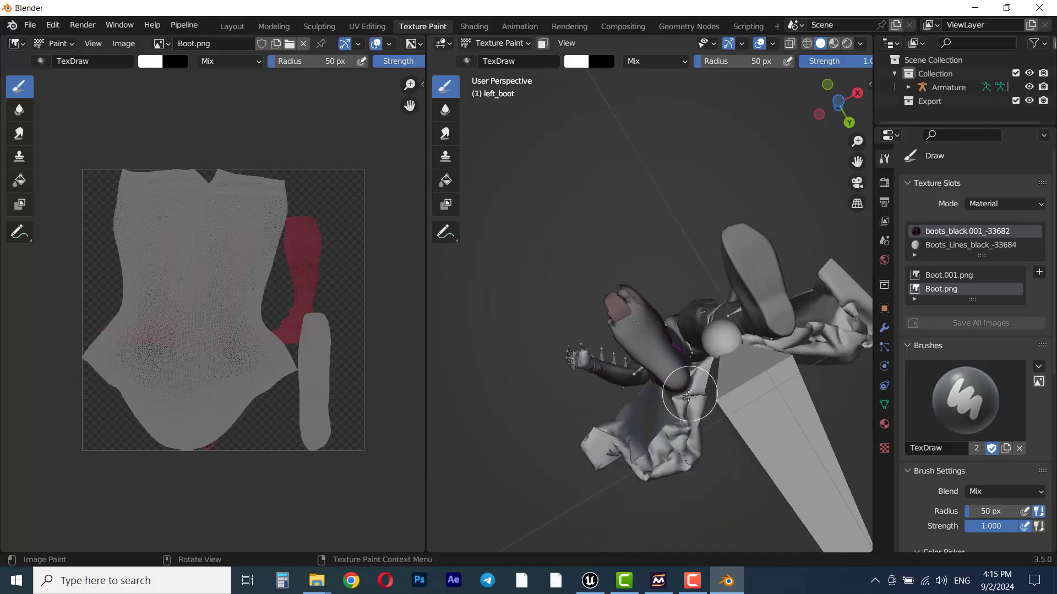
scroll(693, 391, "up", 6)
middle_click_drag(695, 405, 701, 189, "shift")
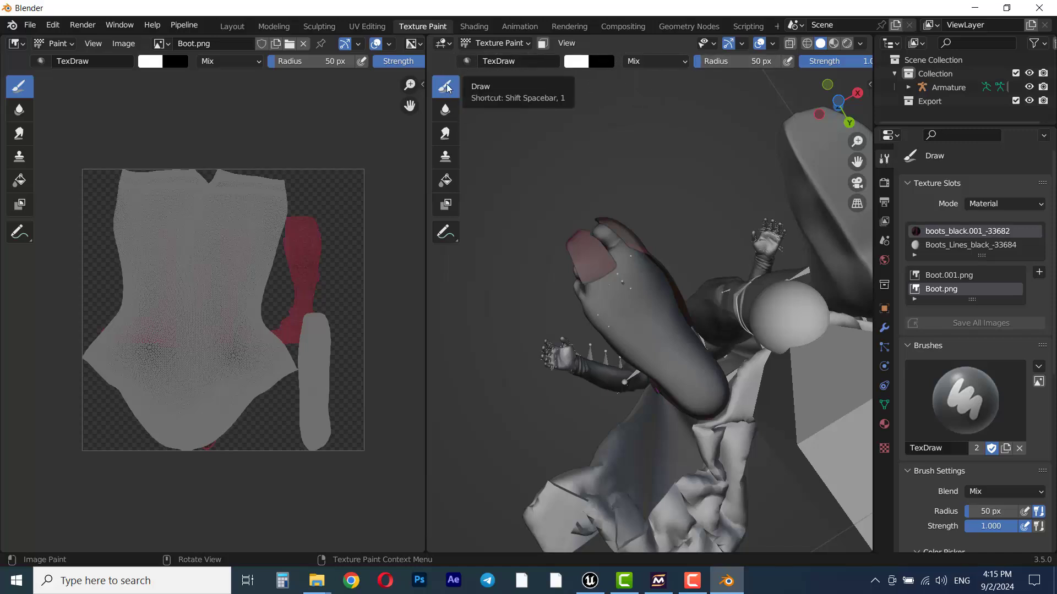
Set the Draw brush to bright green with a 19 px radius and paint a patch on the left boot's sole
left_click(575, 66)
left_click_drag(606, 113, 592, 102)
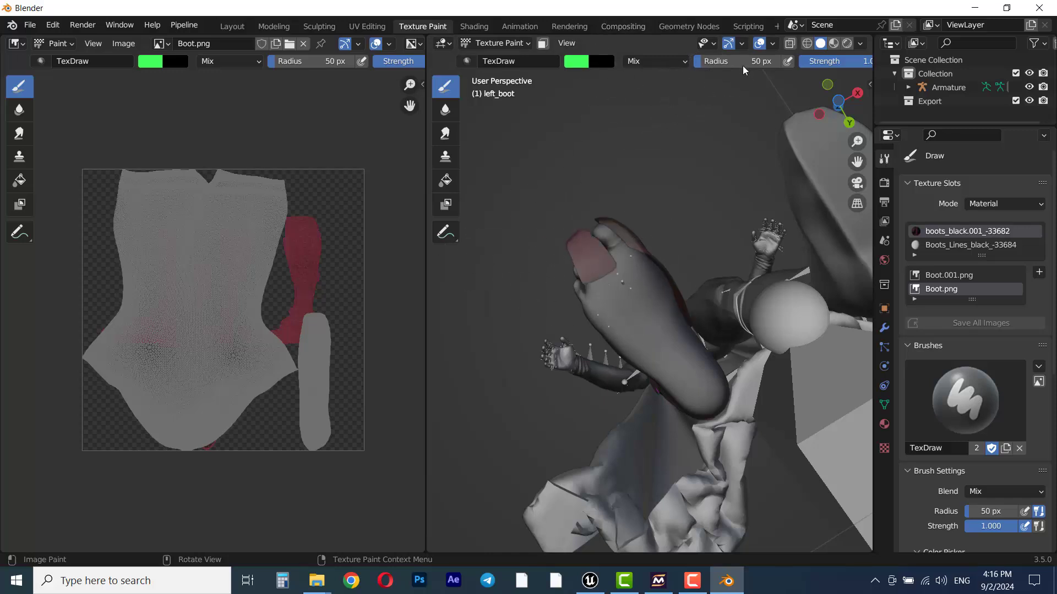
left_click_drag(732, 62, 705, 62)
mouse_move(631, 293)
left_mouse_down()
mouse_move(637, 325)
mouse_move(611, 264)
mouse_move(603, 325)
mouse_move(621, 330)
left_mouse_up()
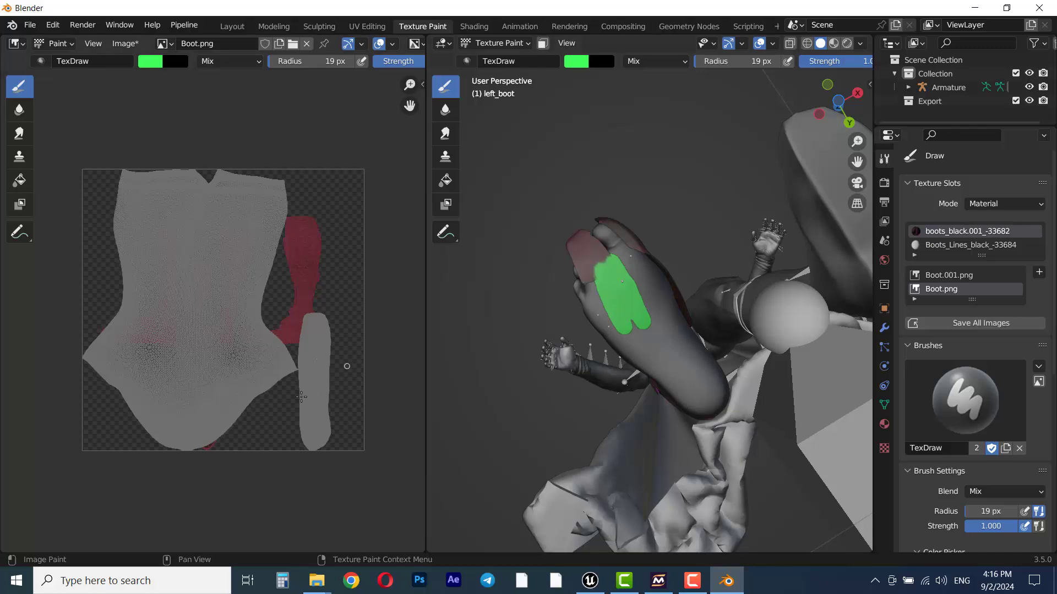
Check where the green patch lands in the UV layout and extend the paint toward the toe of the left sole
scroll(301, 397, "up", 5)
scroll(207, 358, "down", 6)
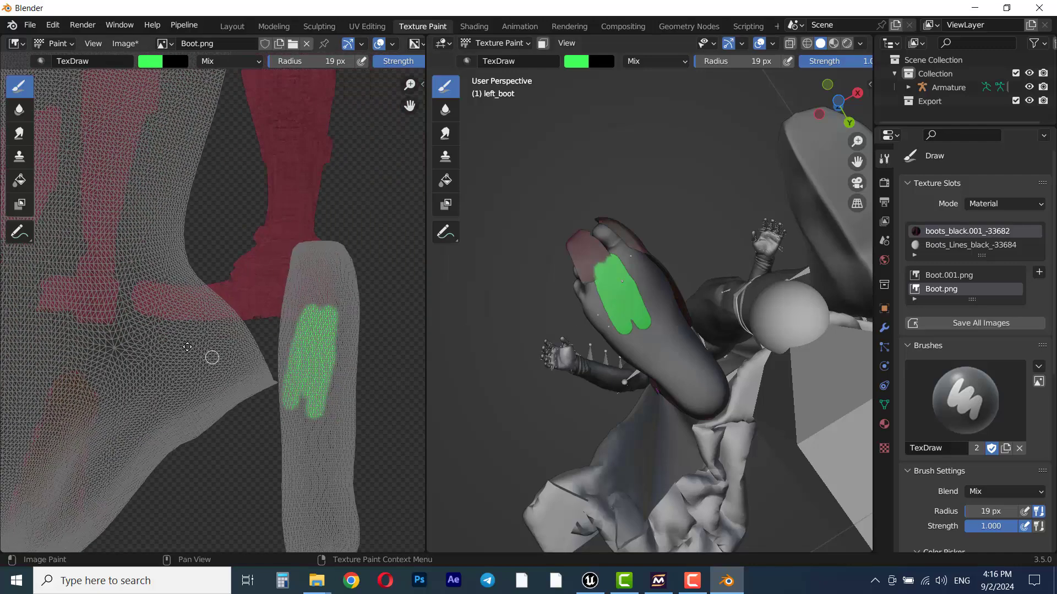
mouse_move(677, 307)
middle_mouse_down()
mouse_move(660, 314)
mouse_move(654, 295)
middle_mouse_up()
mouse_move(655, 295)
left_mouse_down()
mouse_move(670, 318)
mouse_move(619, 242)
mouse_move(600, 247)
mouse_move(589, 223)
mouse_move(599, 239)
left_mouse_up()
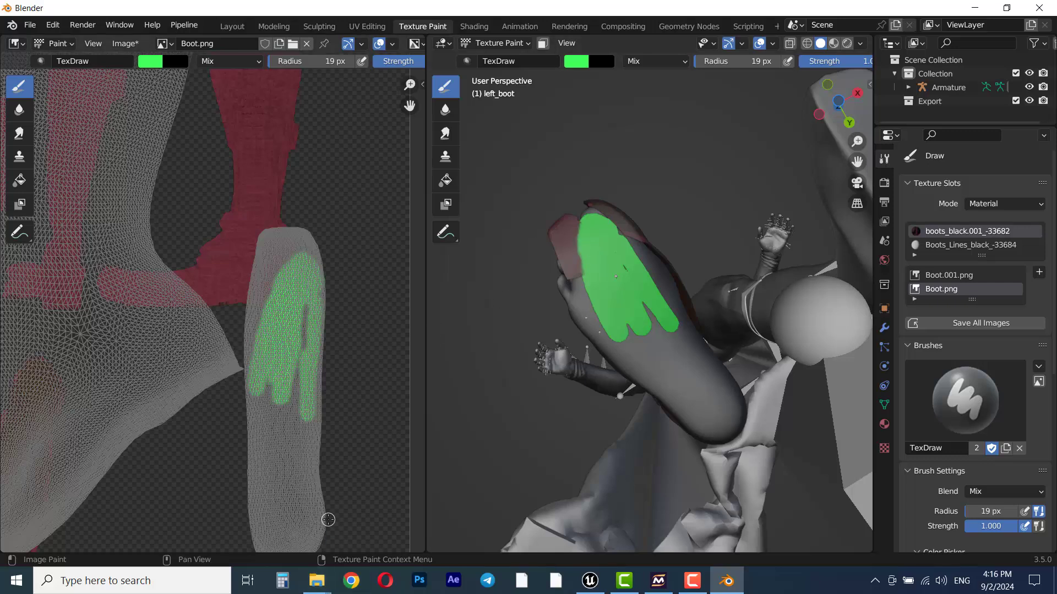
Switch to File Explorer and open Boot.png from the Boots\color folder to examine the original texture layout
left_click(317, 581)
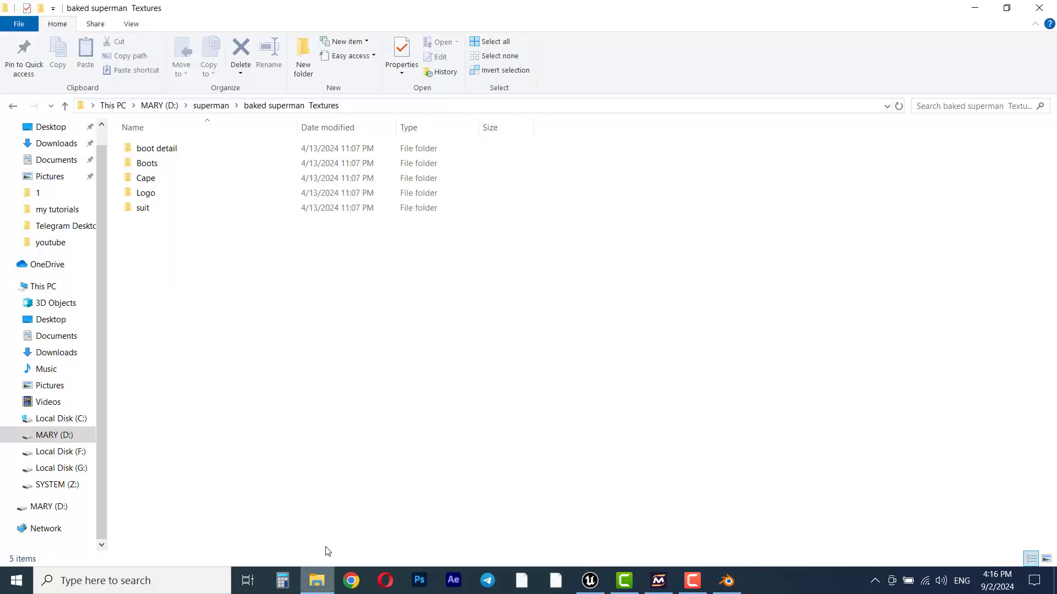
double_click(156, 168)
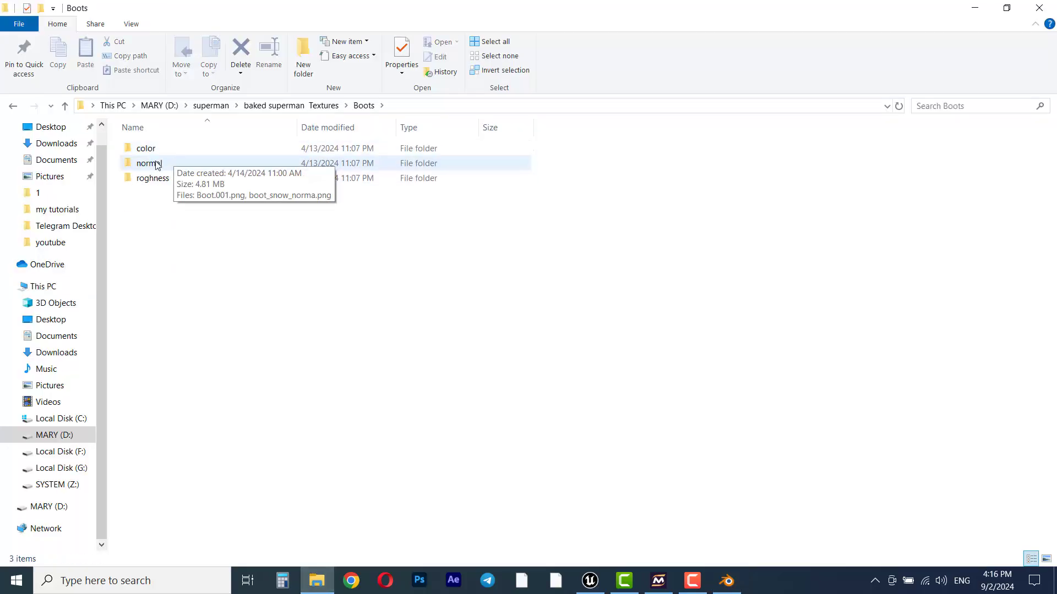
double_click(146, 149)
double_click(151, 149)
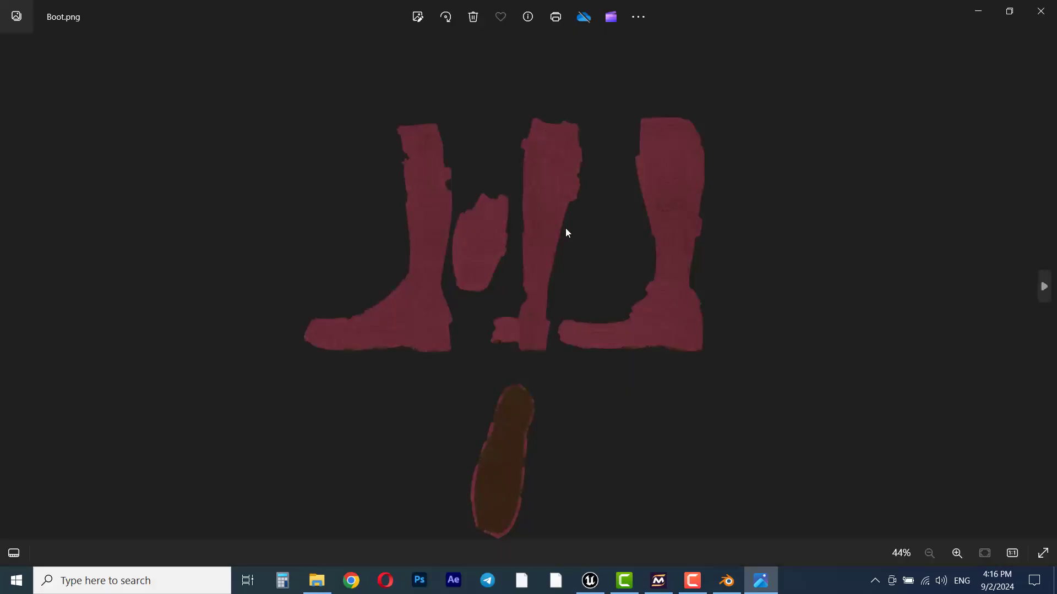
Examine the sole in the original Boot.png texture up close, and switch back to Blender
scroll(535, 416, "up", 3)
left_click_drag(604, 245, 424, 305)
scroll(821, 330, "down", 3)
left_click(727, 583)
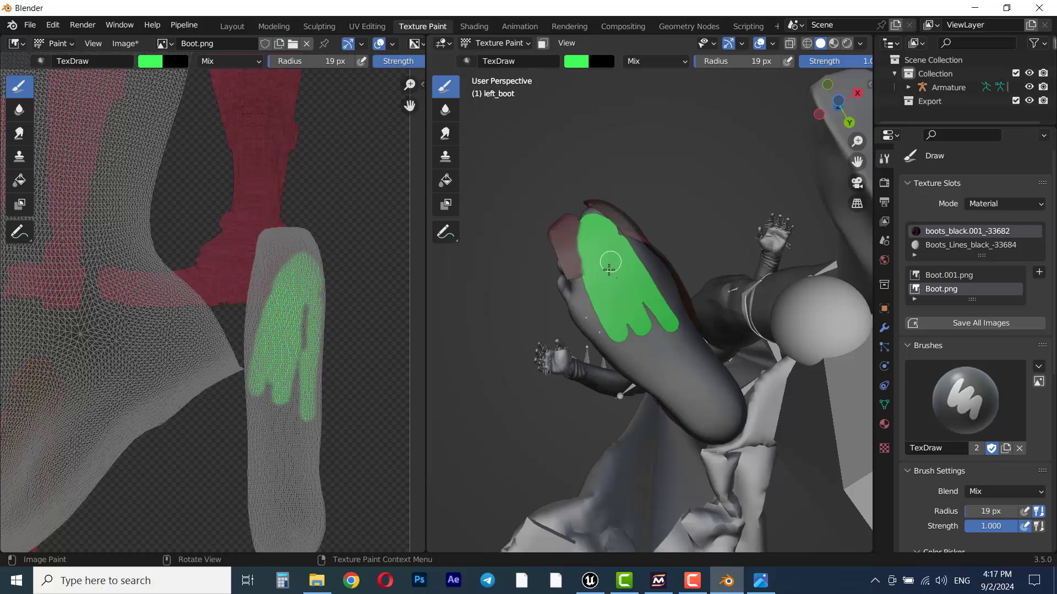
Extend the bright green paint over the toe, arch and heel until the left boot's entire sole is covered
left_click_drag(610, 269, 574, 223)
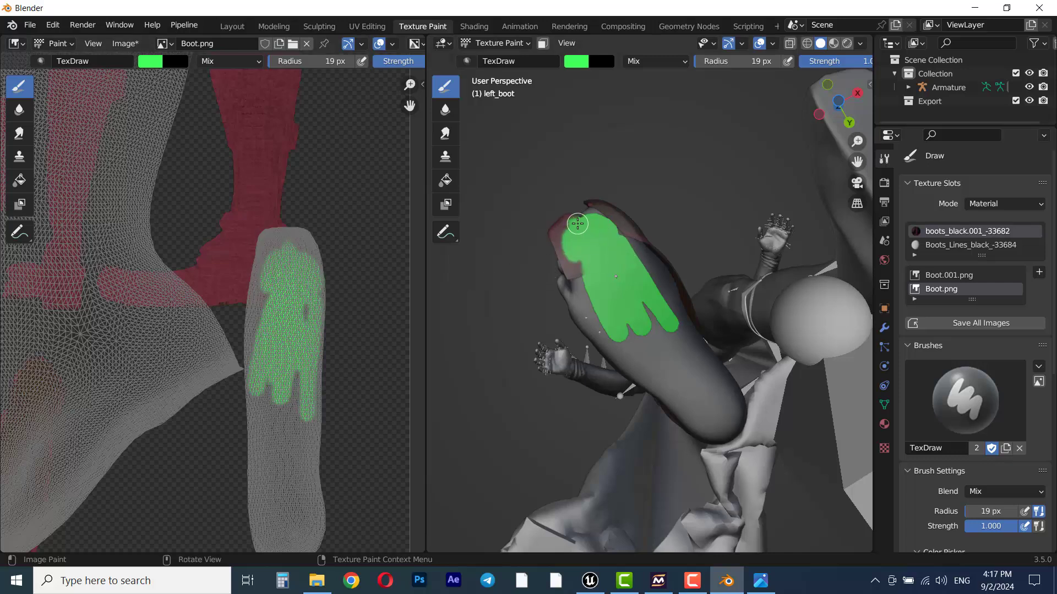
mouse_move(577, 224)
left_mouse_down()
mouse_move(593, 211)
mouse_move(568, 219)
mouse_move(562, 253)
mouse_move(556, 239)
mouse_move(569, 224)
mouse_move(583, 308)
mouse_move(550, 249)
mouse_move(632, 283)
mouse_move(593, 210)
mouse_move(623, 221)
mouse_move(615, 211)
mouse_move(685, 310)
mouse_move(653, 277)
mouse_move(618, 328)
mouse_move(605, 318)
mouse_move(628, 327)
mouse_move(622, 356)
mouse_move(583, 312)
mouse_move(596, 341)
mouse_move(710, 405)
mouse_move(683, 380)
mouse_move(682, 408)
mouse_move(664, 388)
mouse_move(714, 435)
mouse_move(733, 423)
mouse_move(734, 401)
mouse_move(682, 337)
mouse_move(714, 388)
mouse_move(719, 418)
left_mouse_up()
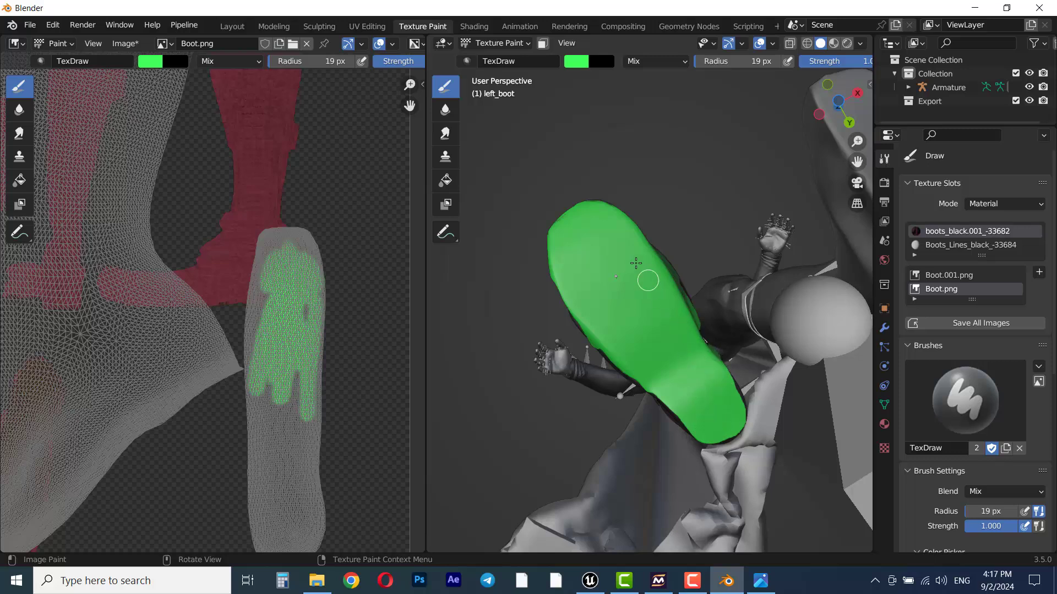
mouse_move(596, 219)
left_mouse_down()
mouse_move(563, 227)
mouse_move(560, 266)
left_mouse_up()
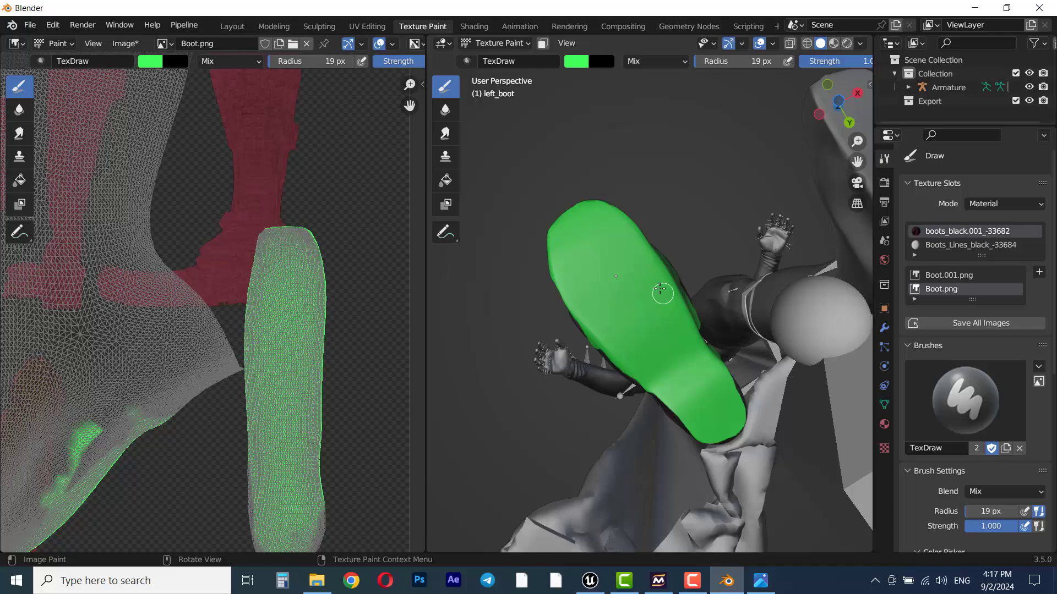
Check the heel end of the sole's UV island and paint the uncovered heel rim and sole edges green
scroll(297, 493, "down", 2)
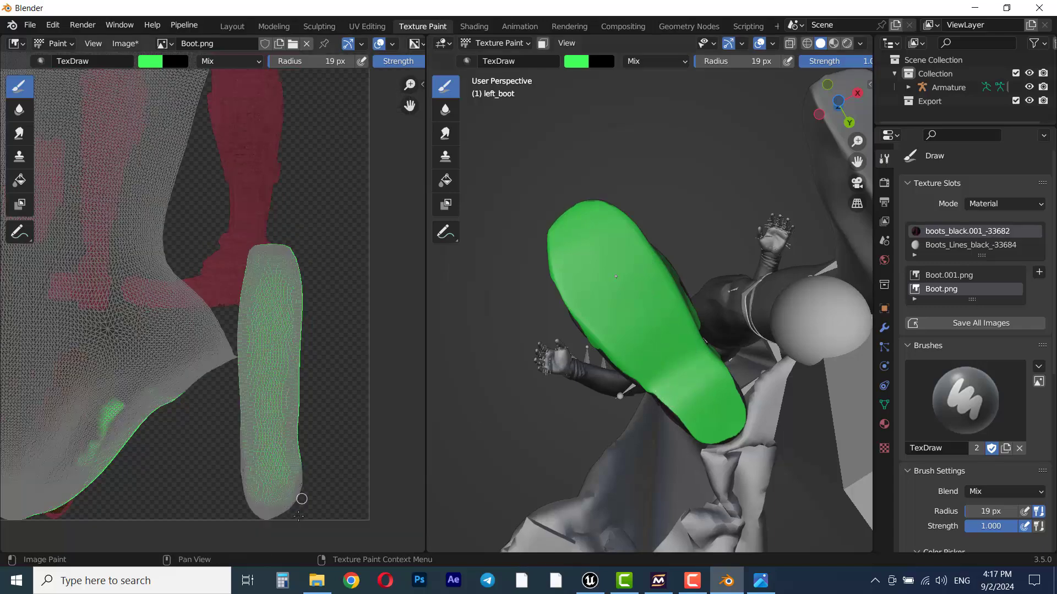
scroll(257, 474, "up", 5)
middle_click_drag(365, 494, 283, 247)
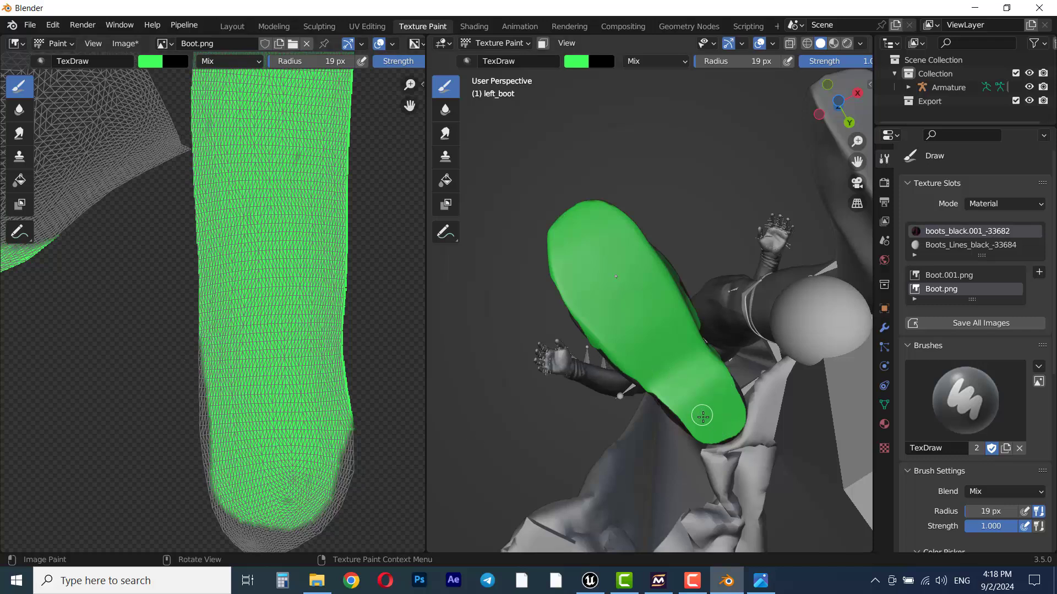
middle_click_drag(702, 416, 721, 201)
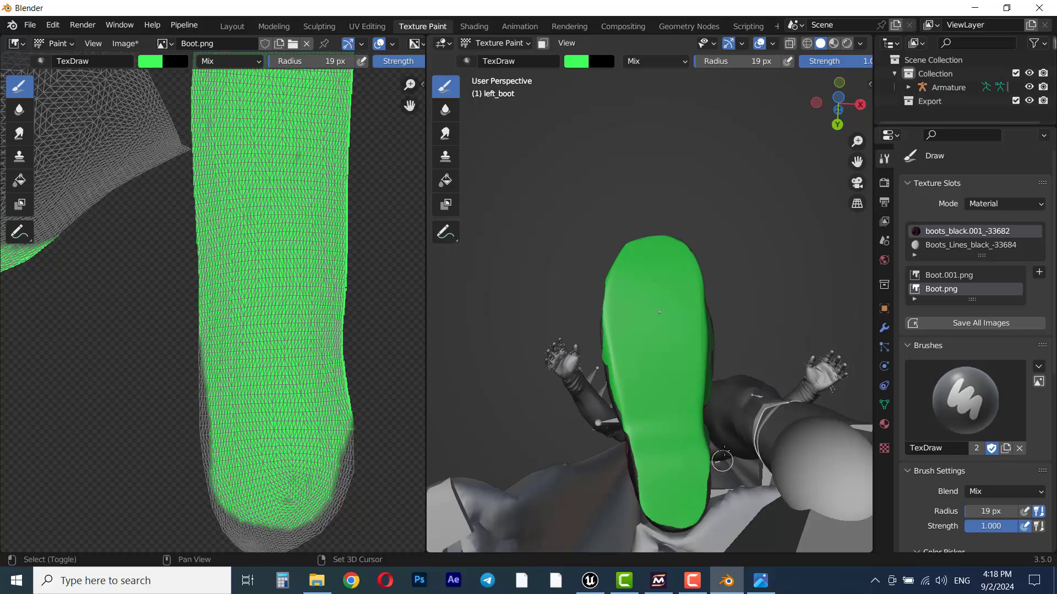
mouse_move(722, 461)
middle_mouse_down()
mouse_move(716, 399)
mouse_move(710, 472)
mouse_move(714, 425)
middle_mouse_up()
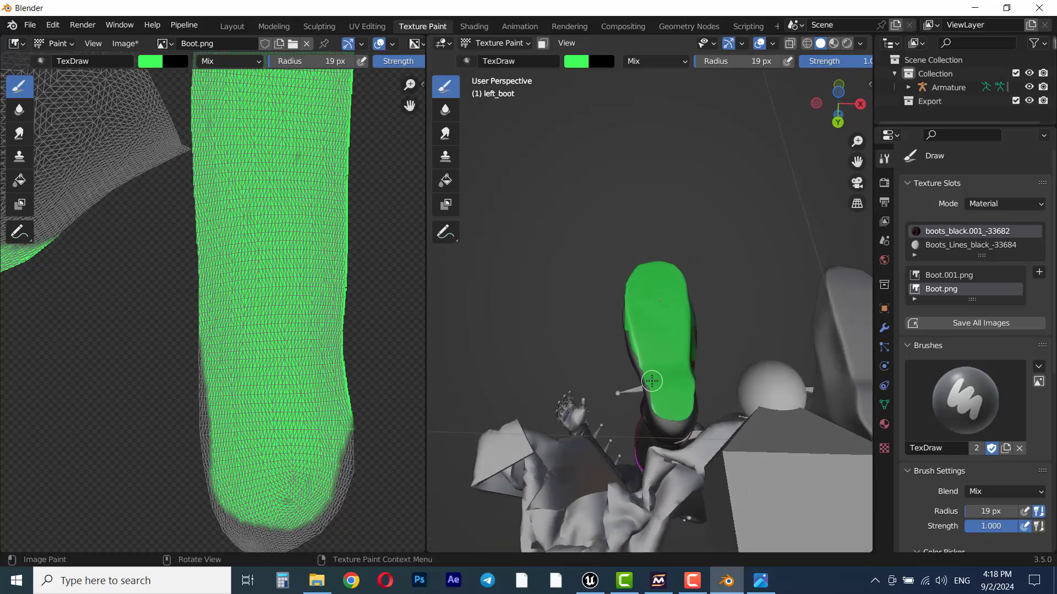
mouse_move(651, 381)
left_mouse_down()
mouse_move(630, 330)
mouse_move(651, 407)
mouse_move(669, 430)
mouse_move(688, 424)
mouse_move(693, 304)
left_mouse_up()
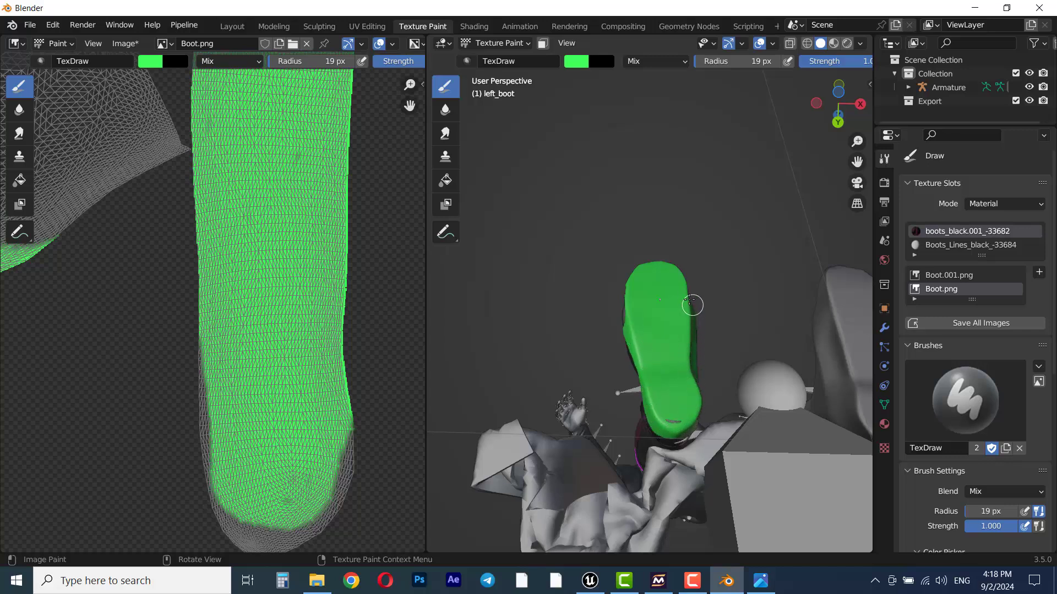
left_click_drag(675, 420, 668, 422)
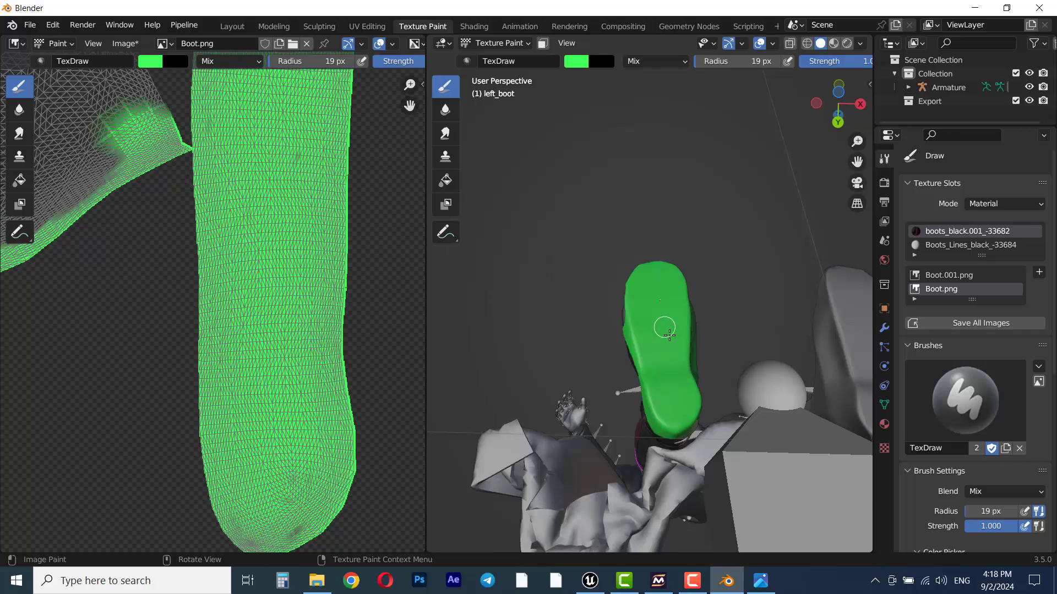
Paint the inner side of the left boot above the sole black, covering the stray green paint
middle_click_drag(674, 366, 585, 346)
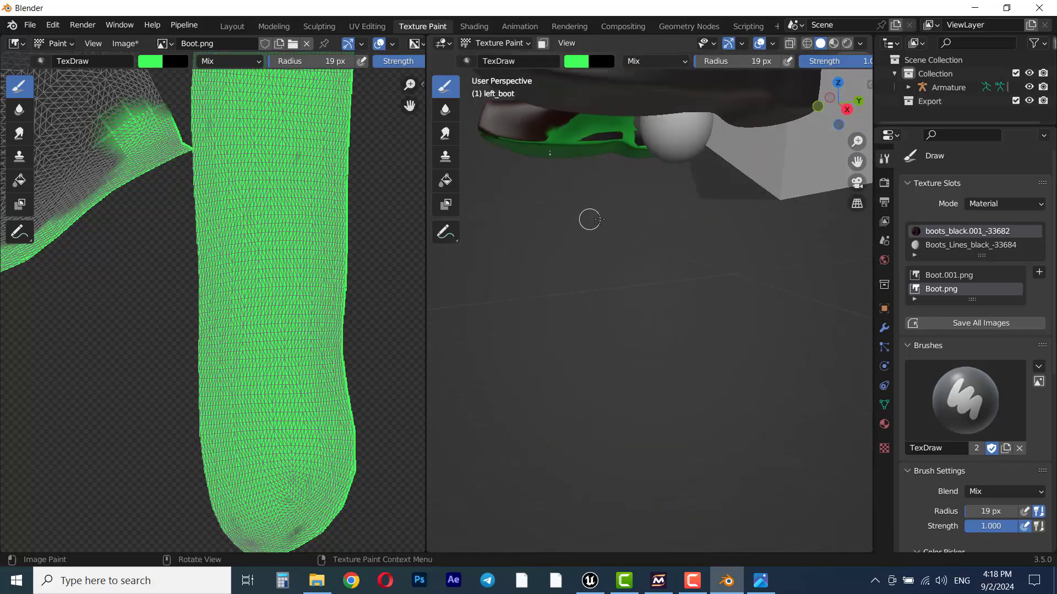
mouse_move(587, 219)
middle_mouse_down()
mouse_move(611, 217)
mouse_move(694, 300)
mouse_move(673, 236)
middle_mouse_up()
mouse_move(740, 207)
left_mouse_down()
mouse_move(675, 205)
mouse_move(663, 225)
mouse_move(712, 222)
left_mouse_up()
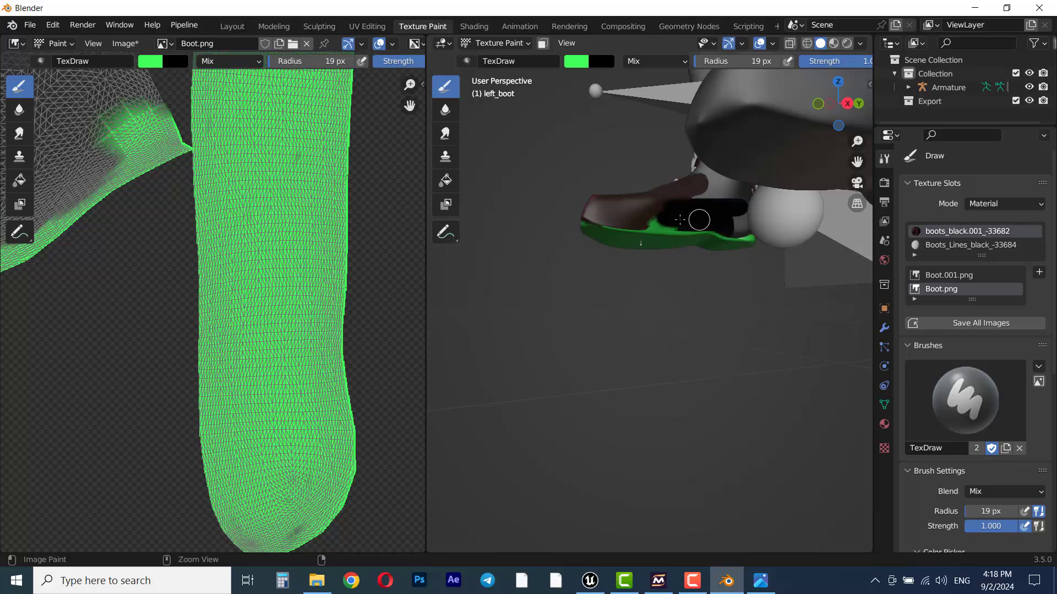
mouse_move(680, 219)
left_mouse_down("ctrl")
mouse_move(642, 219)
mouse_move(680, 224)
left_mouse_up("ctrl")
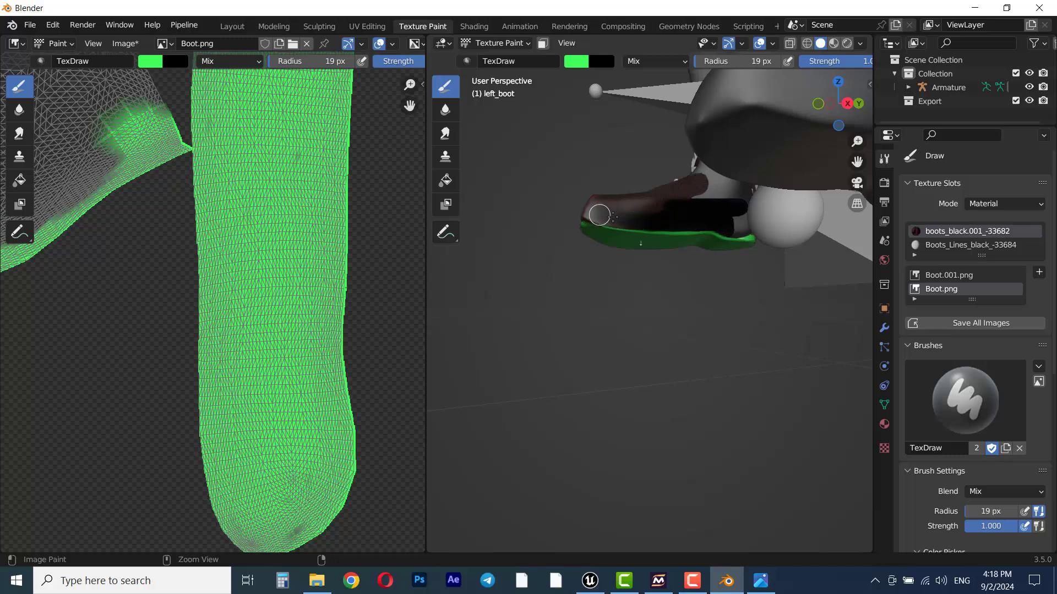
mouse_move(584, 210)
left_mouse_down("ctrl")
mouse_move(709, 194)
mouse_move(745, 224)
left_mouse_up("ctrl")
Paint the heel area and outer side of the left boot above the sole with the black secondary color
mouse_move(736, 271)
middle_mouse_down()
mouse_move(551, 272)
mouse_move(571, 219)
middle_mouse_up()
mouse_move(571, 219)
left_mouse_down("ctrl")
mouse_move(548, 214)
mouse_move(600, 216)
left_mouse_up("ctrl")
middle_click_drag(635, 260, 585, 246)
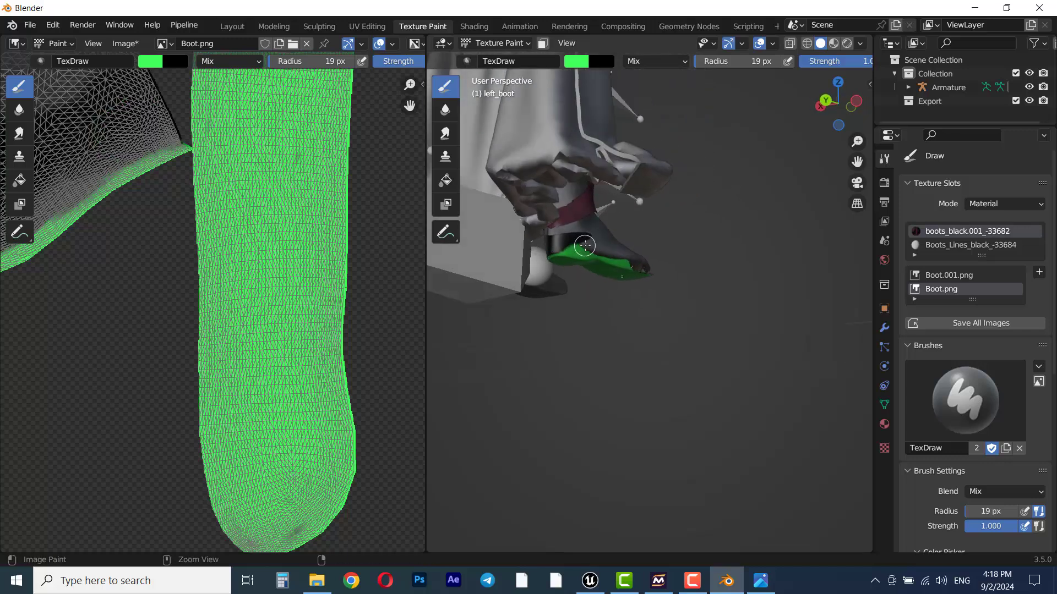
mouse_move(585, 245)
left_mouse_down("ctrl")
mouse_move(566, 245)
mouse_move(605, 248)
left_mouse_up("ctrl")
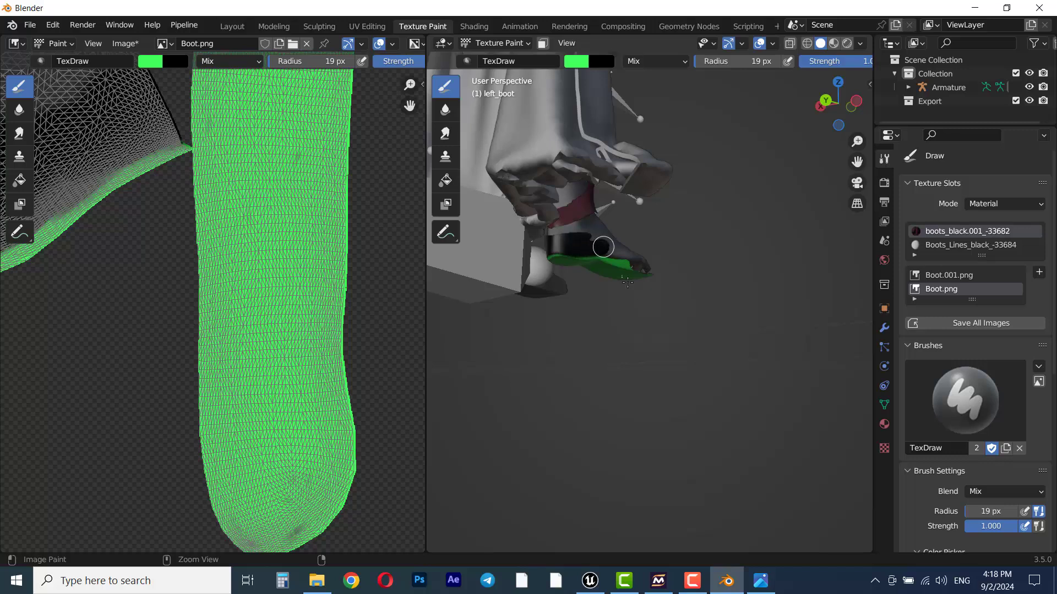
mouse_move(618, 306)
middle_mouse_down()
mouse_move(606, 281)
mouse_move(670, 358)
mouse_move(626, 339)
middle_mouse_up()
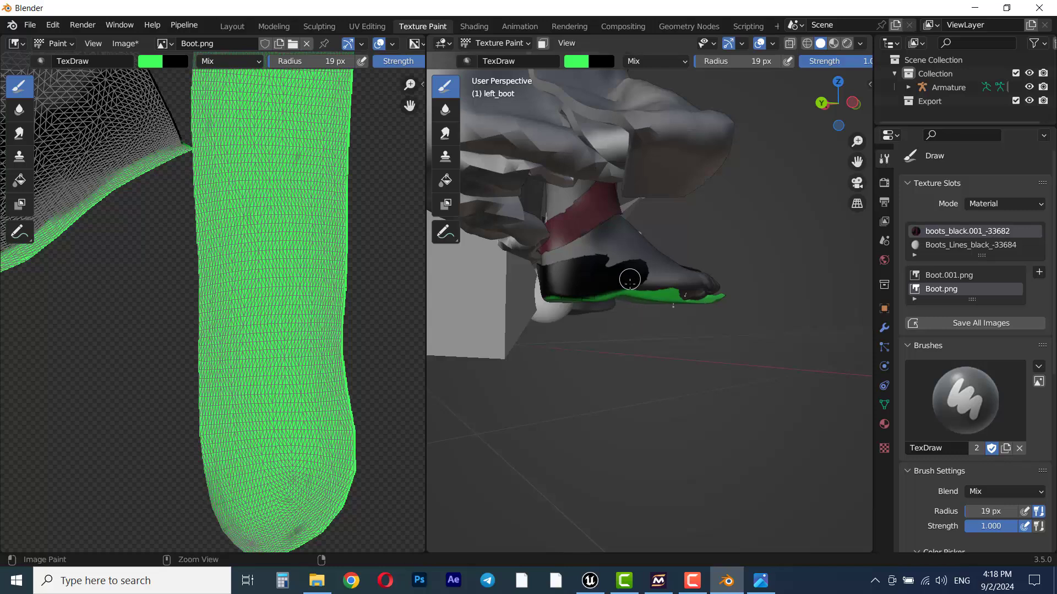
mouse_move(632, 275)
left_mouse_down("ctrl")
mouse_move(649, 283)
mouse_move(621, 281)
mouse_move(685, 292)
mouse_move(648, 289)
left_mouse_up("ctrl")
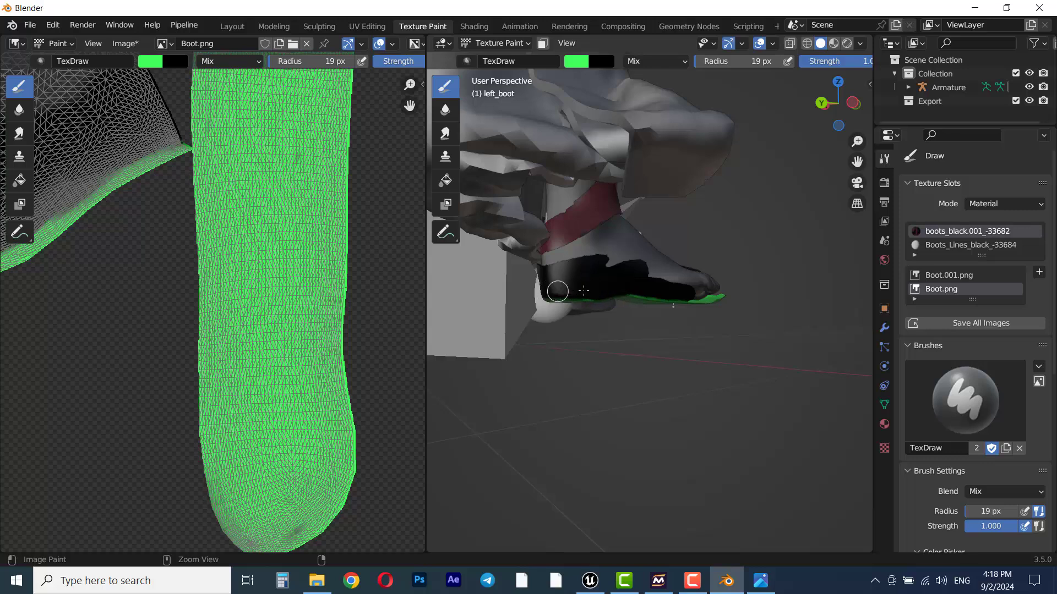
left_click_drag(694, 291, 714, 289, "ctrl")
Paint the toes, front edge and top of the left foot black, above the green sole
middle_click_drag(711, 336, 700, 324)
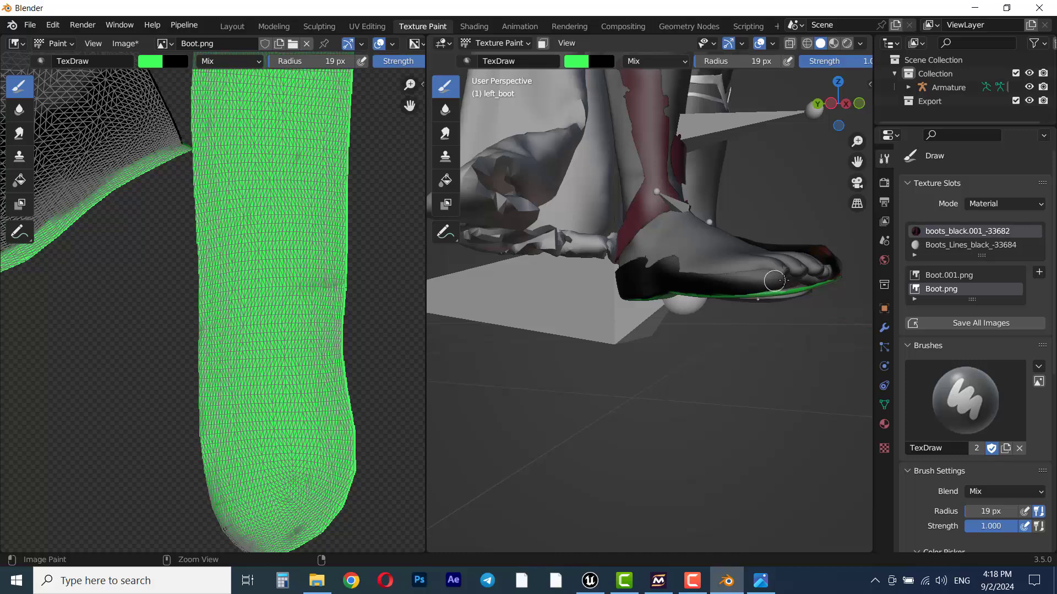
mouse_move(761, 281)
left_mouse_down("ctrl")
mouse_move(814, 271)
mouse_move(778, 265)
mouse_move(818, 249)
mouse_move(750, 267)
mouse_move(707, 262)
mouse_move(725, 252)
left_mouse_up("ctrl")
middle_click_drag(726, 251, 715, 325)
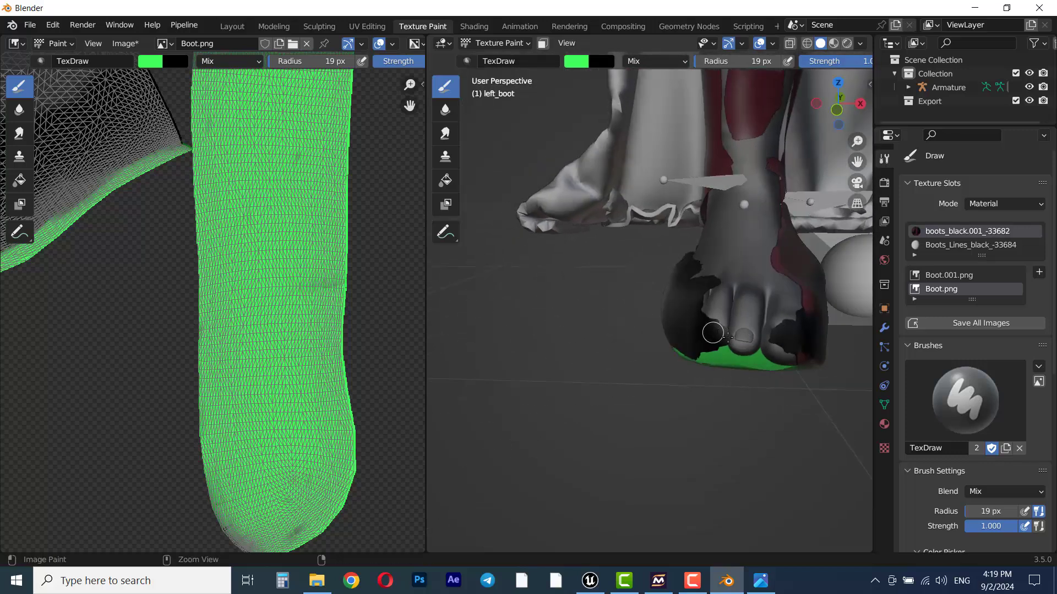
mouse_move(711, 350)
left_mouse_down("ctrl")
mouse_move(794, 361)
mouse_move(753, 360)
left_mouse_up("ctrl")
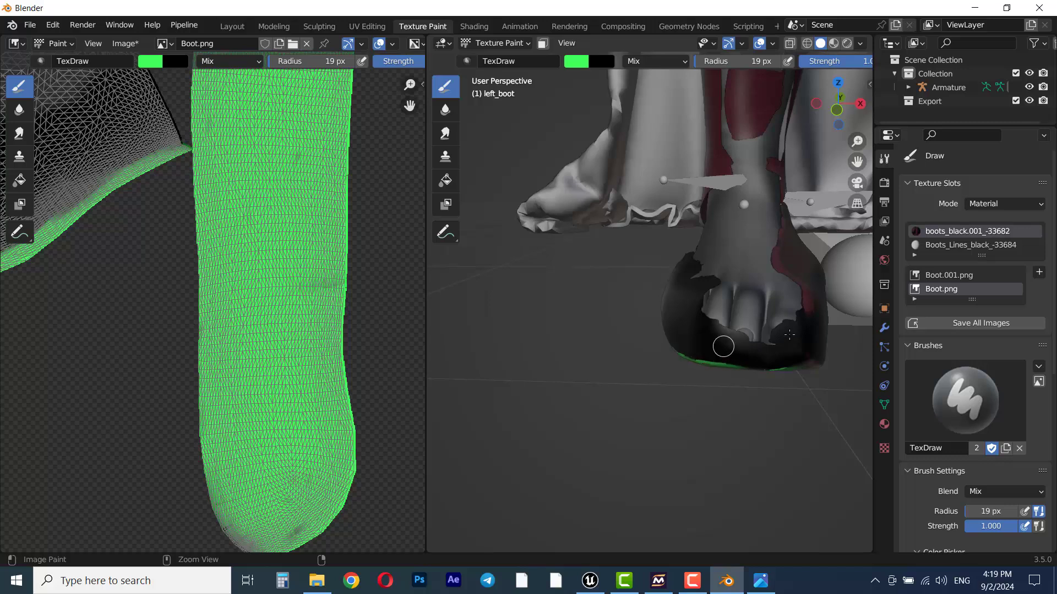
mouse_move(723, 346)
left_mouse_down("ctrl")
mouse_move(783, 327)
mouse_move(708, 292)
mouse_move(785, 293)
mouse_move(790, 323)
left_mouse_up("ctrl")
mouse_move(788, 287)
left_mouse_down("ctrl")
mouse_move(761, 293)
mouse_move(772, 245)
mouse_move(715, 273)
mouse_move(755, 264)
mouse_move(710, 262)
mouse_move(740, 240)
mouse_move(707, 252)
left_mouse_up("ctrl")
left_click_drag(757, 226, 726, 236, "ctrl")
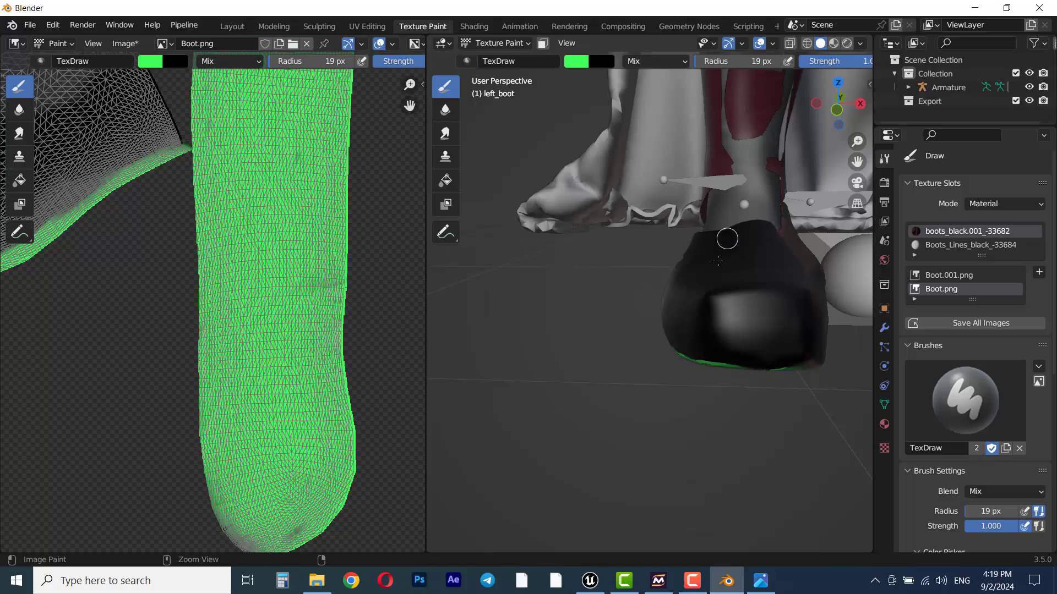
Examine the painted left boot from below, from the side and from the front for coverage
mouse_move(726, 236)
middle_mouse_down()
mouse_move(721, 270)
mouse_move(714, 209)
mouse_move(743, 171)
middle_mouse_up()
middle_click_drag(727, 356, 682, 273)
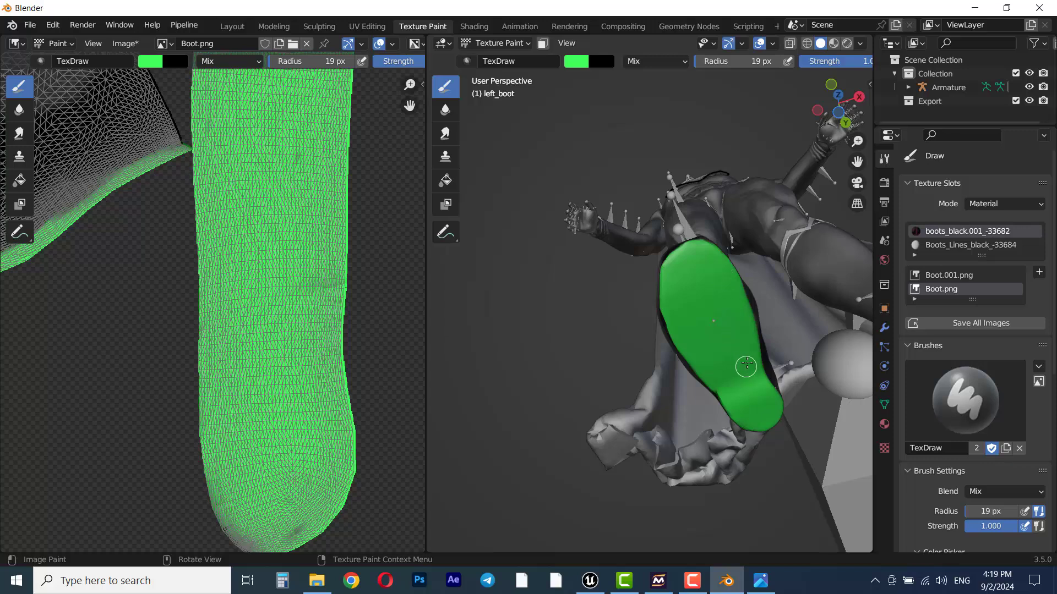
middle_click_drag(758, 390, 699, 408)
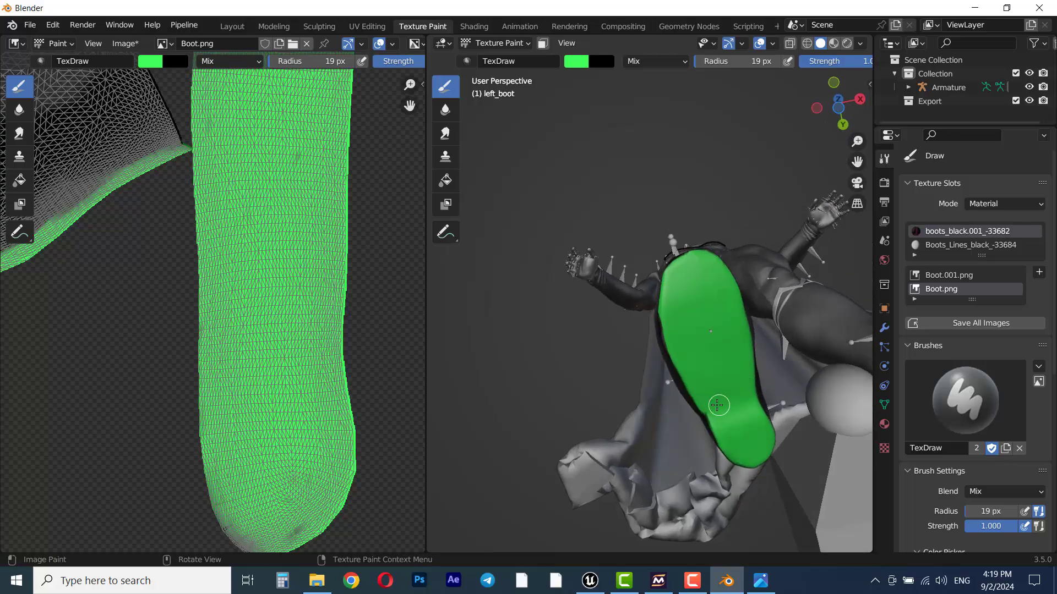
middle_click_drag(762, 379, 655, 453)
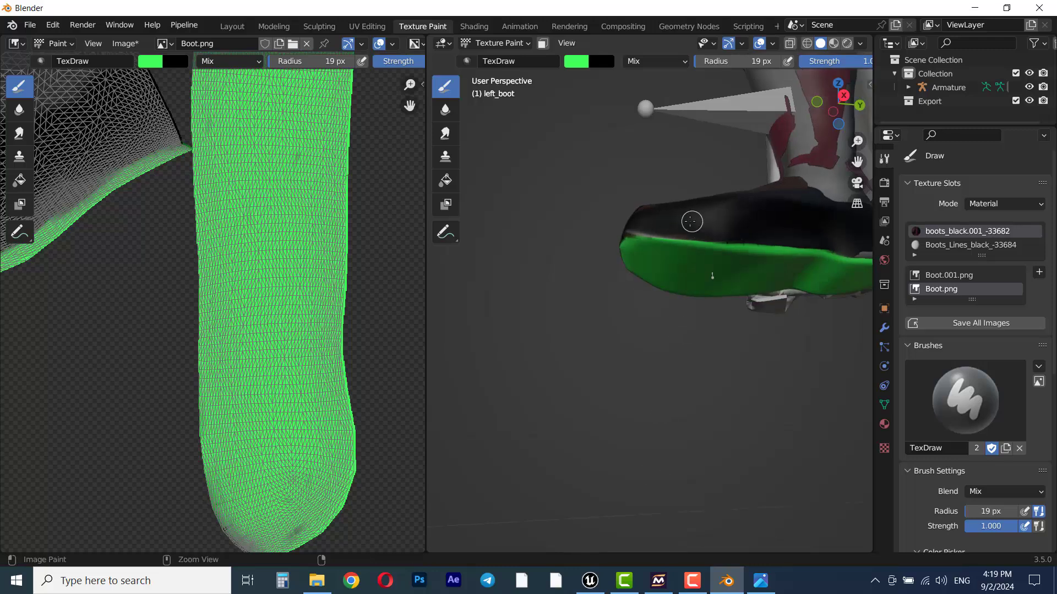
middle_click_drag(744, 225, 834, 342)
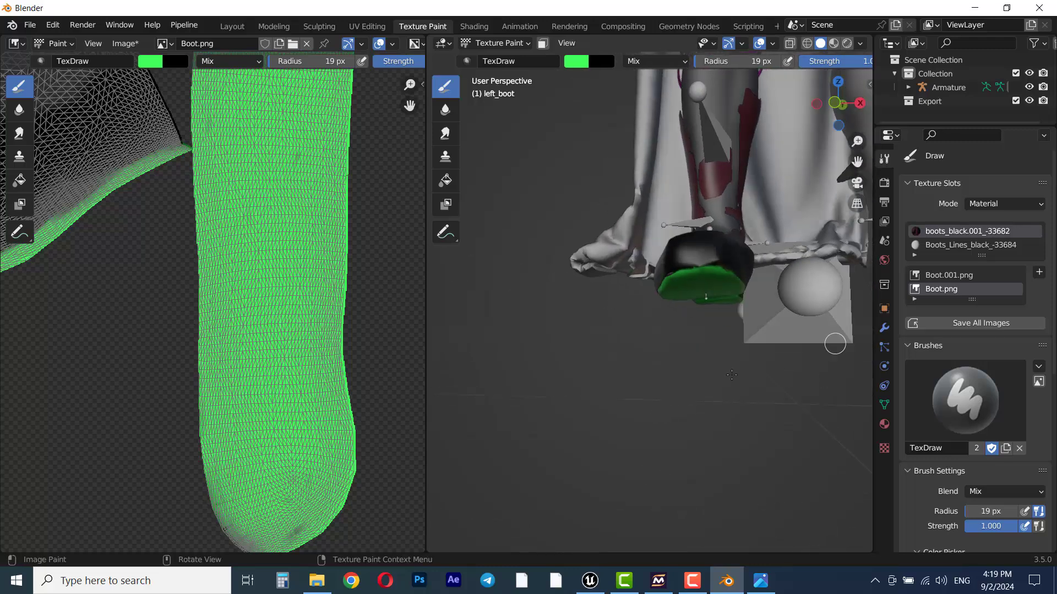
scroll(571, 398, "down", 3)
scroll(312, 457, "down", 3)
Fill the thinly painted edge at the heel end of the sole's UV island with green in the image editor
scroll(299, 467, "up", 5)
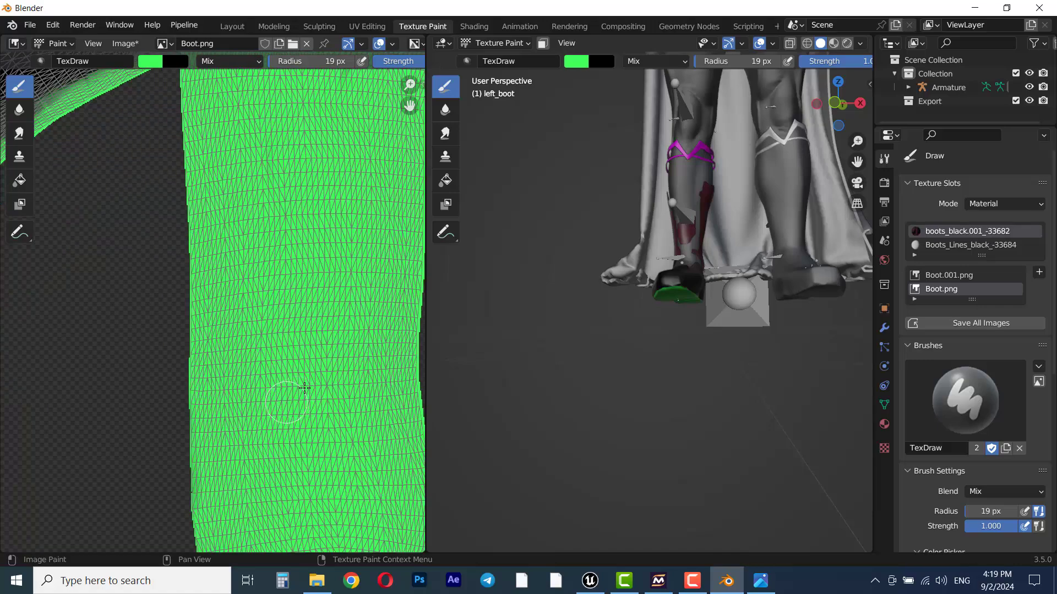
scroll(322, 419, "up", 2)
scroll(327, 338, "down", 2)
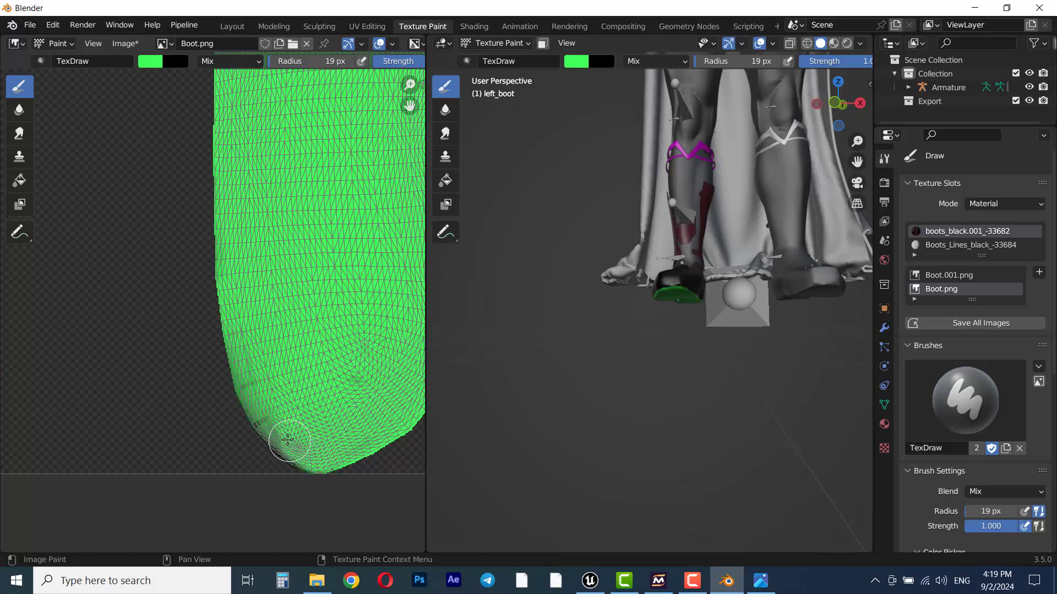
mouse_move(246, 309)
left_mouse_down()
mouse_move(237, 355)
mouse_move(253, 401)
mouse_move(293, 443)
left_mouse_up()
Examine the green borders of the boot's UV islands in the image editor, from the foot outline to the sole
scroll(358, 253, "down", 8)
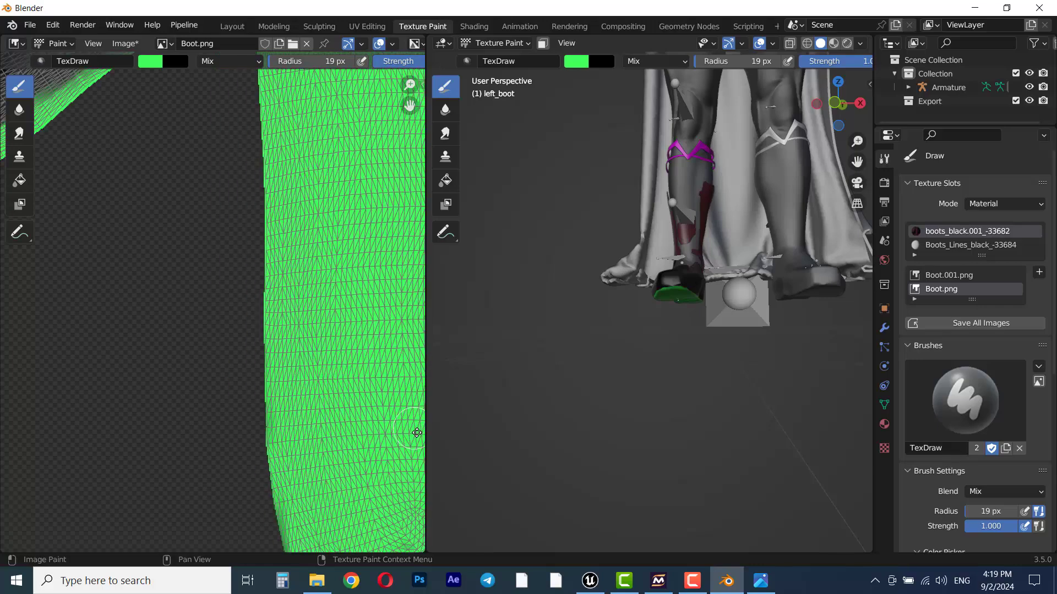
scroll(213, 310, "up", 7)
middle_click_drag(156, 290, 346, 307)
middle_click_drag(89, 396, 364, 286)
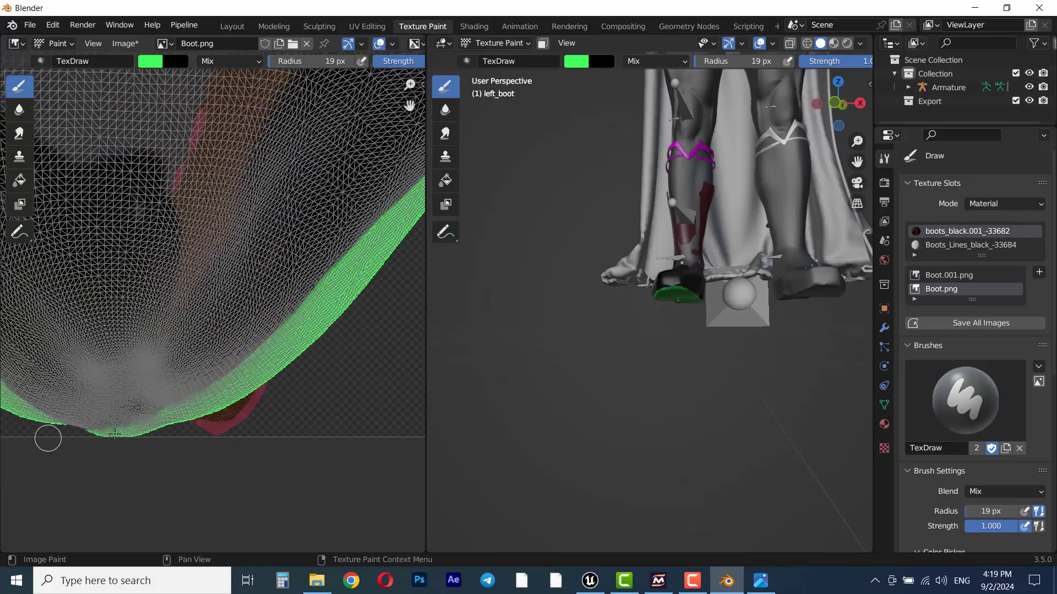
middle_click_drag(149, 439, 419, 447)
middle_click_drag(56, 448, 94, 453)
middle_click_drag(125, 224, 72, 462)
scroll(291, 430, "down", 5)
scroll(352, 412, "down", 1)
middle_click_drag(352, 413, 165, 413)
scroll(236, 382, "up", 6)
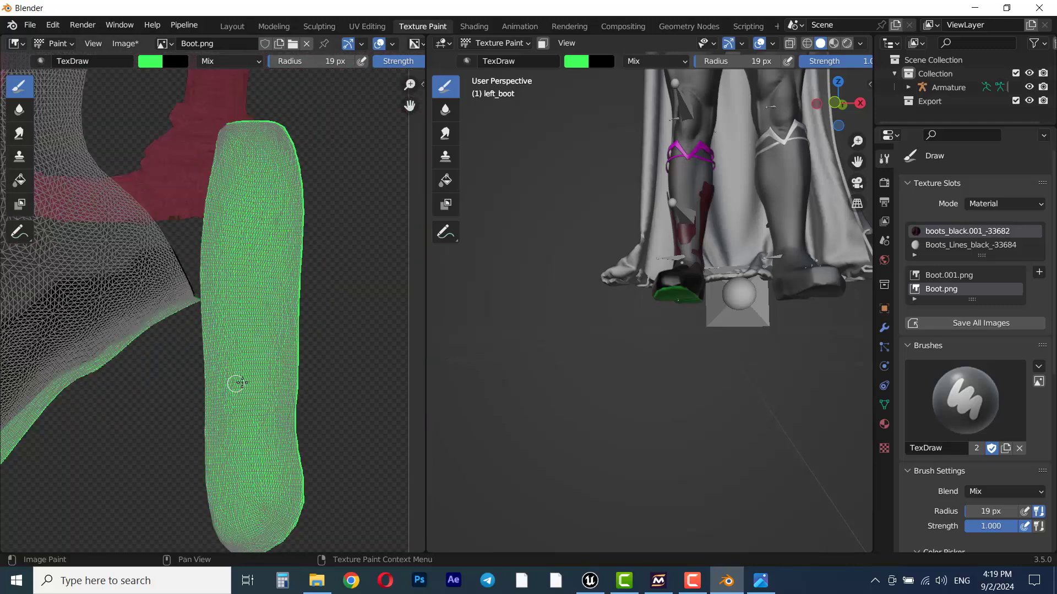
Touch up the remaining gaps in the sole's UV island with green, including the notch at the toe end's corner
middle_click_drag(281, 238, 263, 425)
scroll(285, 375, "up", 3)
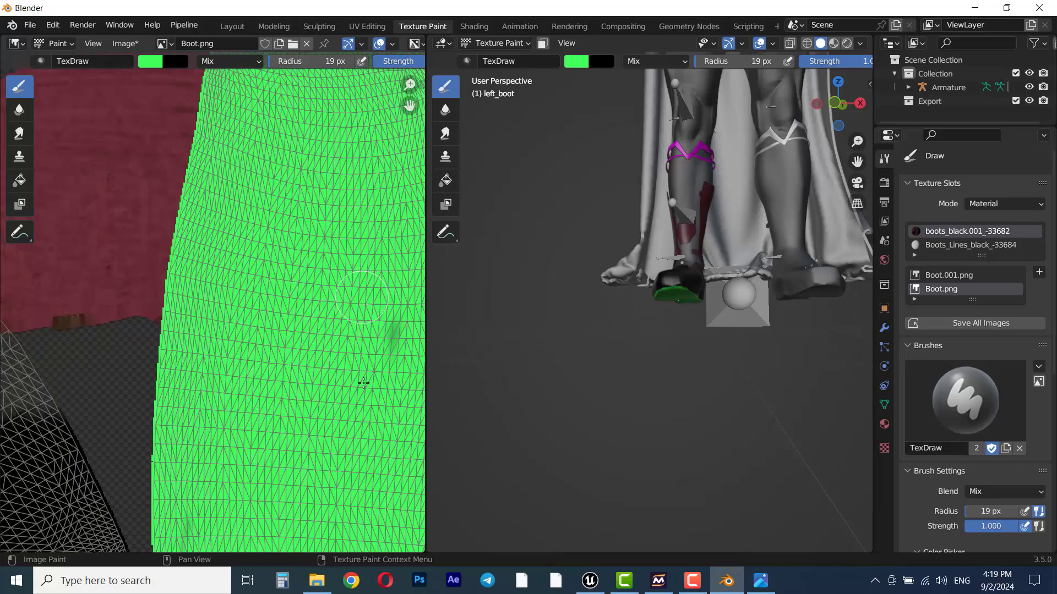
scroll(329, 412, "down", 3)
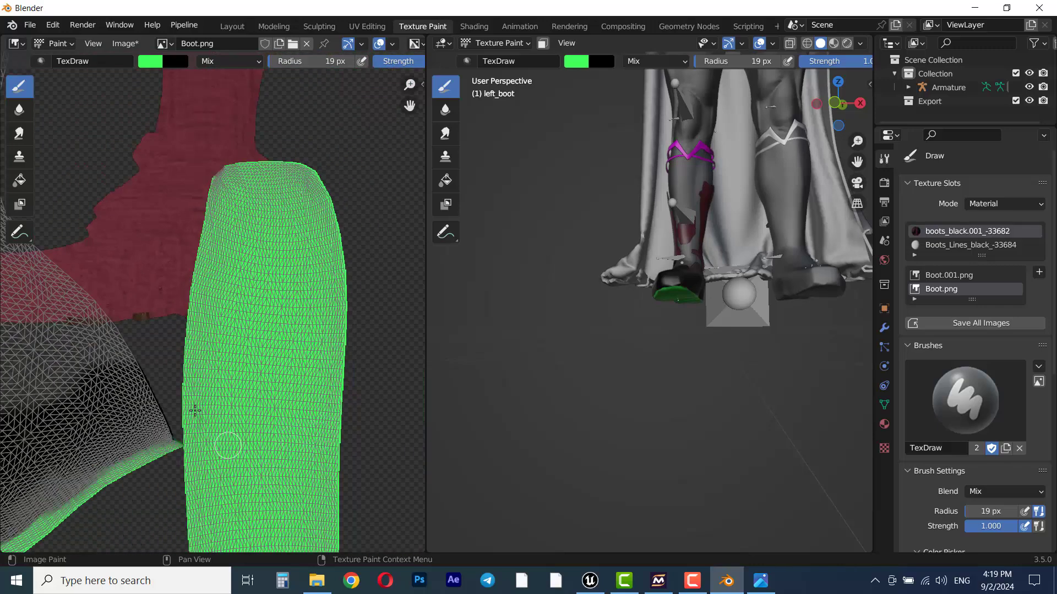
scroll(254, 408, "up", 5)
middle_click_drag(261, 330, 250, 542)
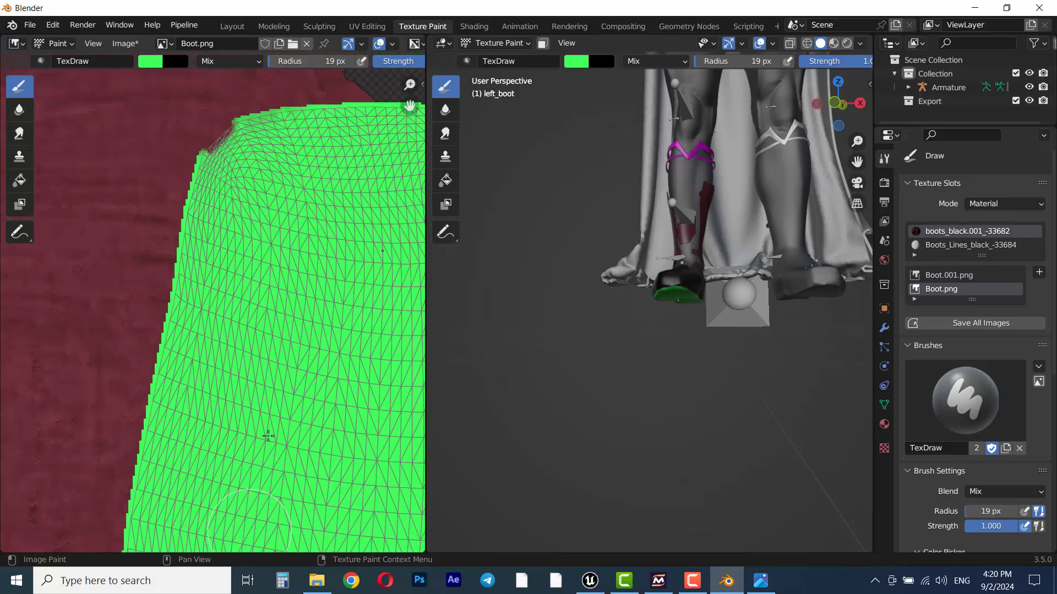
scroll(267, 352, "down", 3)
scroll(267, 309, "up", 3)
middle_click_drag(261, 227, 272, 375)
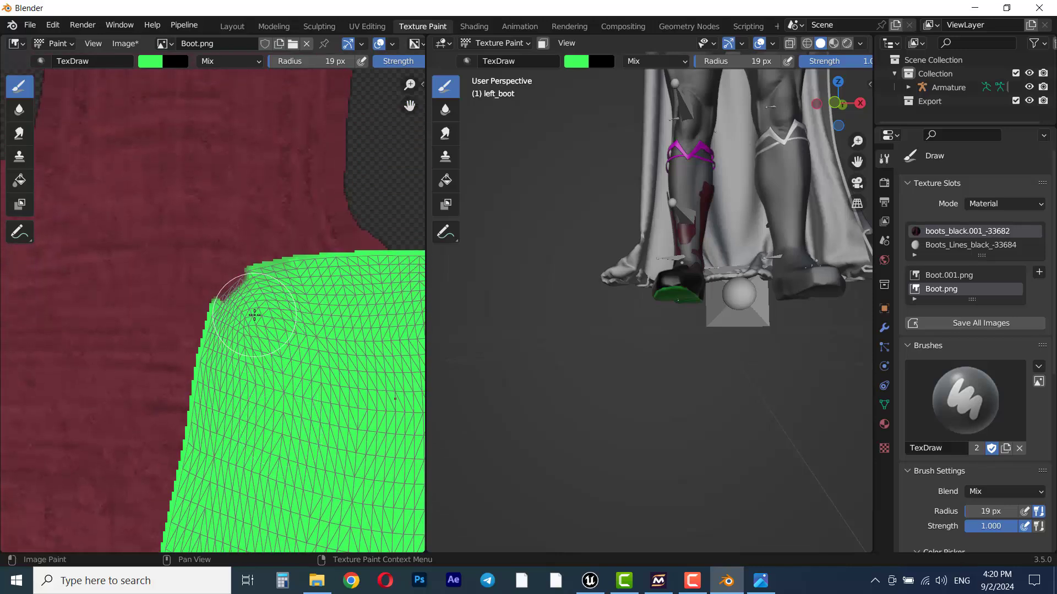
scroll(253, 316, "down", 2)
scroll(256, 318, "up", 2)
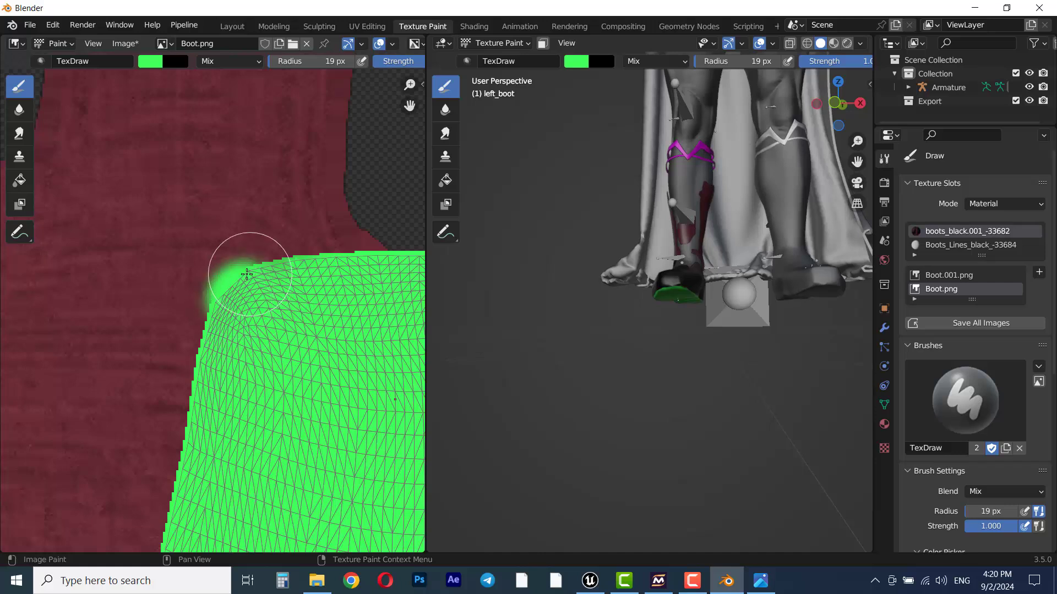
Try to extend the green beyond the notched toe corner of the sole's UV island, and check the island's borders
left_click_drag(209, 276, 220, 256)
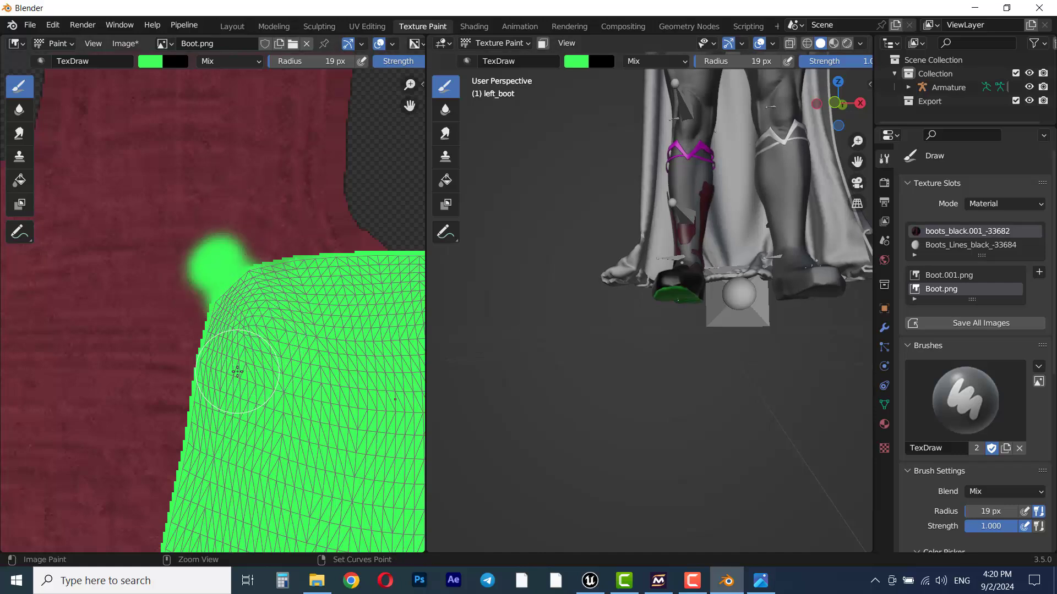
key("ctrl+z")
scroll(312, 401, "down", 3)
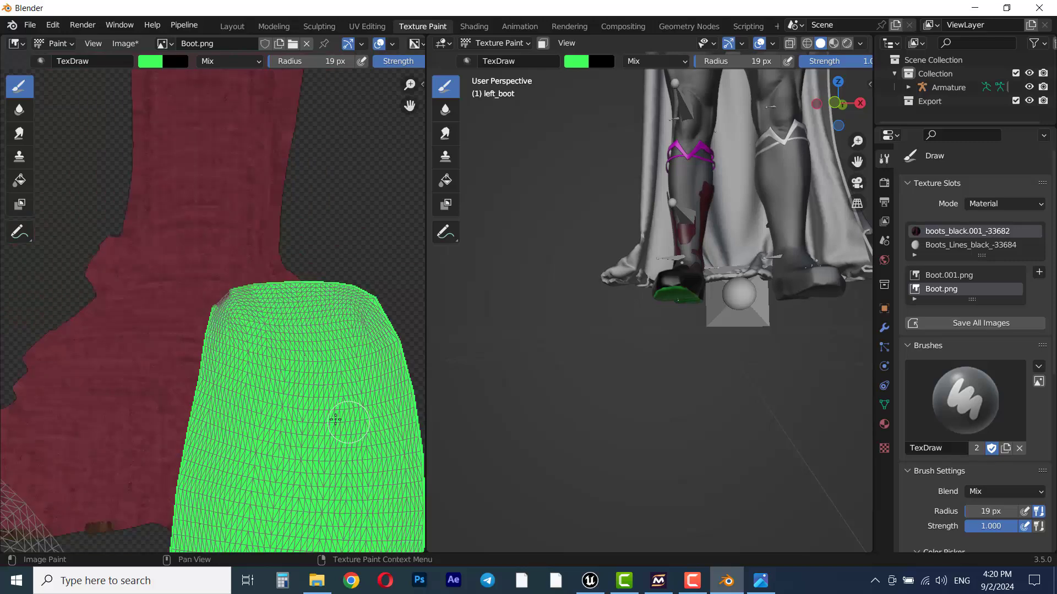
middle_click_drag(332, 404, 301, 393)
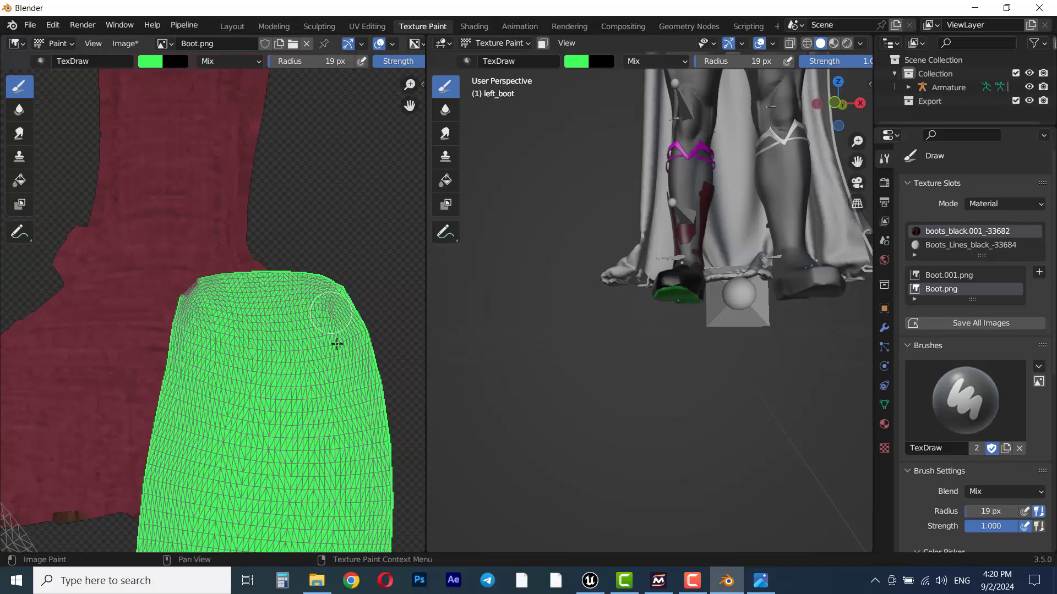
scroll(324, 396, "up", 3)
scroll(322, 411, "down", 6)
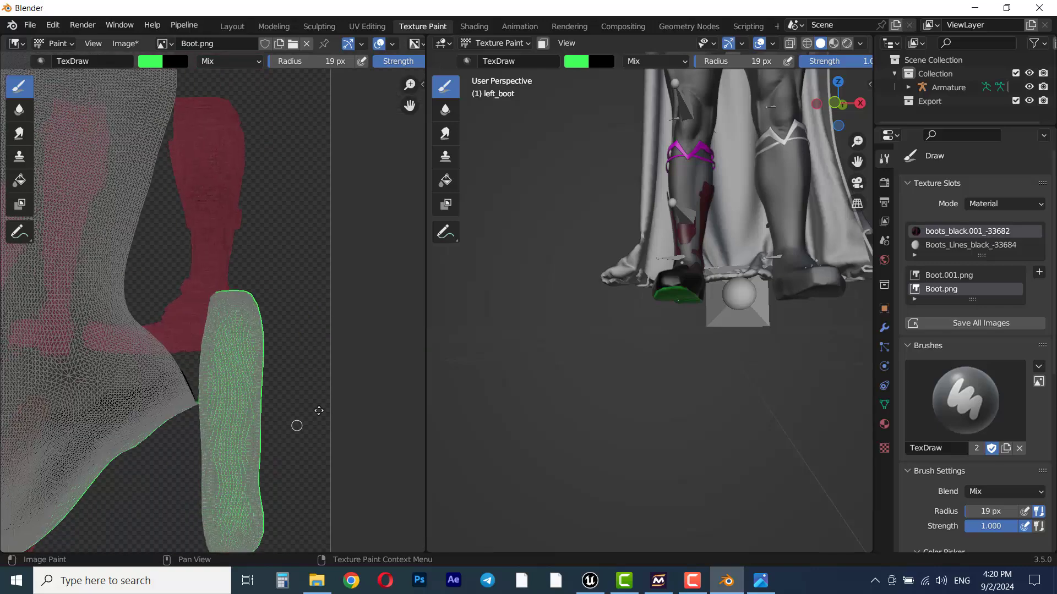
scroll(165, 386, "up", 6)
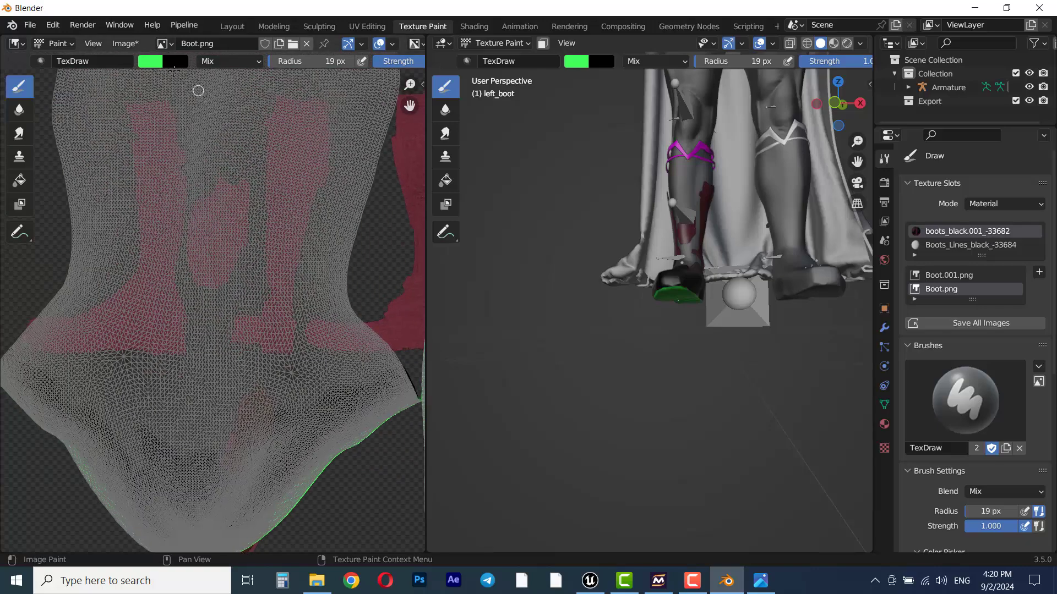
Save the painted texture under the new name Boot1.png in the Boots\color folder as an RGBA PNG
left_click(134, 44)
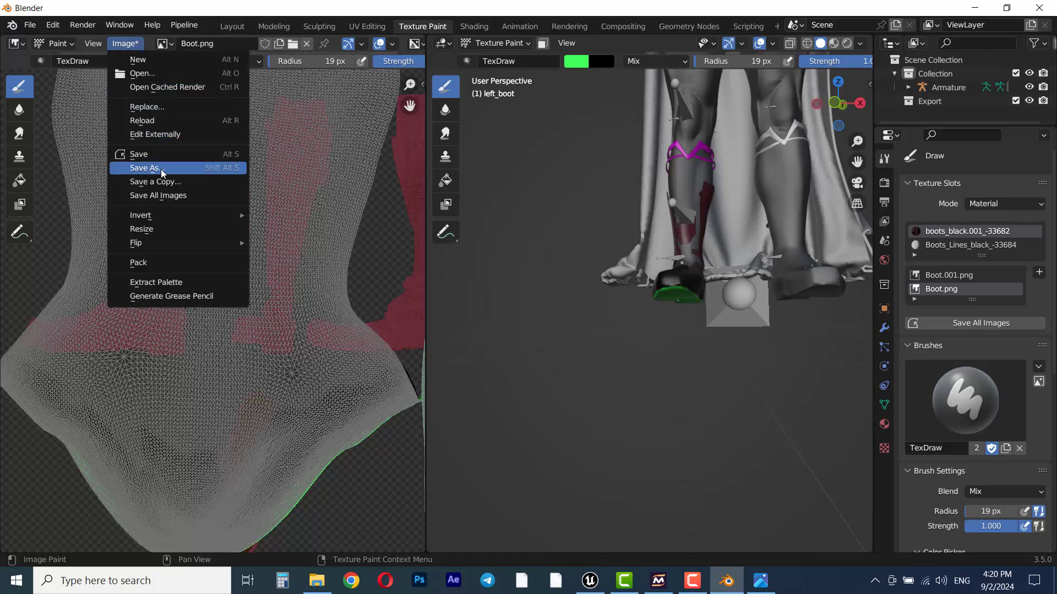
left_click(219, 160)
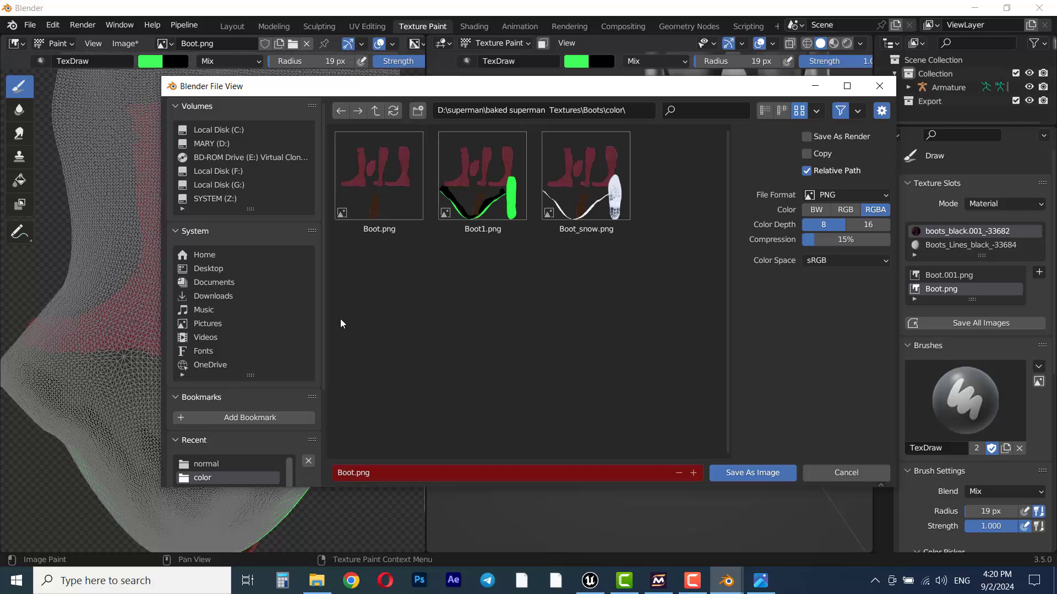
left_click(209, 143)
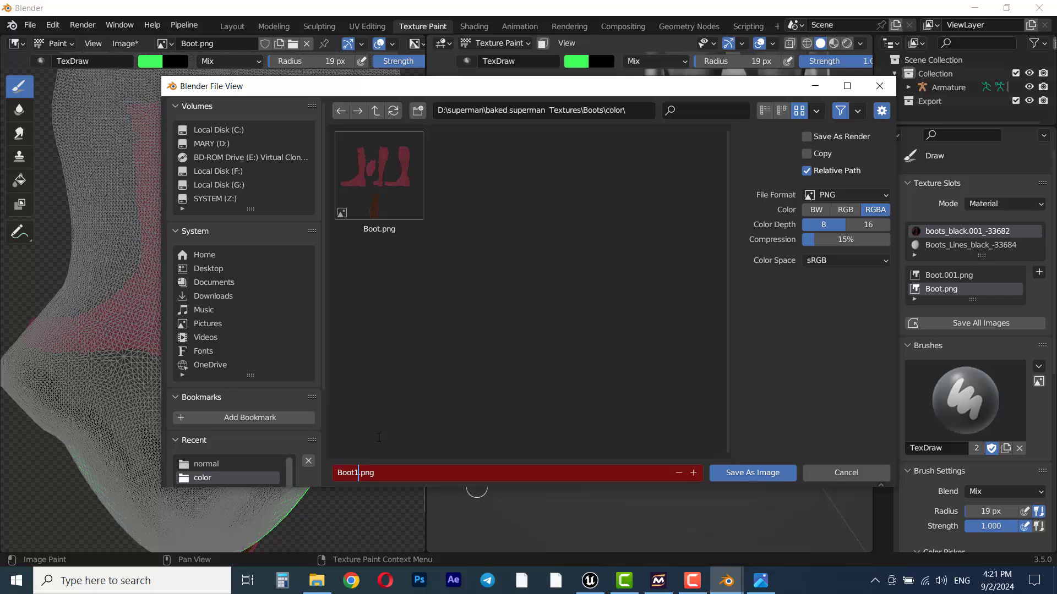
left_click(747, 476)
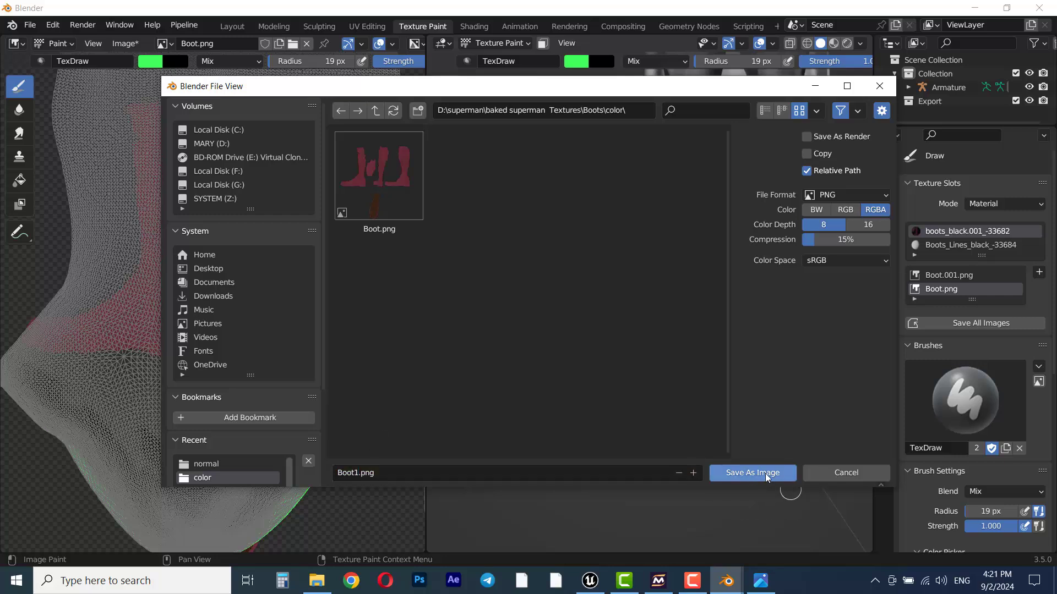
left_click(765, 473)
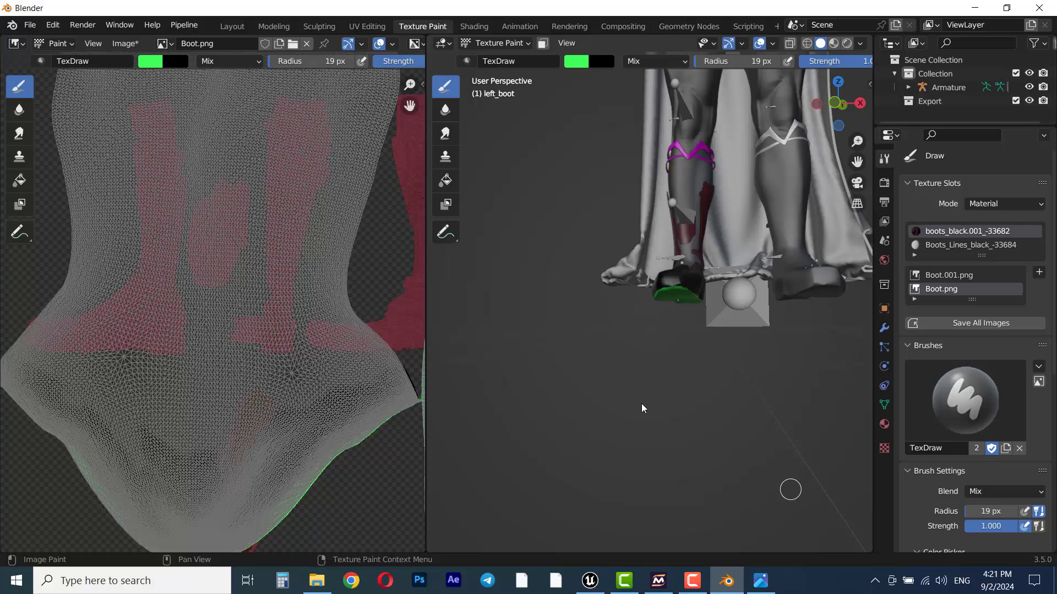
Switch to File Explorer and open Boot.png and Boot1.png from the color folder as separate documents in Photoshop
left_click(317, 581)
left_click(158, 172)
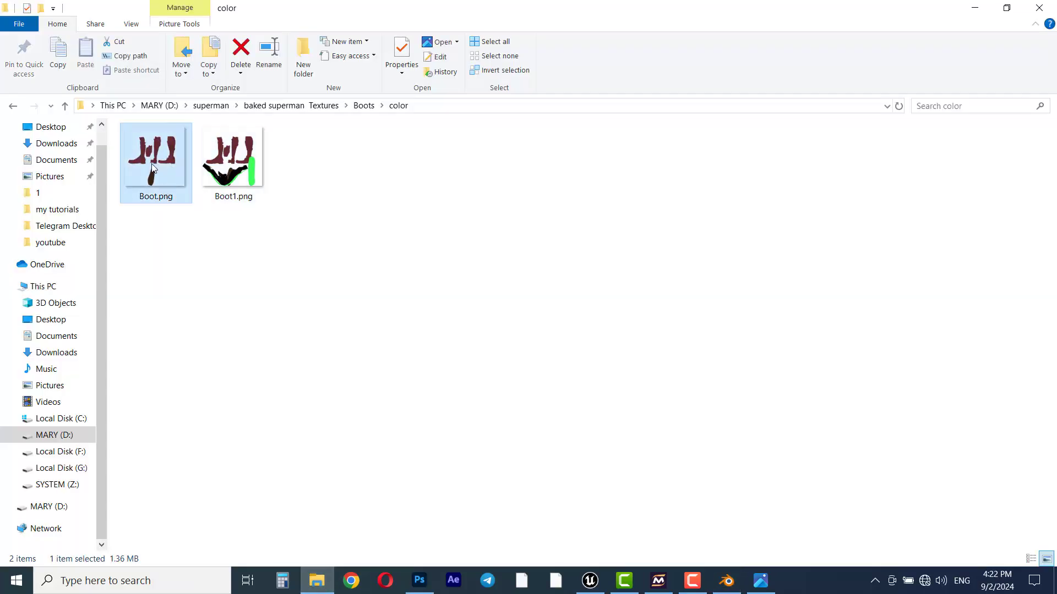
left_click_drag(152, 168, 362, 159)
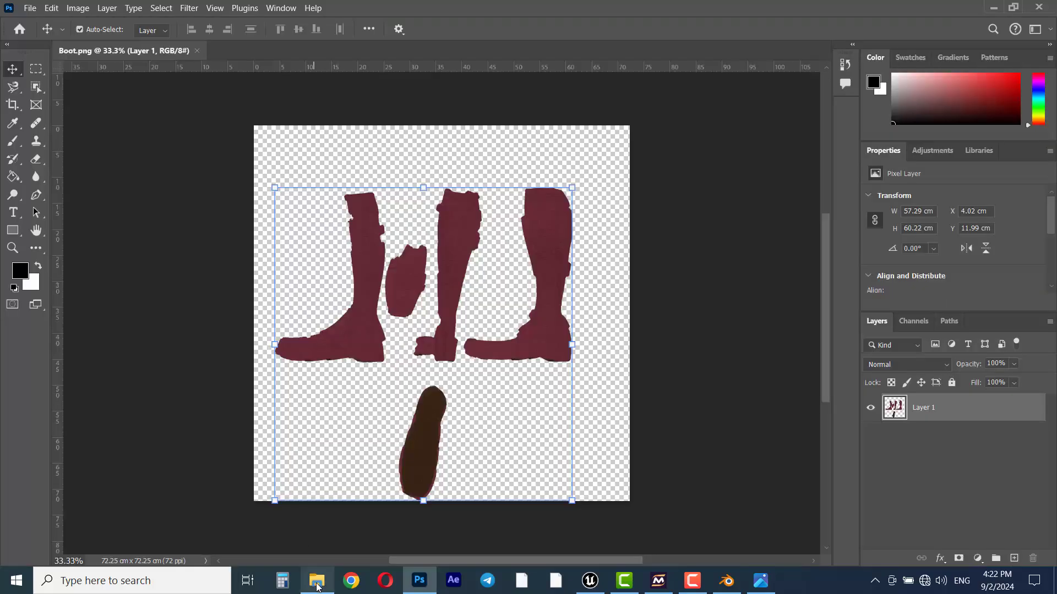
left_click(317, 582)
left_click(238, 157)
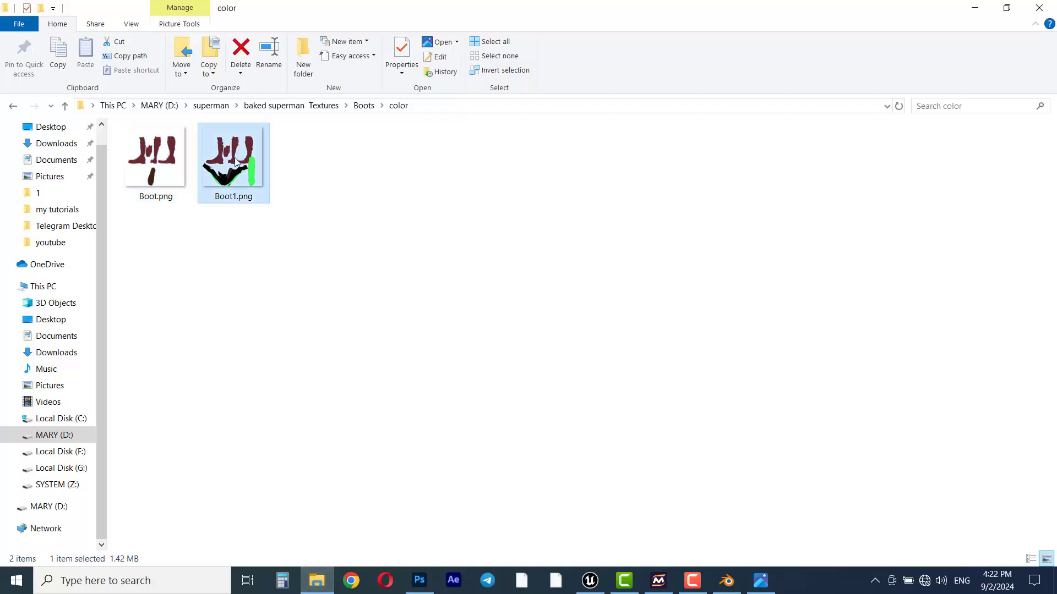
left_click_drag(234, 157, 396, 49)
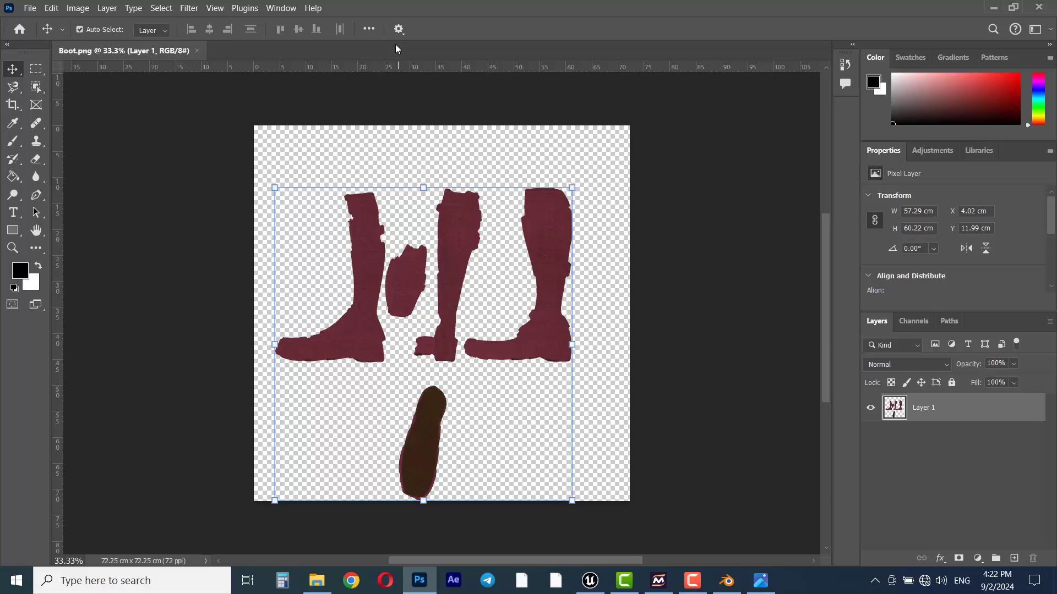
Copy the entire Boot1.png image into Boot.png as a new layer and toggle that layer's visibility to compare the two
key("ctrl+a")
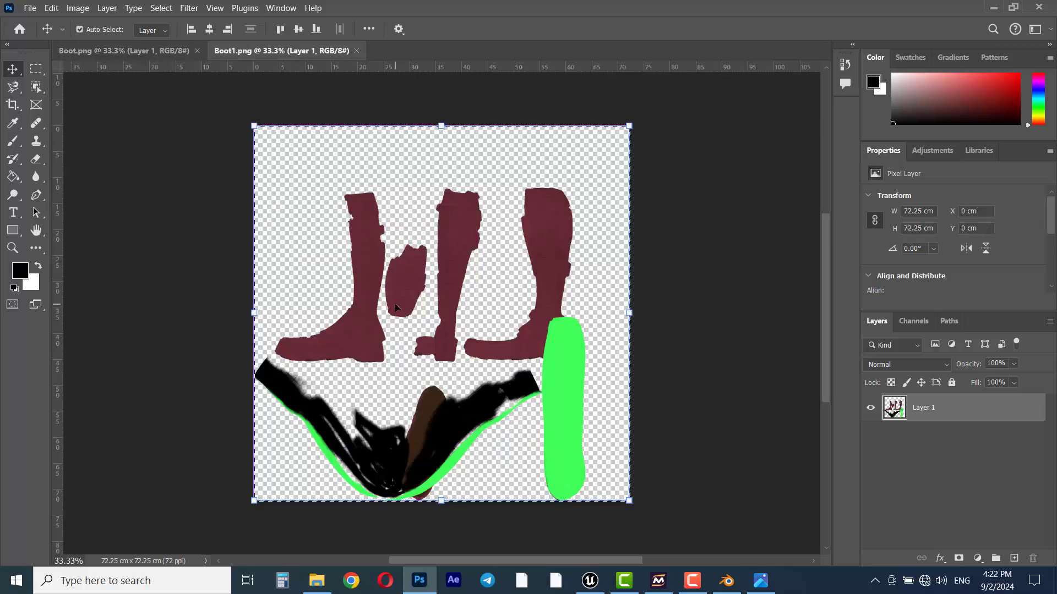
key("ctrl+Tab")
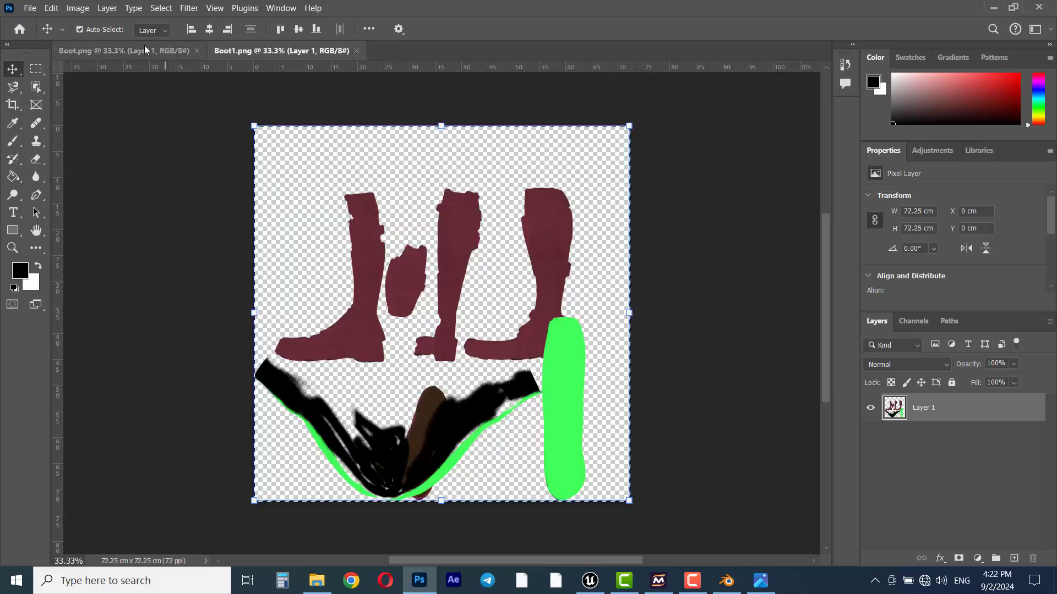
key("ctrl+v")
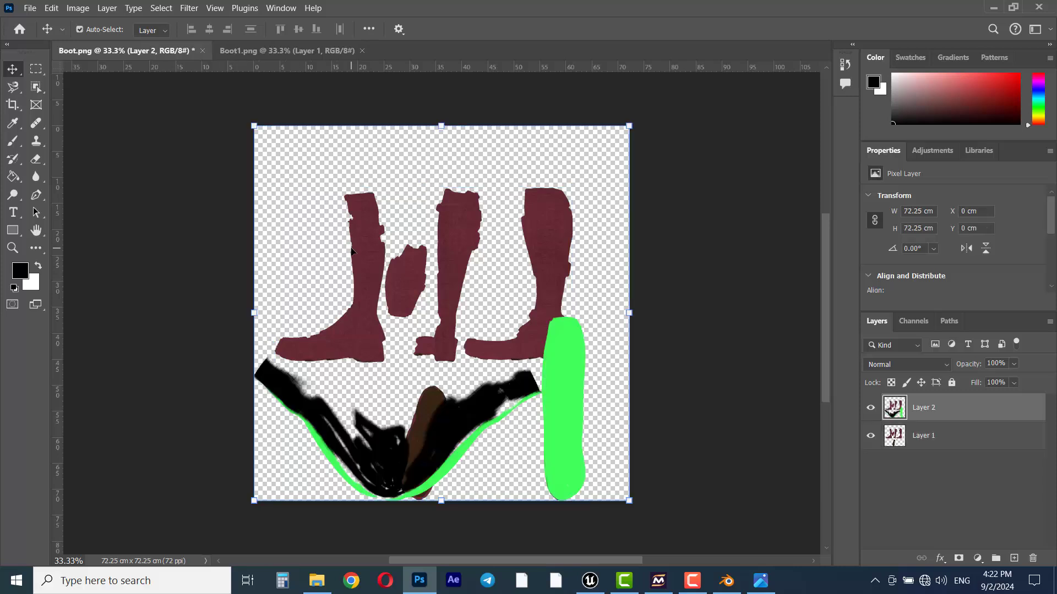
left_click(870, 407)
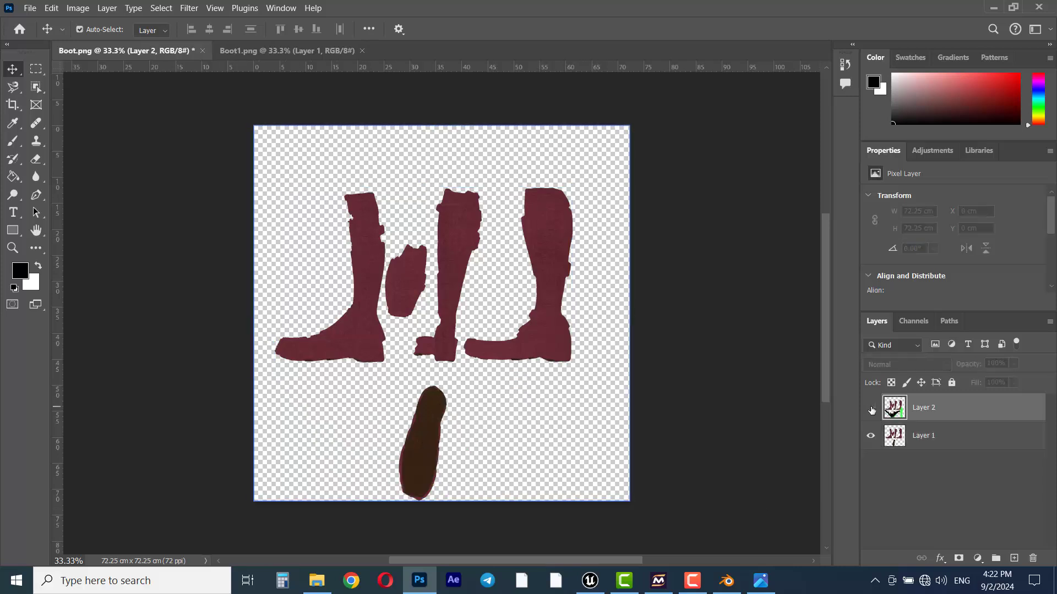
left_click(871, 407)
left_click(871, 407)
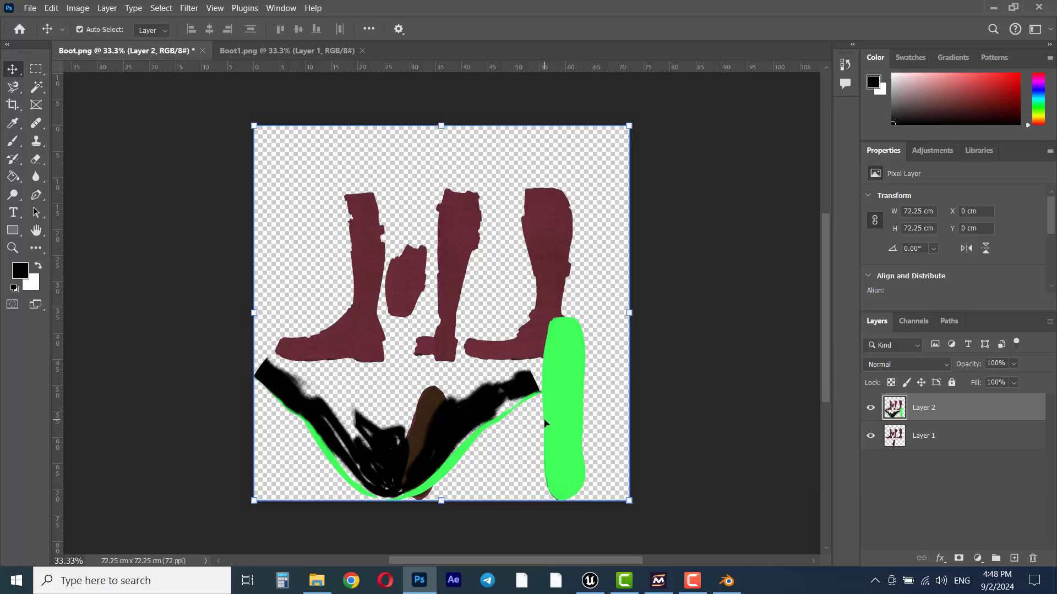
key("ctrl+s")
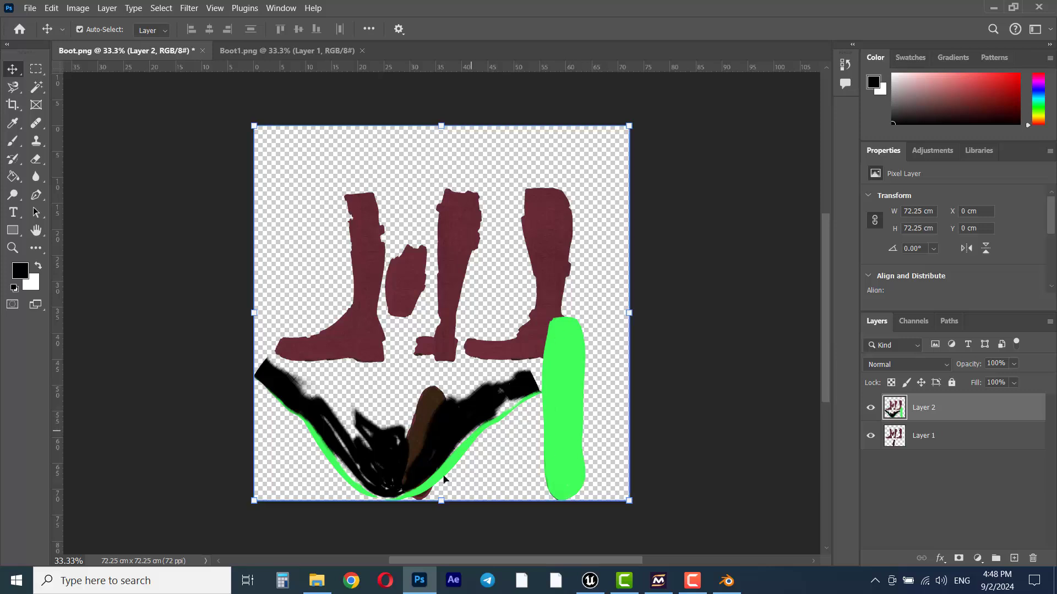
Switch to Chrome and search Google Images for "snow footprint png"
left_click(352, 581)
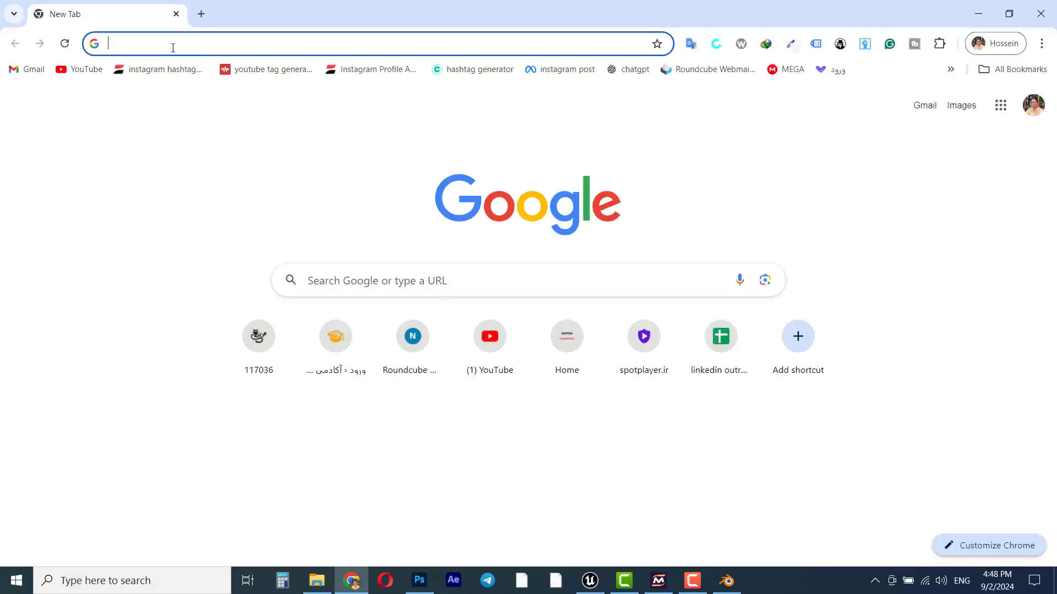
type("snow")
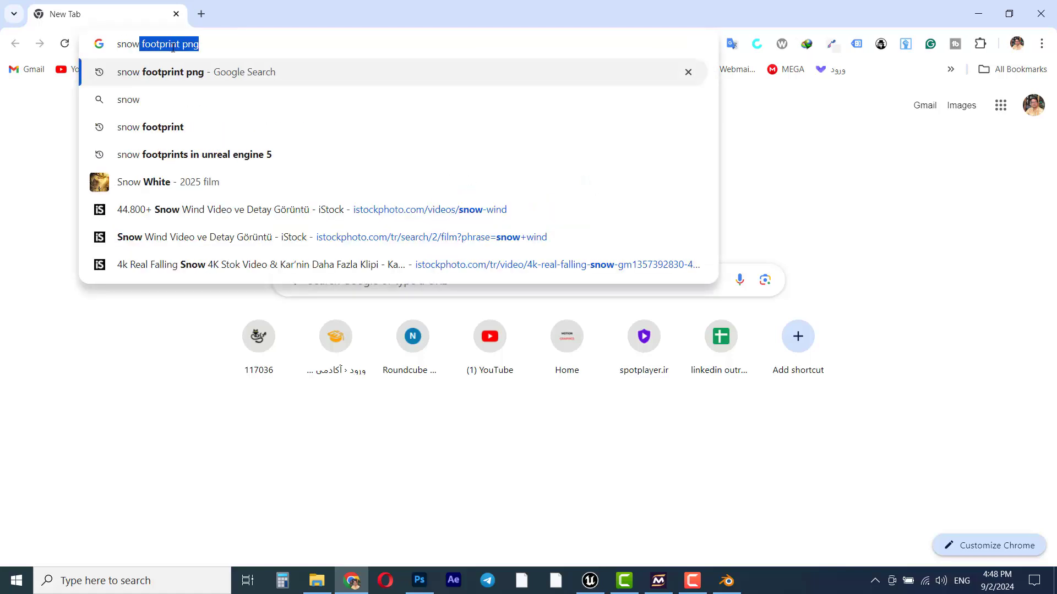
key("Return")
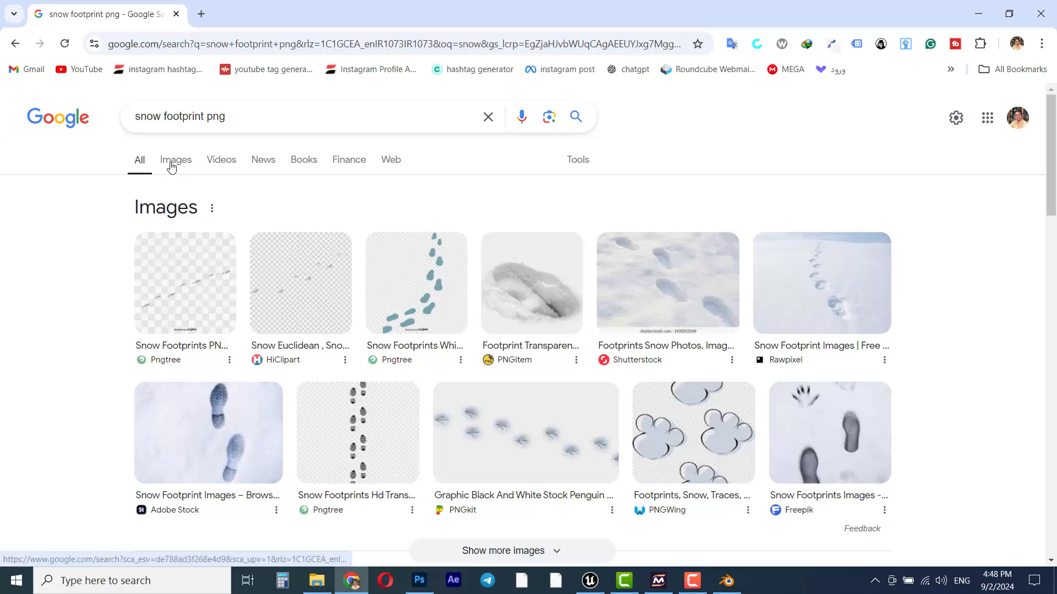
scroll(283, 361, "down", 3)
scroll(224, 378, "up", 3)
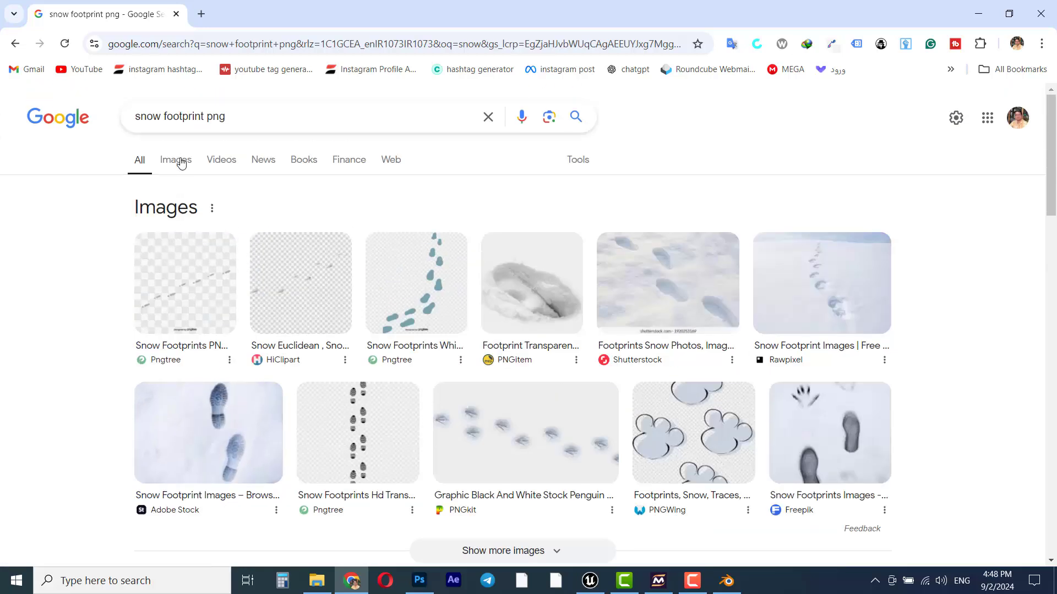
left_click(173, 164)
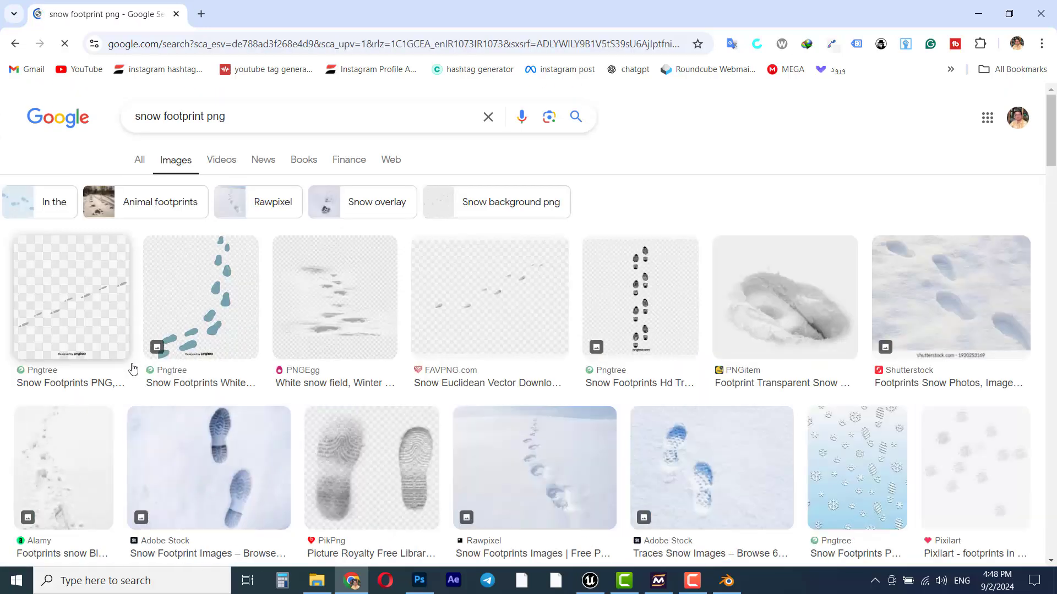
Find the Pngtree photo of a single boot print in snow with a dark heel tread and open its preview
scroll(323, 413, "down", 5)
scroll(323, 413, "down", 7)
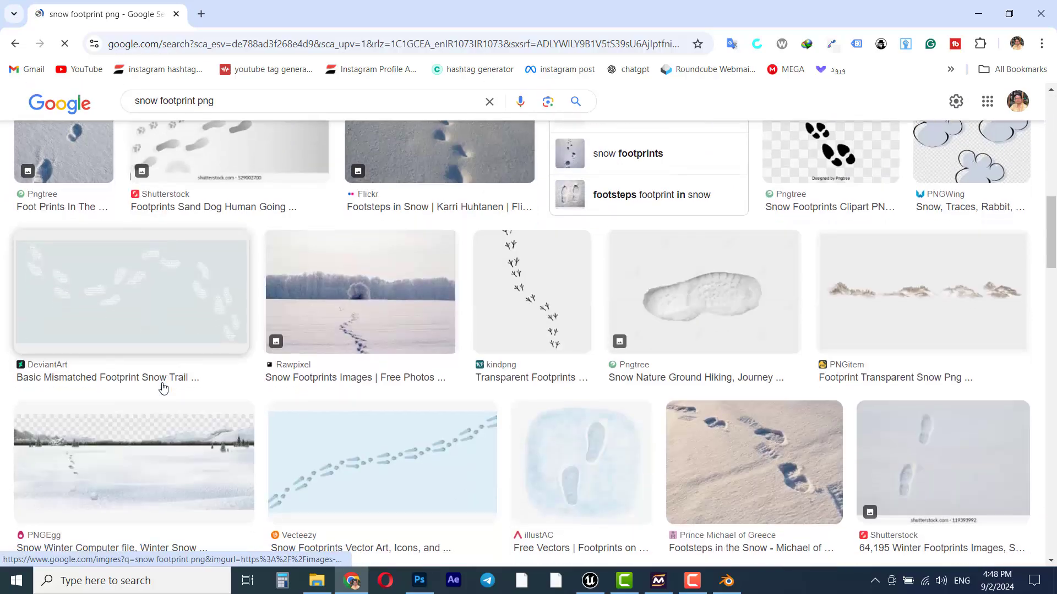
scroll(181, 410, "down", 4)
scroll(184, 413, "down", 3)
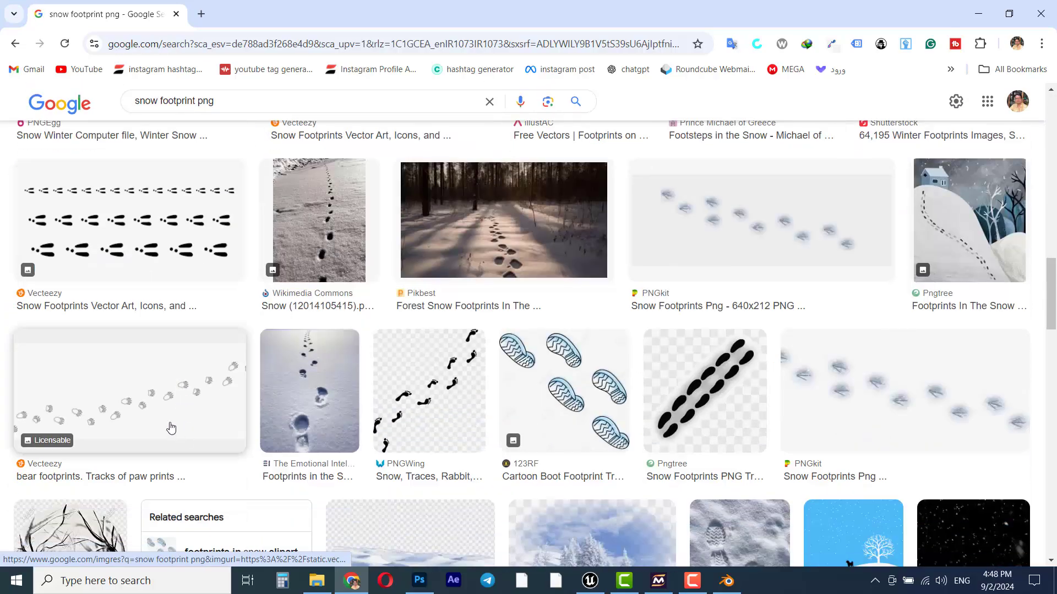
scroll(169, 430, "down", 6)
scroll(160, 444, "down", 6)
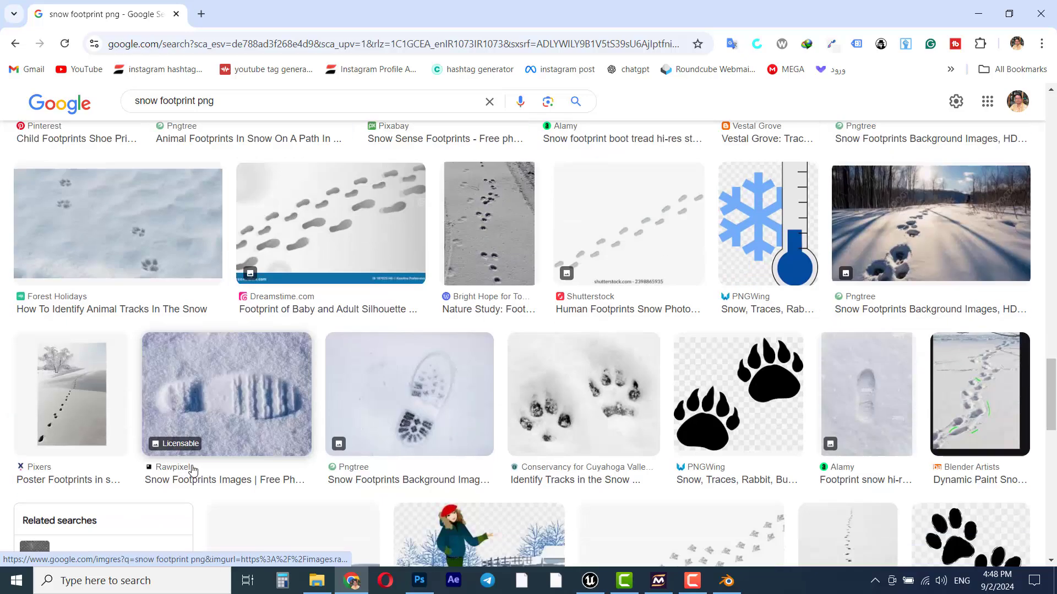
scroll(383, 392, "down", 3)
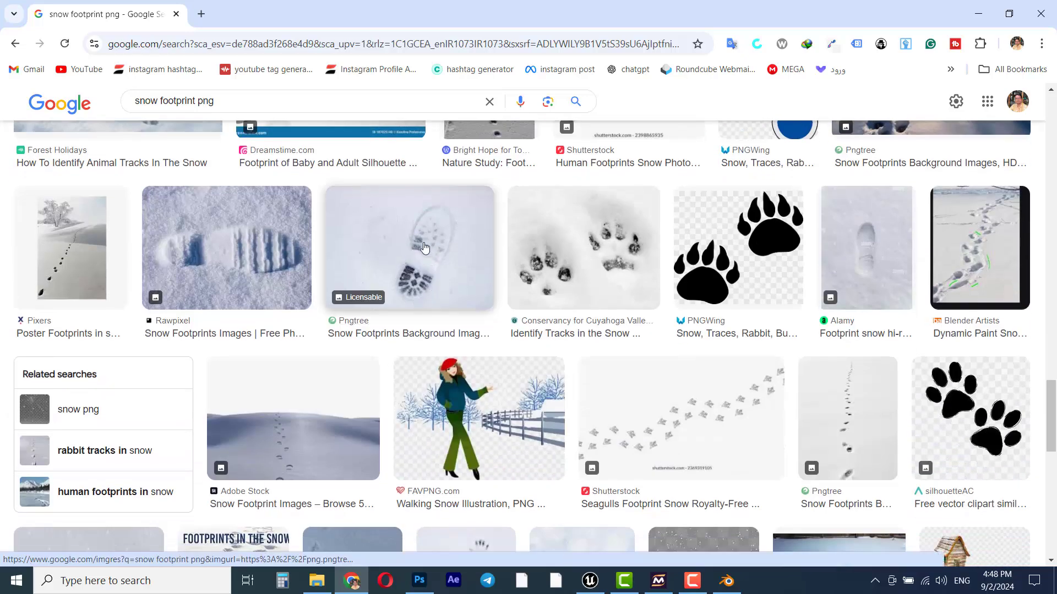
left_click(411, 243)
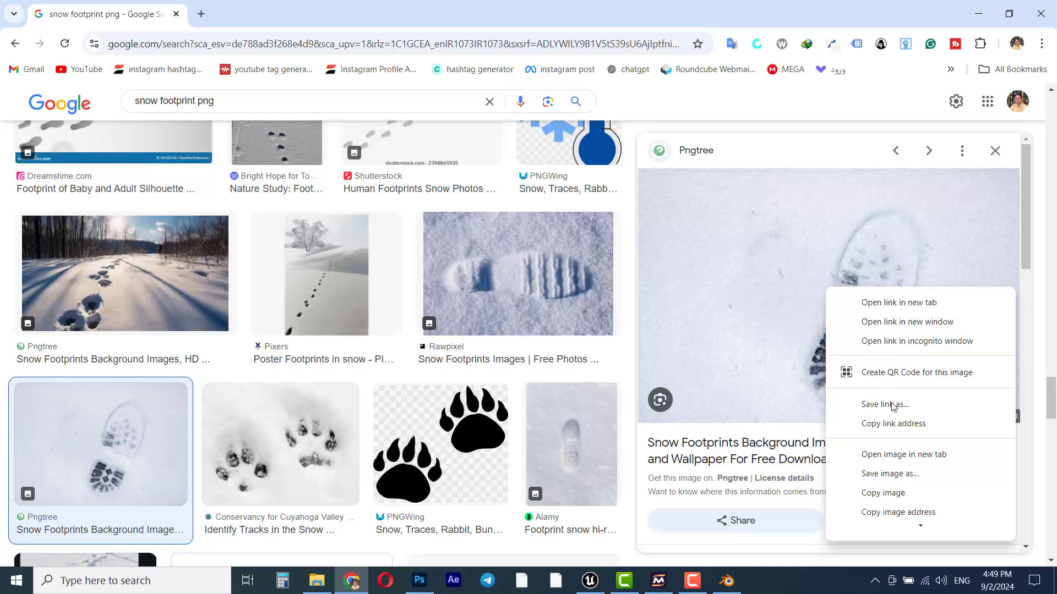
Save the boot print photo as a JPEG in the Downloads folder and open it in Photoshop as a separate document
left_click(889, 474)
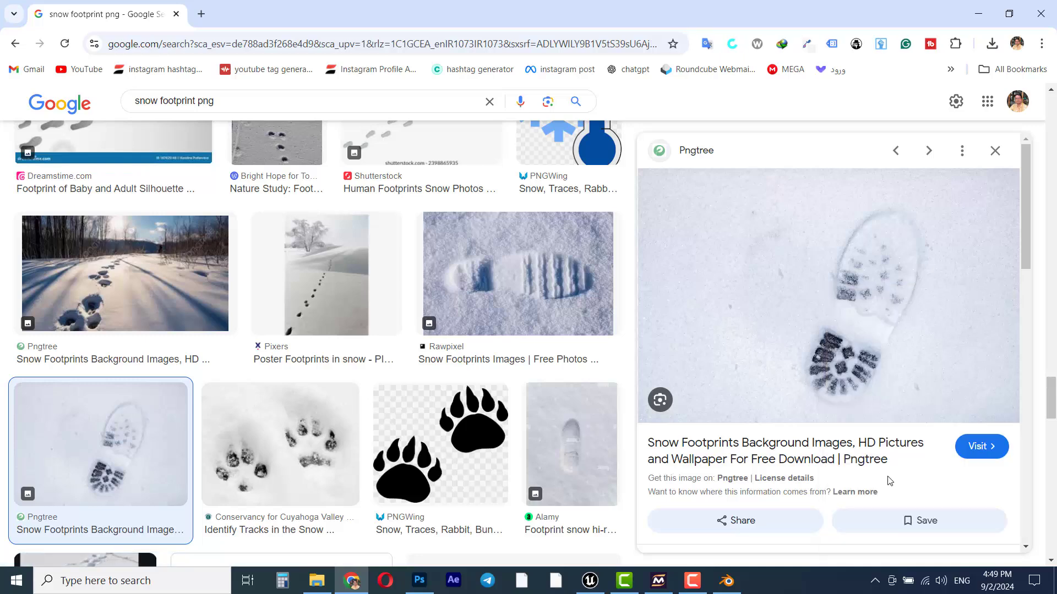
scroll(168, 308, "up", 2)
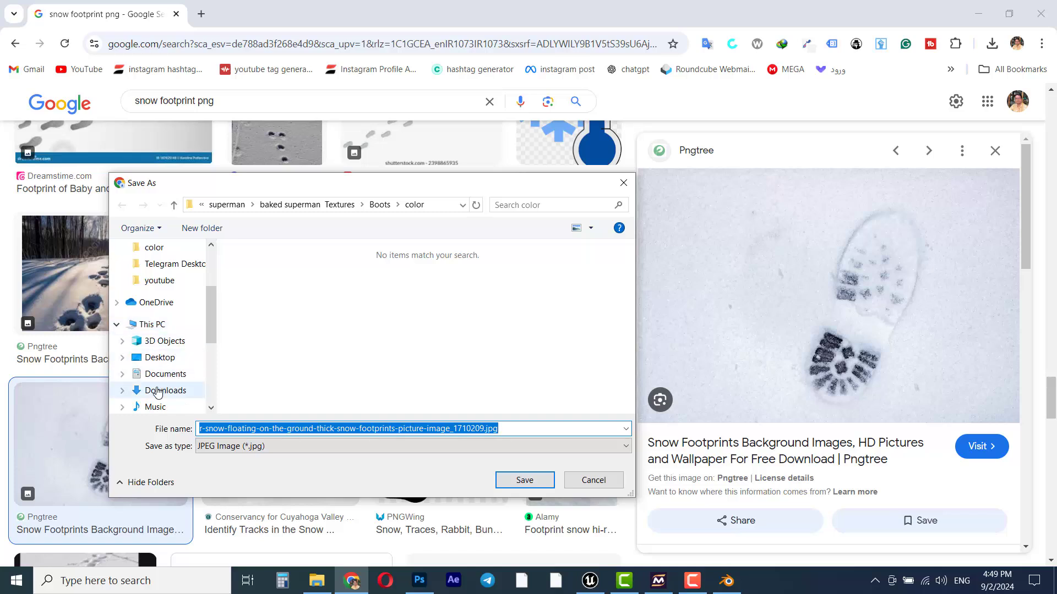
left_click(163, 391)
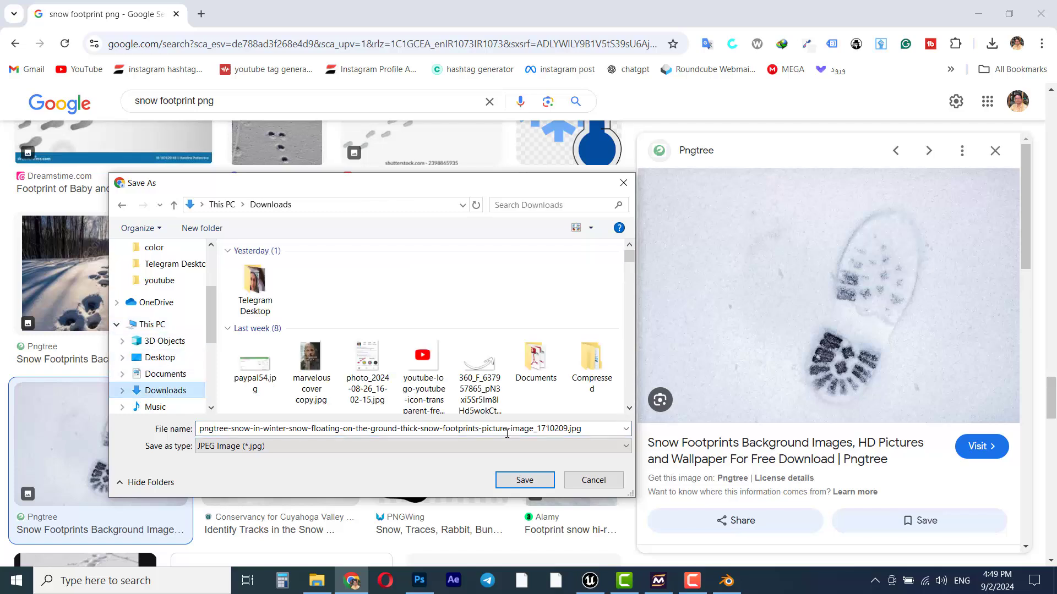
left_click(529, 479)
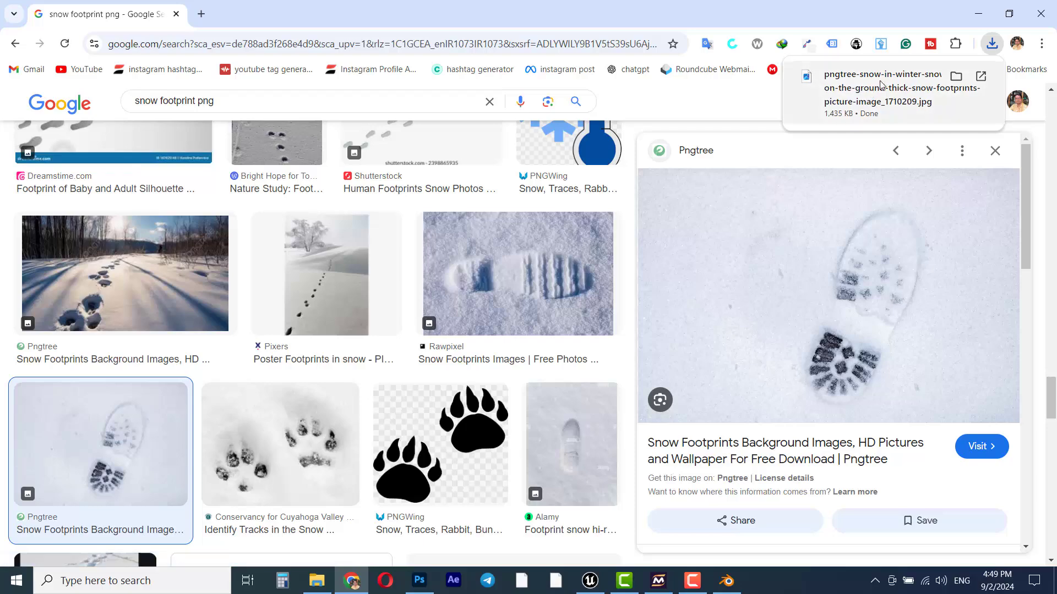
left_click_drag(875, 89, 468, 45)
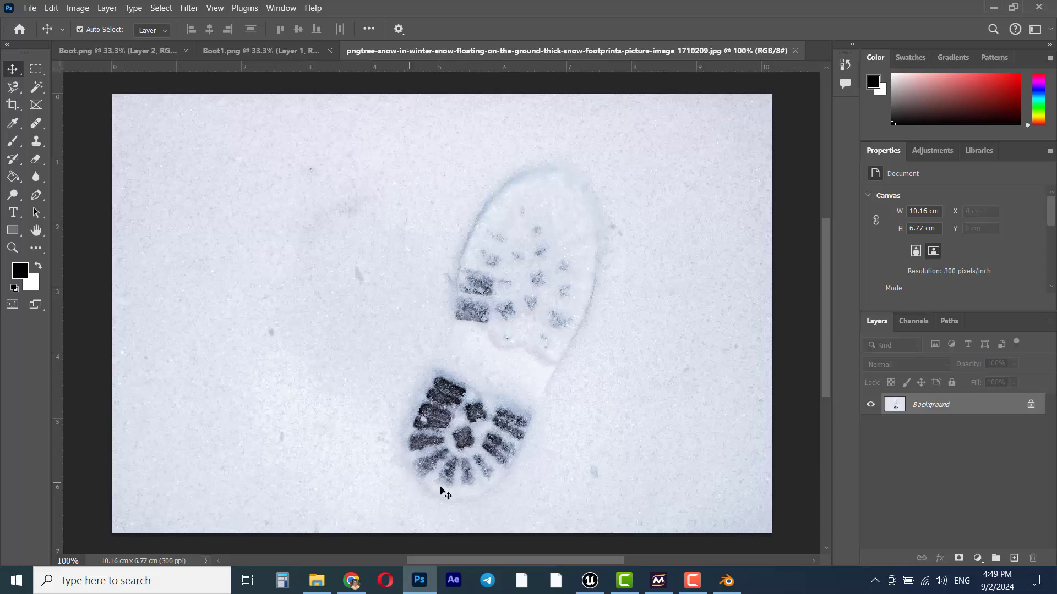
Select the boot print as the subject, enter Quick Mask and add the heel's ragged lower-left edge with a white 50 px brush
left_click(163, 9)
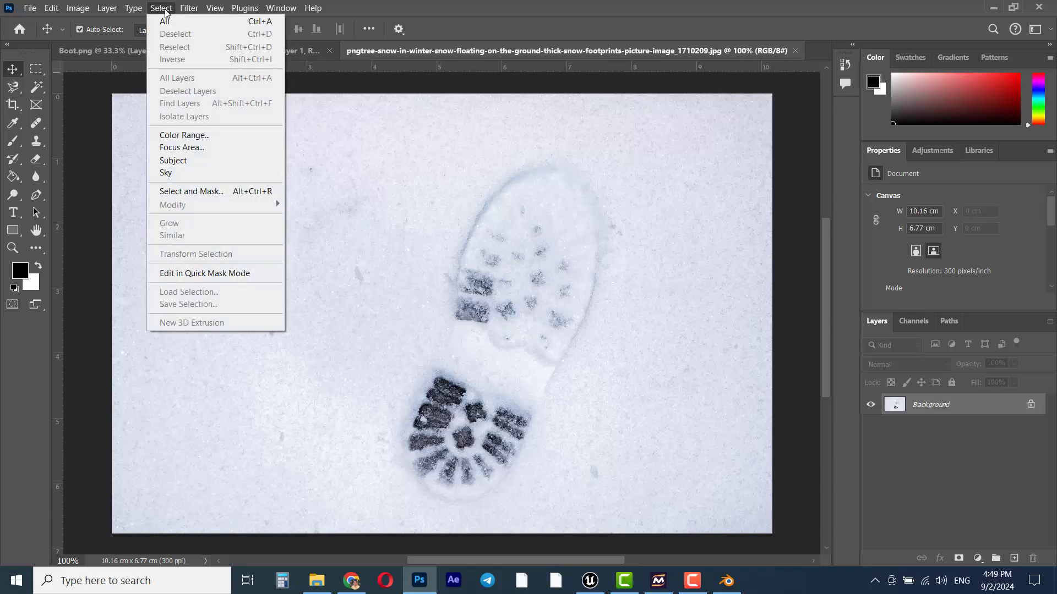
left_click(182, 163)
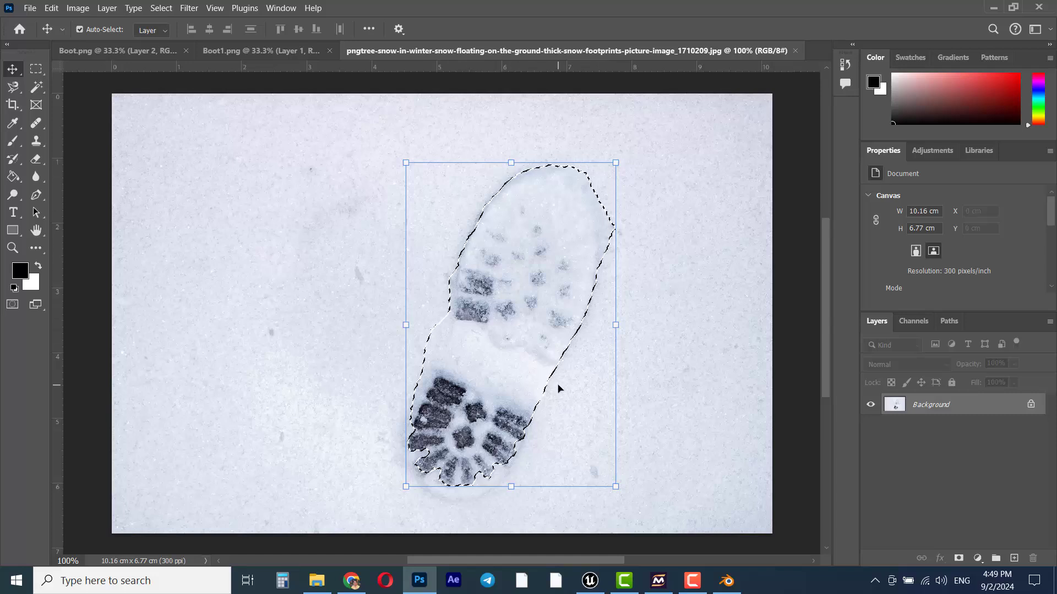
left_click(13, 306)
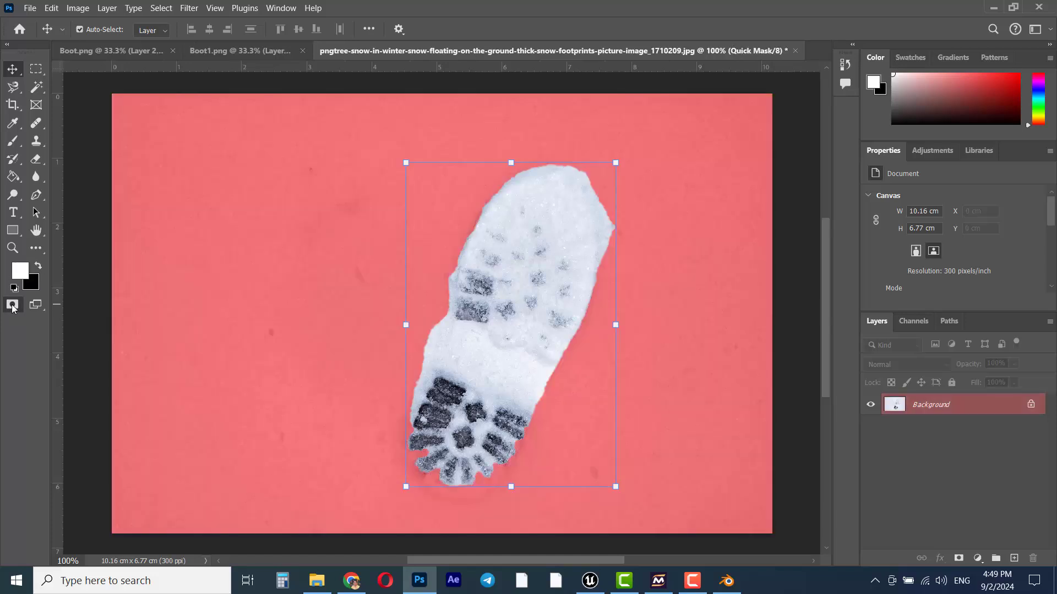
left_click(13, 142)
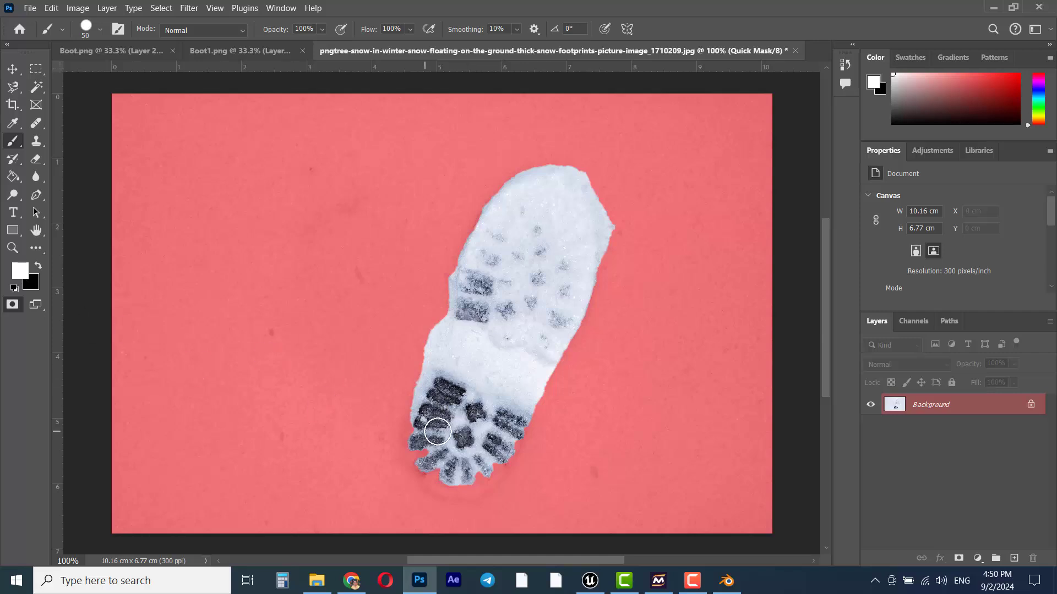
mouse_move(438, 431)
left_mouse_down()
mouse_move(423, 429)
mouse_move(441, 468)
mouse_move(427, 468)
mouse_move(457, 480)
mouse_move(420, 457)
left_mouse_up()
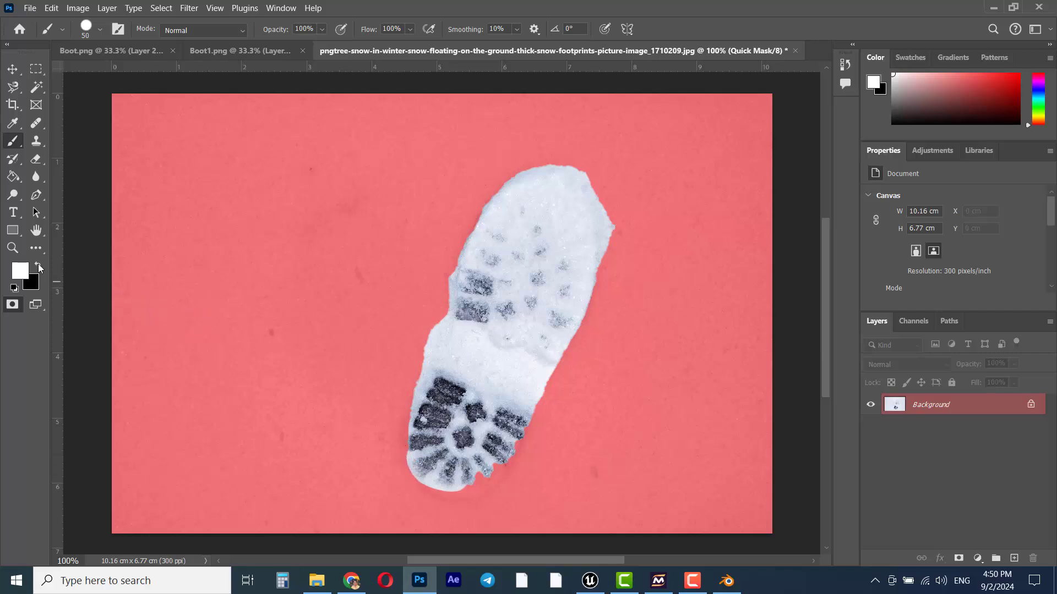
Refine the Quick Mask around the right side of the heel and the inner arch, alternating black and white paint to smooth the outline
left_click(38, 265)
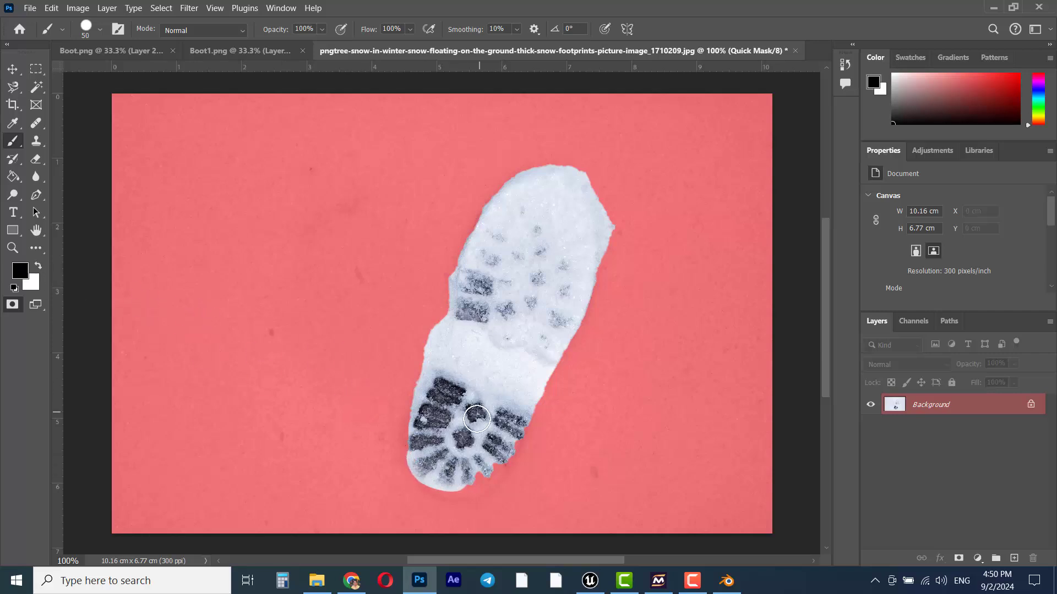
mouse_move(502, 447)
left_mouse_down()
mouse_move(494, 466)
mouse_move(514, 427)
mouse_move(498, 426)
left_mouse_up()
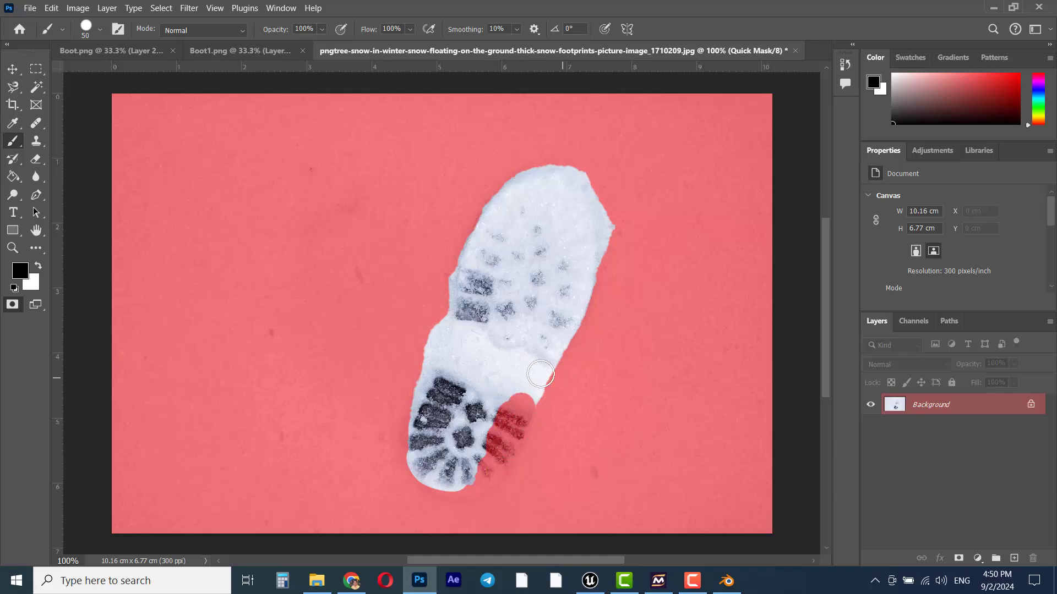
key("x")
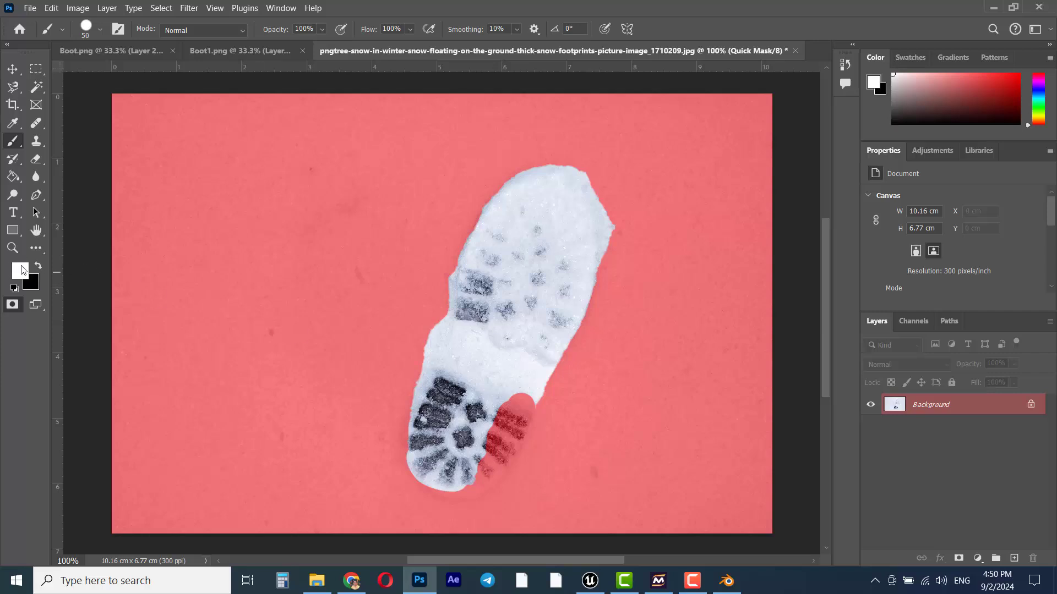
key("x")
key("x")
mouse_move(523, 384)
left_mouse_down()
mouse_move(481, 472)
mouse_move(437, 481)
mouse_move(419, 467)
mouse_move(420, 401)
mouse_move(459, 299)
left_mouse_up()
key("x")
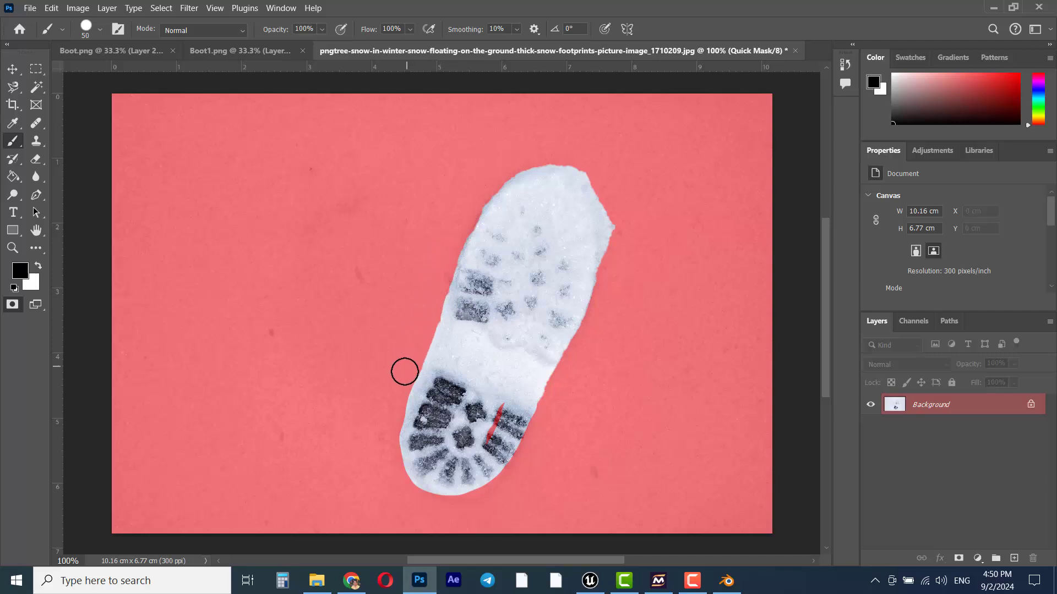
Round the mask's toe, trim the bump beside it, fill the masked sliver in the heel and convert the Quick Mask to a selection
key("x")
mouse_move(546, 181)
left_mouse_down()
mouse_move(577, 184)
mouse_move(593, 248)
left_mouse_up()
key("x")
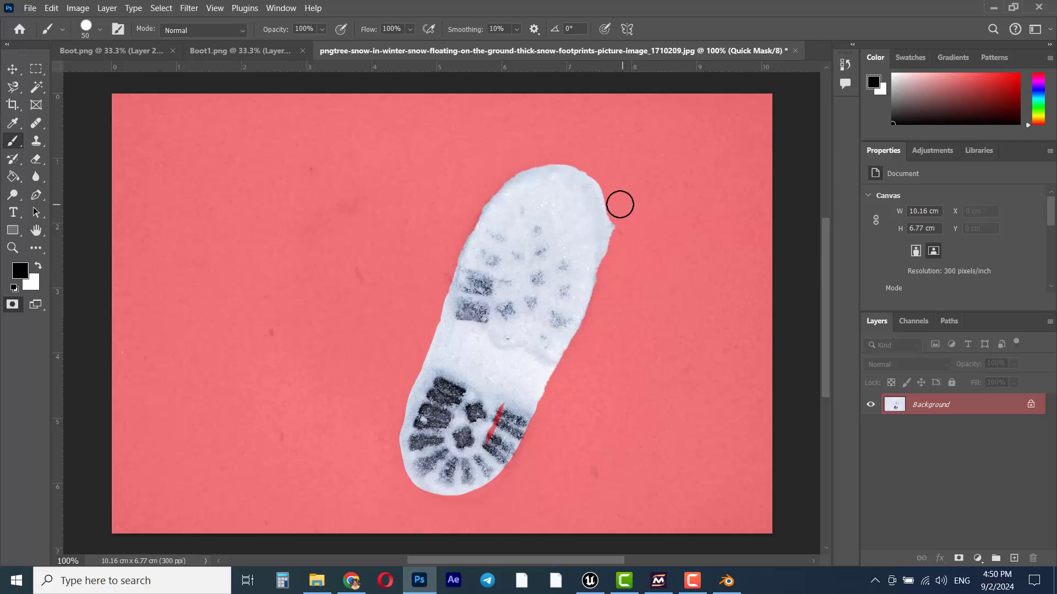
left_click_drag(620, 205, 608, 278)
key("x")
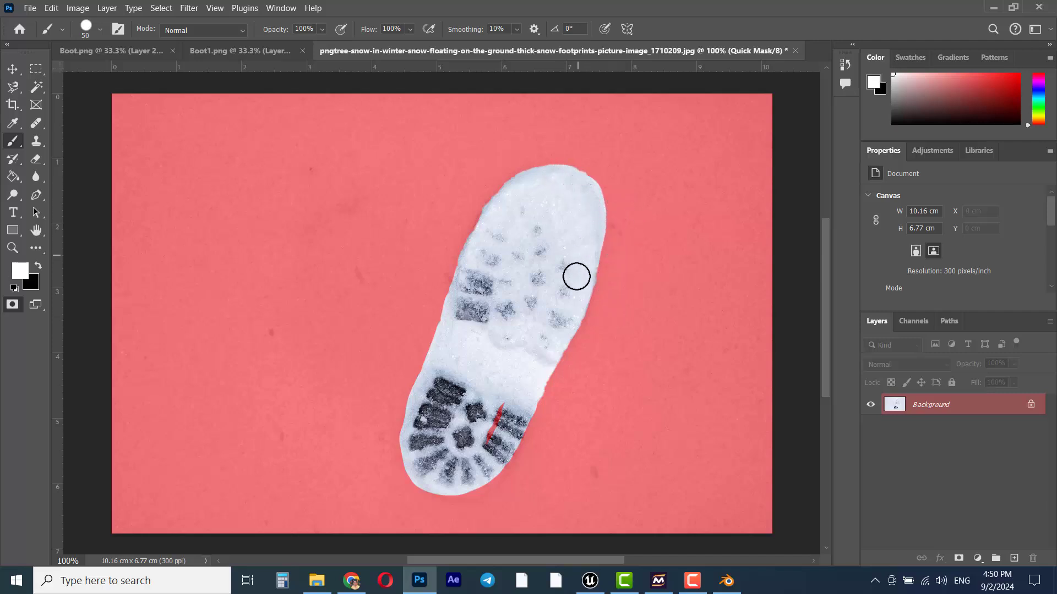
mouse_move(502, 394)
left_mouse_down()
mouse_move(490, 405)
mouse_move(496, 419)
left_mouse_up()
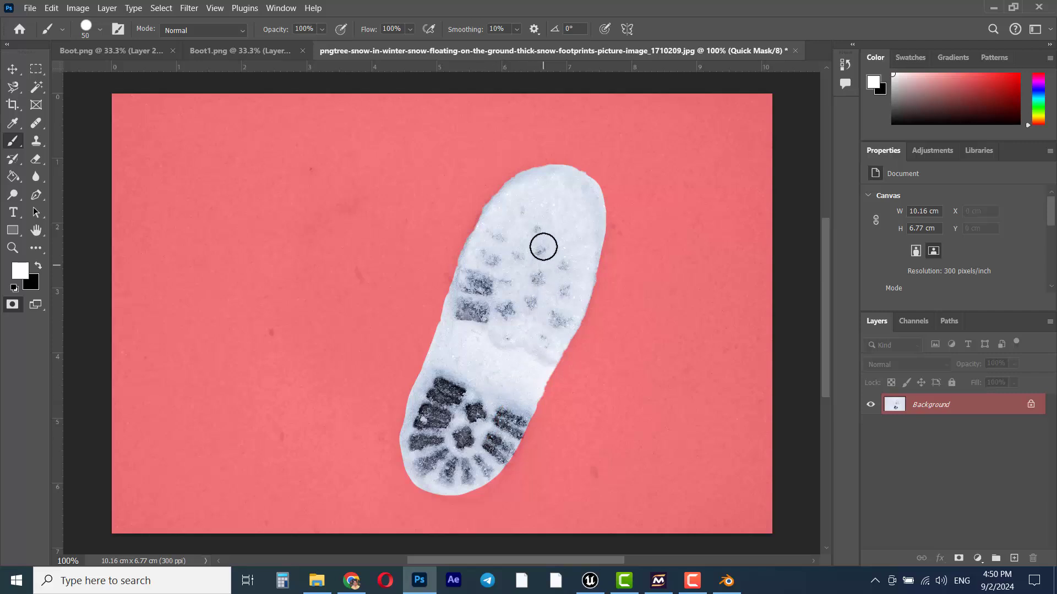
left_click(12, 305)
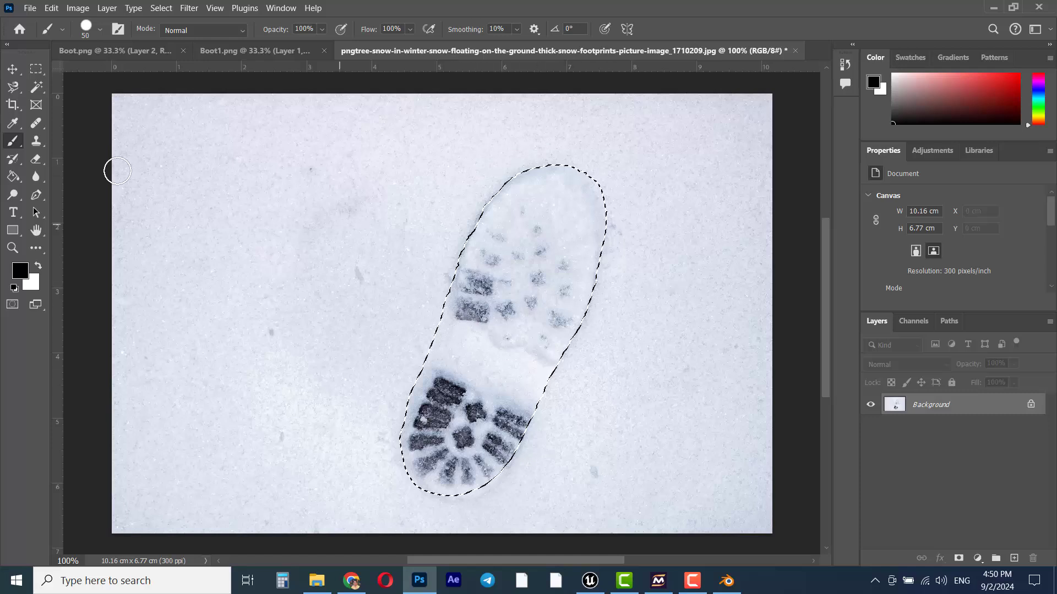
Copy the selected boot print into Boot.png as a new layer and place it over the green sole shape
key("v")
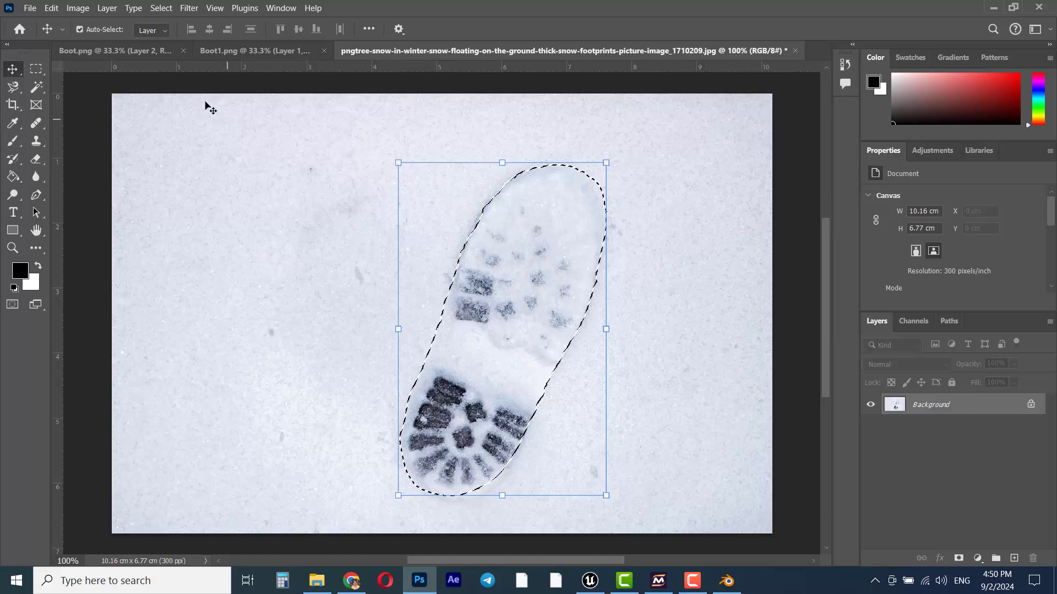
left_click(250, 50)
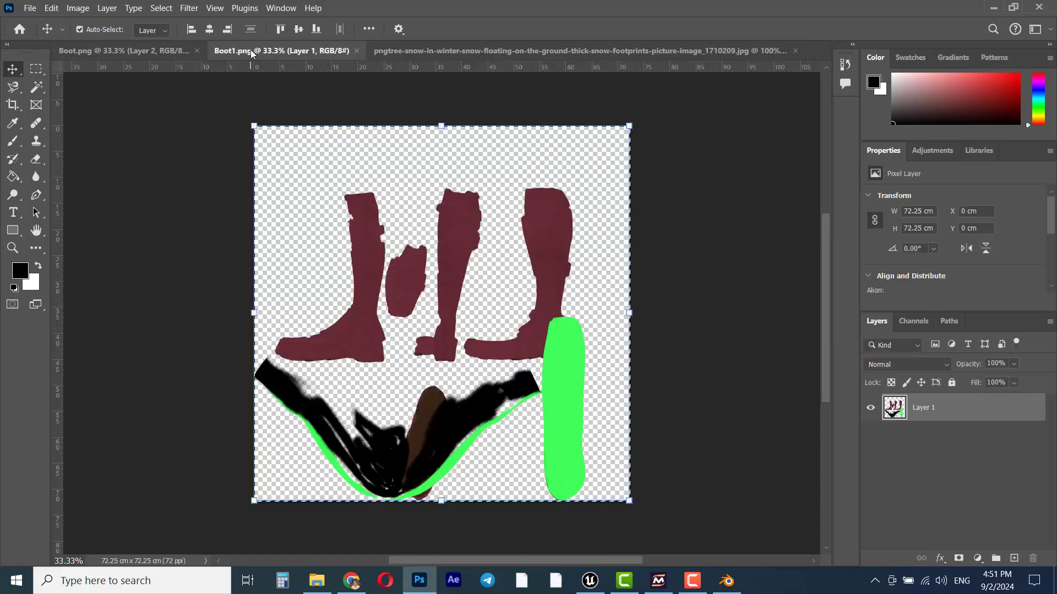
left_click(120, 49)
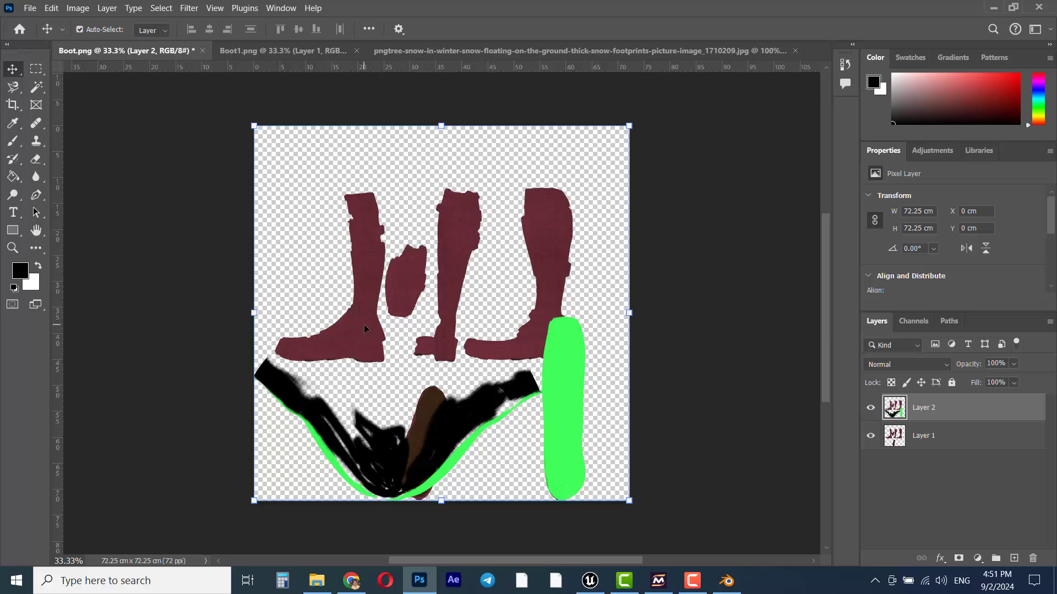
key("ctrl+v")
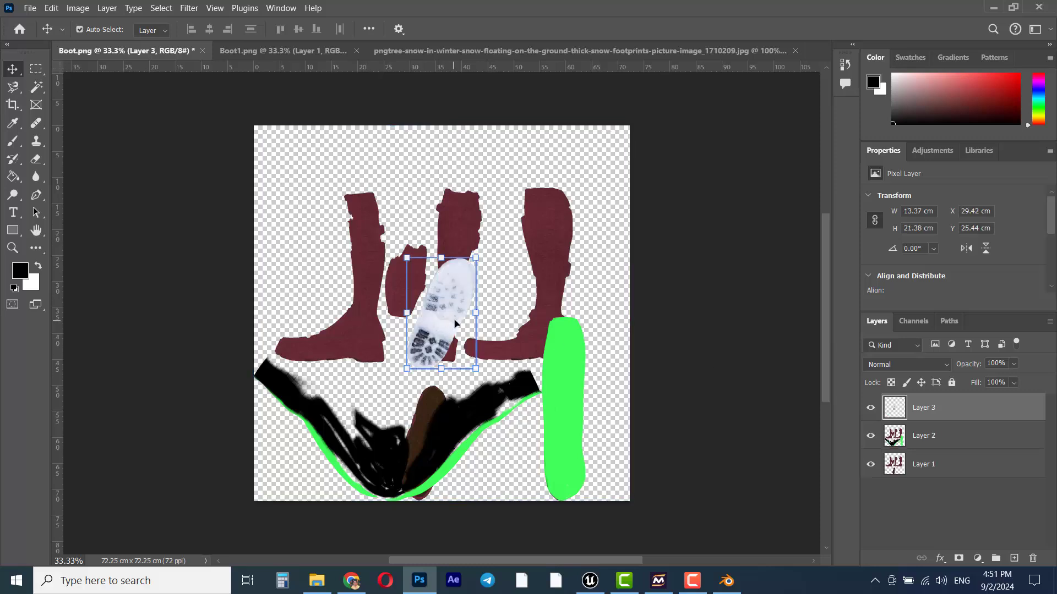
left_click_drag(455, 324, 593, 432)
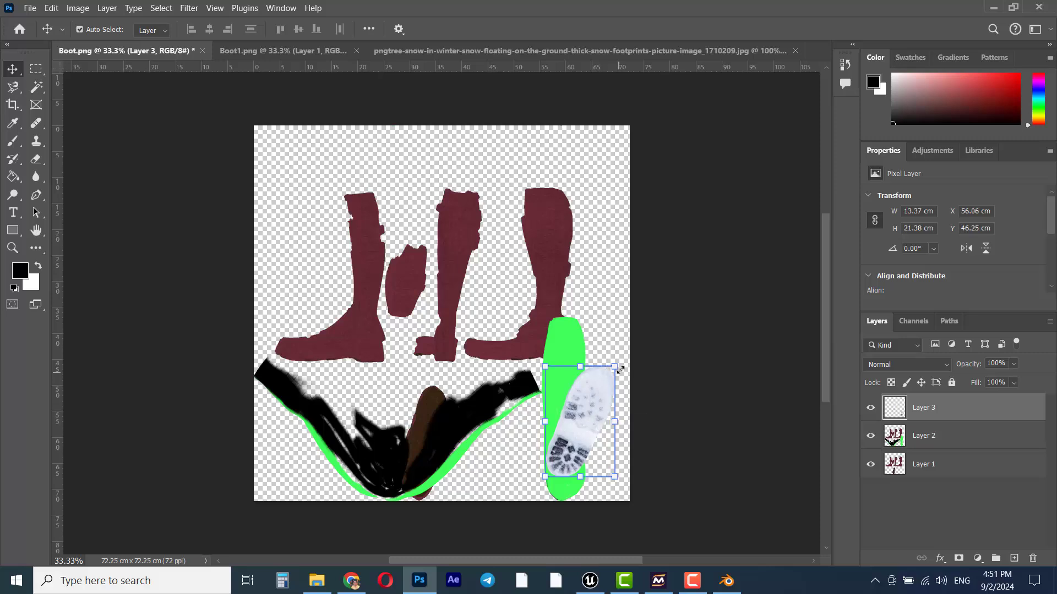
Rotate the boot print by -21.20° so it stands upright and move it off the green sole
left_click_drag(620, 370, 605, 345)
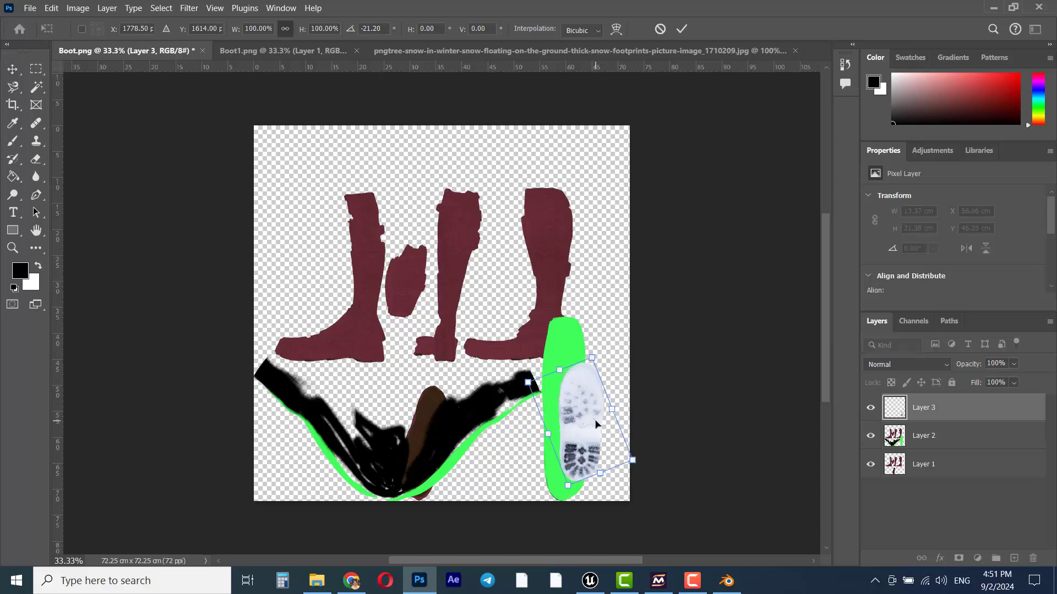
left_click_drag(596, 424, 589, 439)
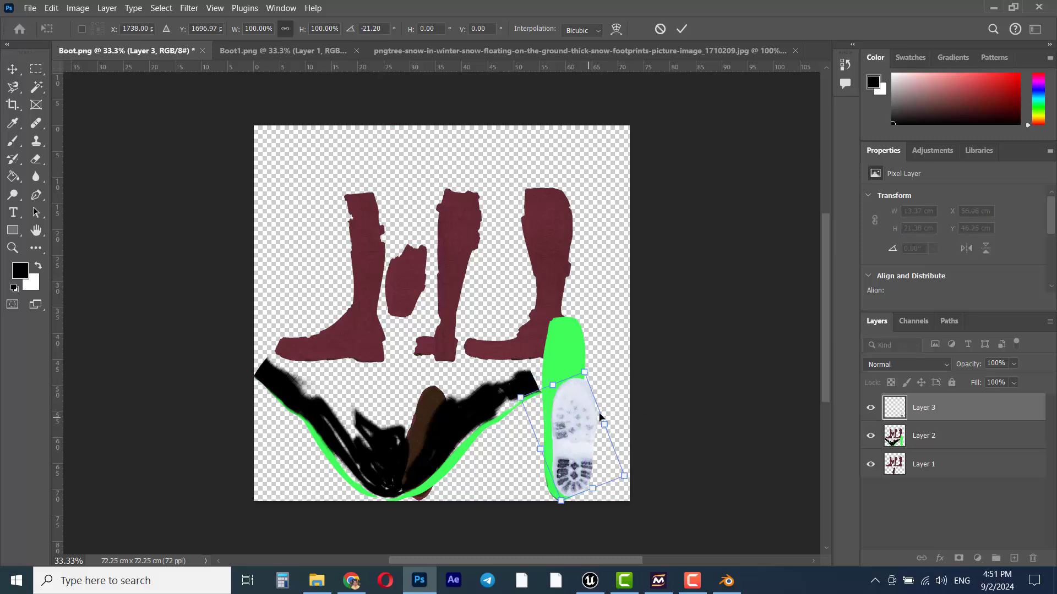
left_click_drag(541, 402, 553, 401)
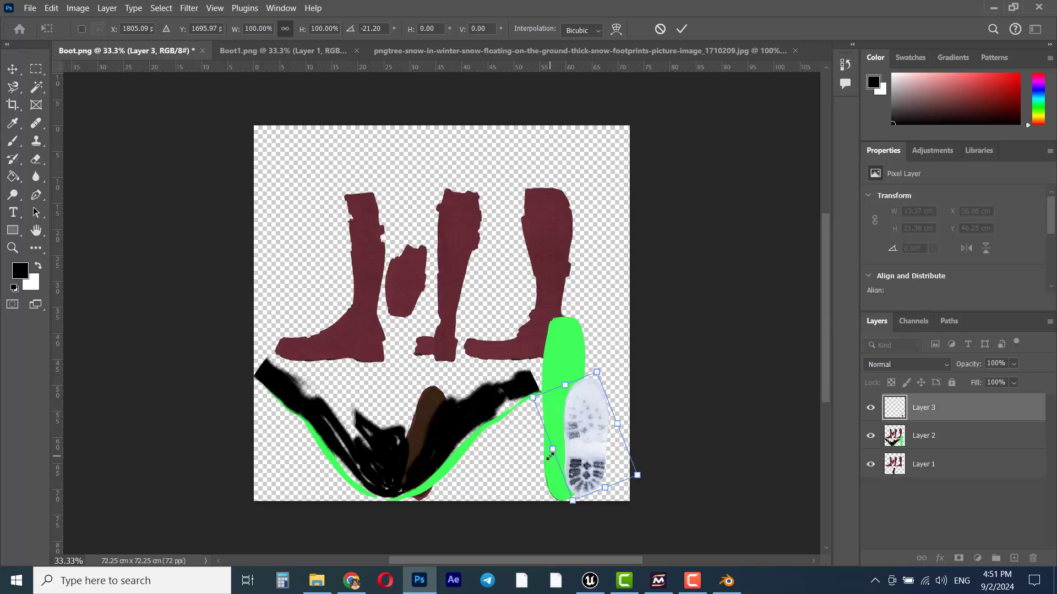
left_click_drag(587, 429, 511, 402)
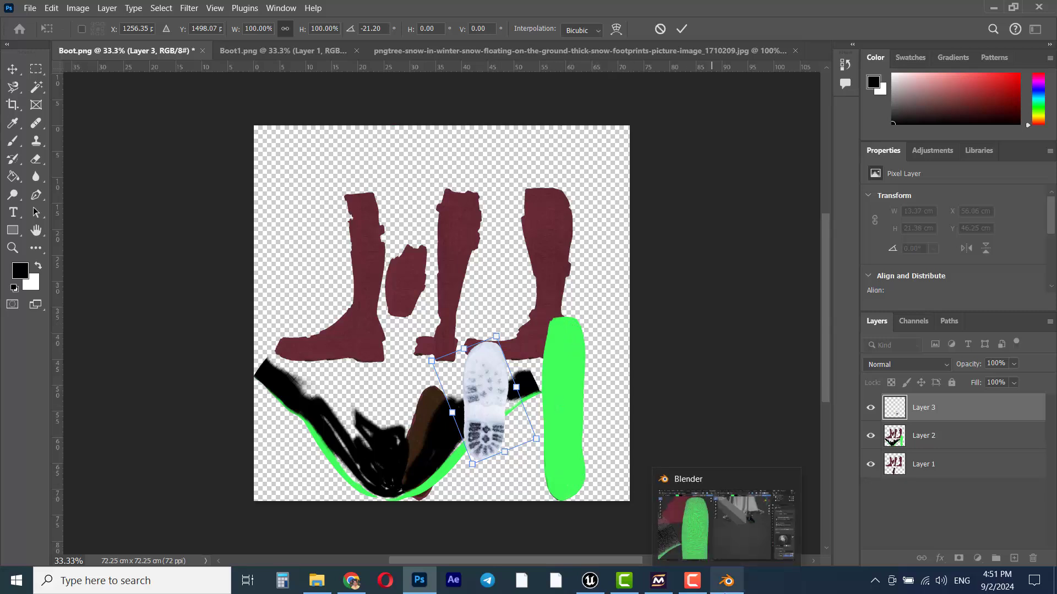
Switch to Blender, paint a red dot on the heel of the left boot's green sole and locate it in the Boot.png texture
left_click(725, 581)
mouse_move(597, 309)
middle_mouse_down()
mouse_move(634, 361)
mouse_move(450, 304)
mouse_move(554, 323)
mouse_move(616, 292)
mouse_move(597, 165)
middle_mouse_up()
scroll(633, 333, "up", 8)
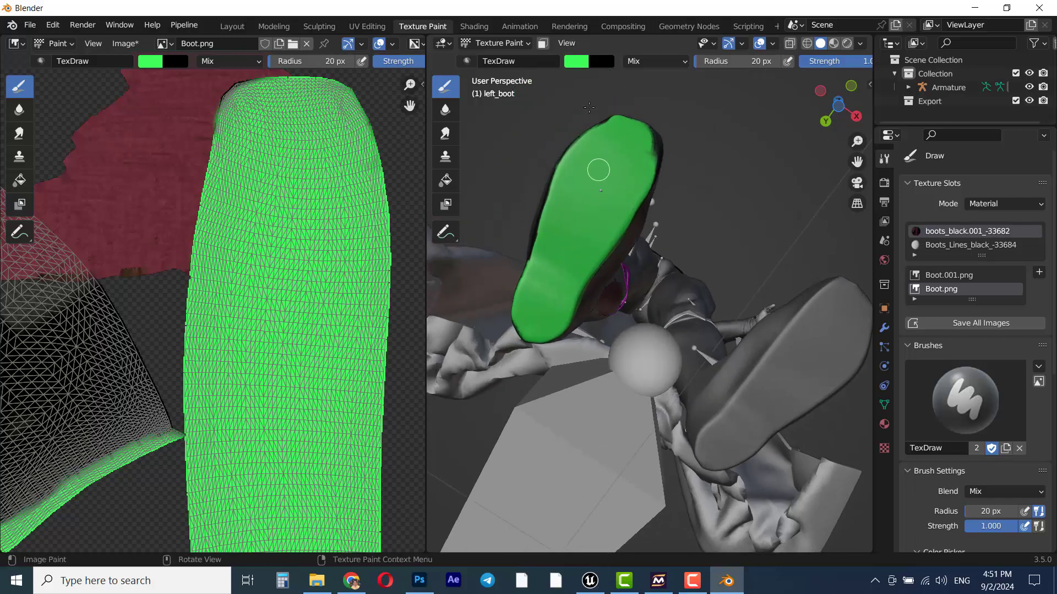
left_click(576, 60)
left_click(622, 160)
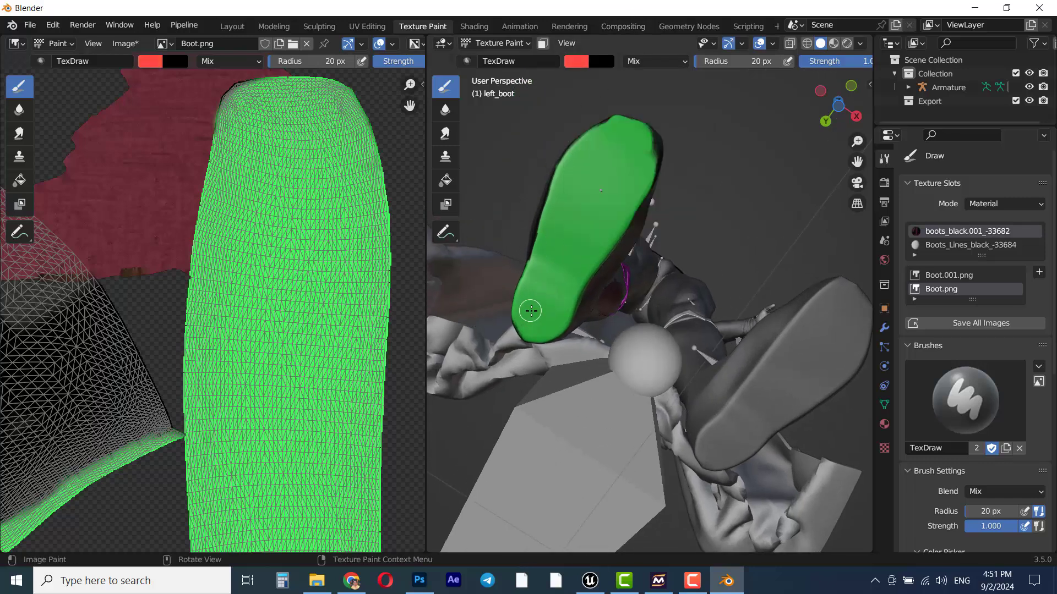
left_click_drag(533, 313, 537, 317)
scroll(392, 409, "down", 3)
middle_click_drag(300, 490, 364, 351)
scroll(335, 403, "up", 5)
scroll(346, 460, "down", 3)
middle_click_drag(346, 453, 329, 425)
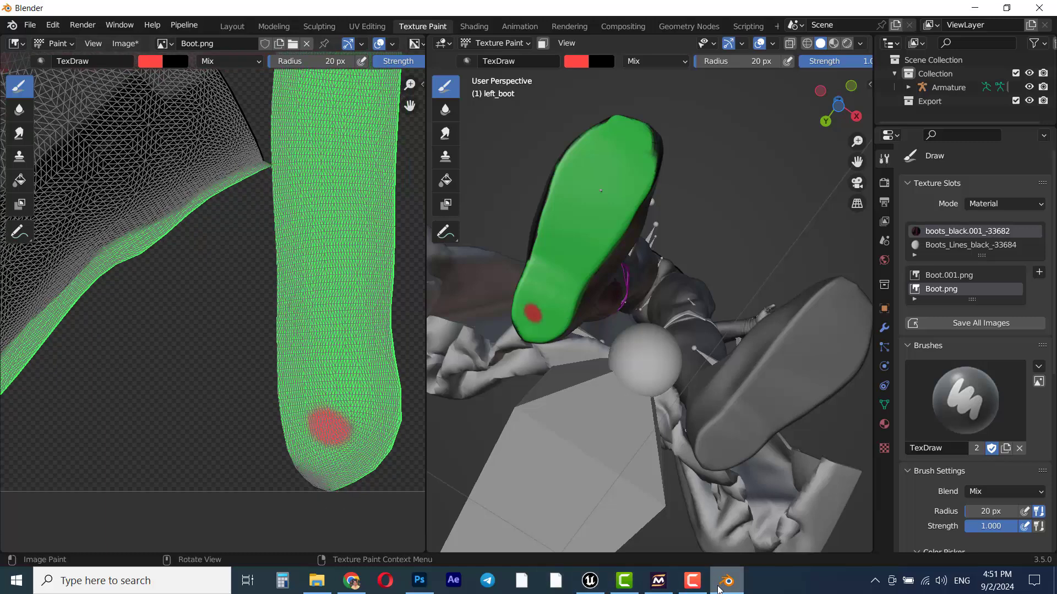
Return to Photoshop, align the print's heel with the lower end of the green sole and stretch its toe corners upward
left_click(718, 589)
left_click_drag(490, 418, 577, 489)
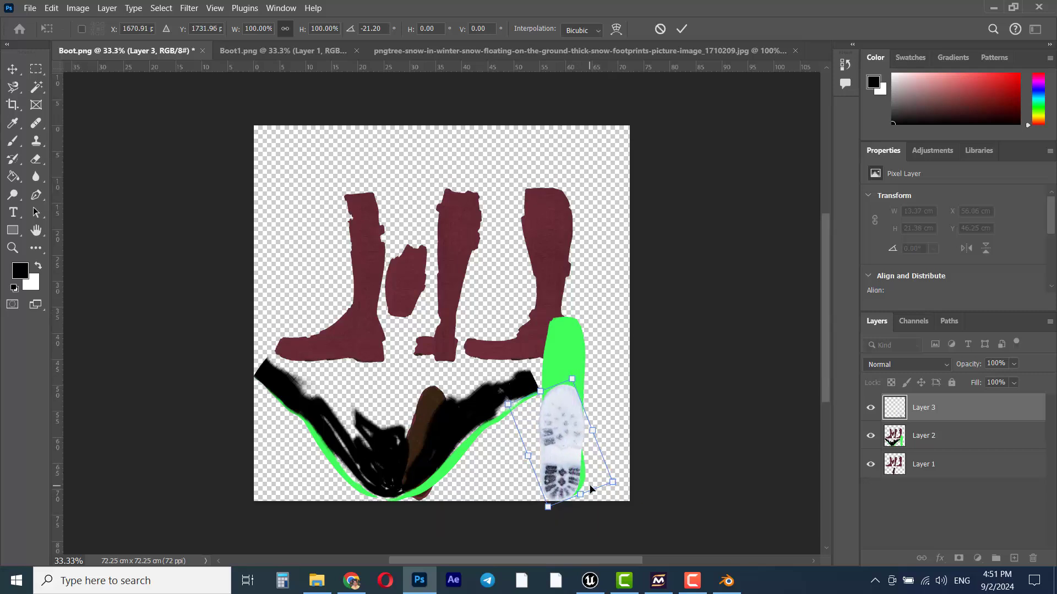
key("ctrl+plus")
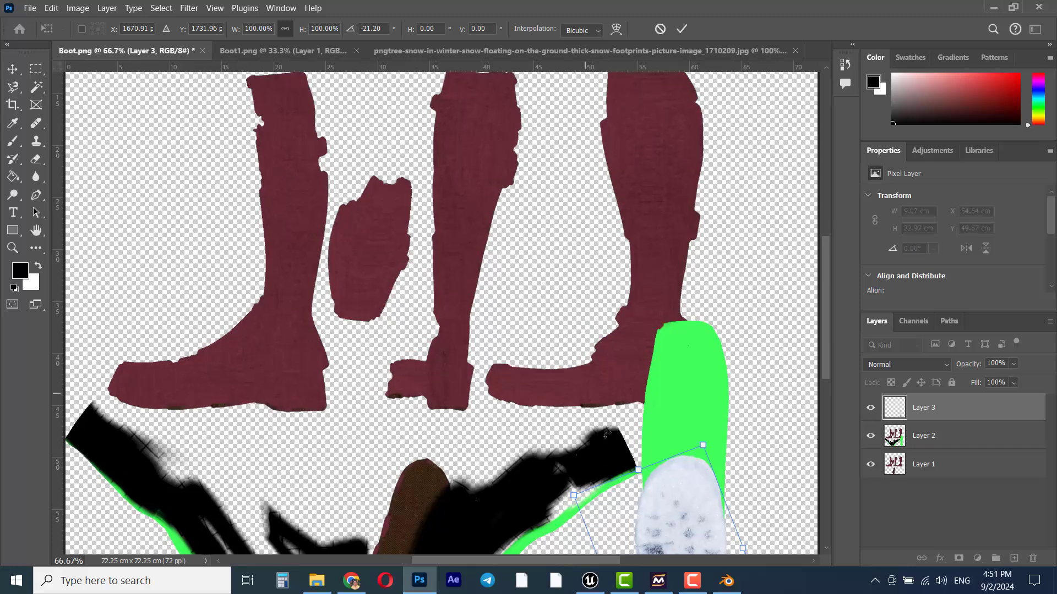
left_click_drag(754, 458, 532, 185)
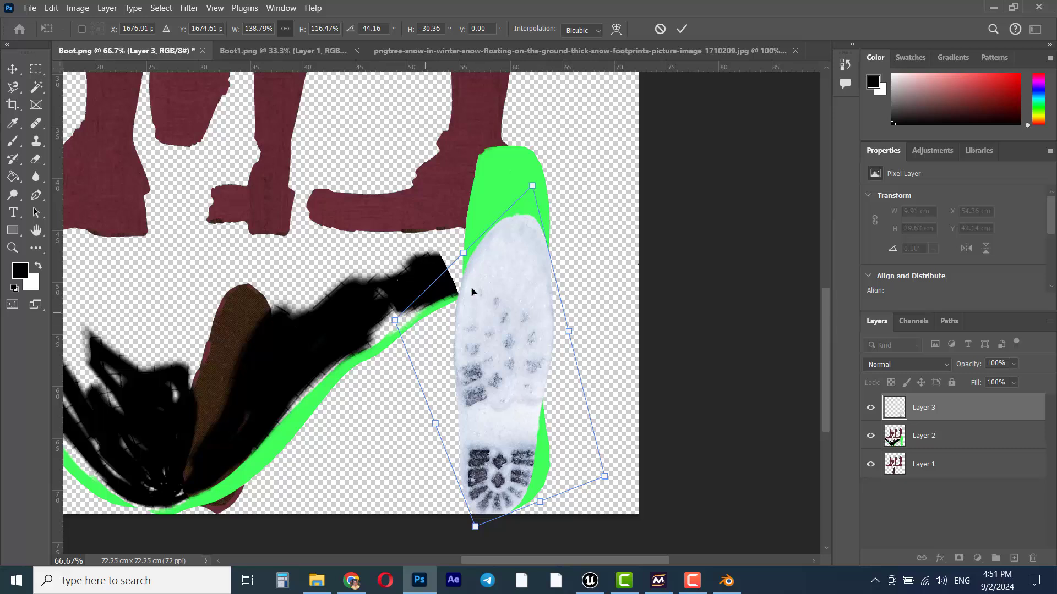
left_click_drag(534, 188, 541, 140, "ctrl")
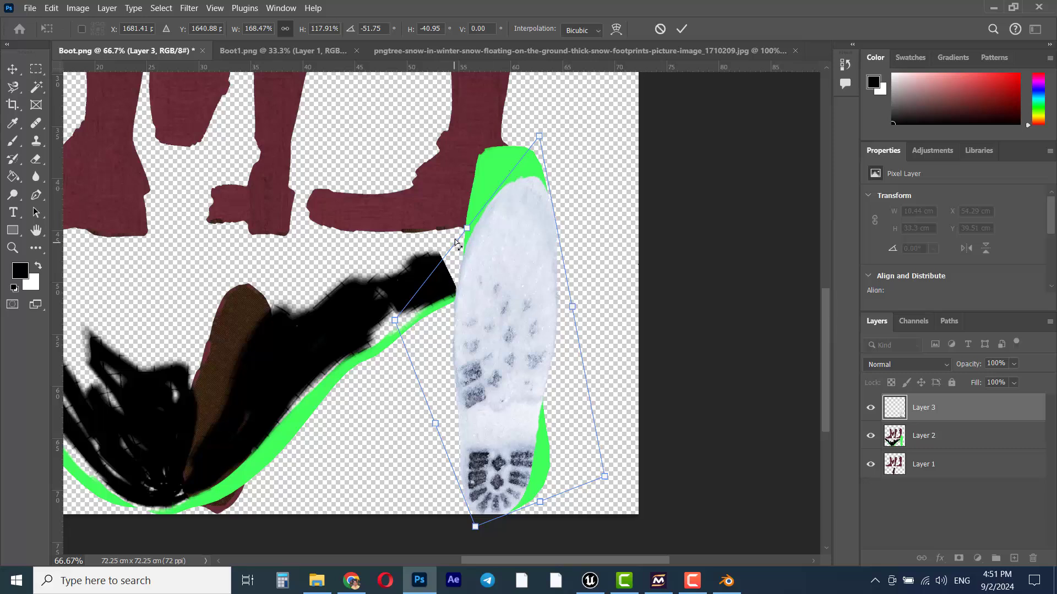
left_click_drag(467, 230, 464, 191, "ctrl")
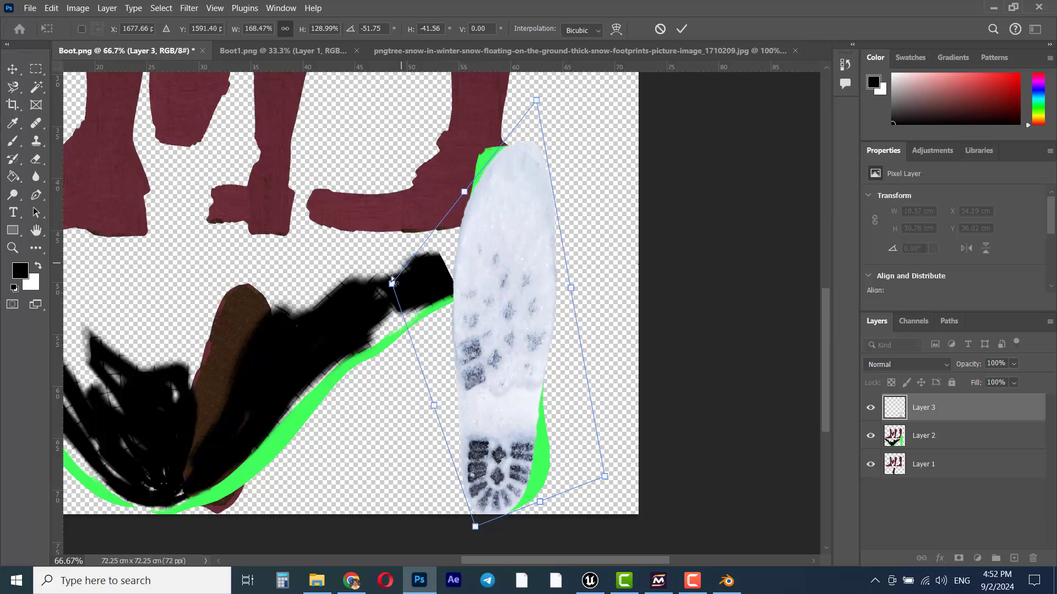
left_click_drag(387, 286, 386, 130, "ctrl")
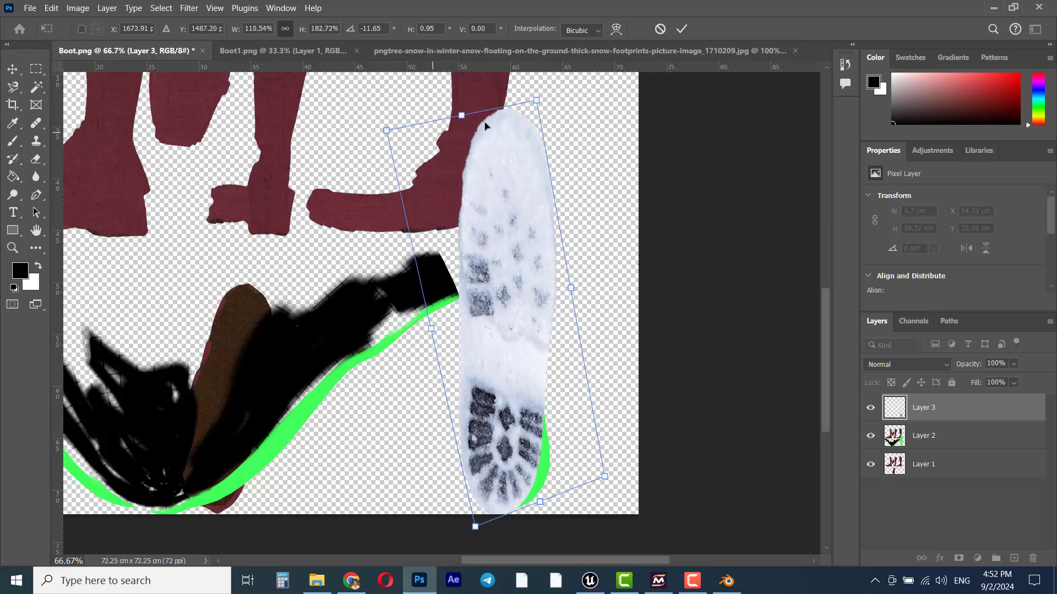
Lower the boot print's toe corners with the free transform to match the upper end of the green sole
left_click_drag(537, 102, 539, 139, "ctrl")
left_click_drag(387, 131, 391, 144, "ctrl")
left_click_drag(536, 143, 541, 133, "ctrl")
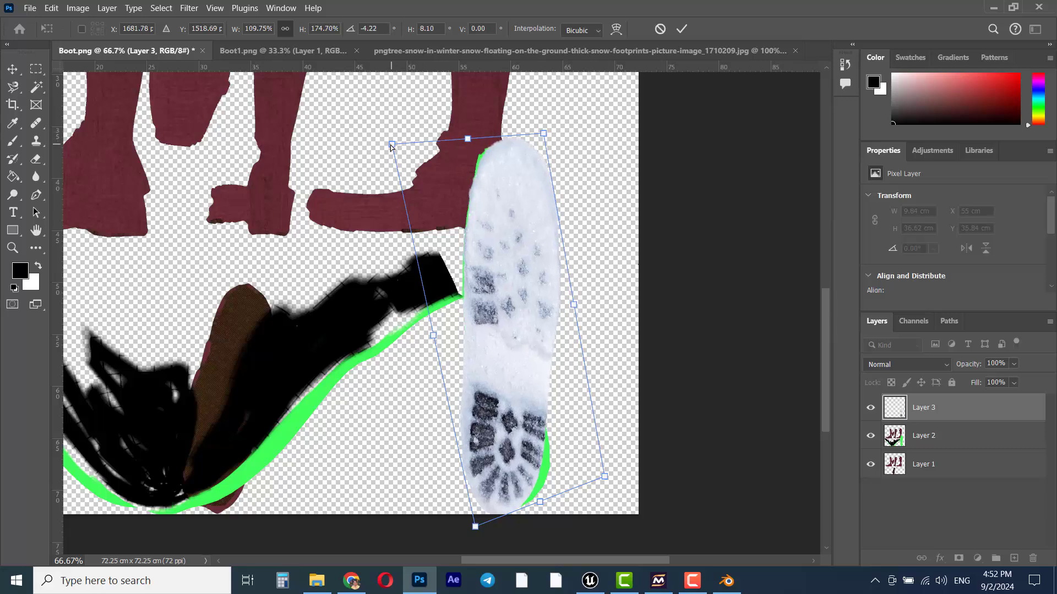
left_click_drag(391, 144, 386, 142, "ctrl")
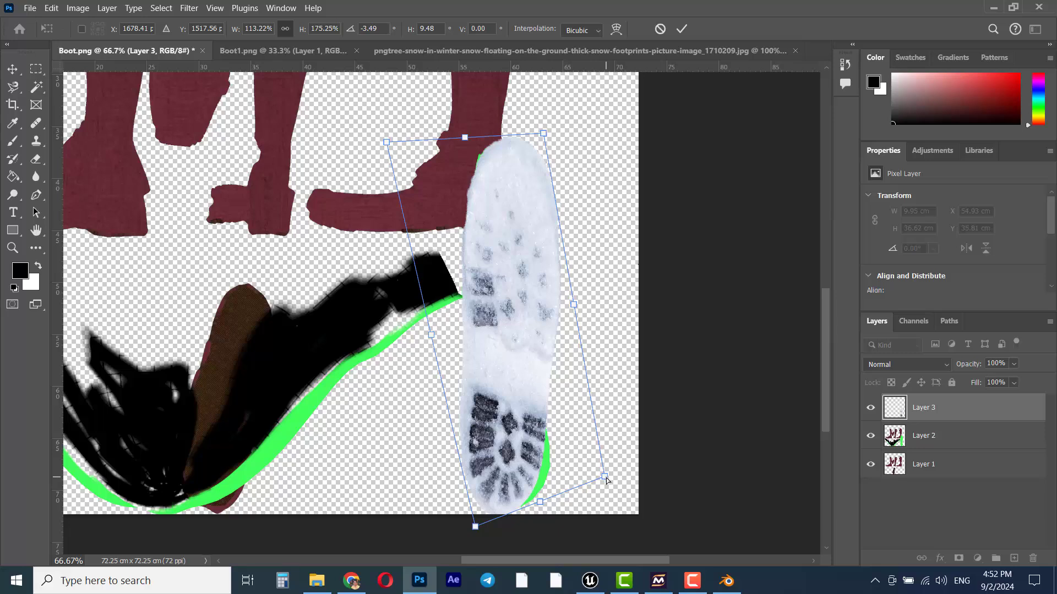
Adjust the boot print's heel corners and left edge to cover the green sole's lower end, and apply the transform
left_click_drag(606, 477, 626, 491, "ctrl")
left_click_drag(475, 527, 479, 527, "ctrl")
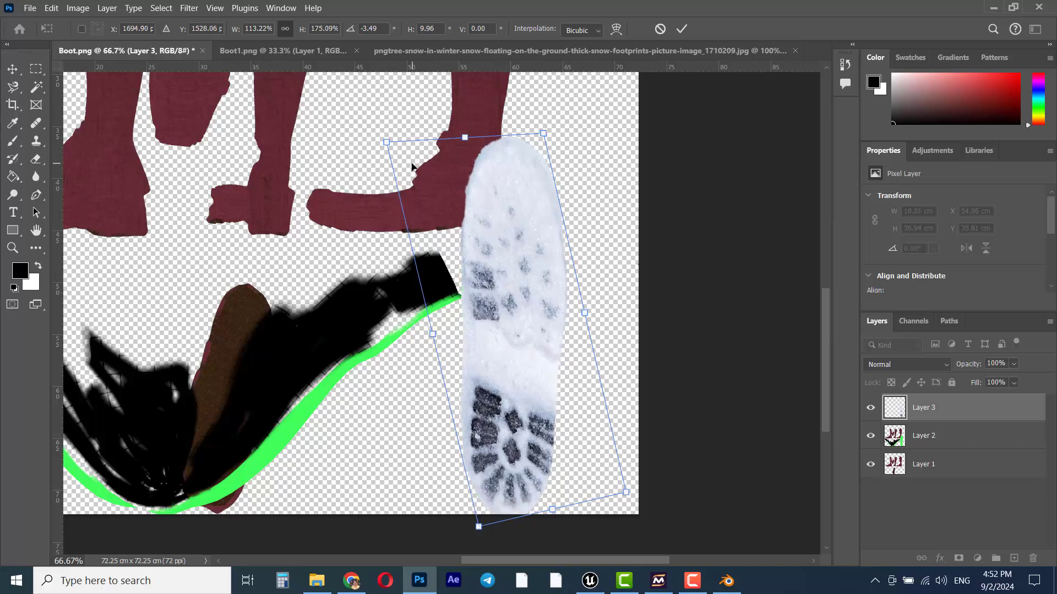
left_click_drag(433, 333, 435, 336, "ctrl")
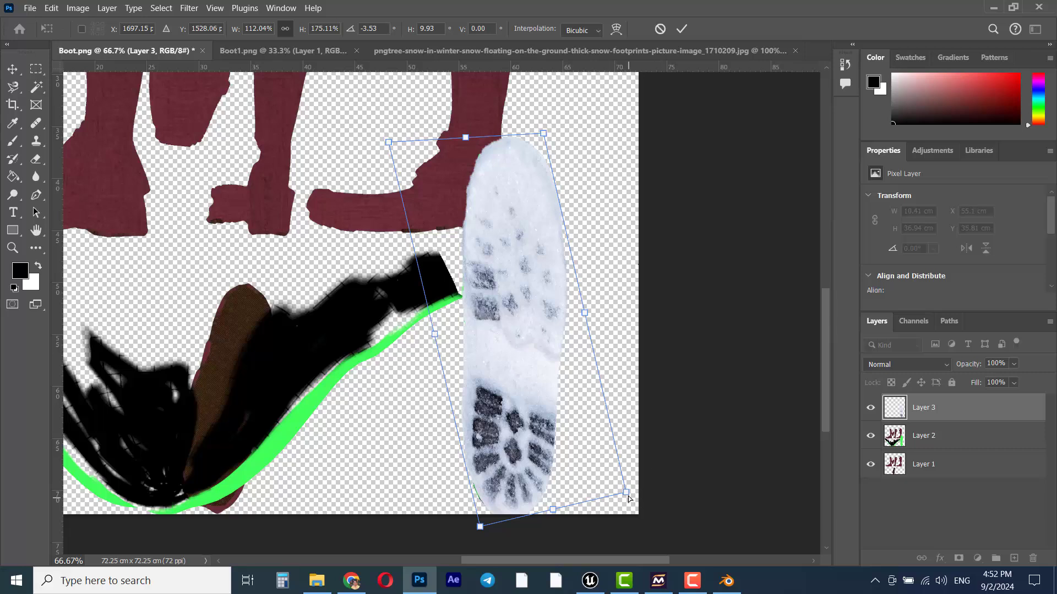
left_click_drag(625, 496, 622, 498, "ctrl")
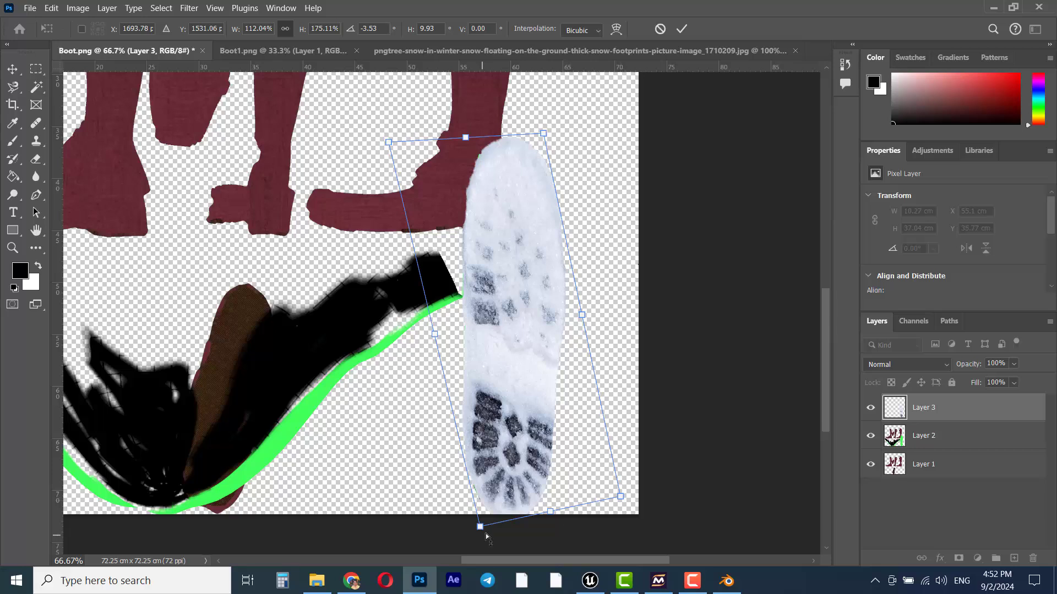
left_click_drag(481, 528, 478, 522, "ctrl")
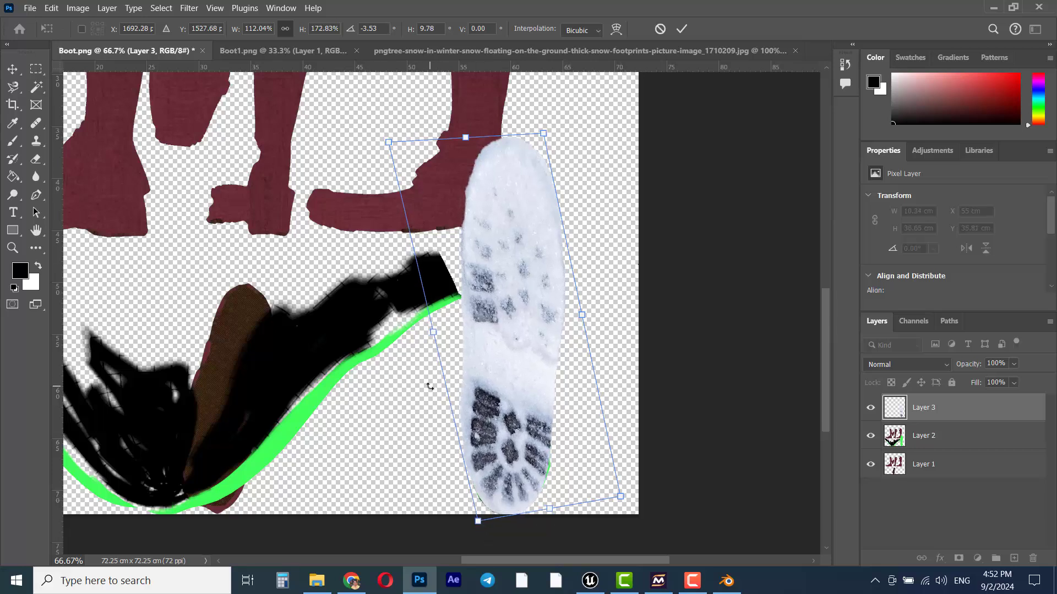
left_click(683, 34)
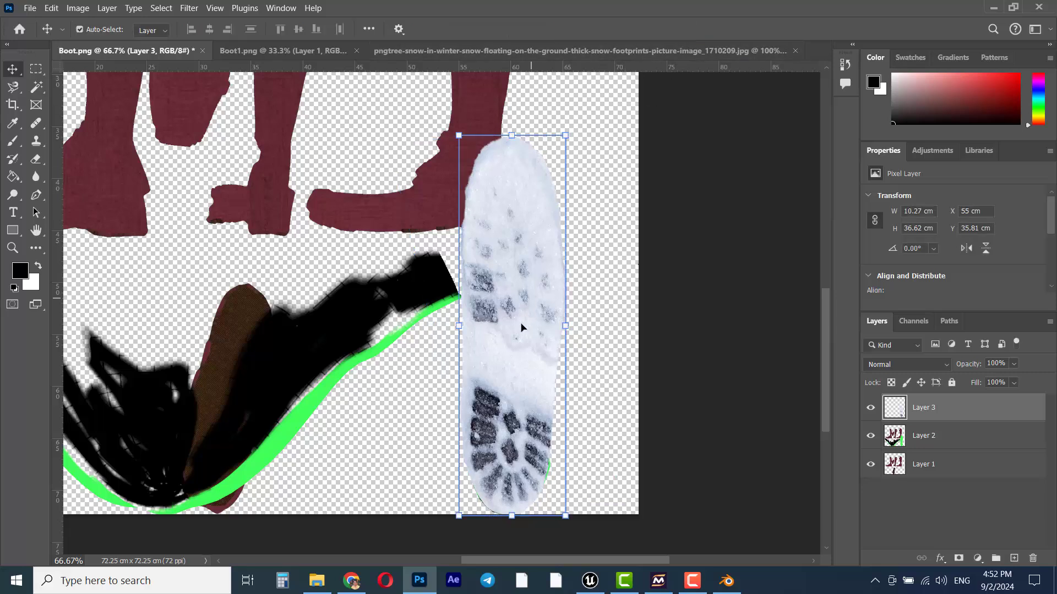
Sample the snow white from the boot print and fill the curved green strips on Layer 2 with it using Paint Bucket
left_click_drag(447, 353, 604, 340)
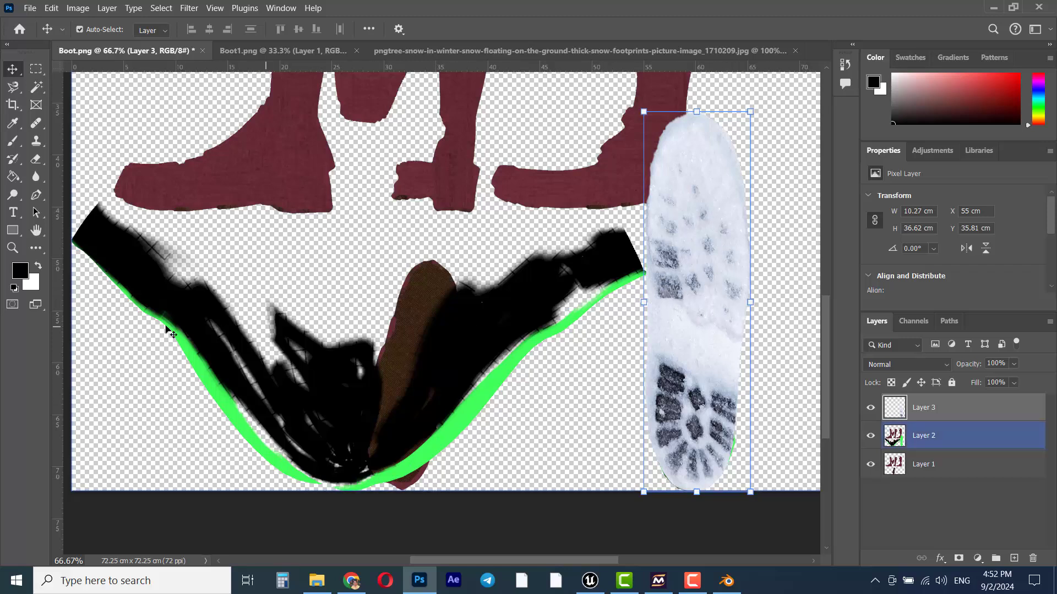
left_click(13, 123)
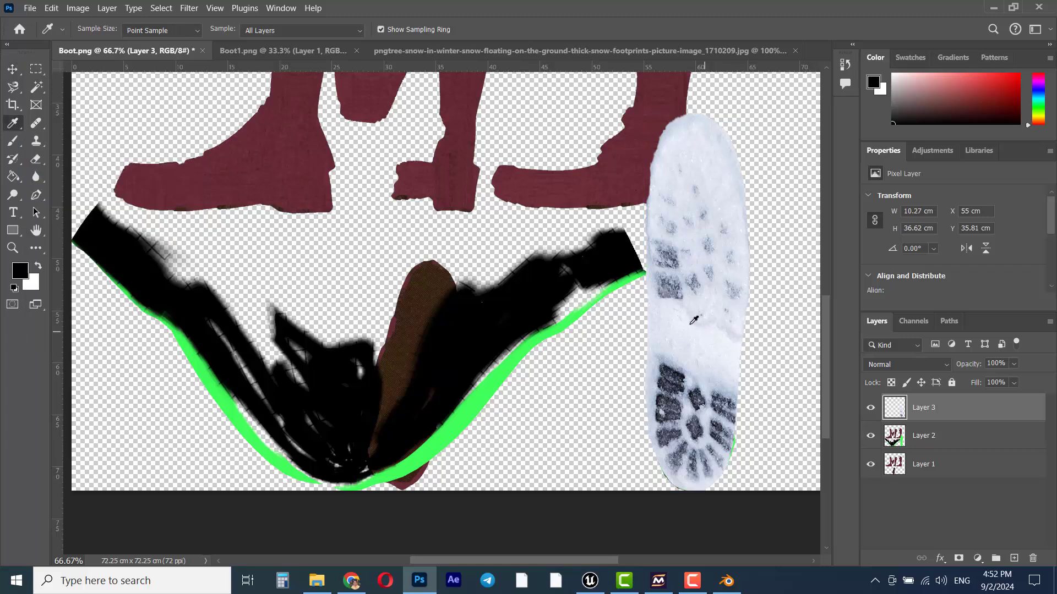
left_click(687, 323)
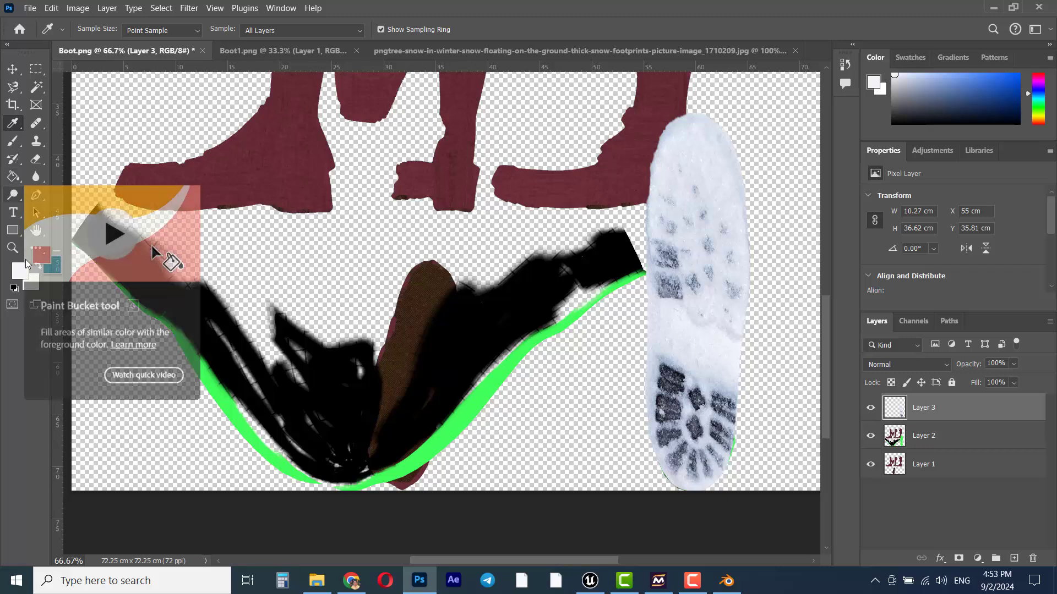
left_click(14, 176)
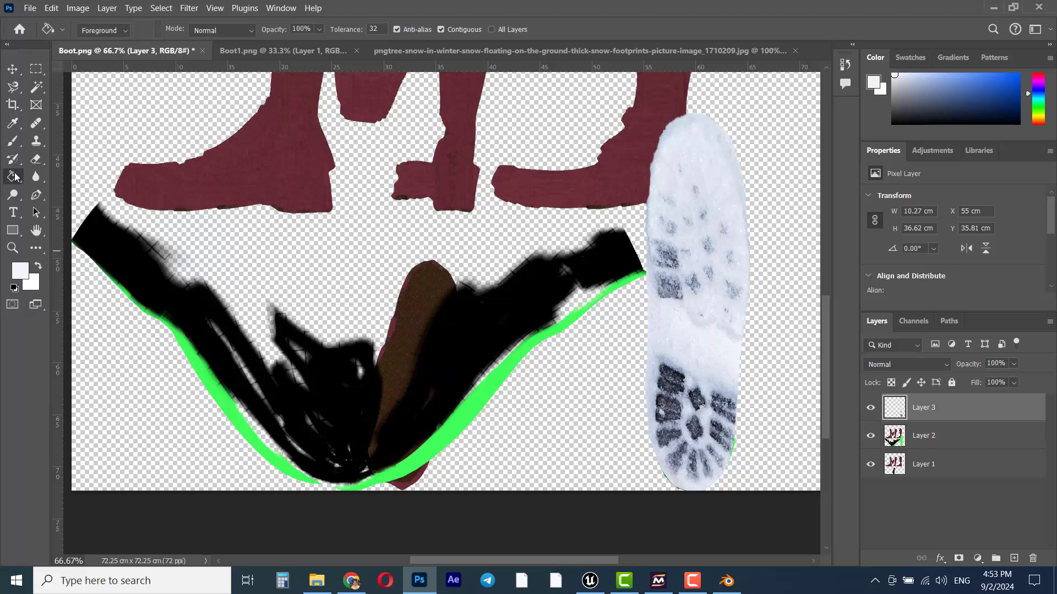
left_click(920, 433)
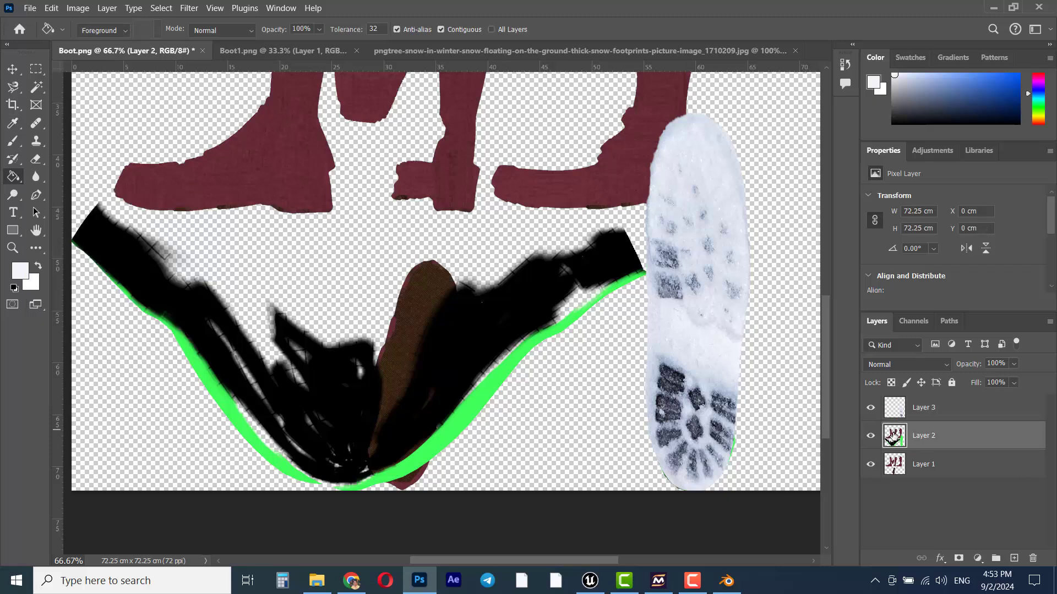
left_click(495, 380)
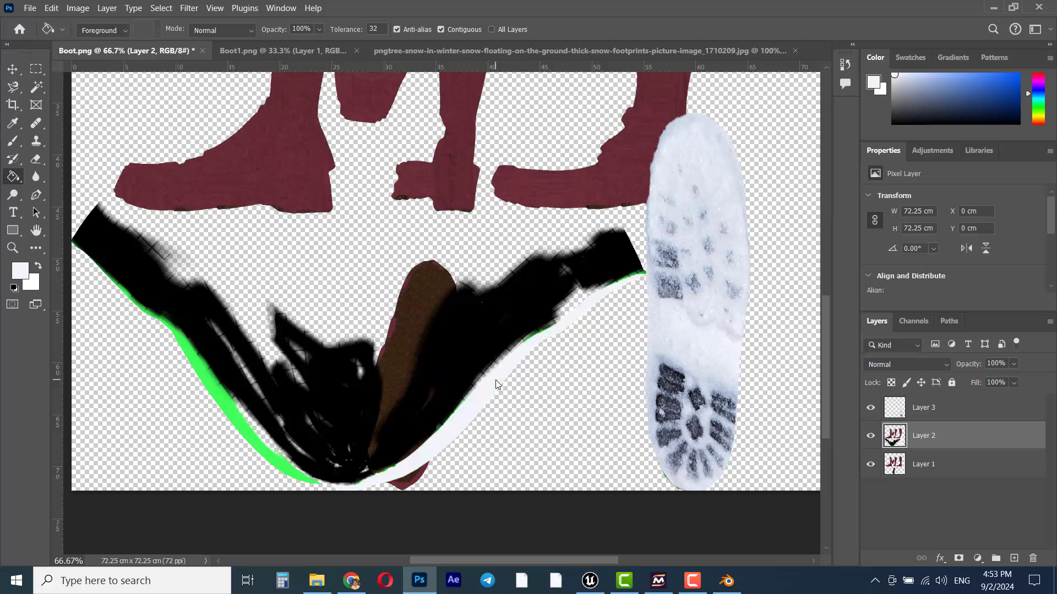
left_click(255, 442)
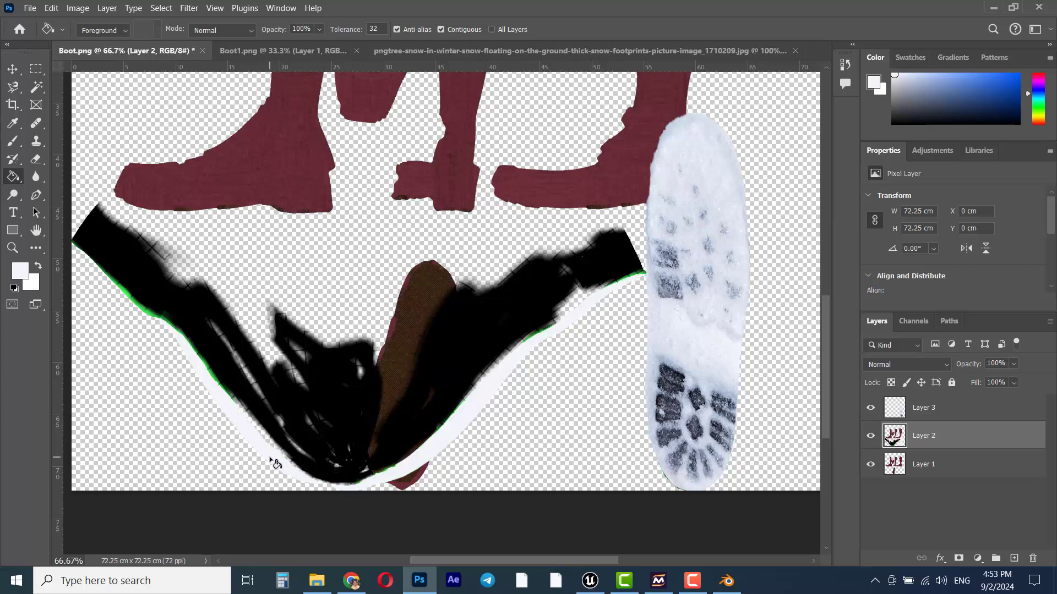
left_click(152, 321)
left_click(220, 384)
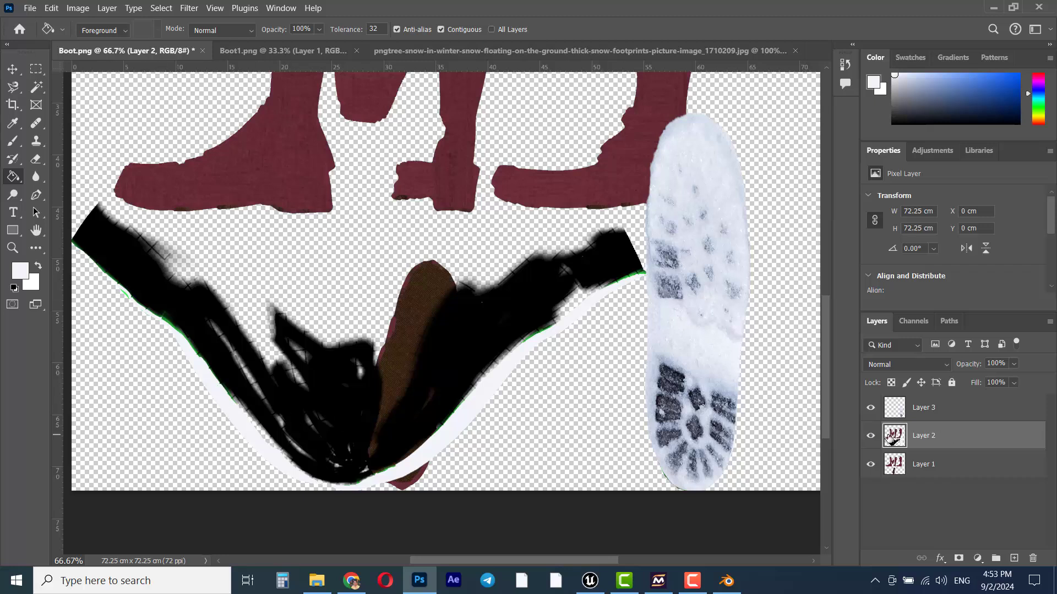
Select the white curved strips and connected sole area on Layer 2 with the Magic Wand and cut them out
left_click(870, 436)
left_click(870, 436)
left_click(36, 87)
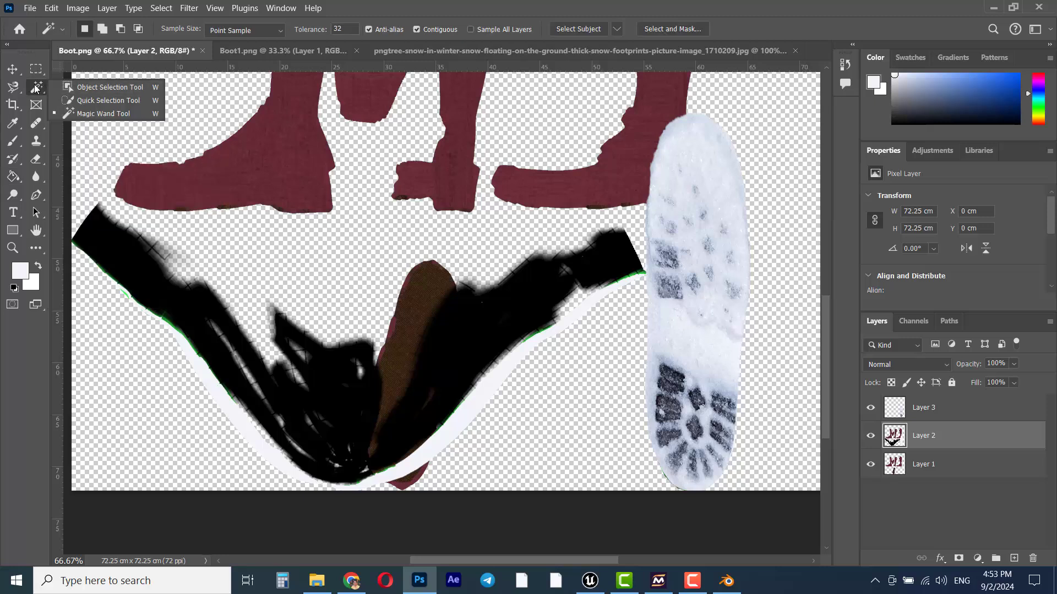
left_click(39, 92)
left_click(39, 91)
left_click(94, 114)
left_click(538, 342)
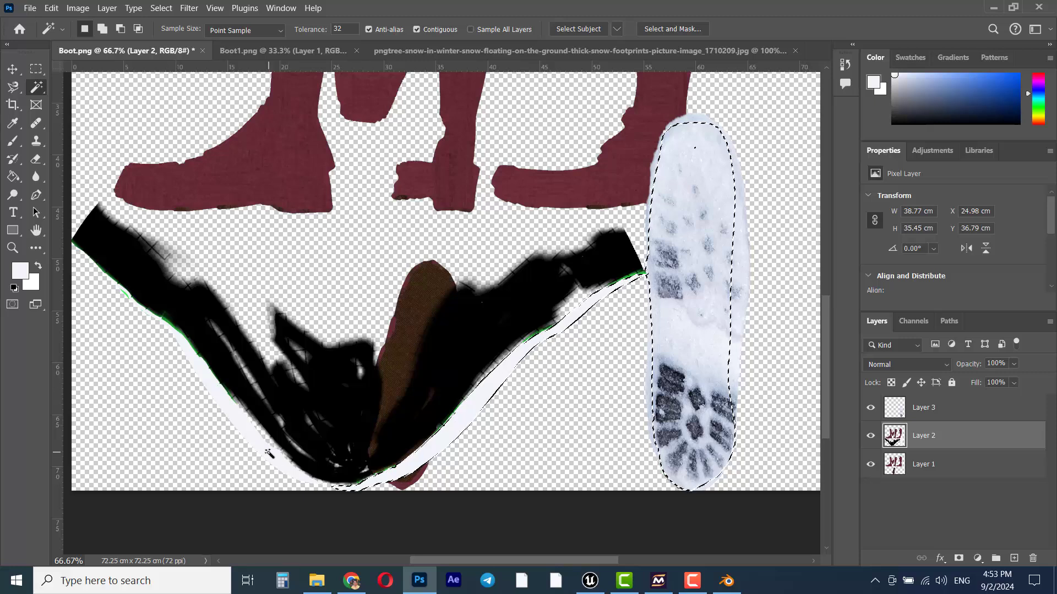
key("shift")
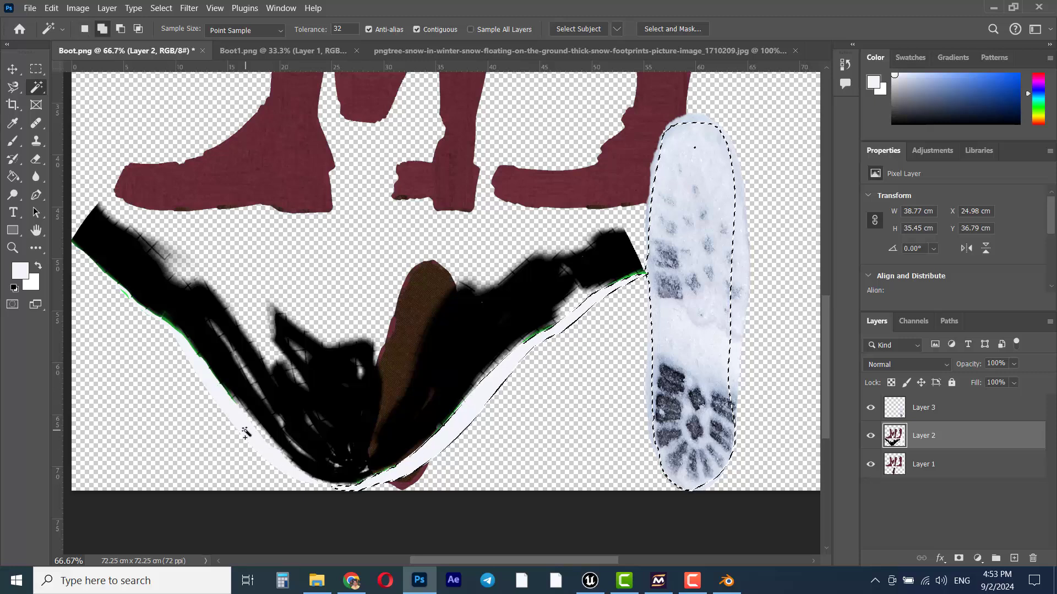
left_click(245, 433, "shift")
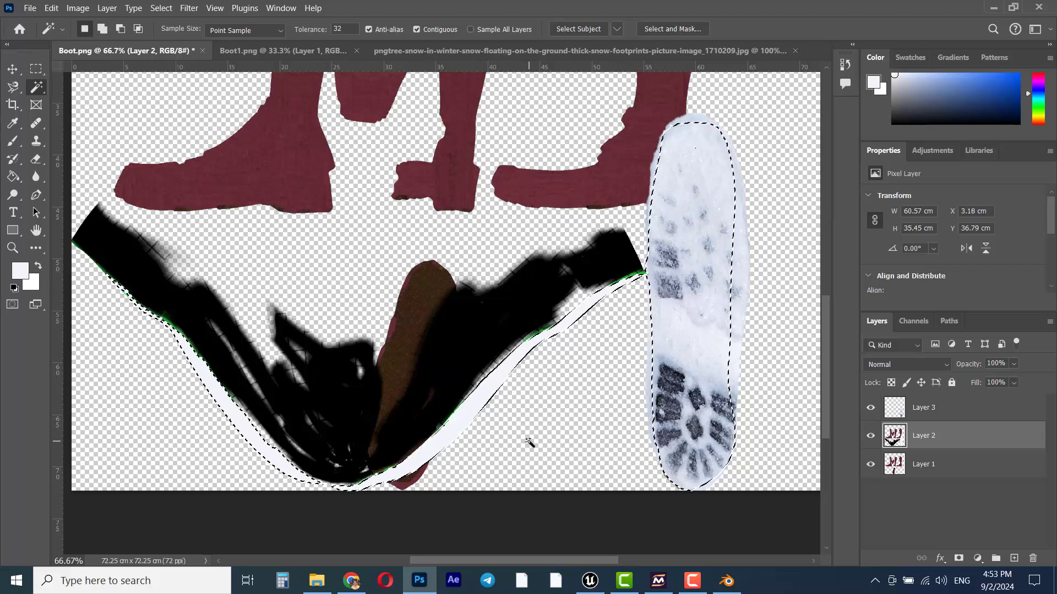
key("Delete")
key("ctrl+d")
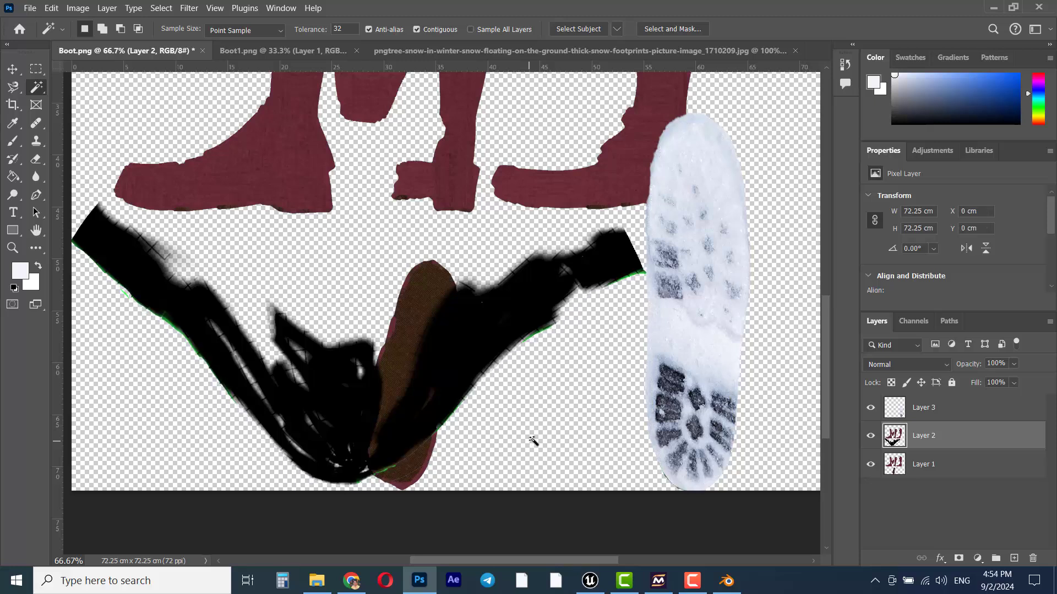
Create a new layer above Layer 3 and paste the cut white shapes in place
left_click(923, 412)
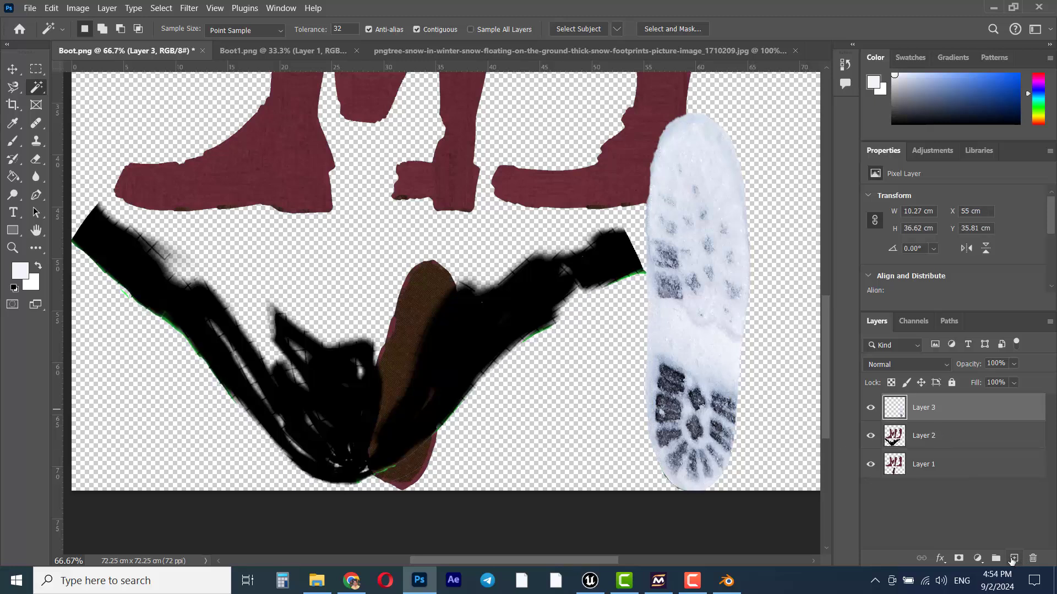
left_click(1014, 559)
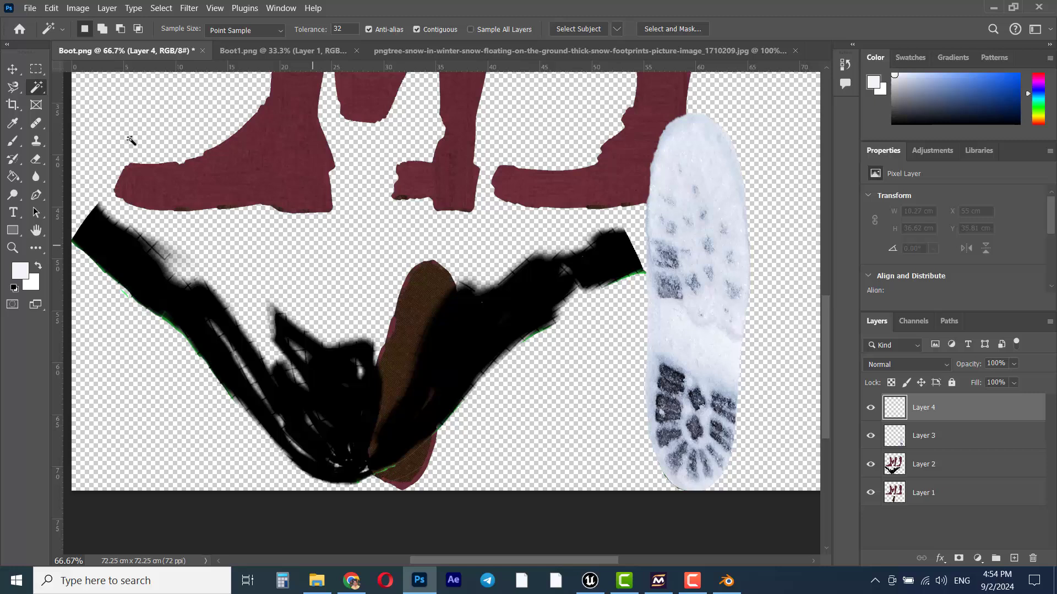
left_click(51, 8)
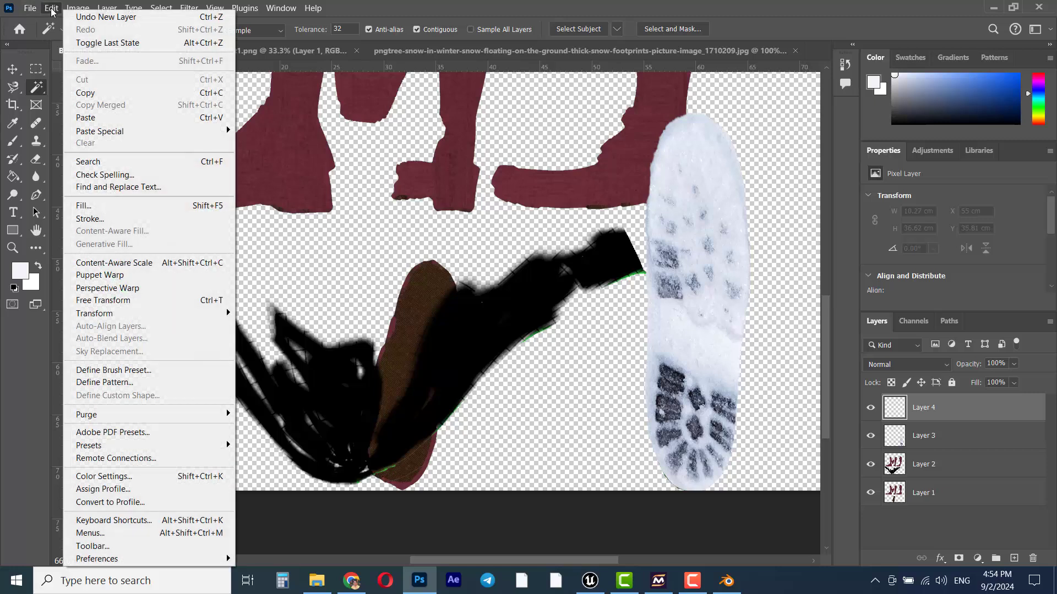
mouse_move(160, 136)
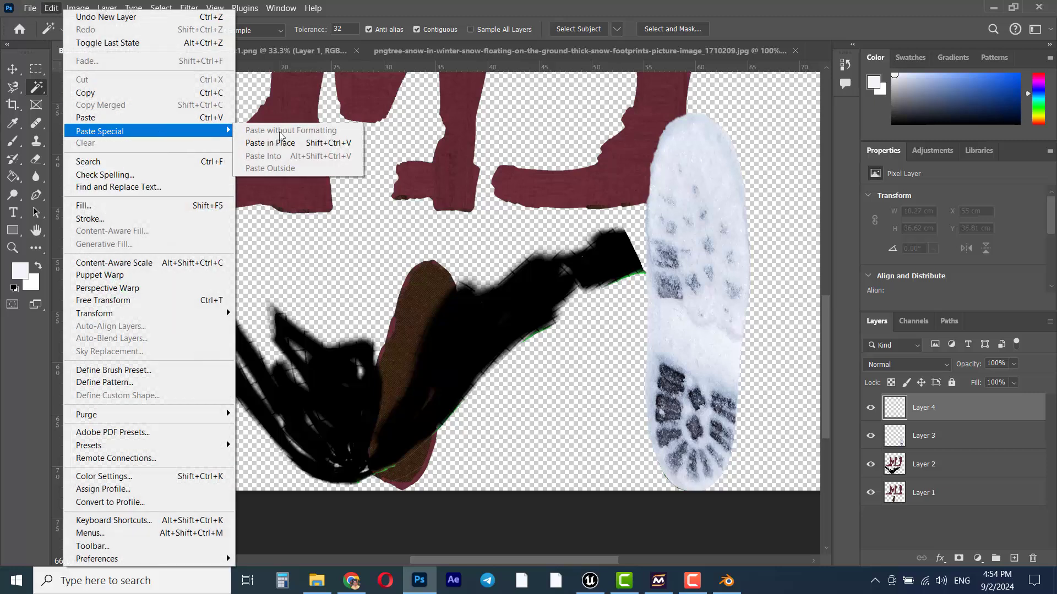
left_click(309, 144)
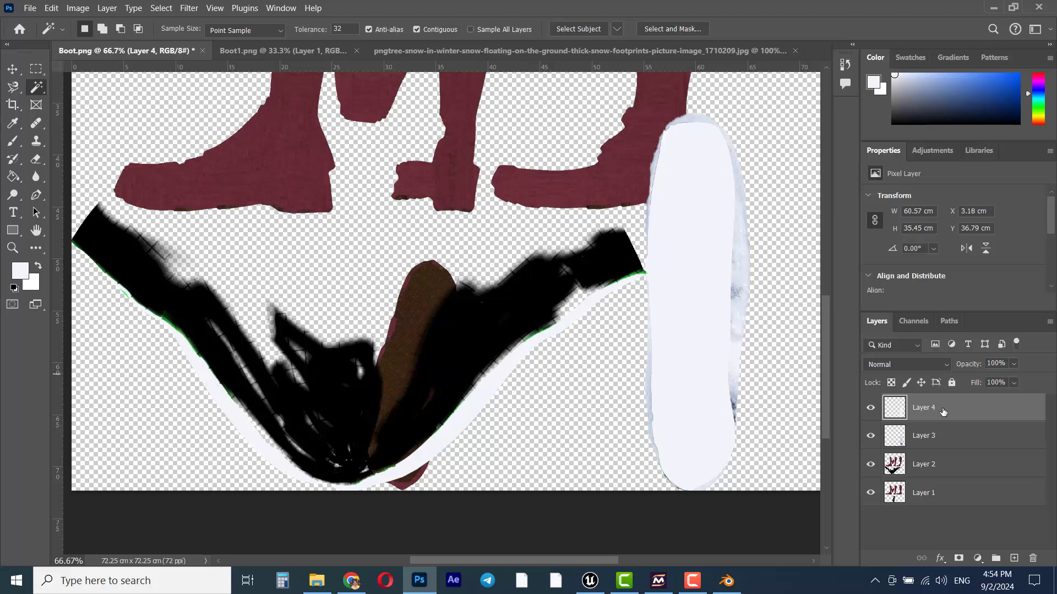
Move Layer 4 with the white shapes beneath the boot print's Layer 3 and delete the painted guide Layer 2
left_click_drag(943, 412, 1033, 555)
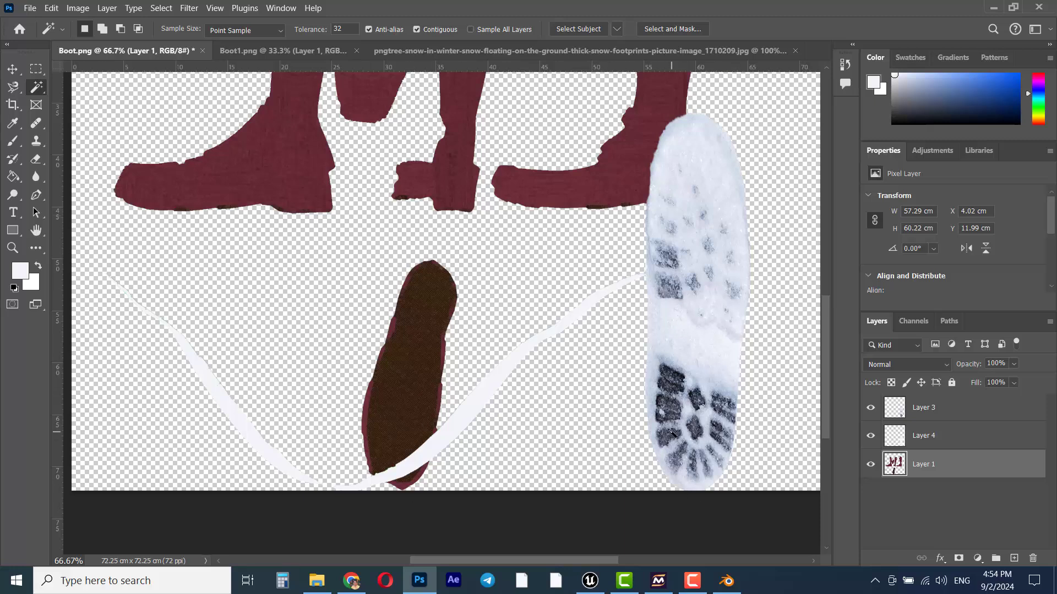
key("ctrl+minus")
scroll(585, 378, "up", 4)
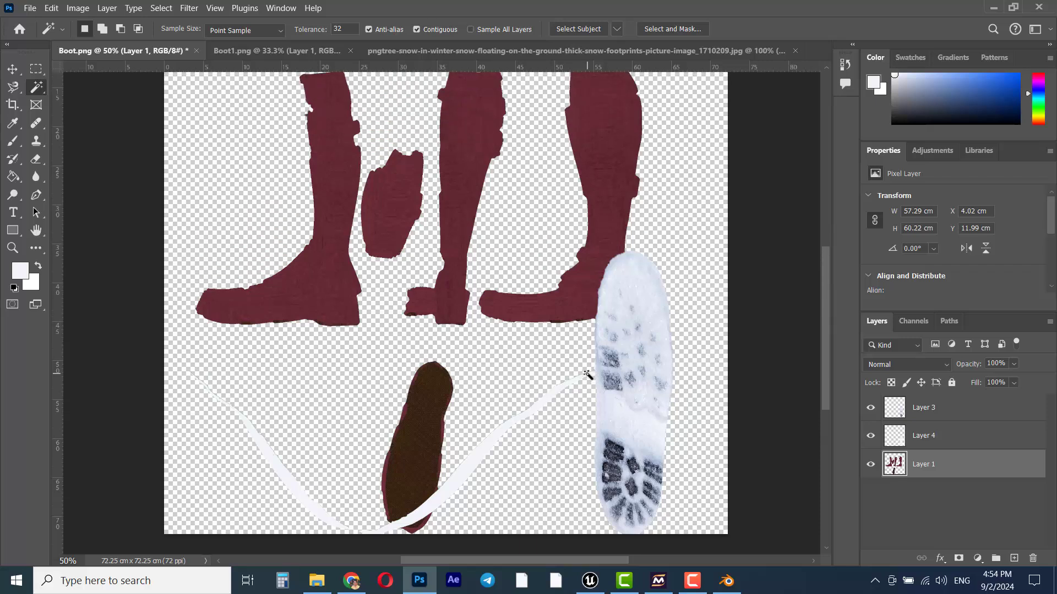
key("ctrl+minus")
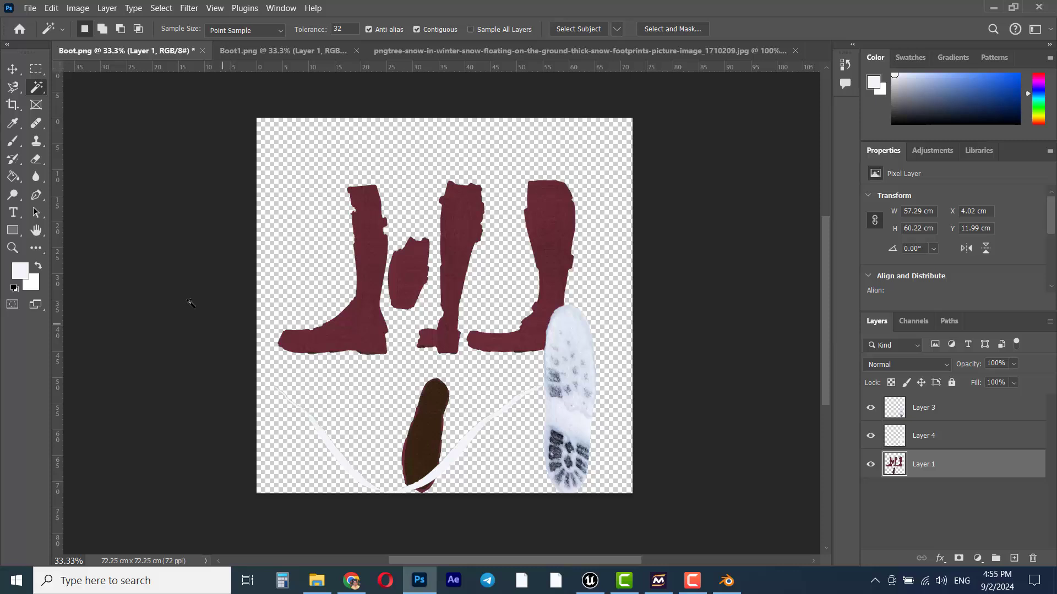
Save a PNG copy of the texture as Boot_snow.png in the Boots color folder with the Large file size option
left_click(30, 10)
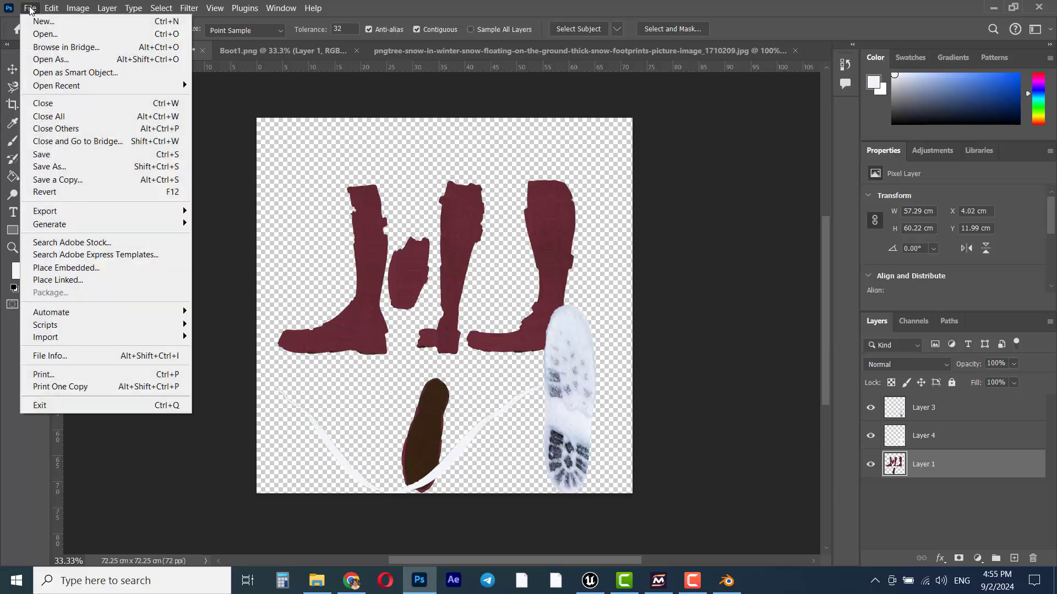
left_click(92, 182)
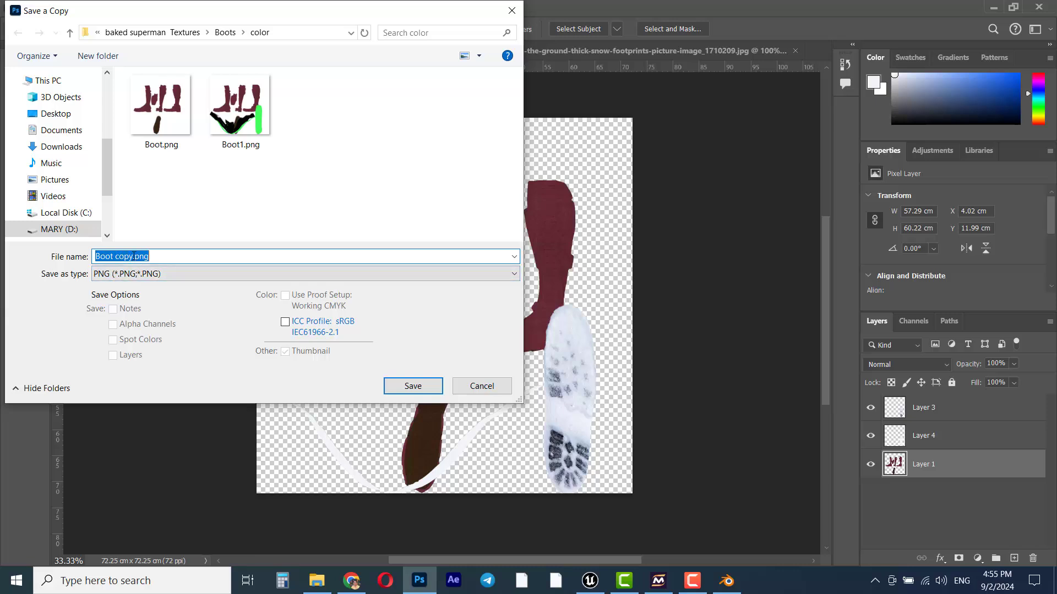
left_click_drag(133, 256, 113, 256)
type("_snow")
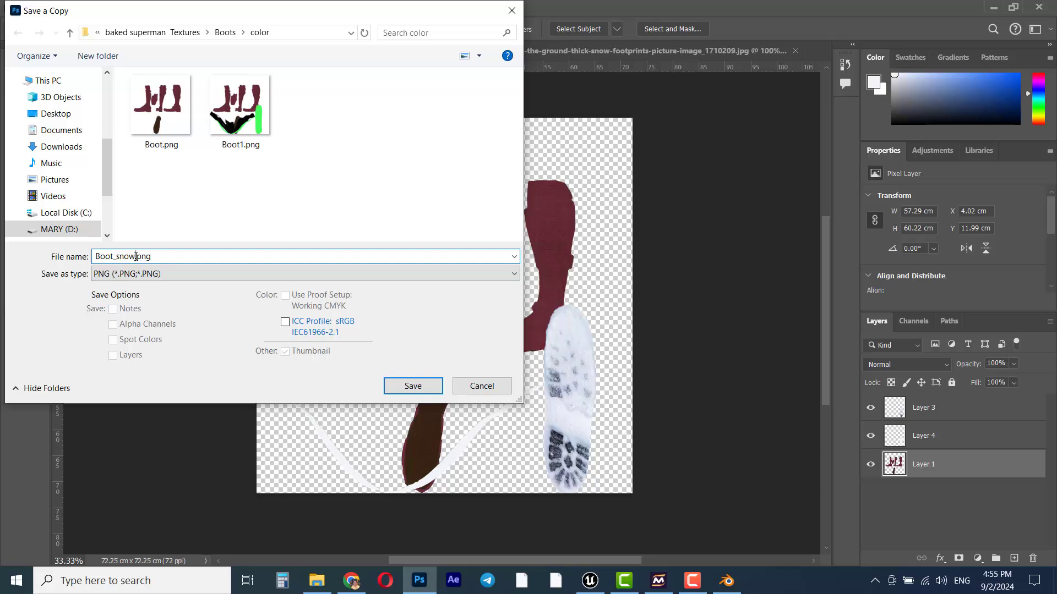
key("Return")
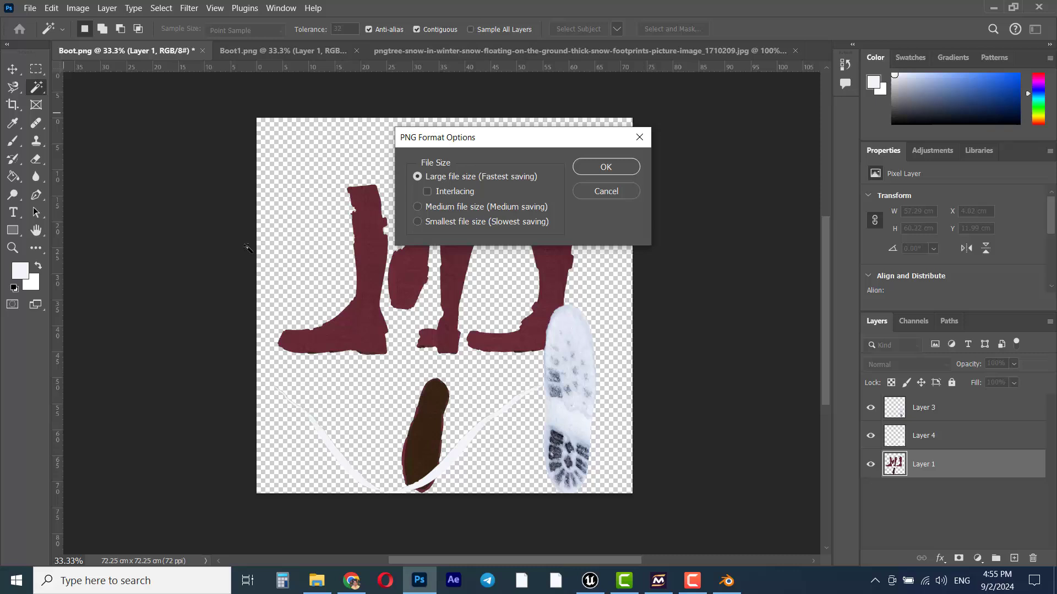
left_click(579, 169)
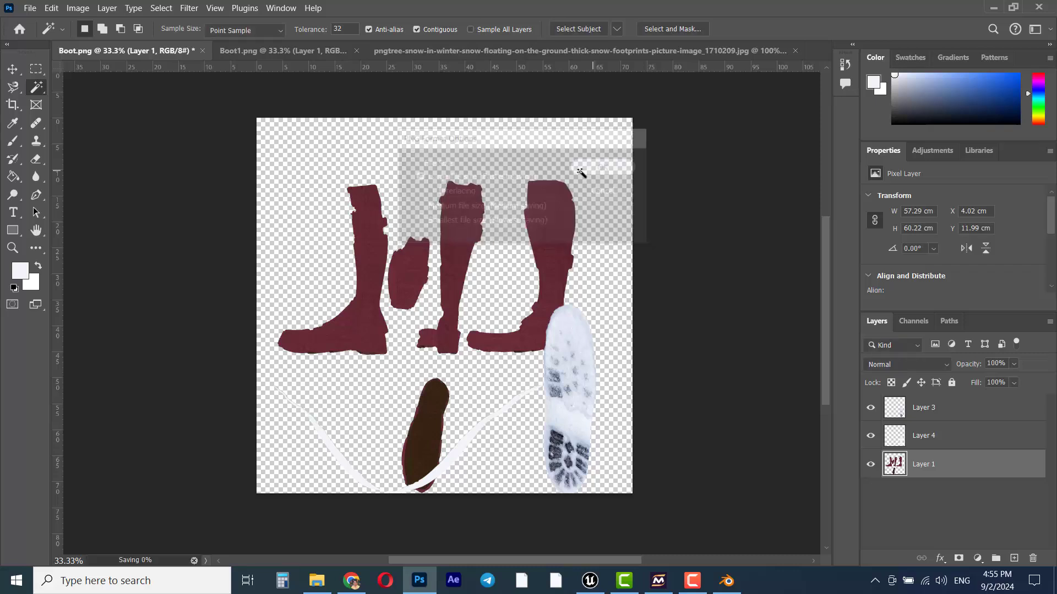
Save a copy of the boot texture in TIFF format as Boot_snow.tif in the Boots color folder
left_click(30, 8)
left_click(82, 176)
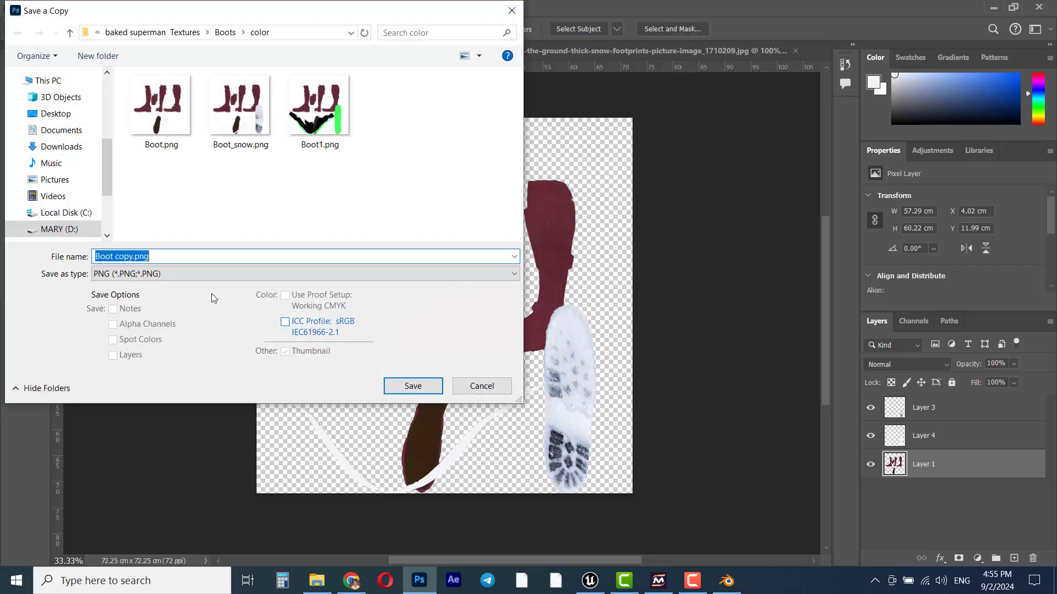
left_click(215, 273)
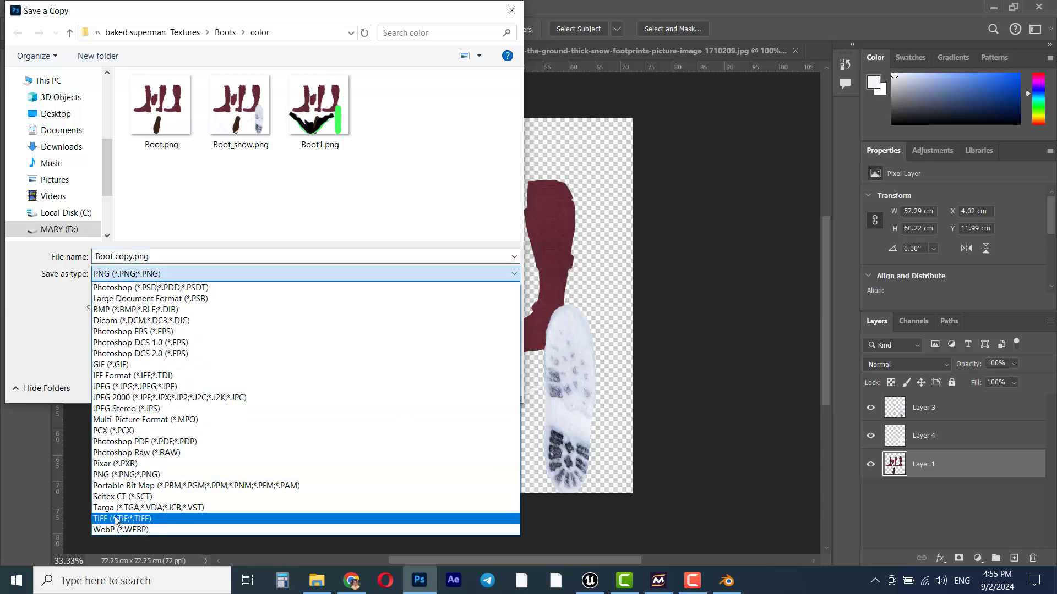
left_click(144, 519)
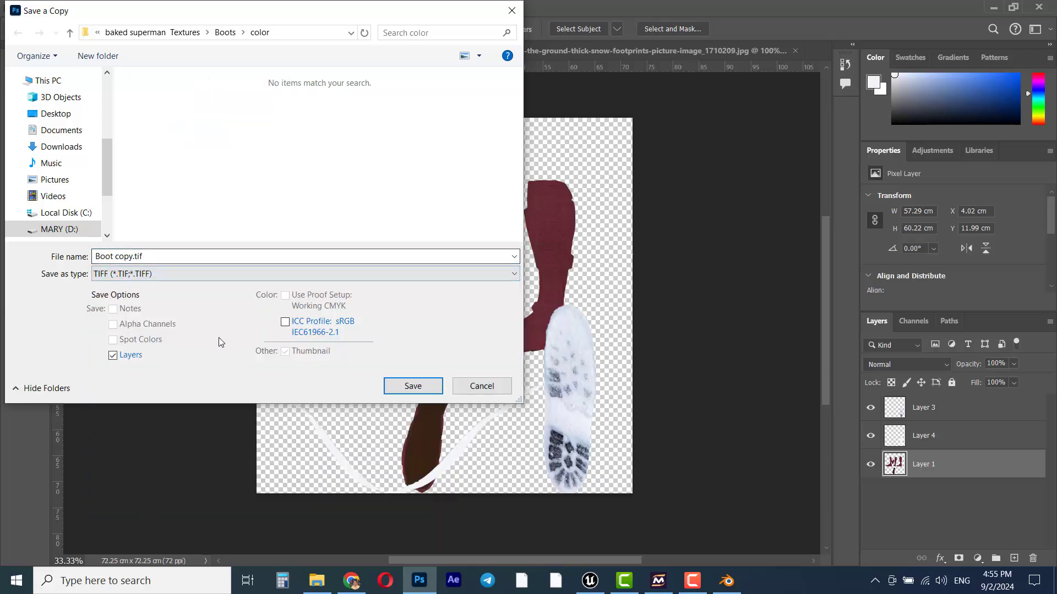
left_click(132, 256)
left_click_drag(131, 256, 119, 256)
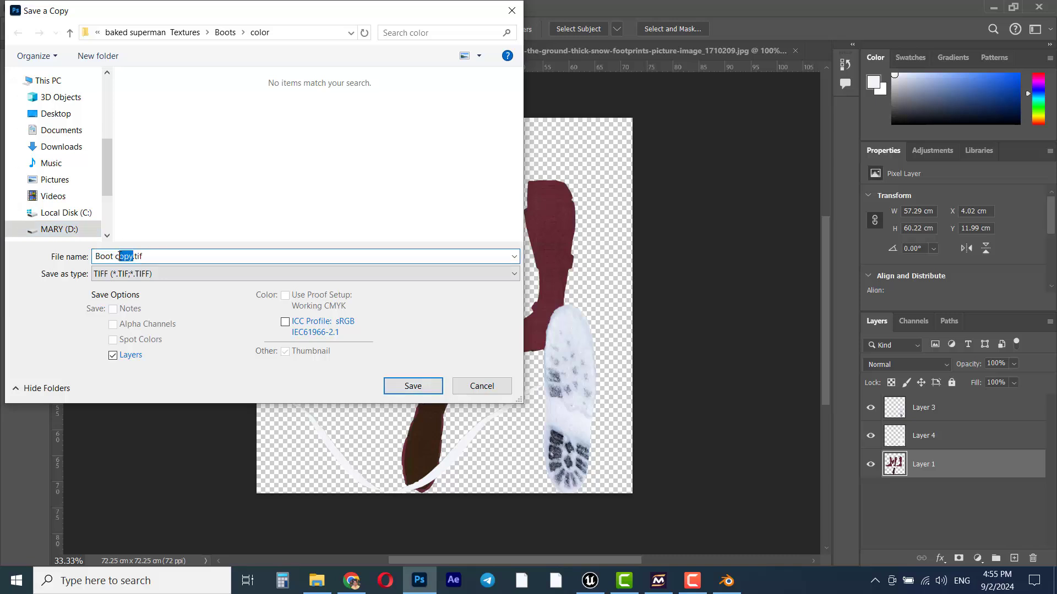
type("_snow")
key("Return")
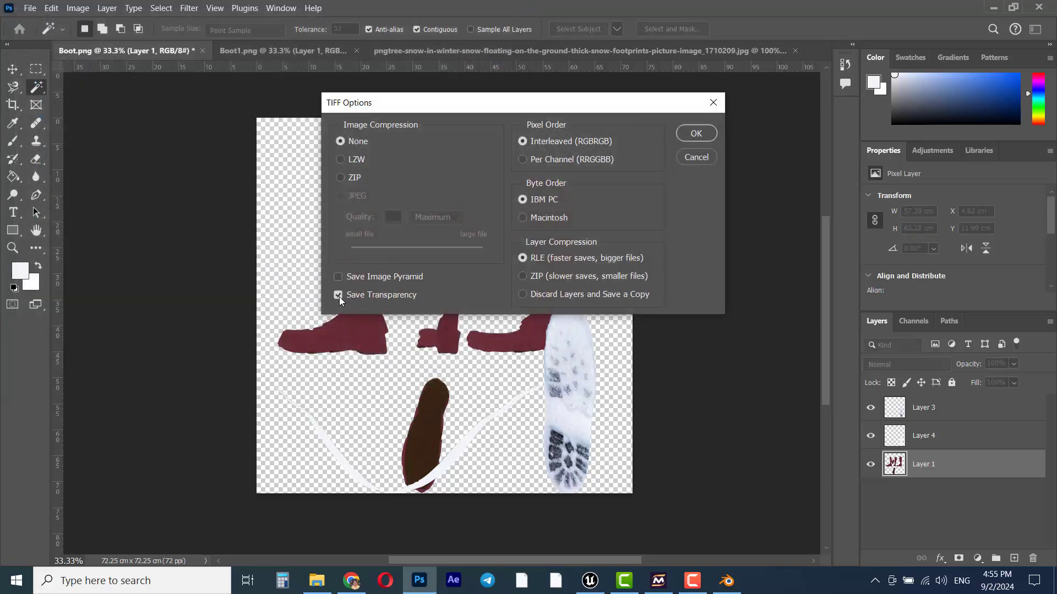
Complete the TIFF export with Save Transparency on, no image compression and the layers included with RLE compression
left_click(338, 295)
left_click(338, 296)
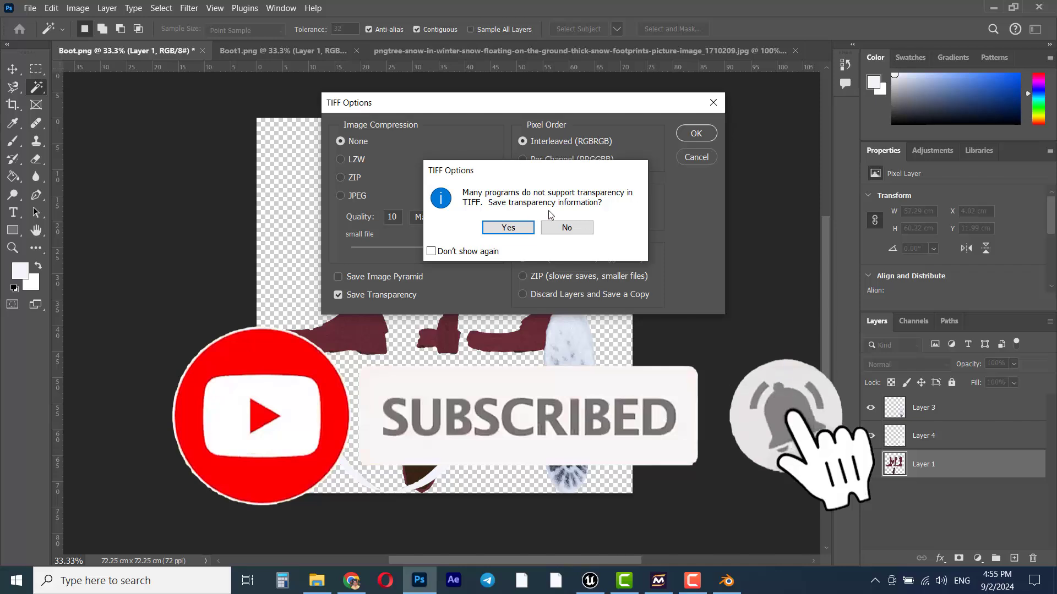
left_click(505, 227)
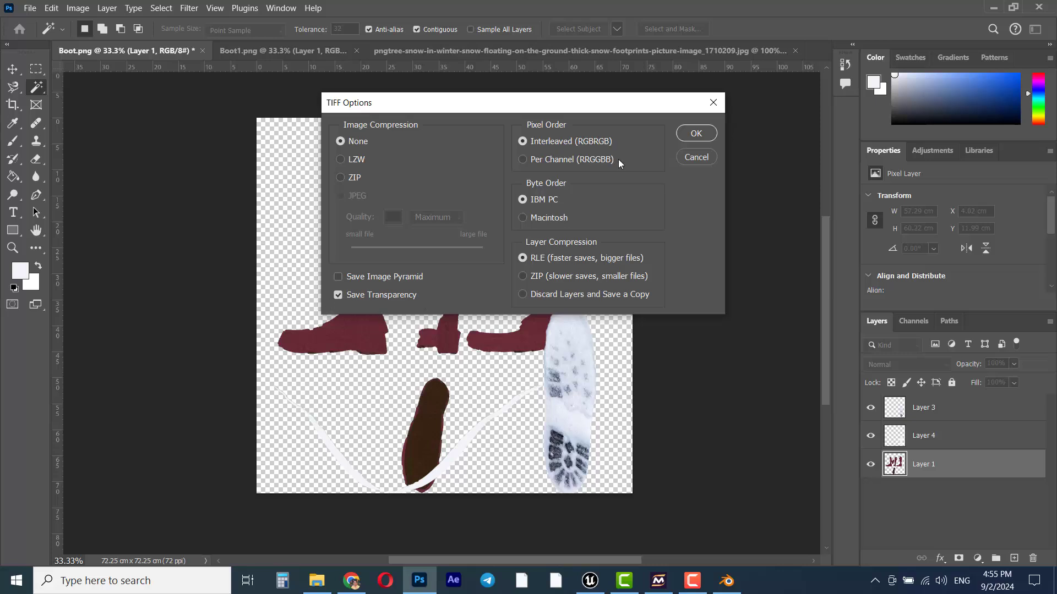
left_click(695, 135)
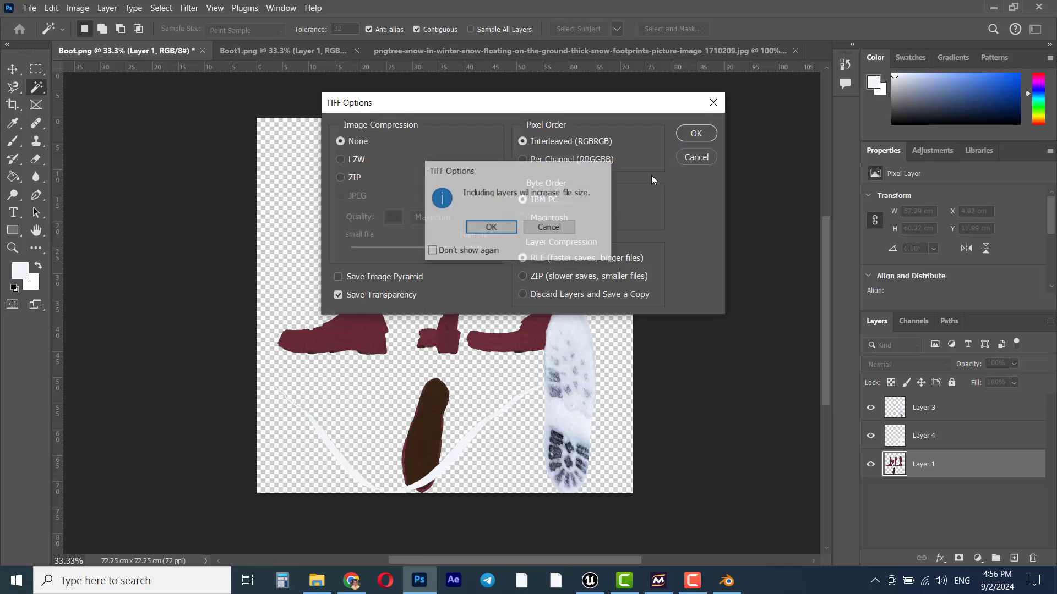
left_click(487, 227)
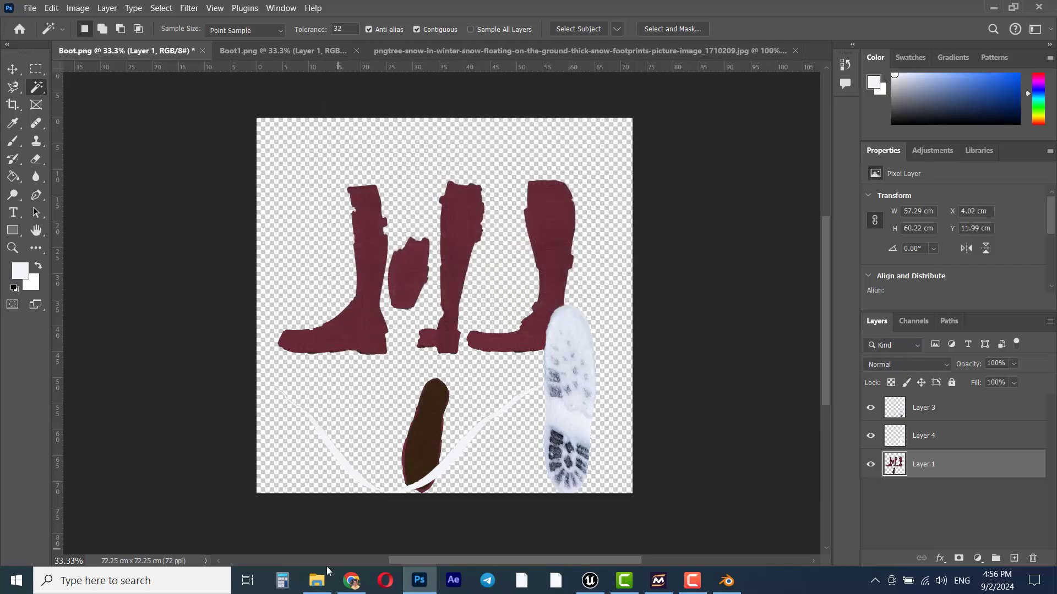
View the exported Boot_snow.png from the color folder and compare the PNG and TIFF files' details
left_click(324, 575)
double_click(311, 163)
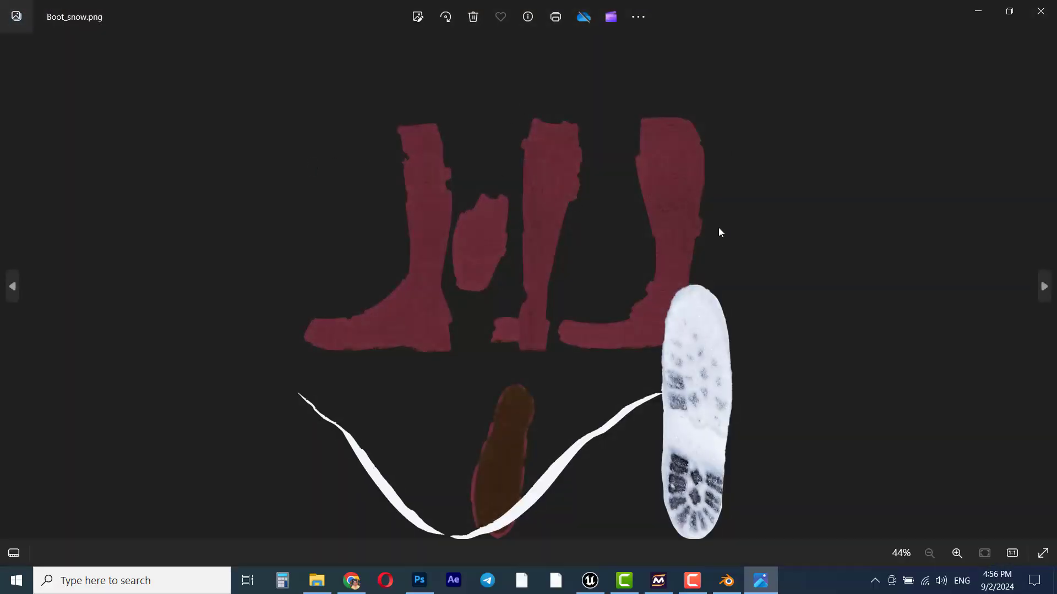
left_click(1040, 11)
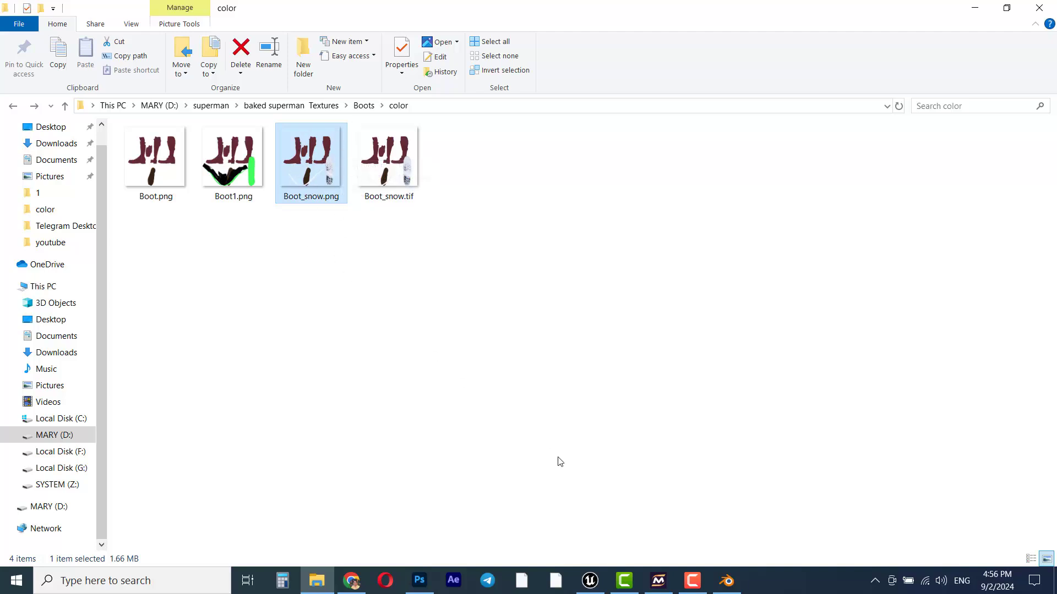
left_click(388, 162)
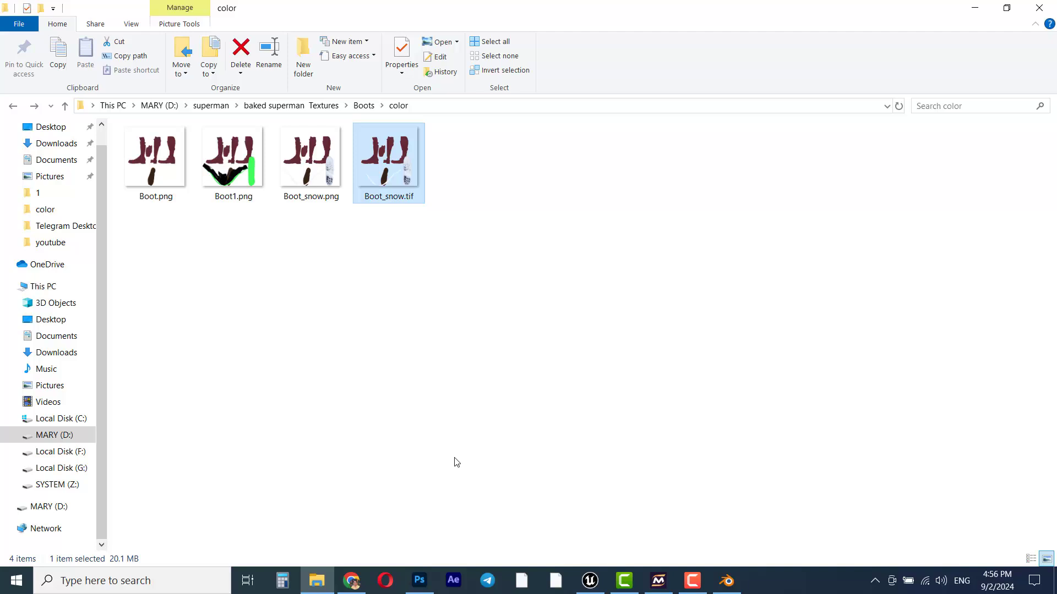
left_click(329, 189)
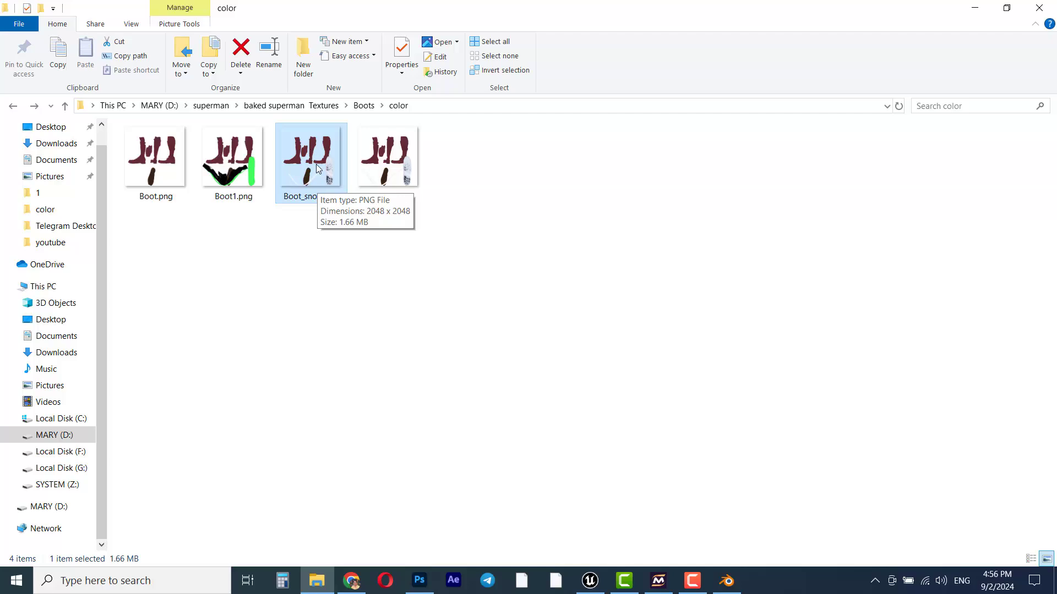
Switch back to Photoshop and try to generate a normal map from Layer 1
left_click(419, 580)
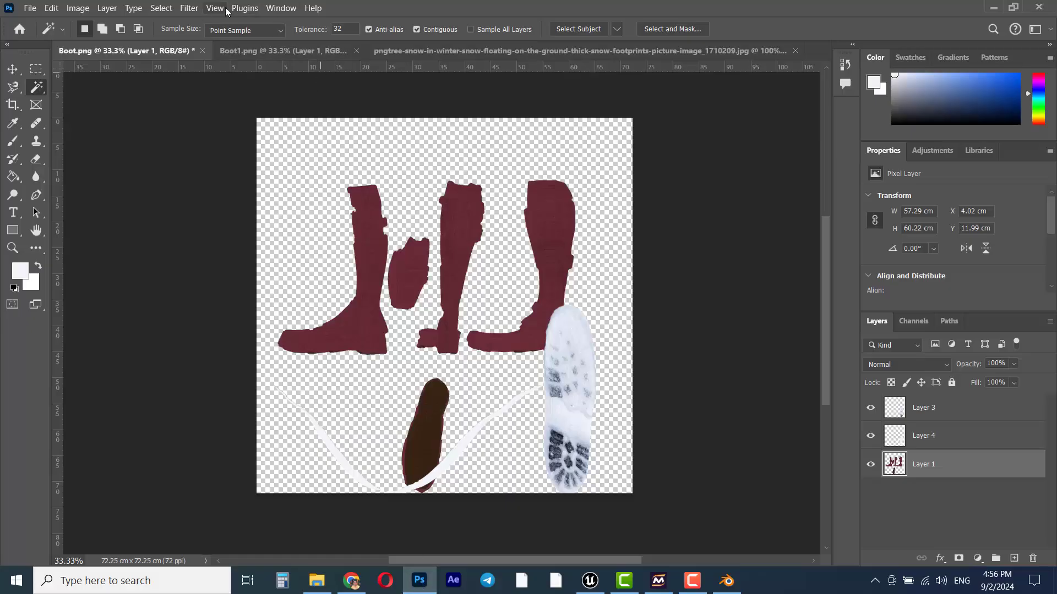
left_click(187, 8)
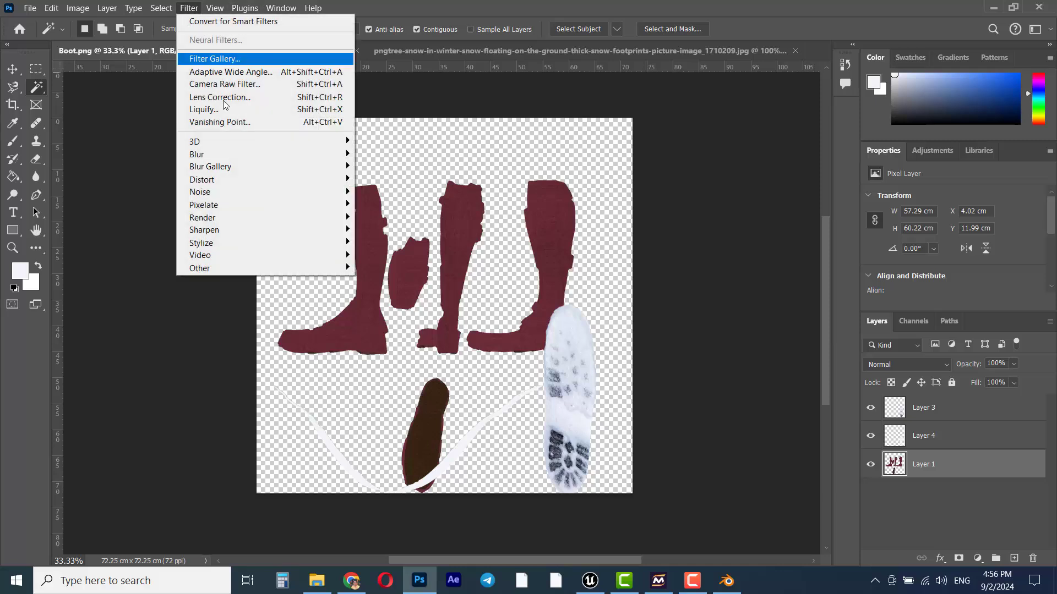
mouse_move(255, 143)
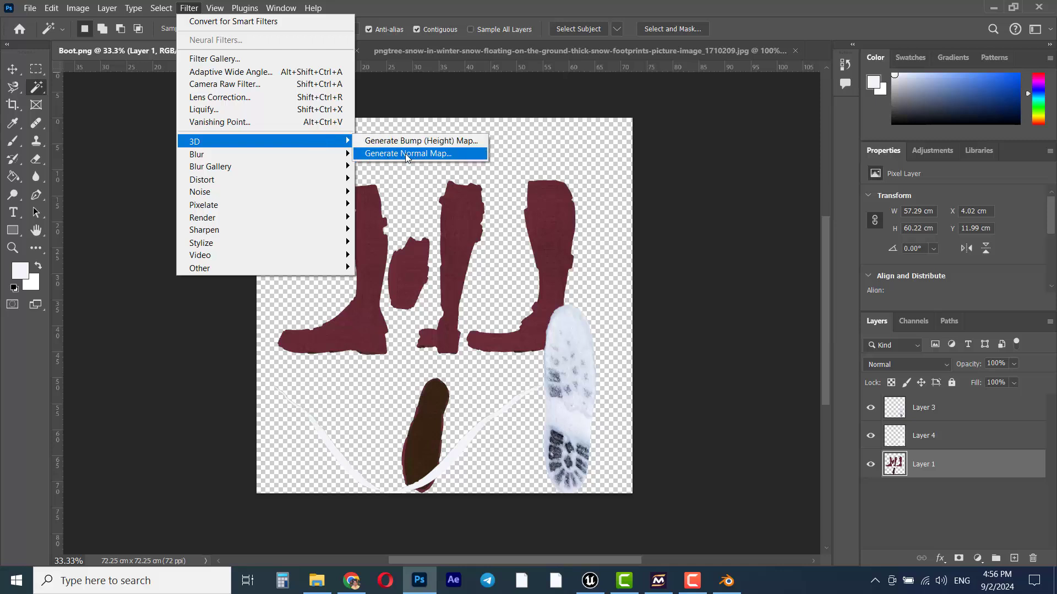
left_click(400, 157)
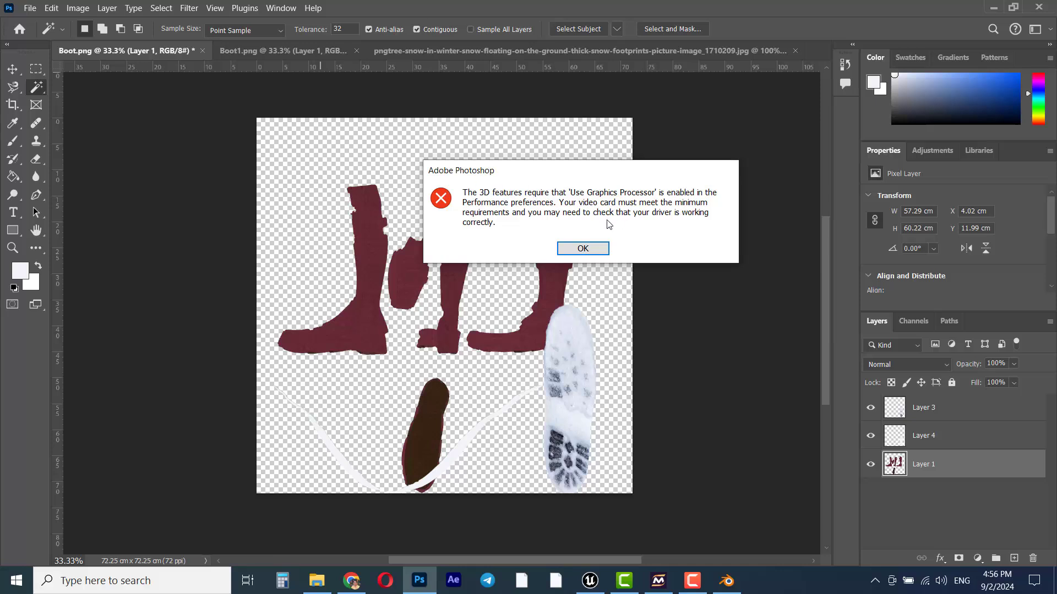
left_click(593, 251)
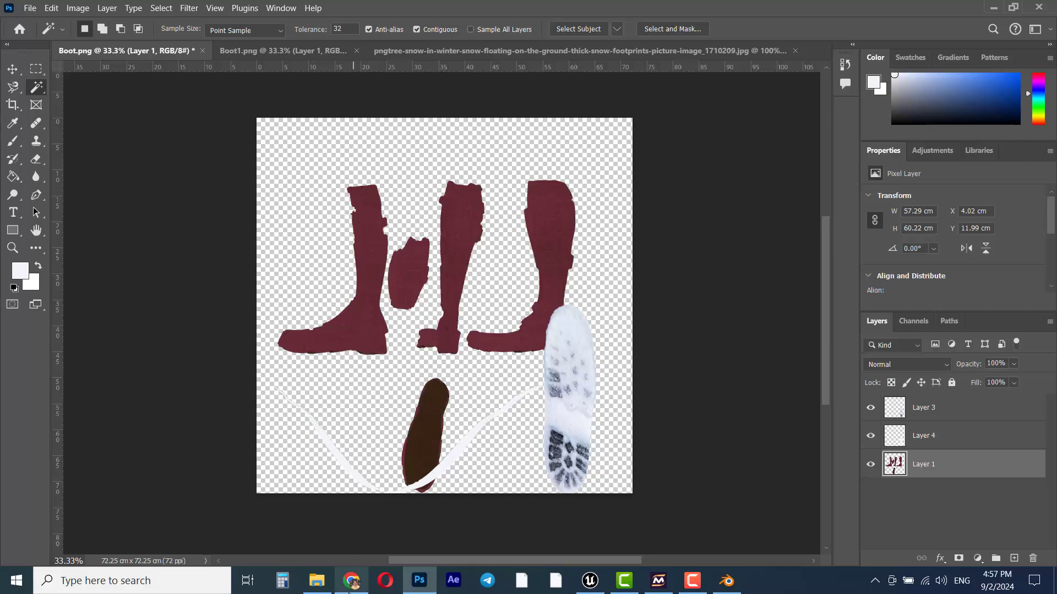
Switch to Chrome, search the web for "convert base color to normal map online" and open the SmartNormap 2.0 page
left_click(351, 582)
left_click(201, 14)
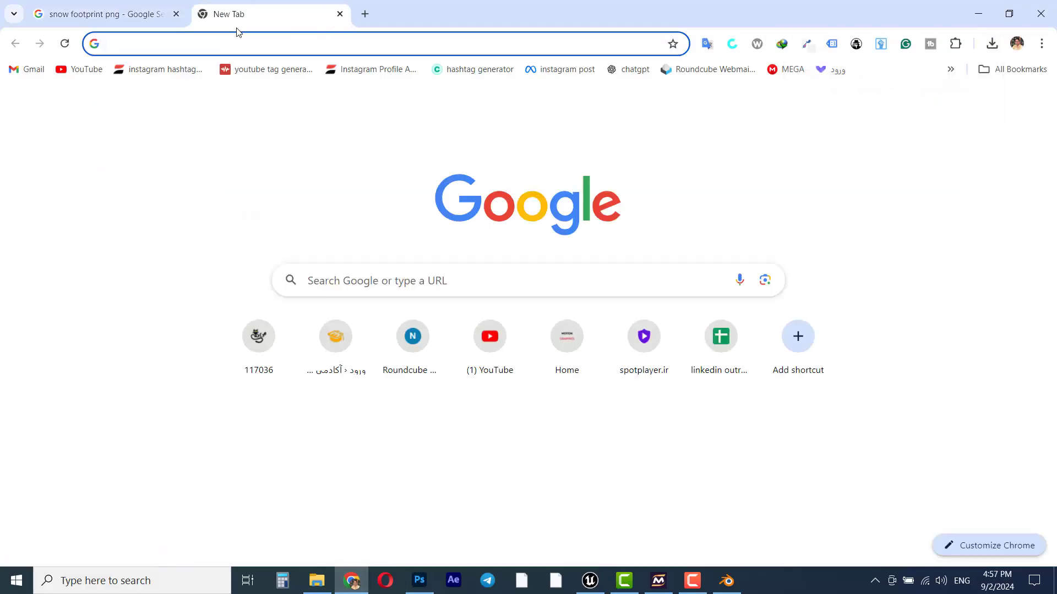
type("convert base color to normal map online")
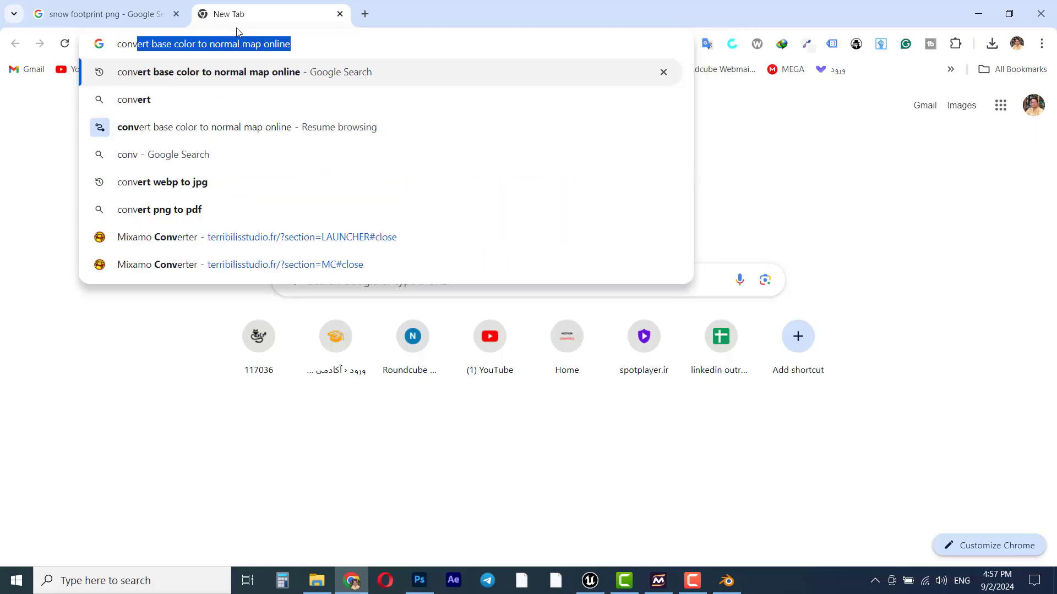
key("Return")
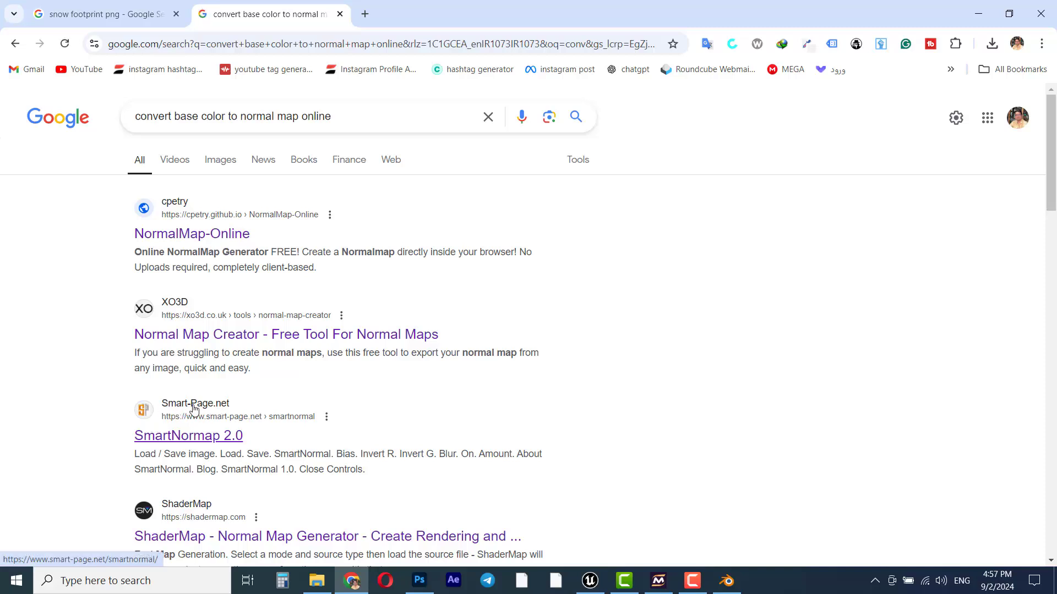
left_click(216, 436)
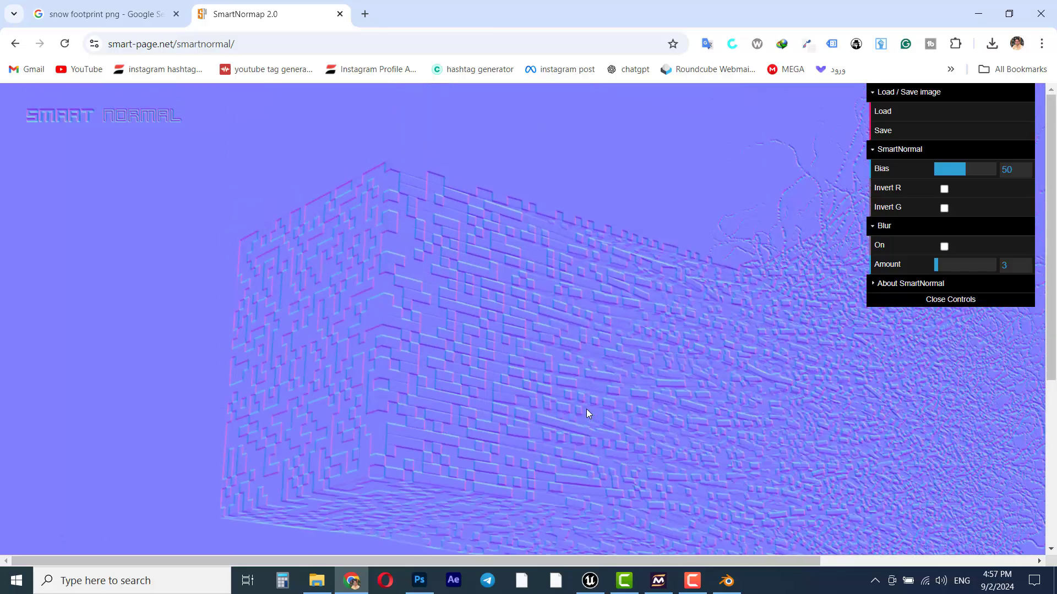
Try to load Boot_snow.tif into the normal map generator
left_click(898, 112)
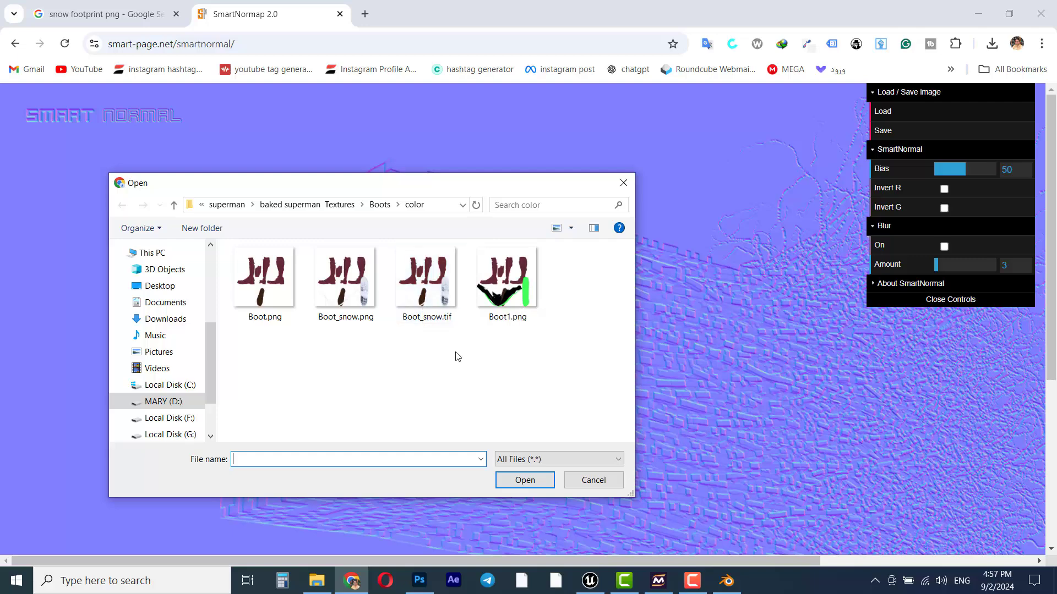
left_click(433, 297)
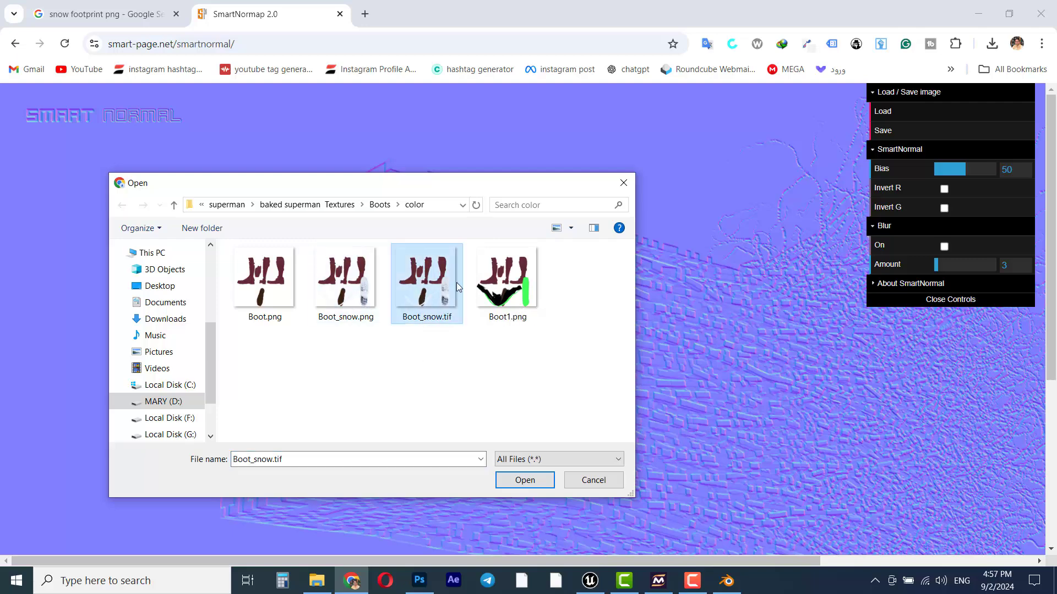
double_click(423, 308)
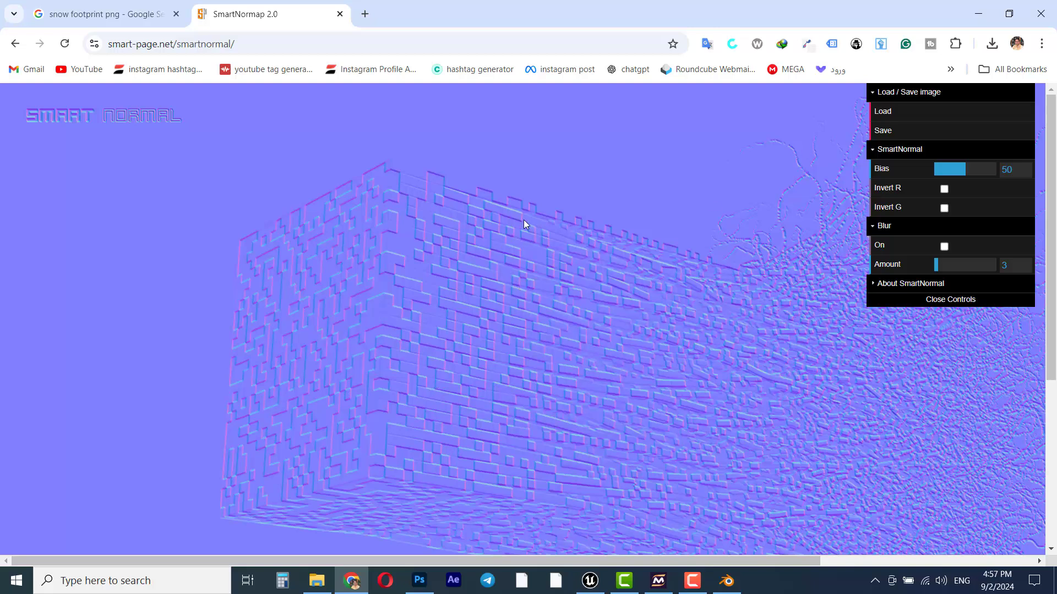
Load Boot_snow.png into the normal map generator and look over the generated map
left_click(894, 112)
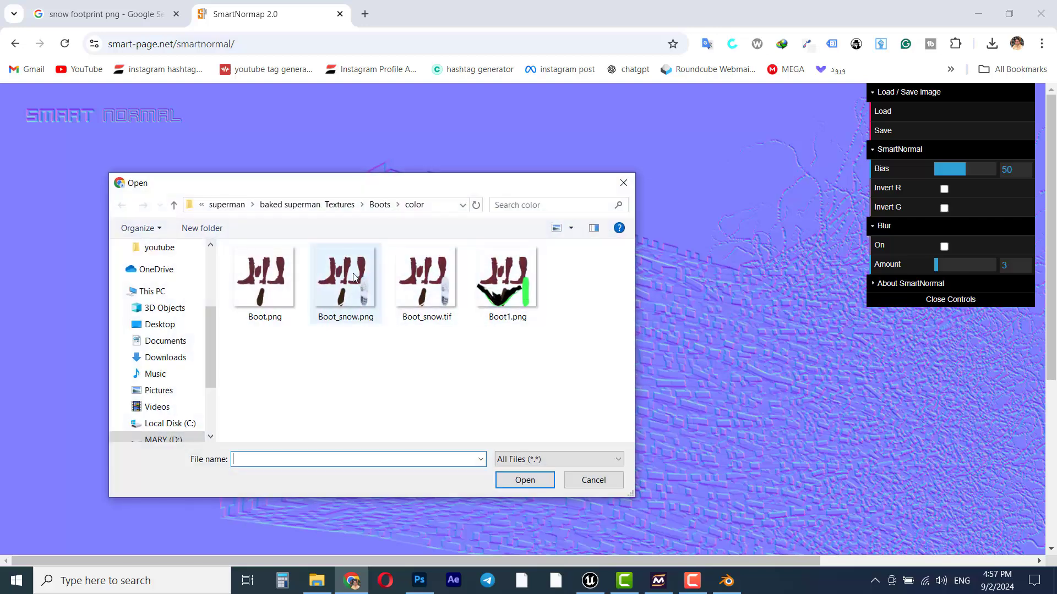
double_click(353, 281)
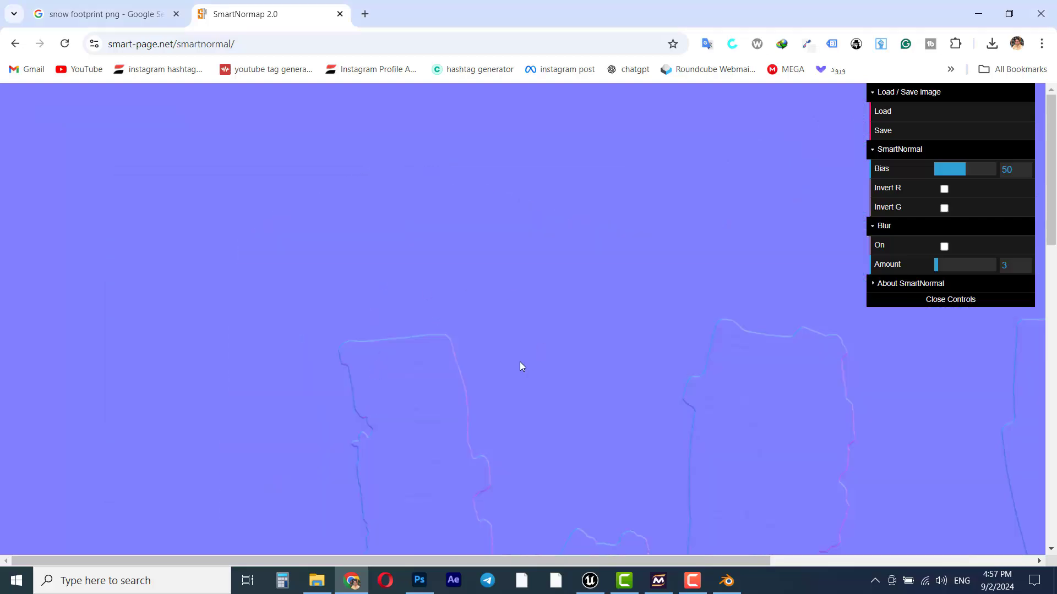
scroll(520, 363, "down", 10)
scroll(463, 425, "down", 2)
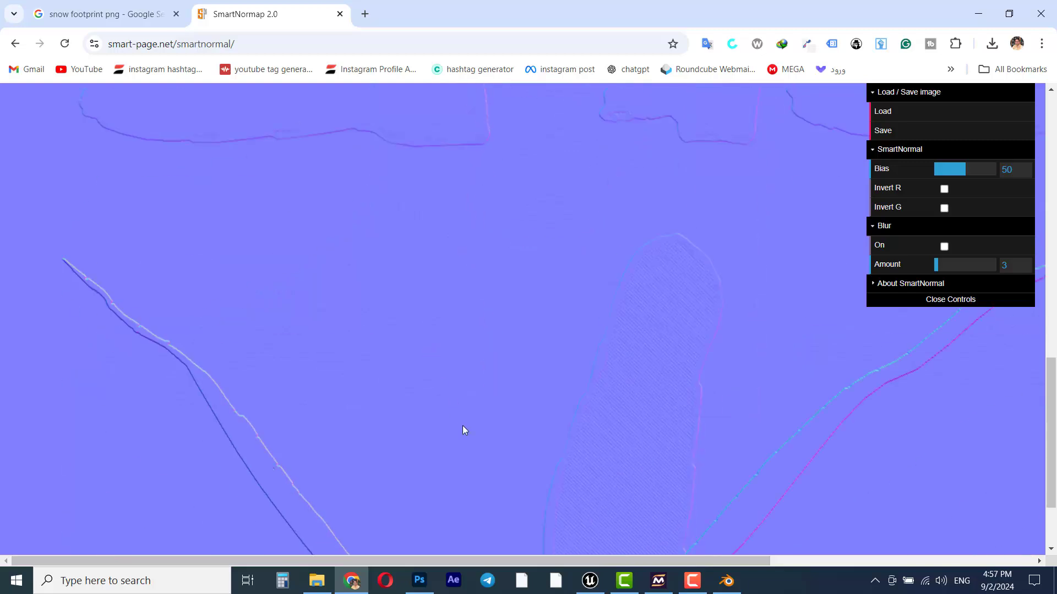
scroll(462, 429, "up", 10)
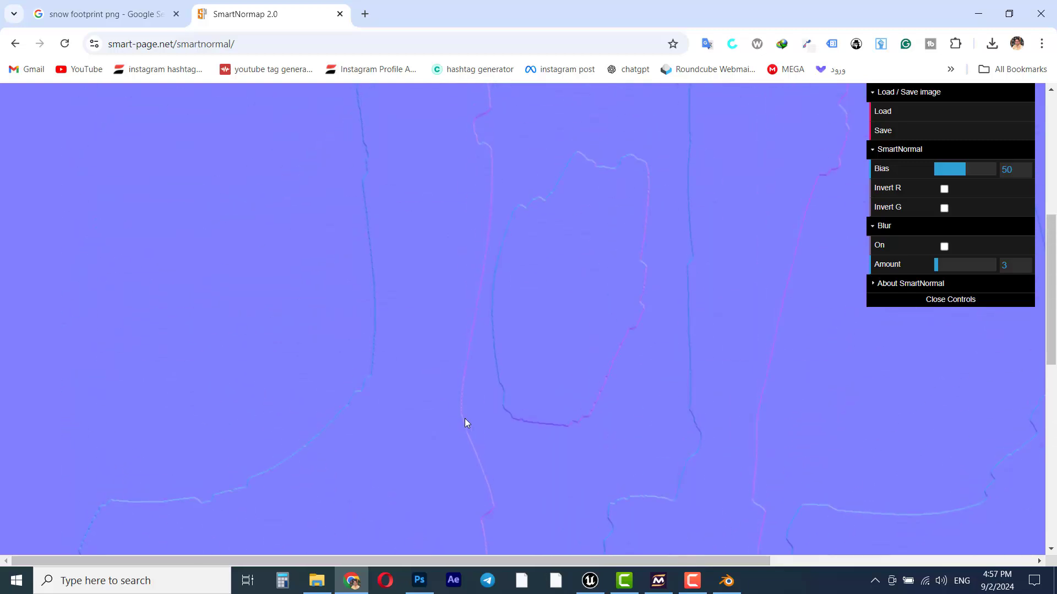
Set the normal map's Bias to 100 and check the effect across the boot shapes
left_click(1018, 168)
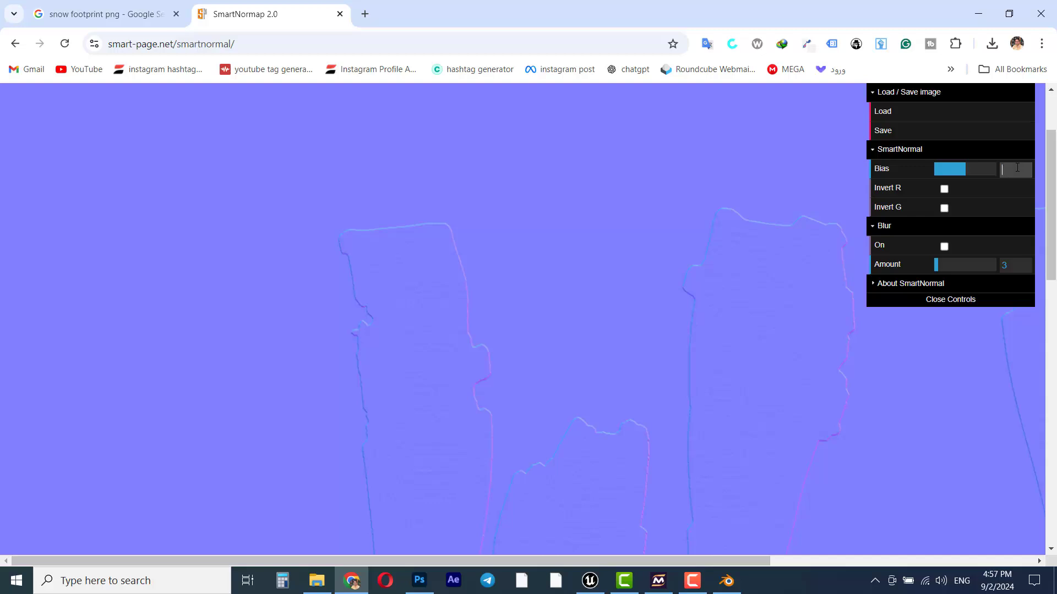
type("100")
key("Return")
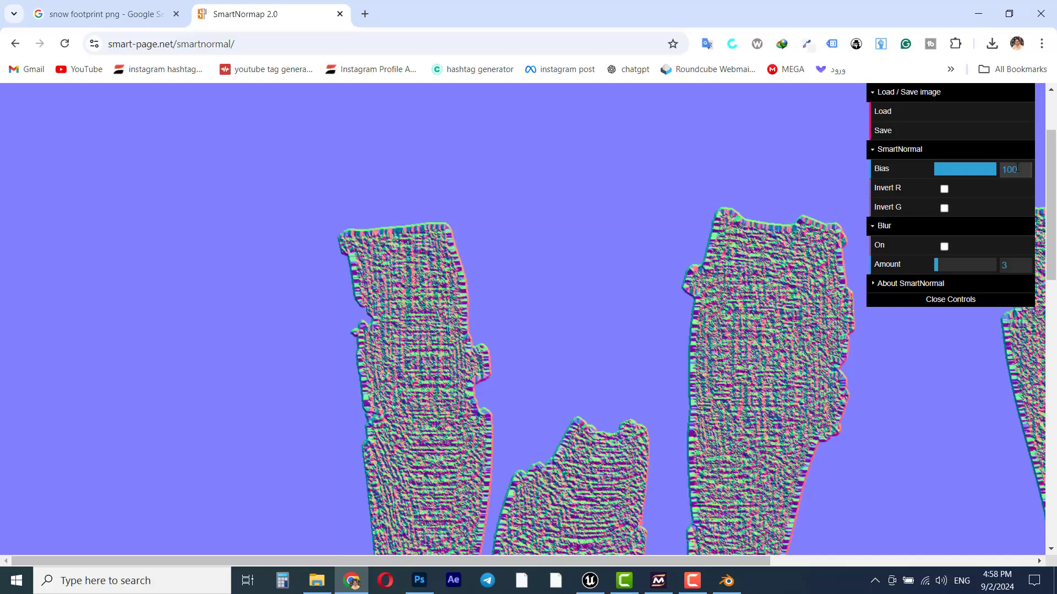
scroll(632, 372, "down", 13)
scroll(632, 425, "down", 1)
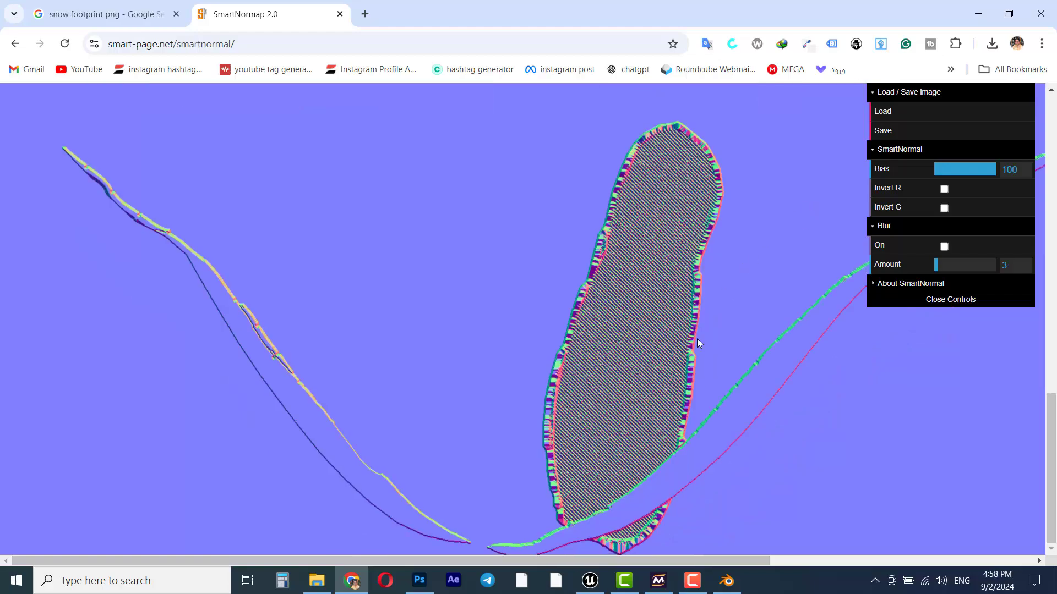
scroll(647, 336, "up", 15)
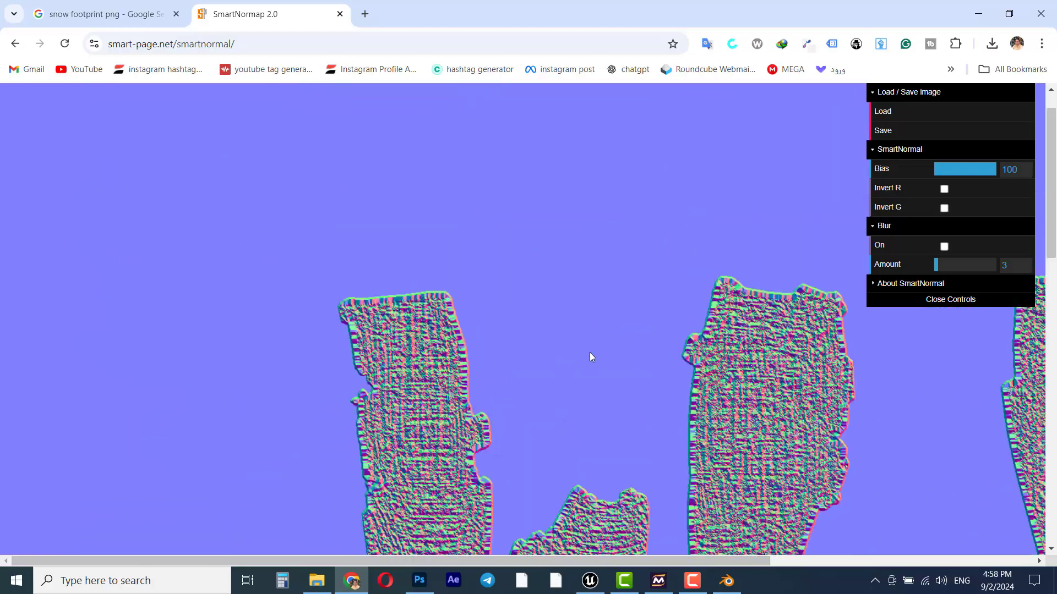
Open the normal map's Bias value for editing
left_click(1013, 169)
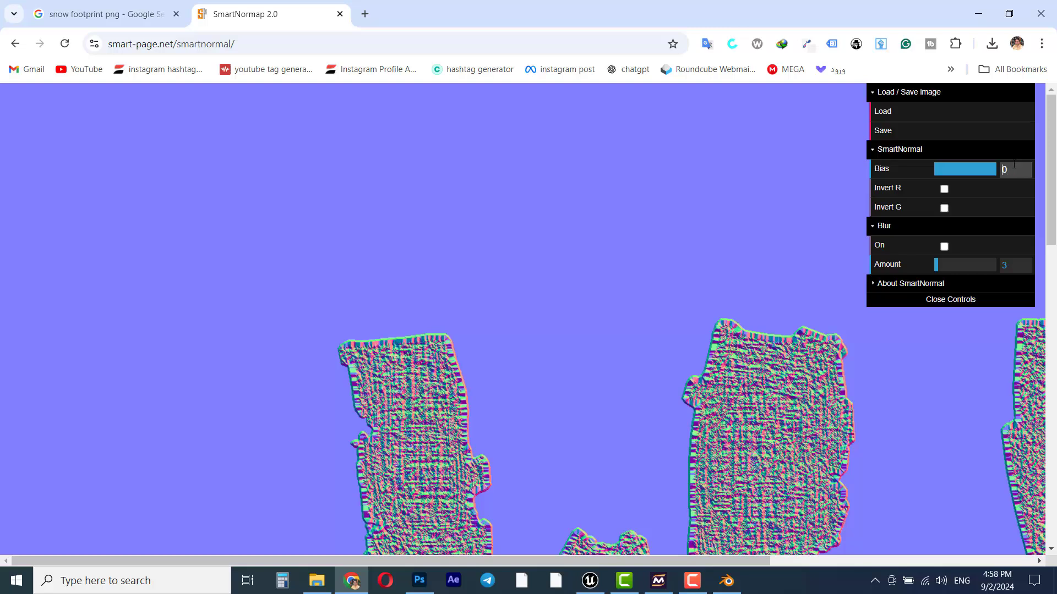
Set the normal map's Bias to 70 and inspect the result across the whole boot texture
type("70")
key("Return")
scroll(755, 316, "down", 15)
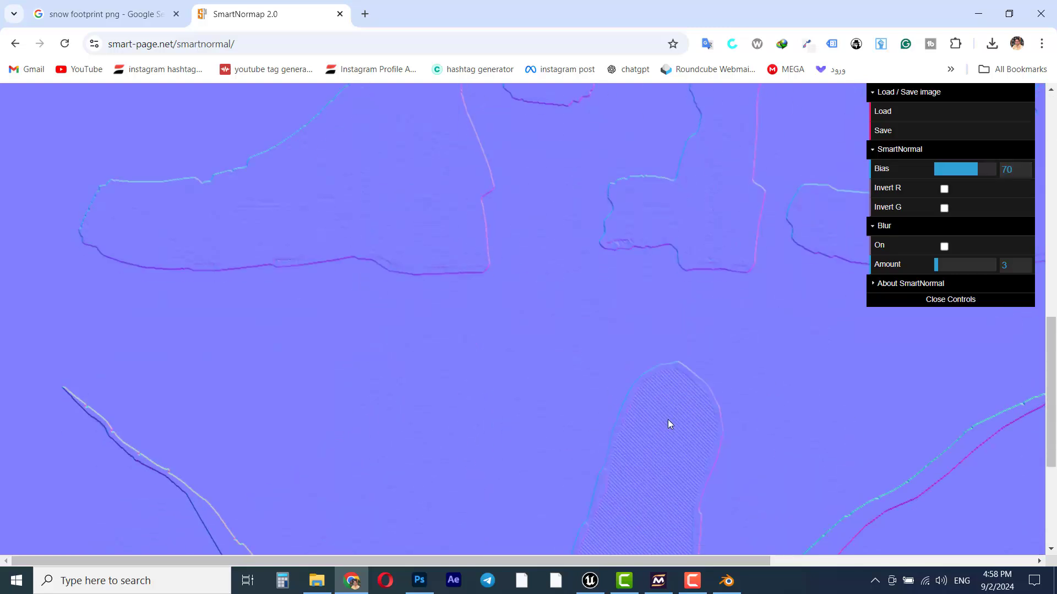
scroll(598, 396, "up", 10)
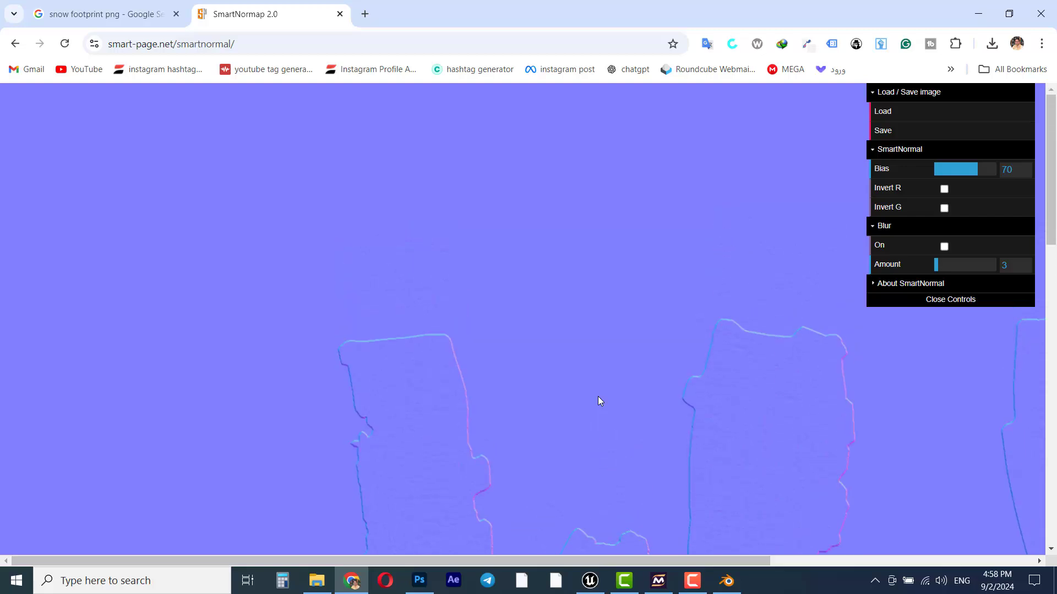
scroll(599, 417, "down", 12)
scroll(622, 419, "up", 10)
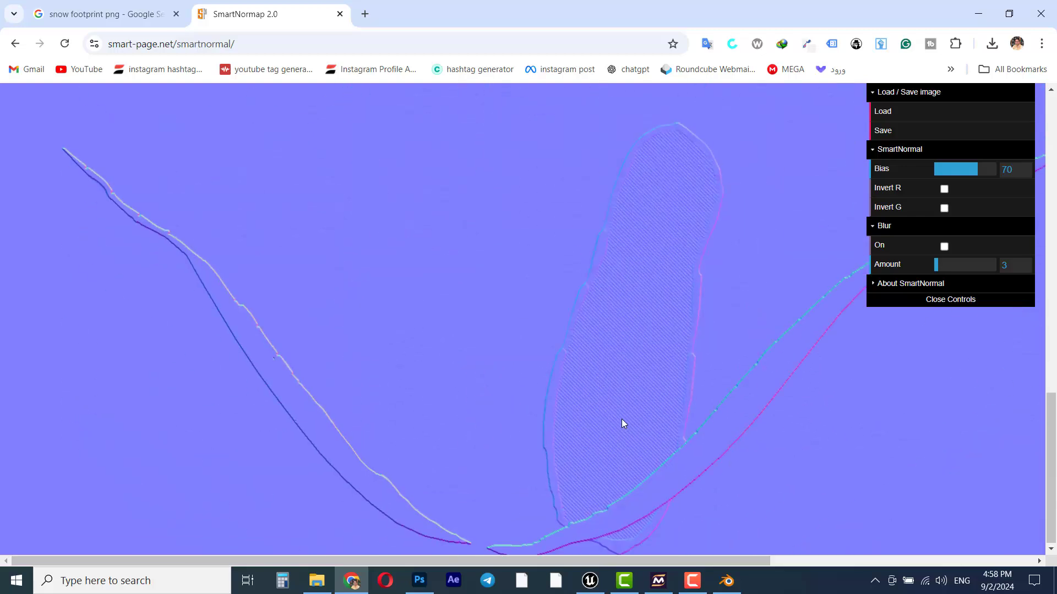
scroll(622, 419, "up", 5)
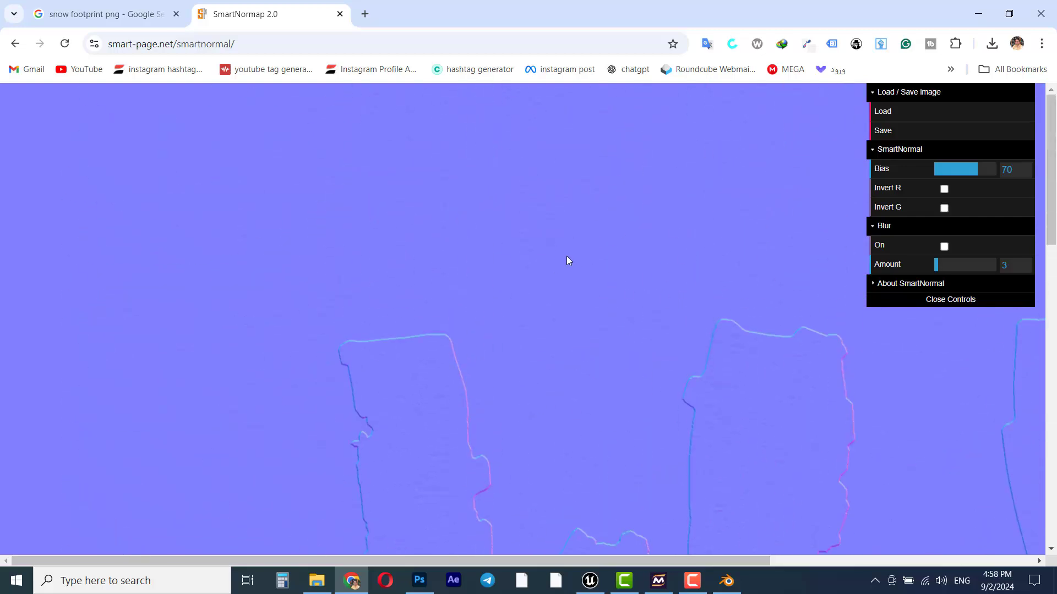
Export the generated normal map and save it as the PNG image boot_snow_normal in the Boots color folder
left_click(893, 139)
scroll(430, 360, "down", 9)
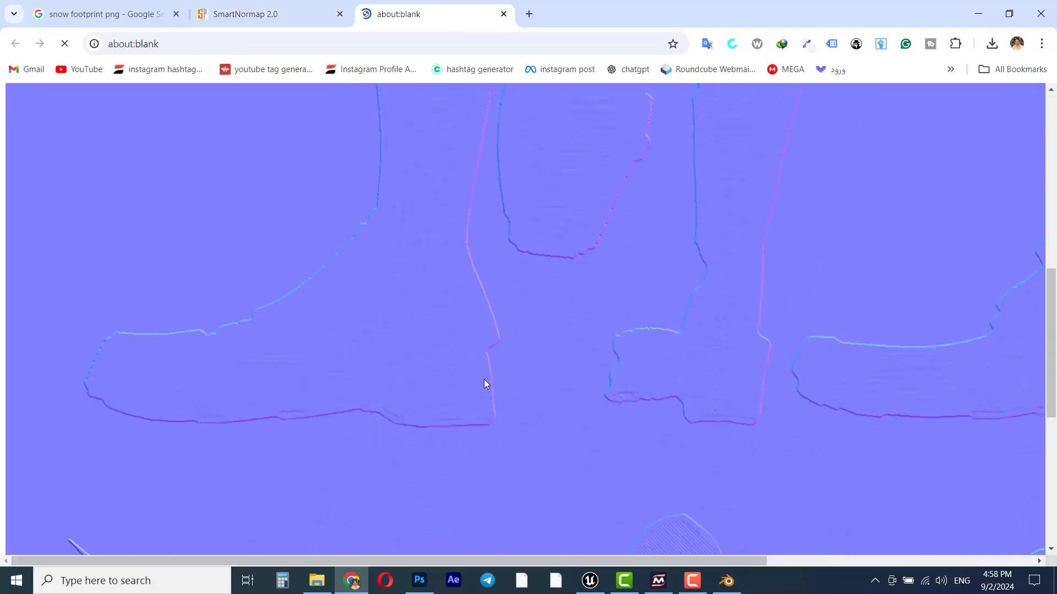
scroll(511, 311, "down", 5)
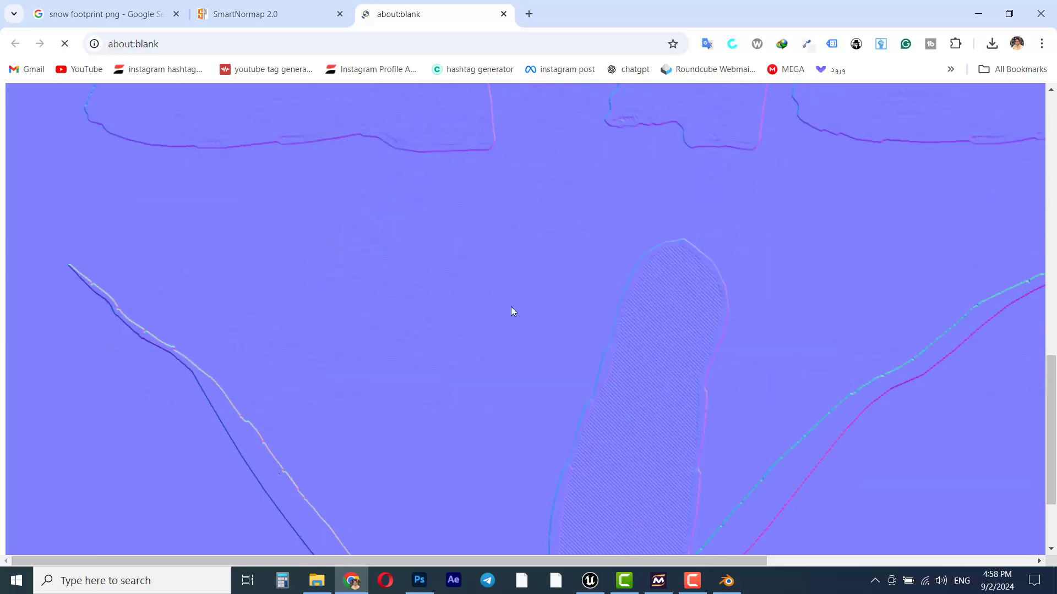
right_click(547, 225)
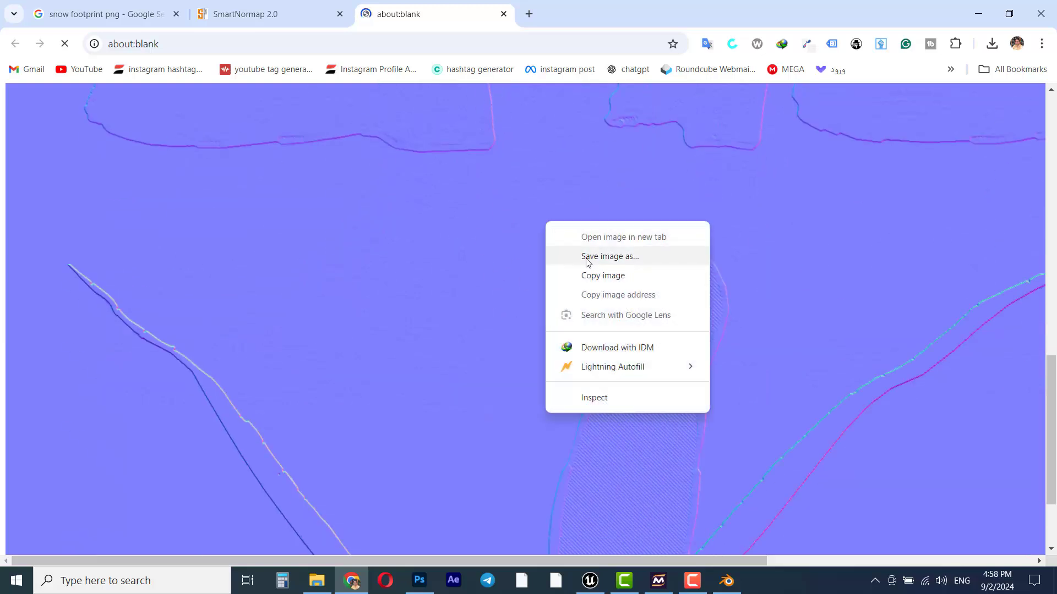
left_click(622, 257)
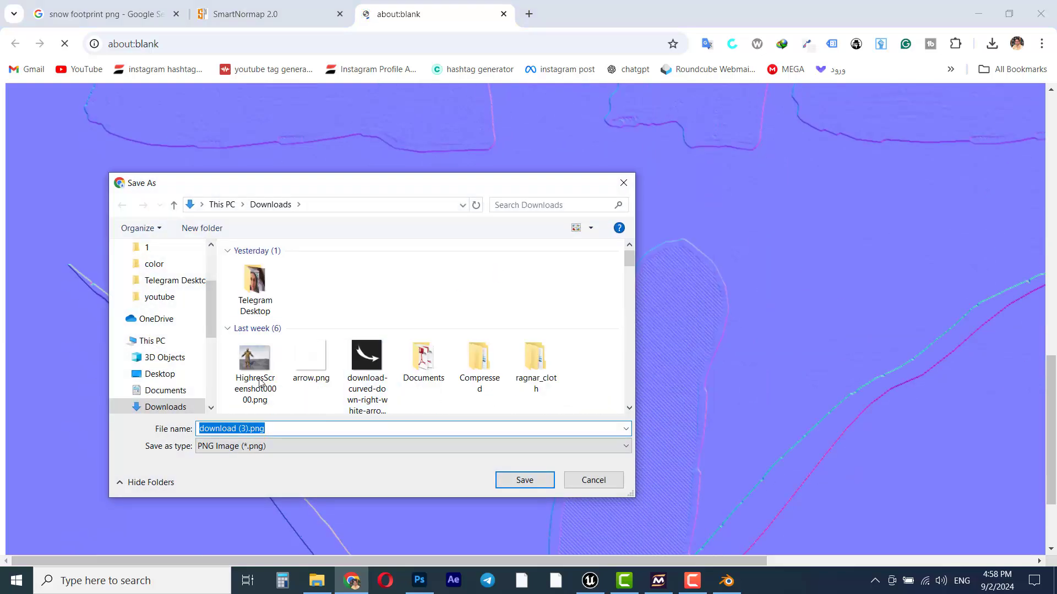
left_click(160, 266)
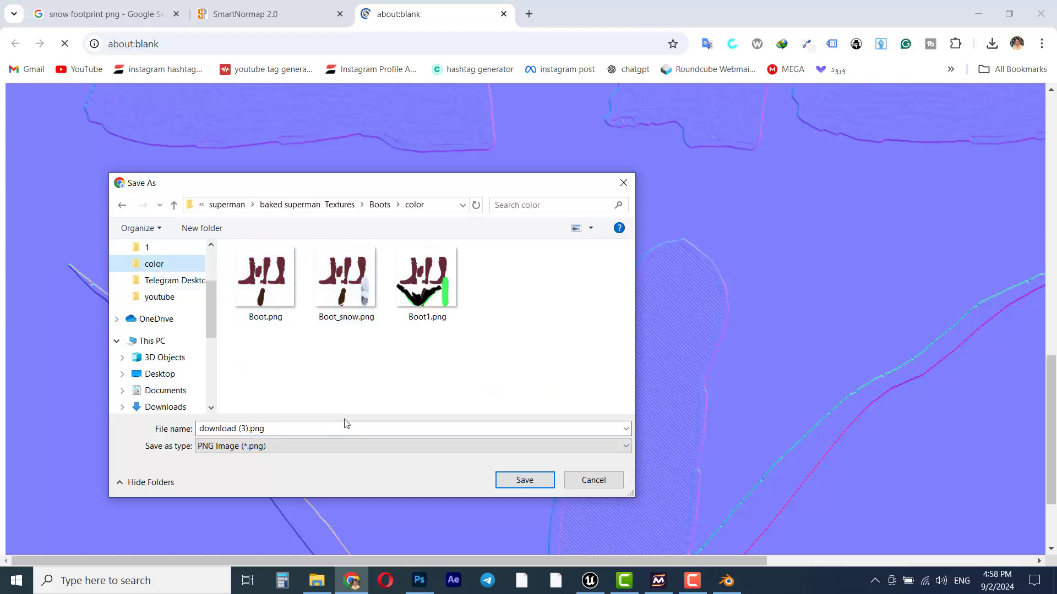
left_click(288, 432)
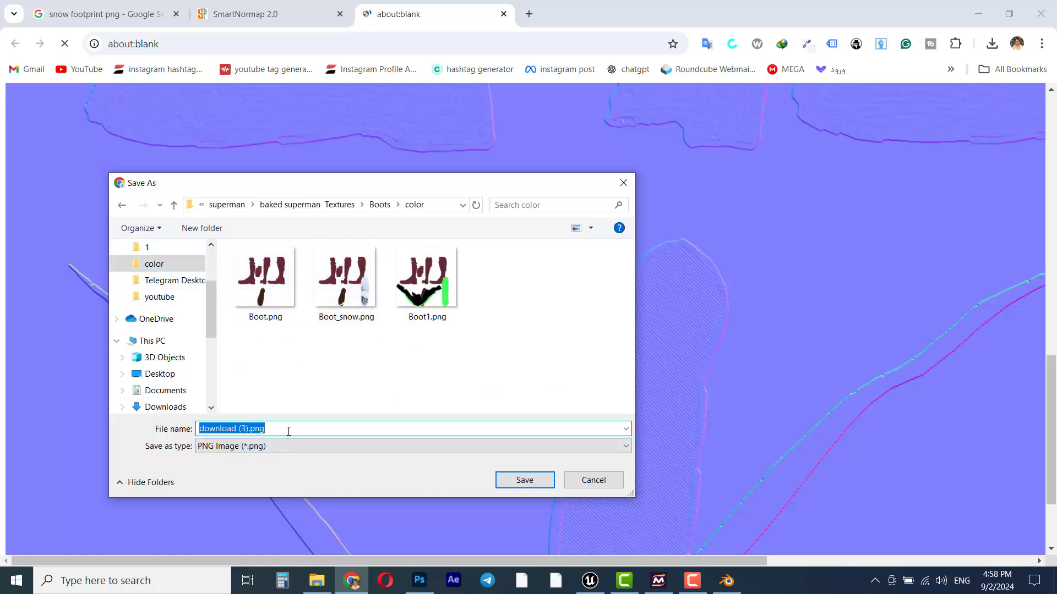
type("boot")
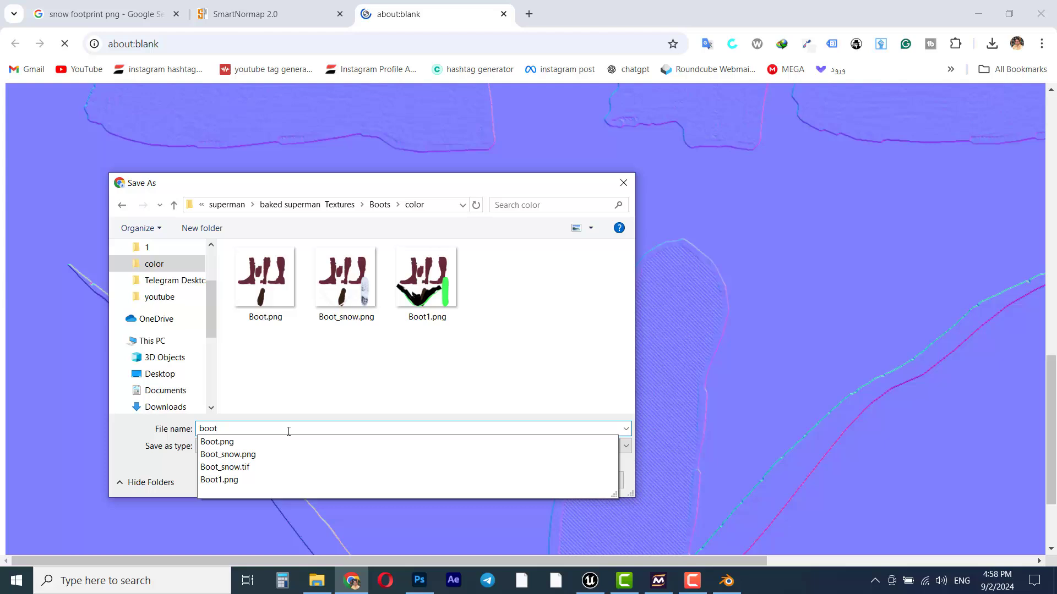
type("_snow")
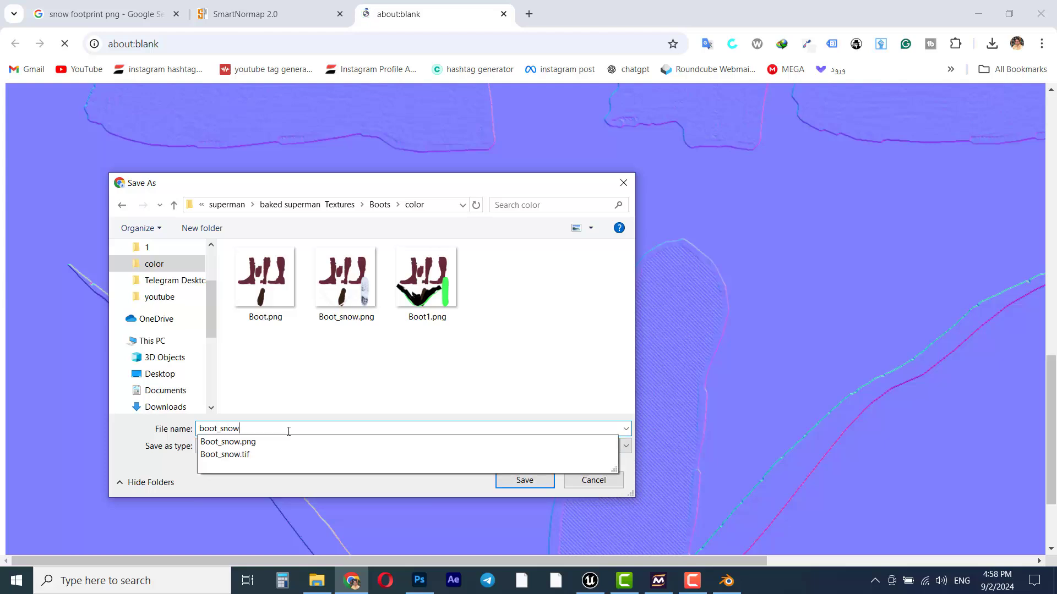
type("_normal")
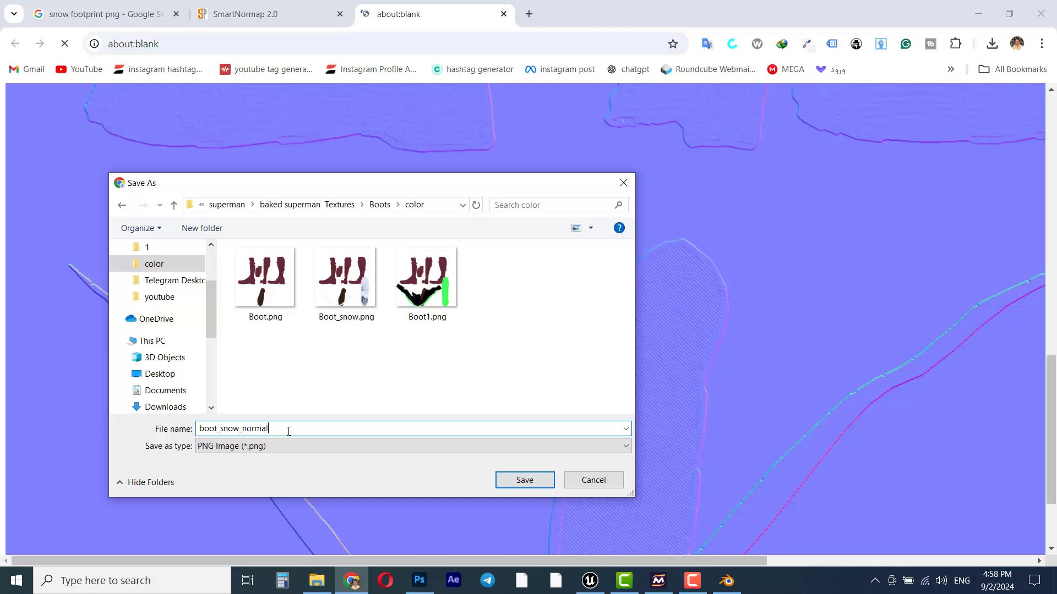
key("Return")
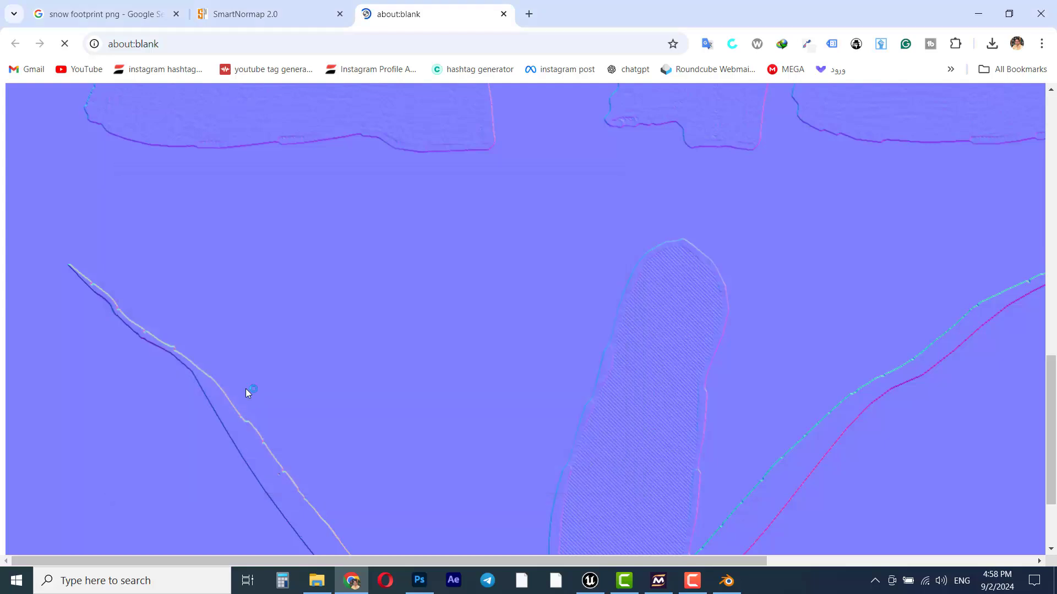
Switch to File Explorer and check the color folder for the saved boot_snow_normal.png
left_click(316, 581)
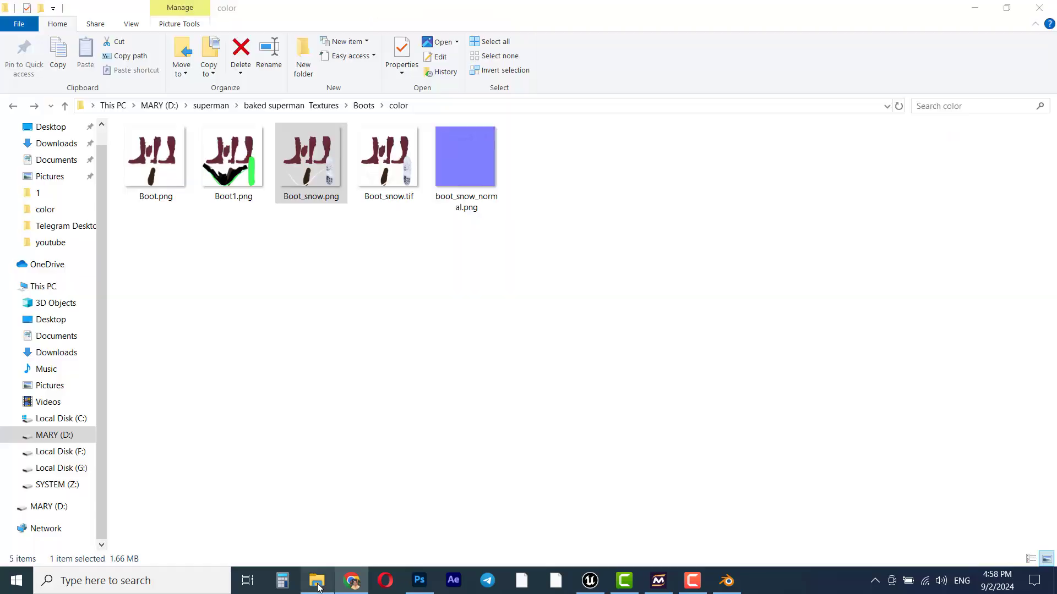
left_click(496, 183)
left_click(548, 170)
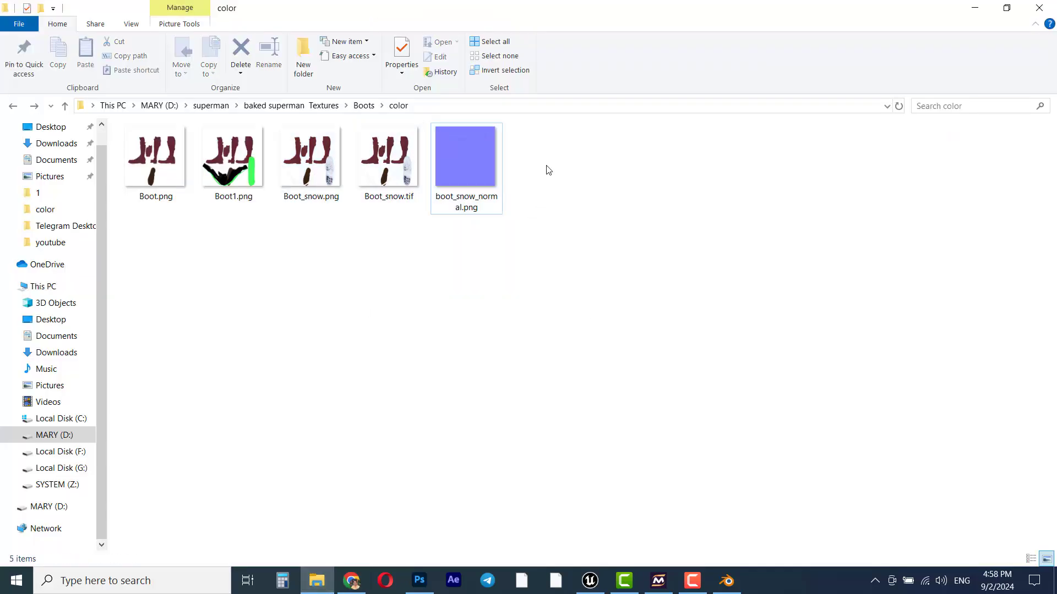
Switch to Blender, look over the painted boot sole's UV layout, and close the program without saving changes
left_click(725, 580)
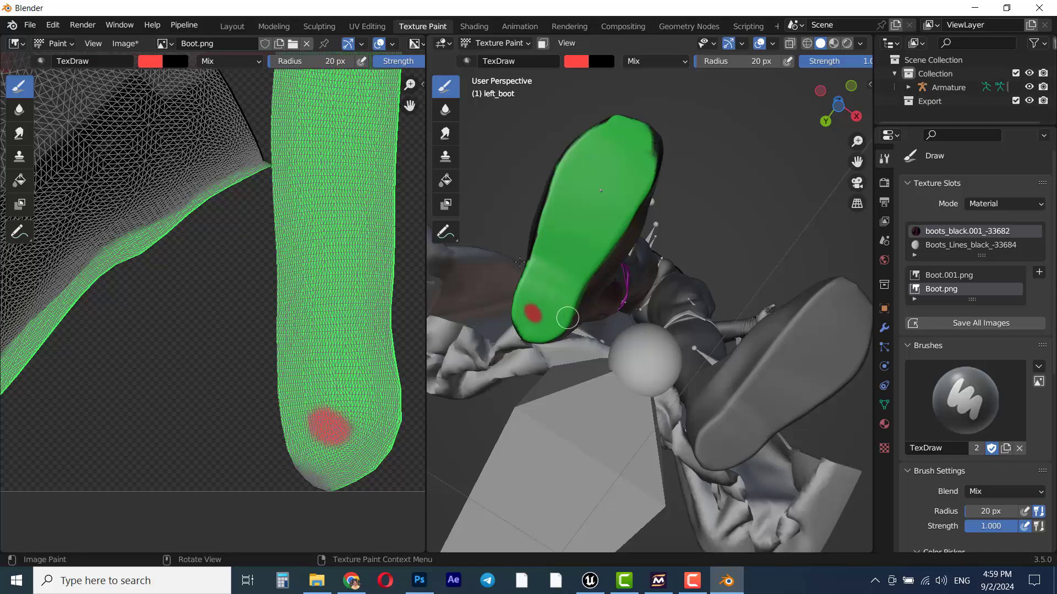
scroll(361, 373, "down", 3)
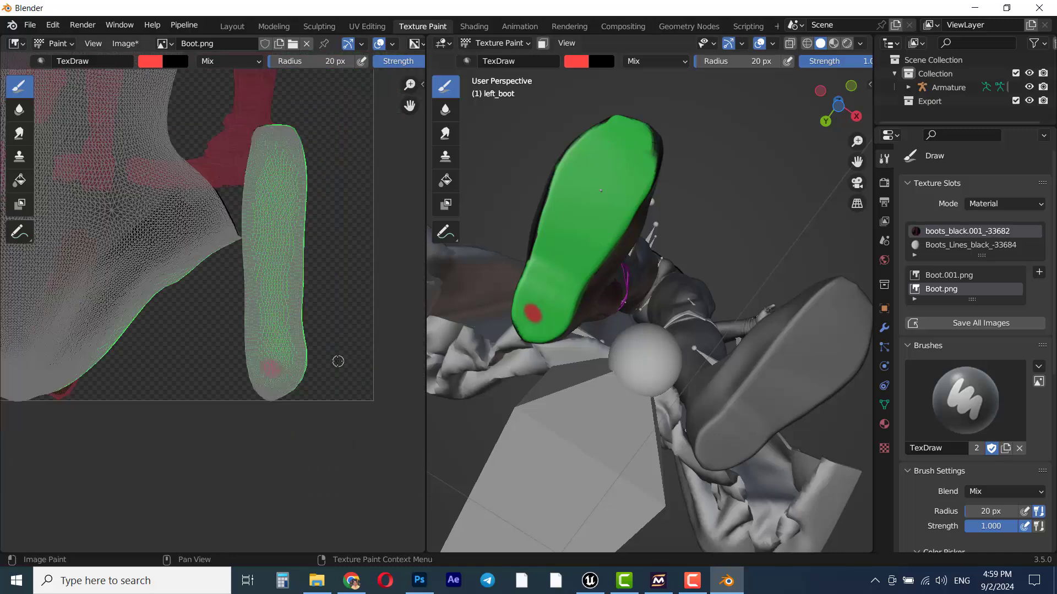
scroll(337, 361, "up", 3)
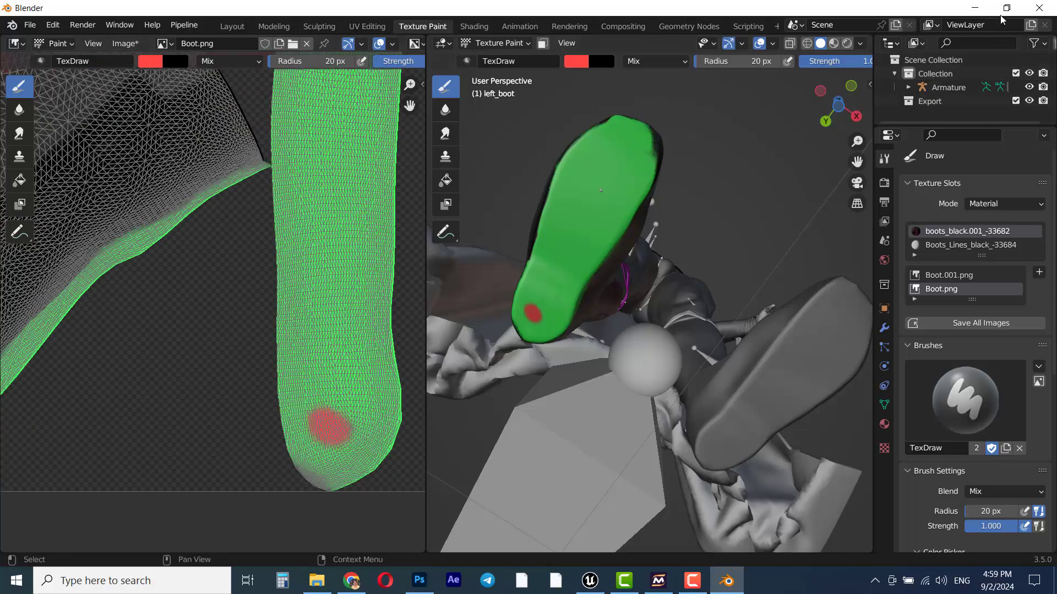
left_click(1026, 14)
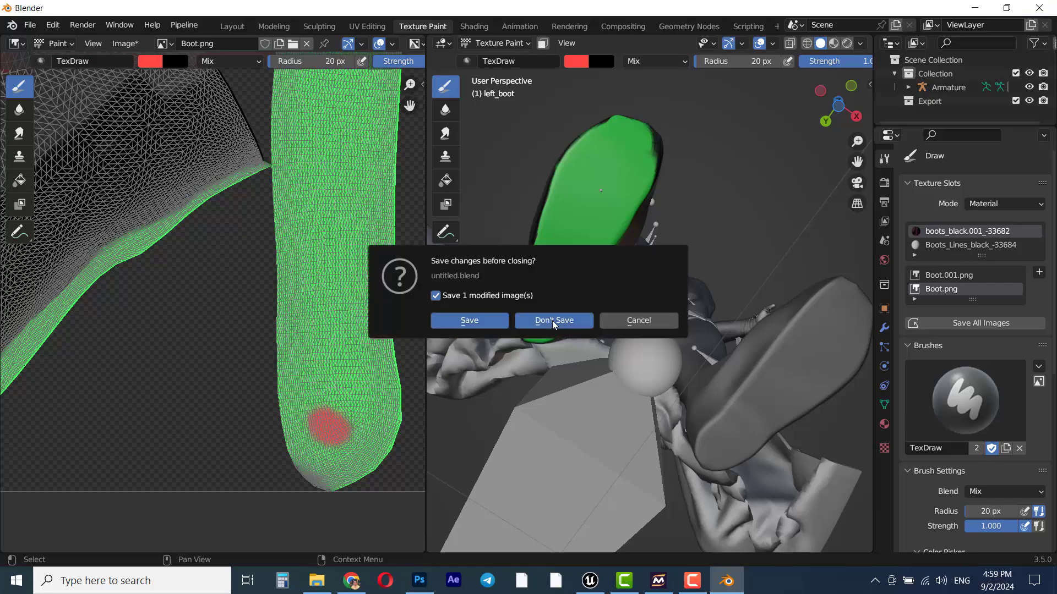
left_click(553, 321)
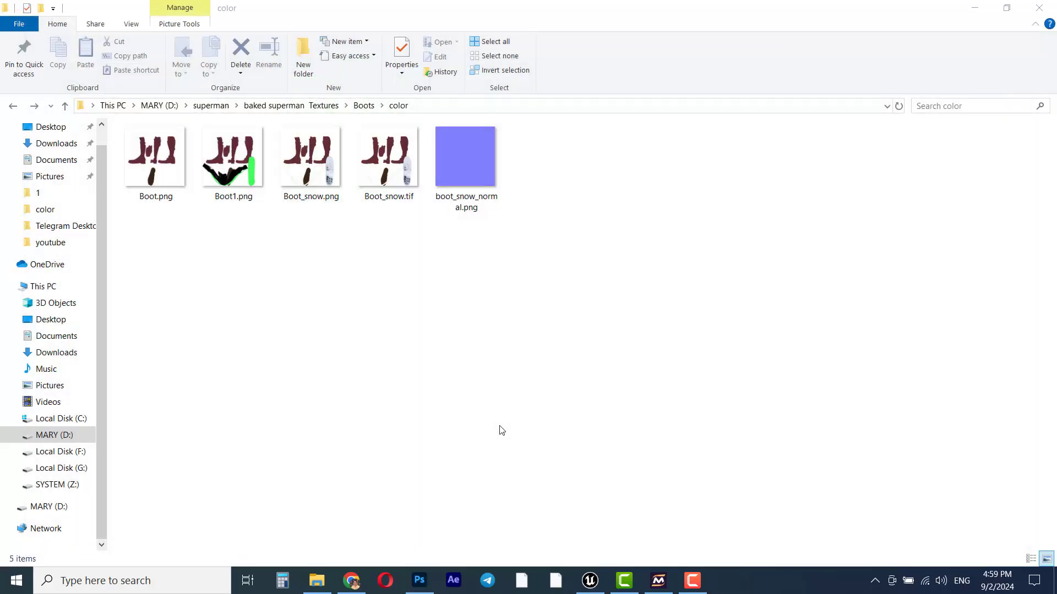
Import Boot_snow.png, Boot_snow.tif and boot_snow_normal.png from File Explorer into Unreal Engine's boots textures folder, accepting the override of the Boot_snow asset
left_click(590, 581)
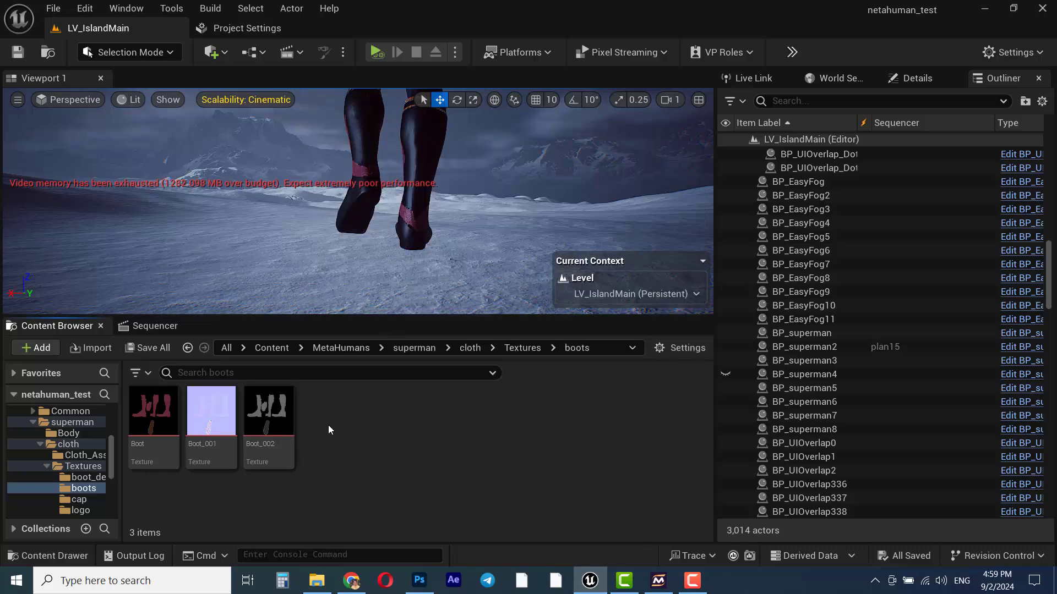
left_click(317, 580)
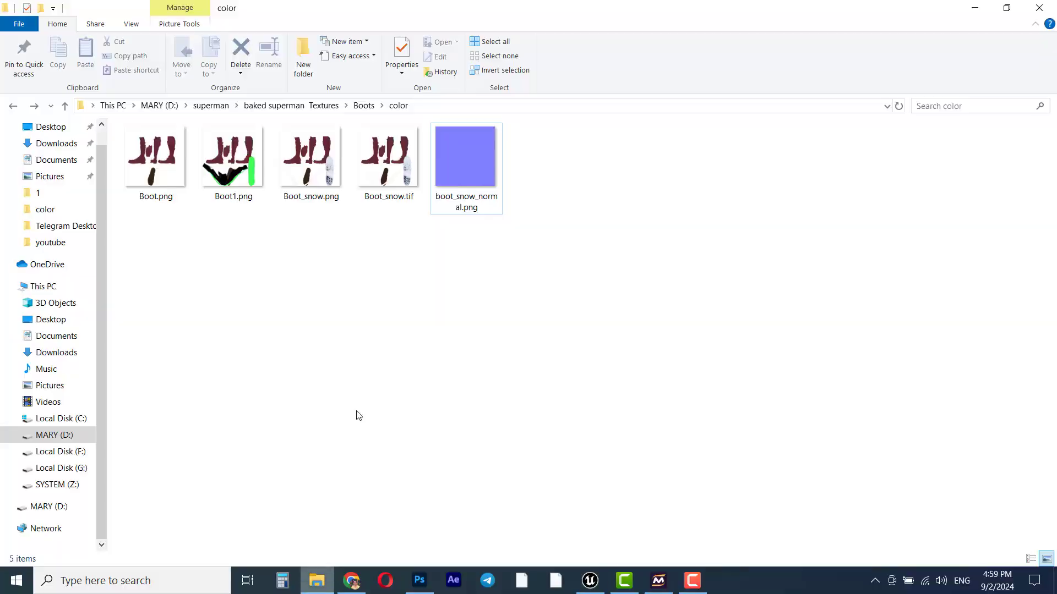
left_click(312, 176)
left_click(358, 198, "ctrl")
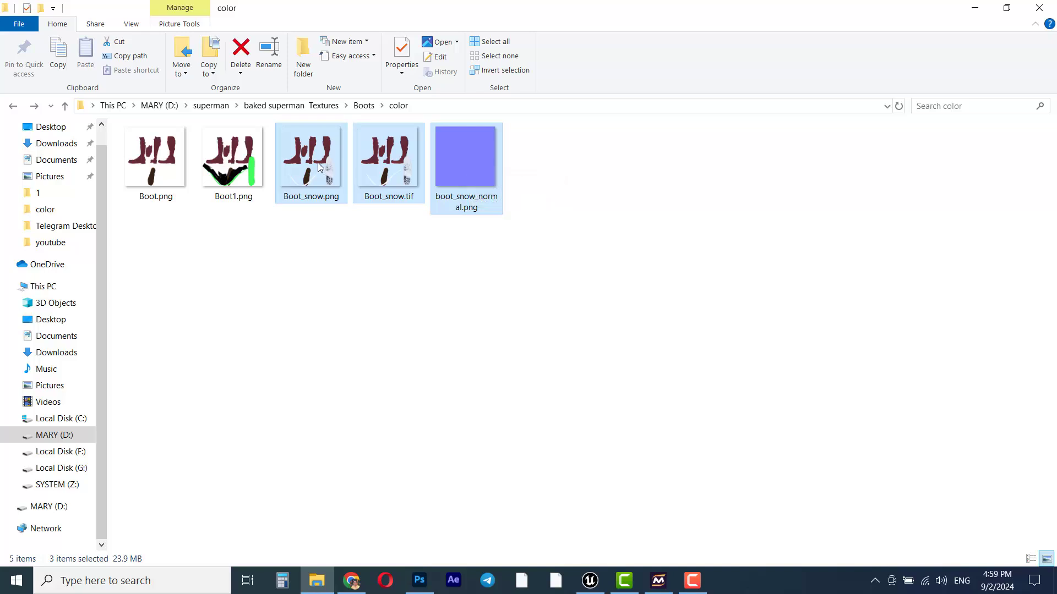
left_click_drag(337, 201, 419, 448)
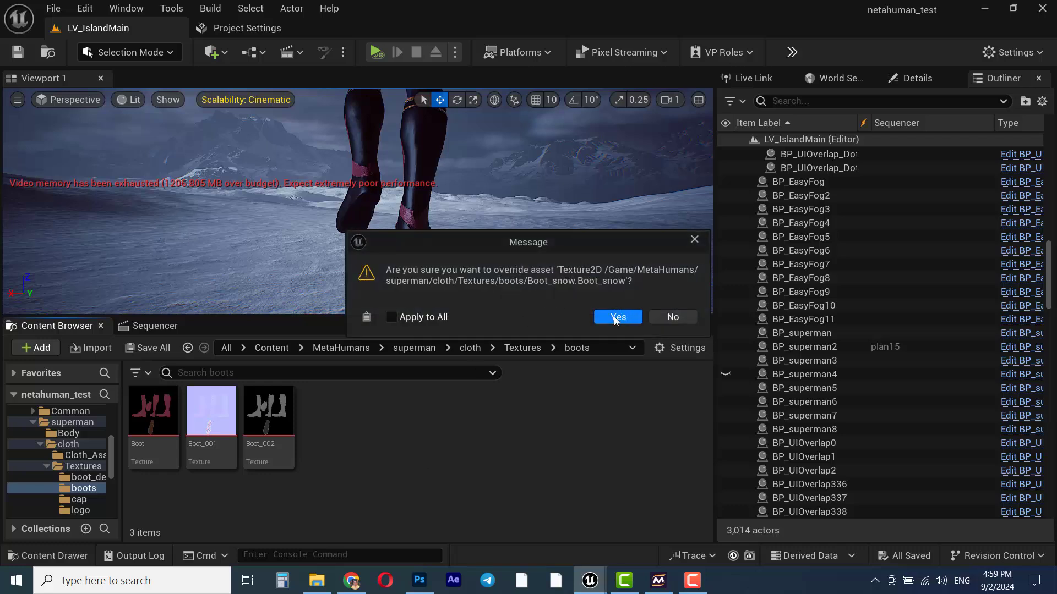
left_click(615, 318)
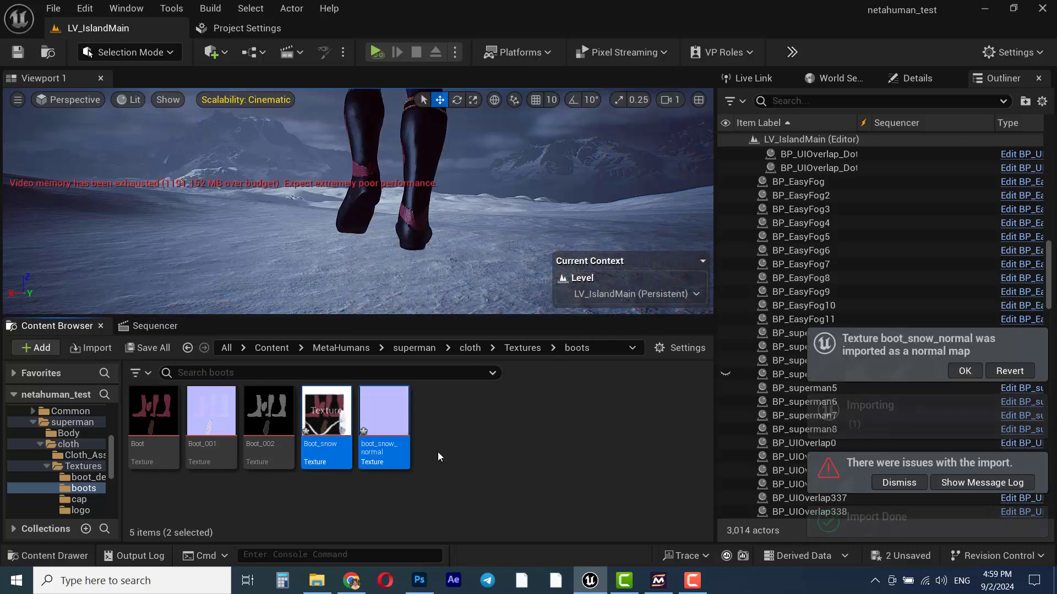
left_click(451, 477)
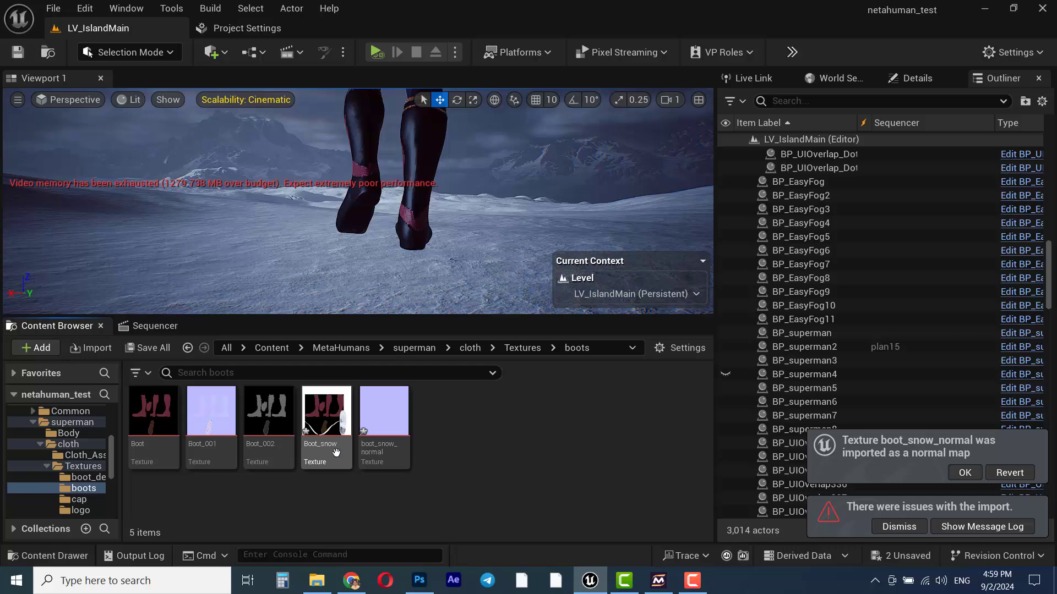
Open the imported Boot_snow texture to examine its transparency, close it, and look at the character's boots in the level
left_click(330, 432)
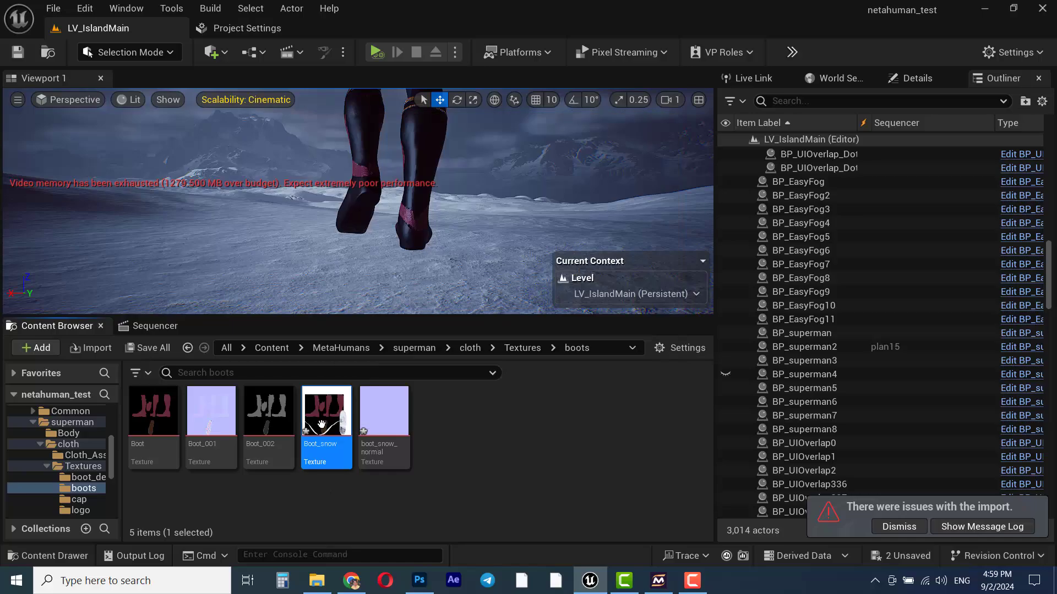
double_click(321, 424)
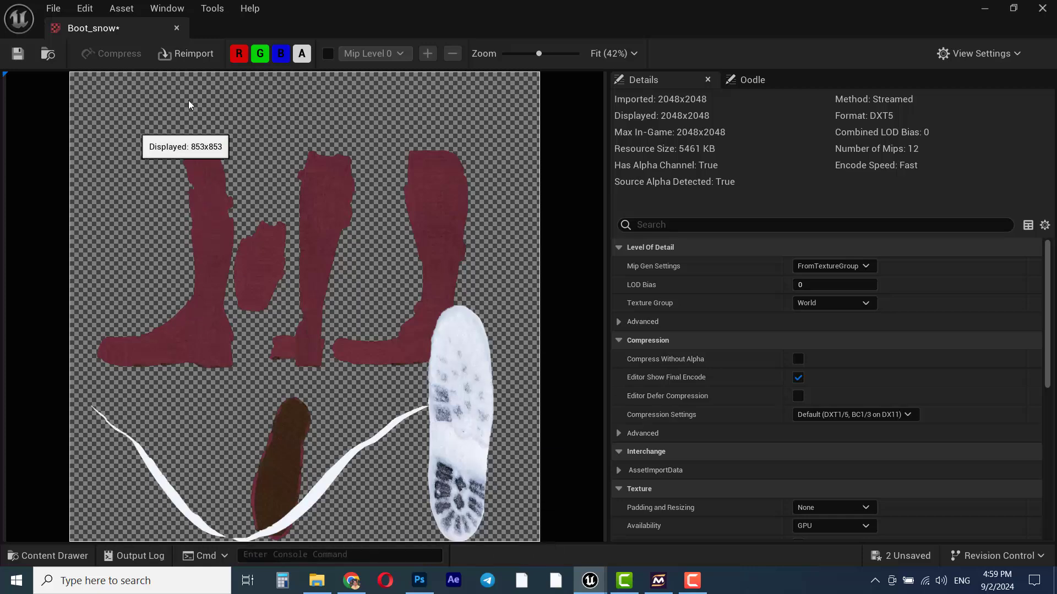
left_click(180, 32)
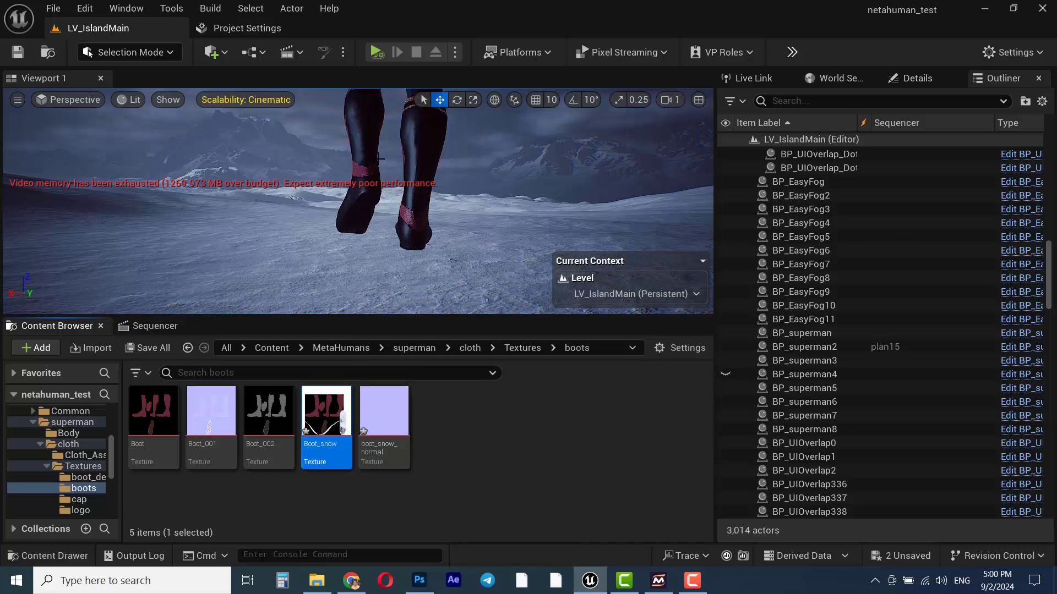
right_click_drag(371, 243, 373, 223)
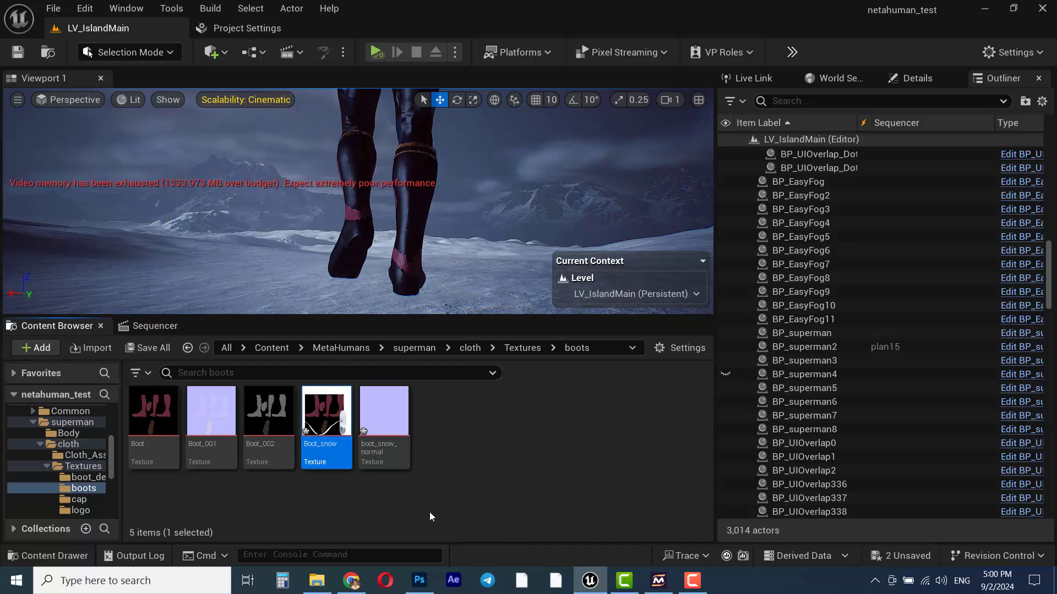
Delete the Boot_snow texture from the boots folder
mouse_move(311, 423)
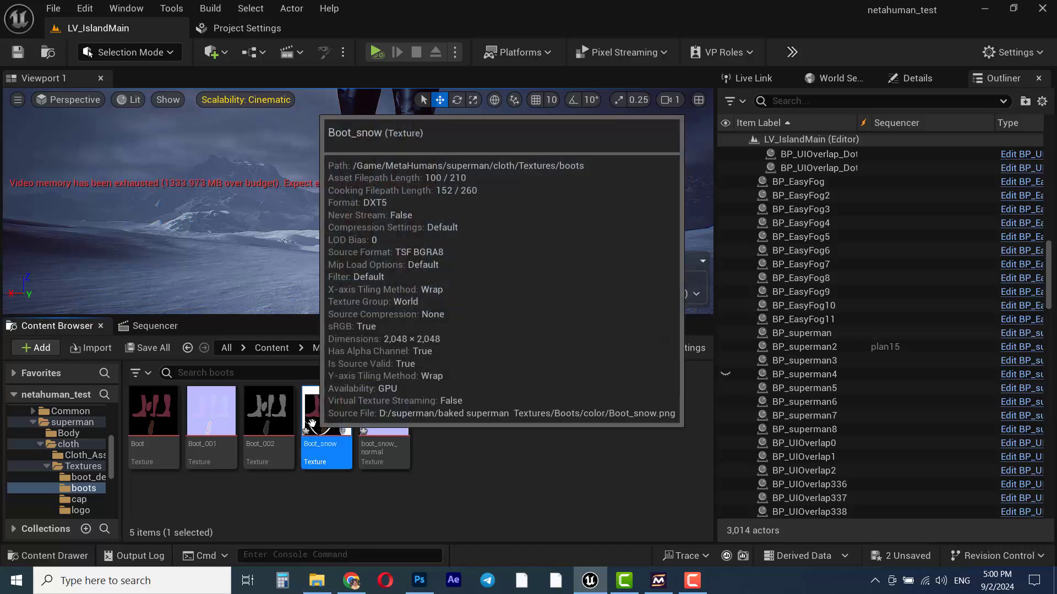
key("Delete")
left_click(444, 511)
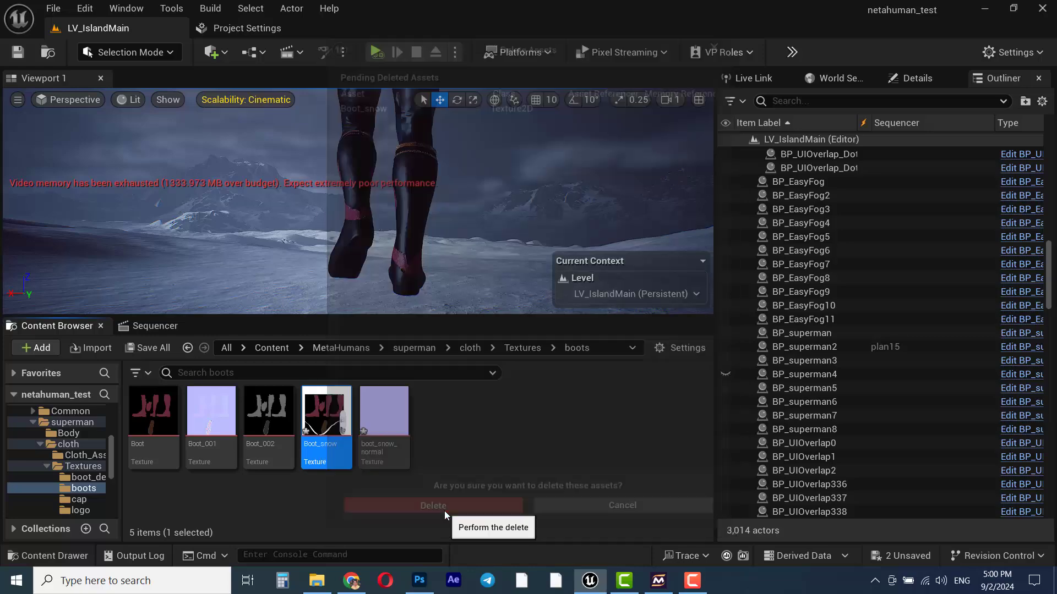
Import Boot_snow.tif from File Explorer into the boots textures folder, and open the texture to check its transparency before closing it
left_click(419, 580)
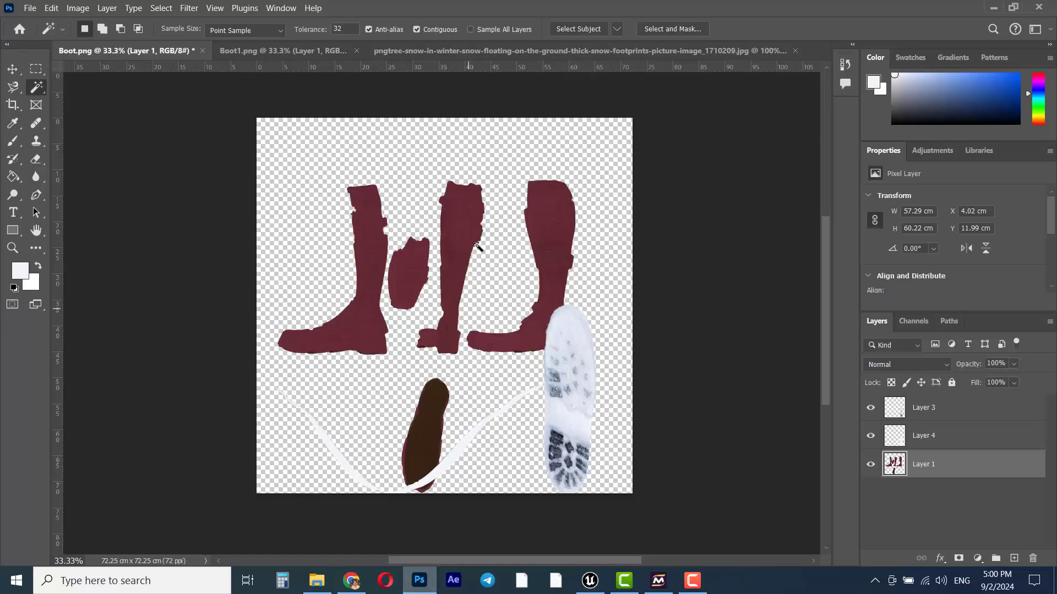
left_click(317, 580)
left_click(399, 168)
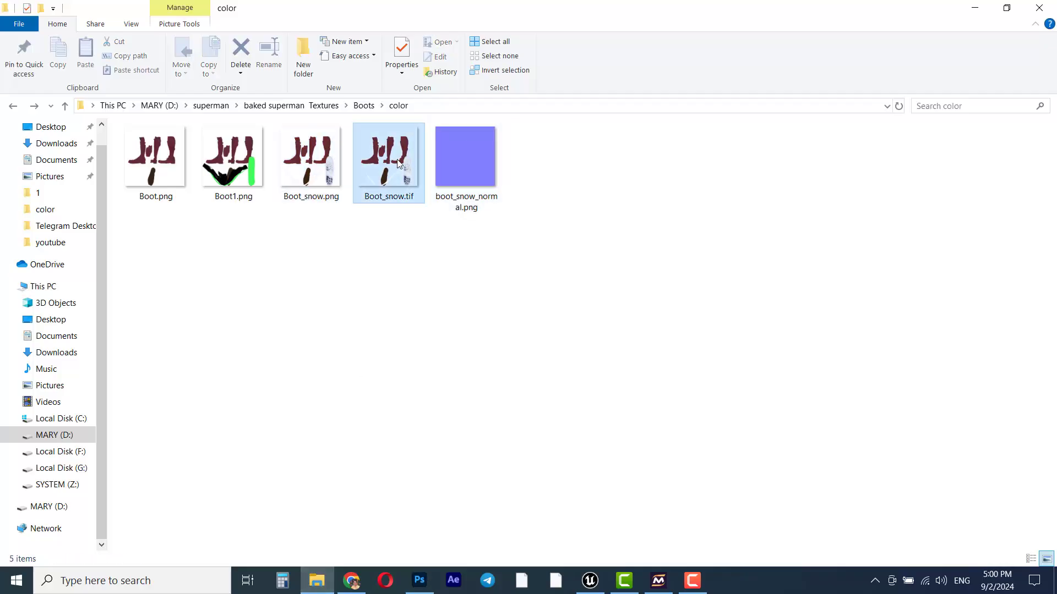
left_click_drag(399, 168, 482, 451)
mouse_move(322, 428)
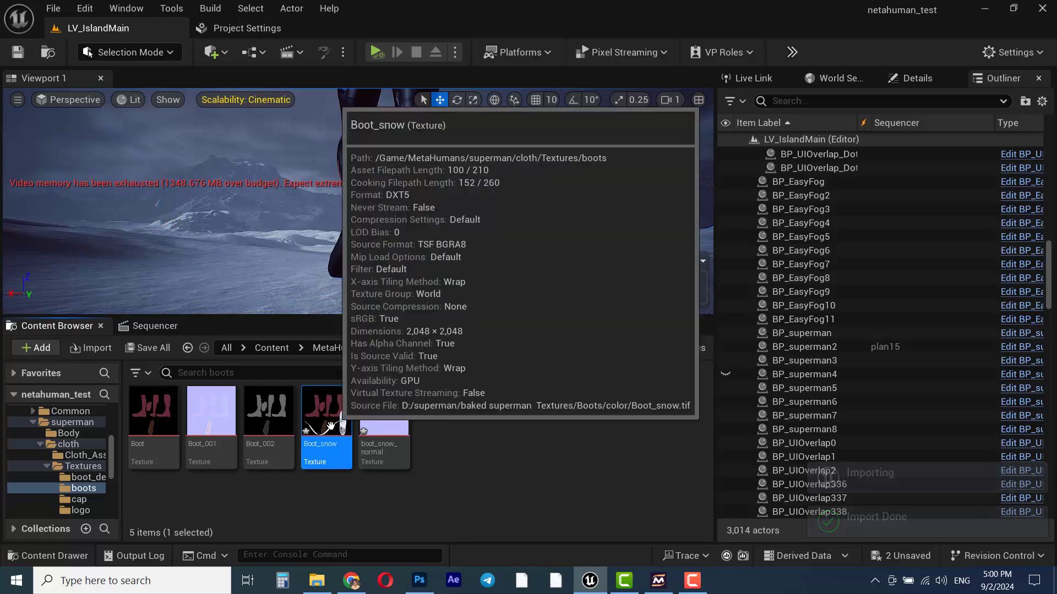
double_click(330, 413)
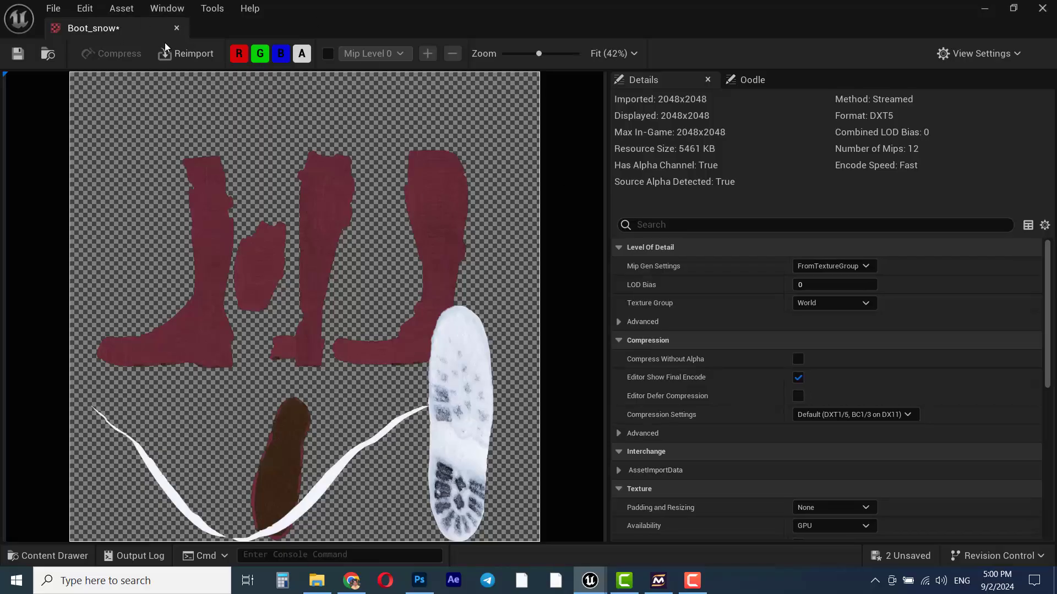
left_click(176, 28)
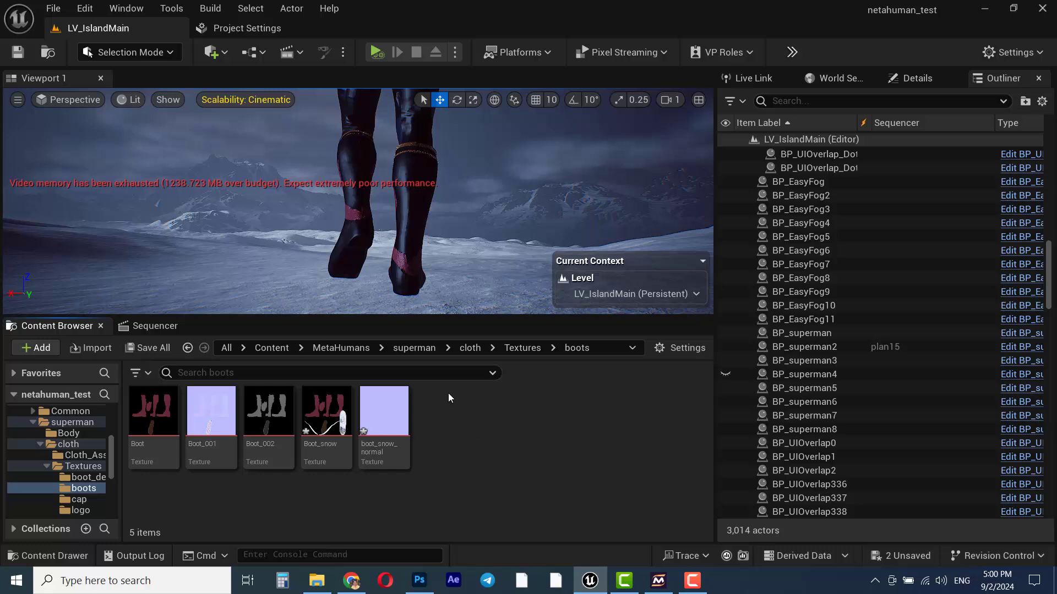
Create a material named M_Boot_Snow in the boots textures folder and open it for editing
right_click(467, 428)
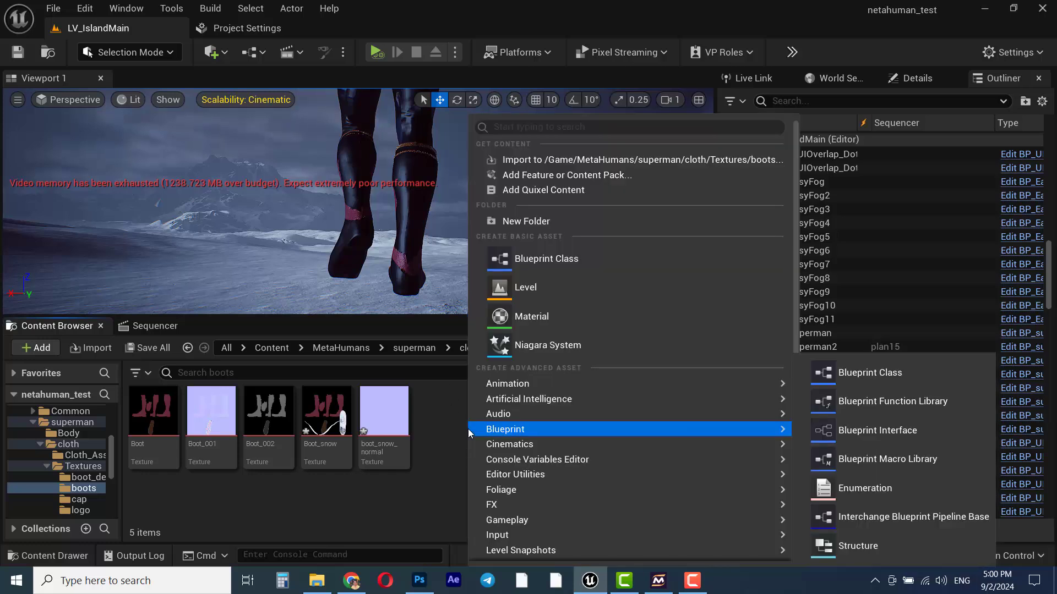
left_click(538, 318)
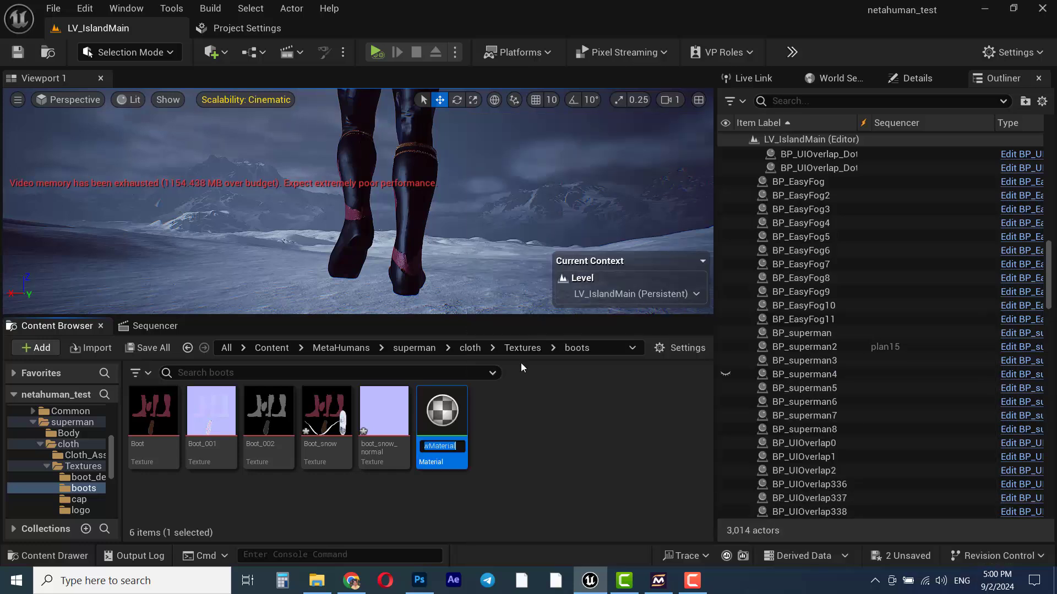
type("M_")
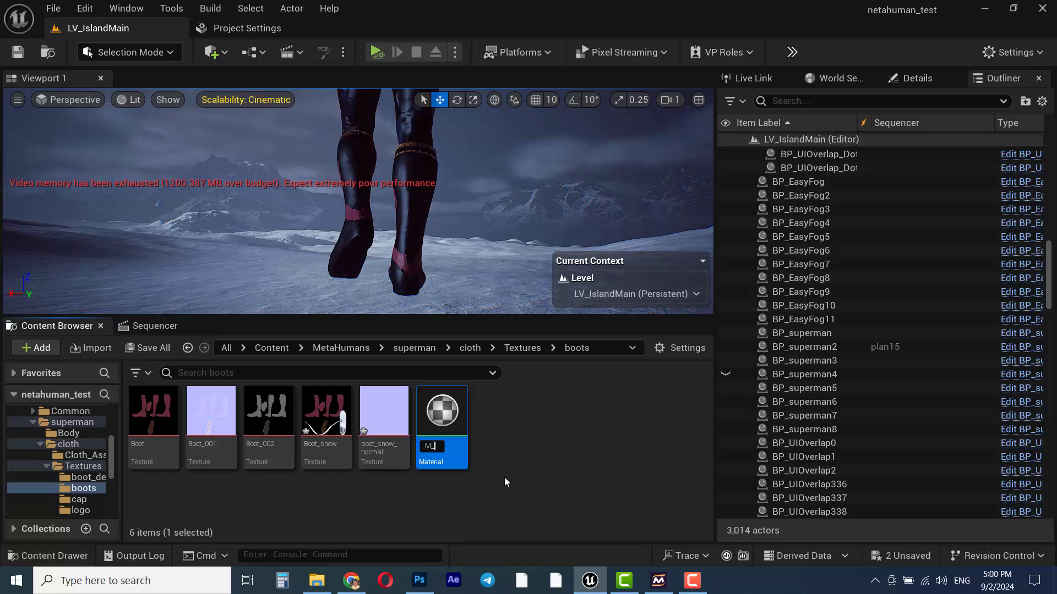
type("Boot_Snoe")
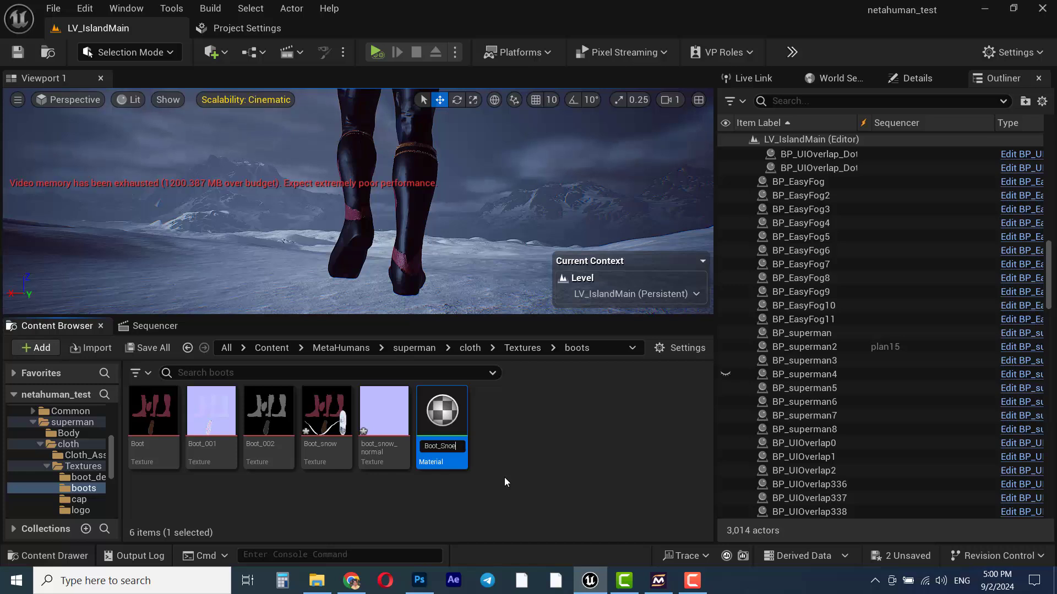
key("BackSpace")
type("w")
key("Return")
key("Return")
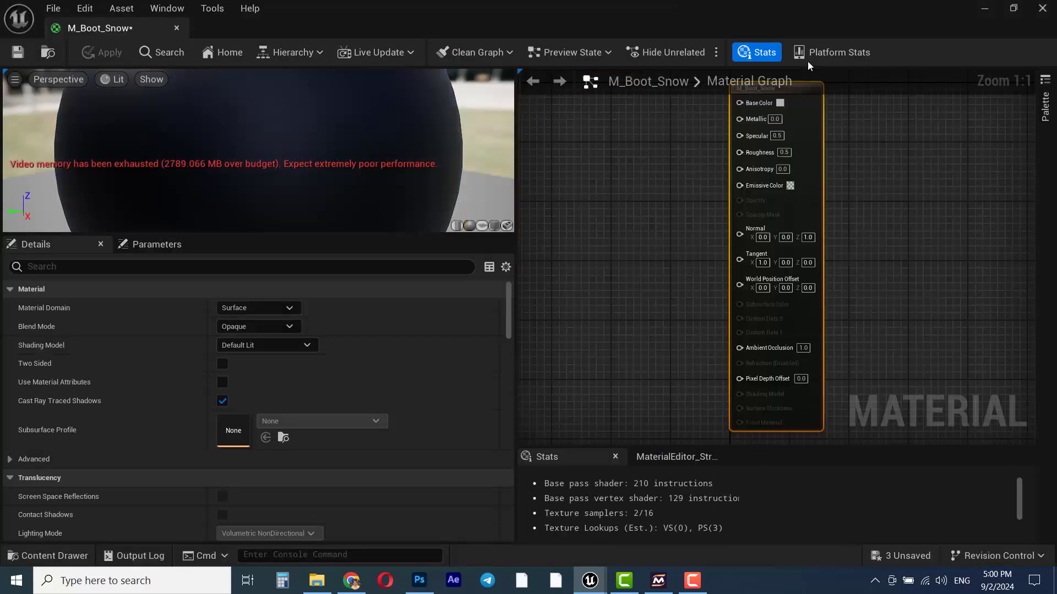
Add the Boot_snow and boot_snow_normal textures to the M_Boot_Snow material graph as texture samples
left_click(1012, 10)
left_click(326, 418)
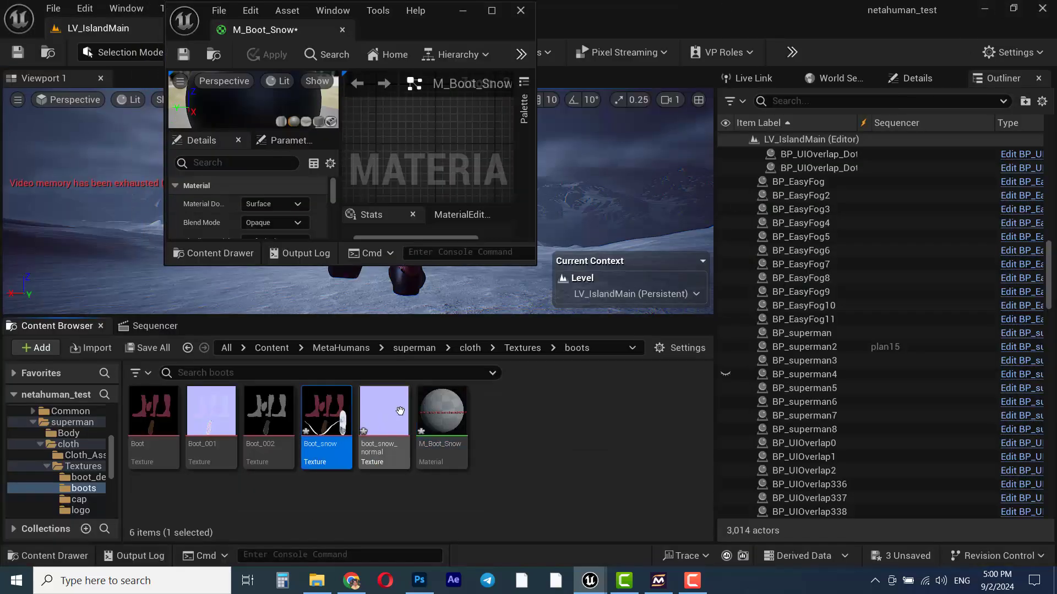
left_click(388, 429, "ctrl")
left_click_drag(380, 435, 412, 126)
left_click(494, 17)
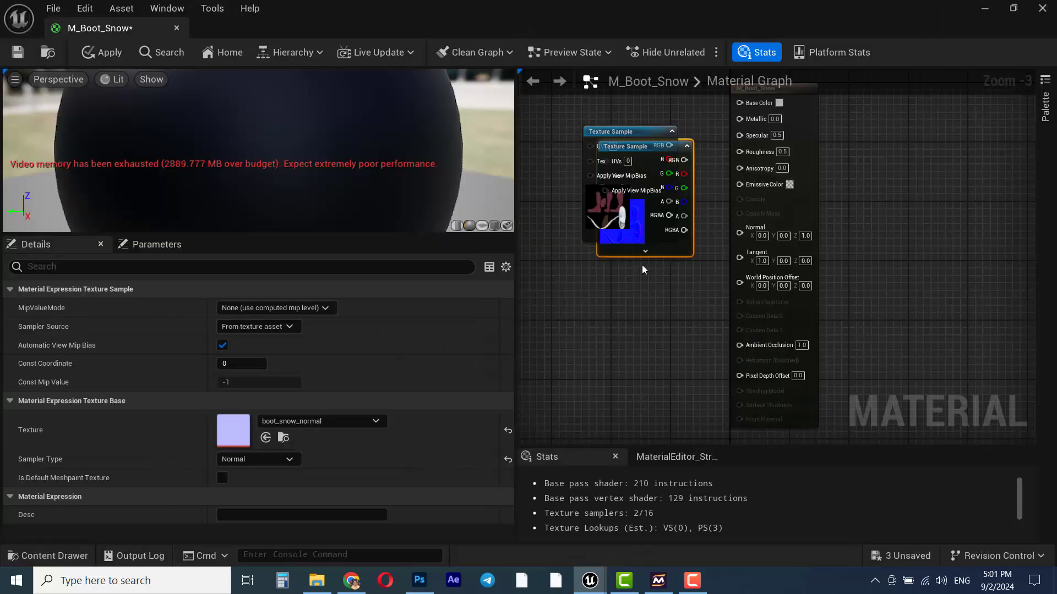
Connect Boot_snow's RGB to Base Color and boot_snow_normal's RGB to Normal, apply the material changes and close the material
left_click_drag(632, 146, 739, 102)
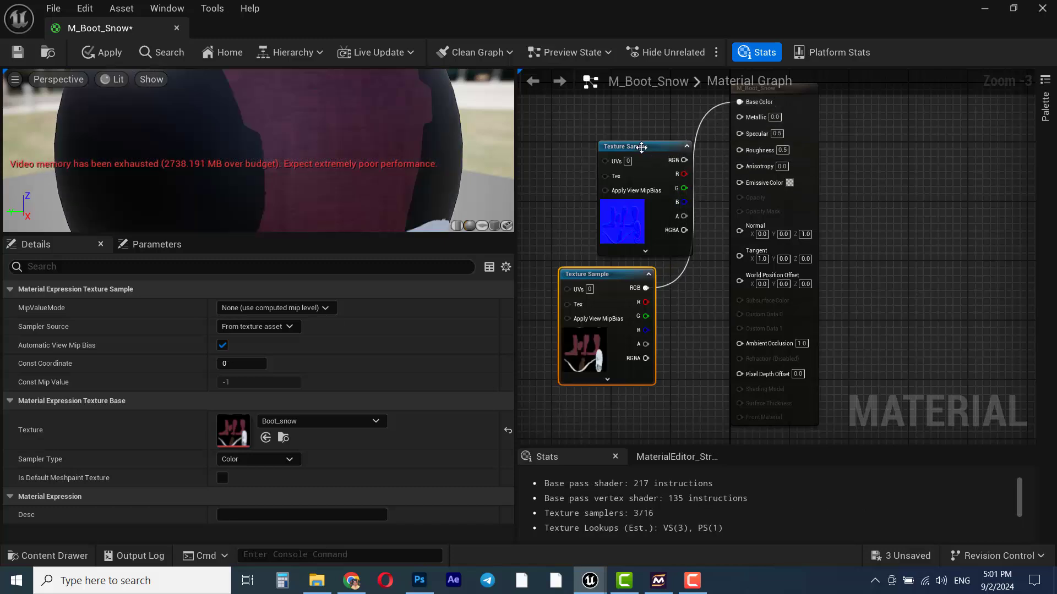
left_click_drag(663, 161, 740, 225)
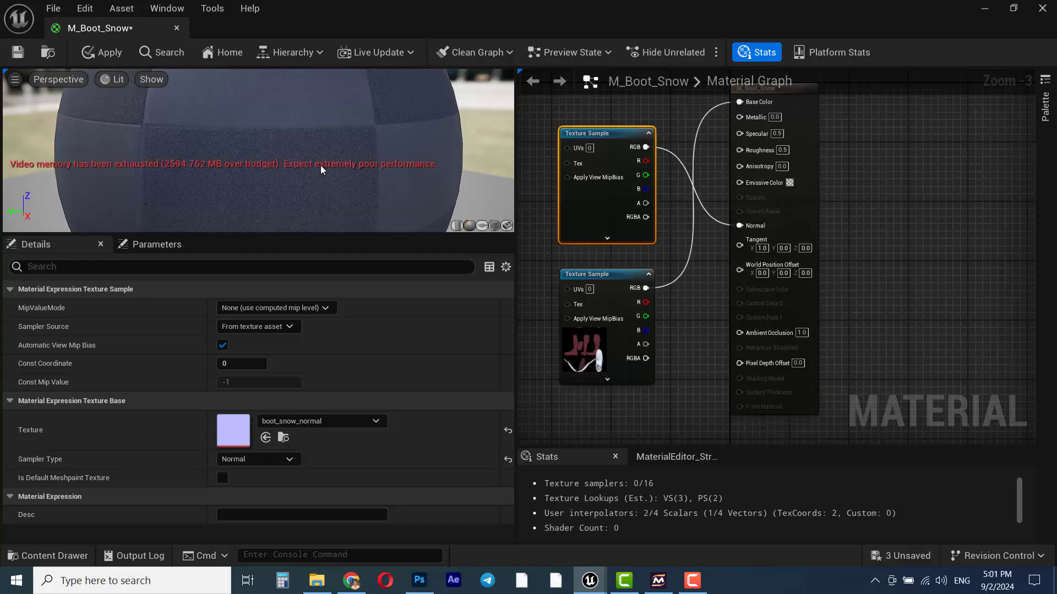
left_click(102, 52)
left_click(176, 28)
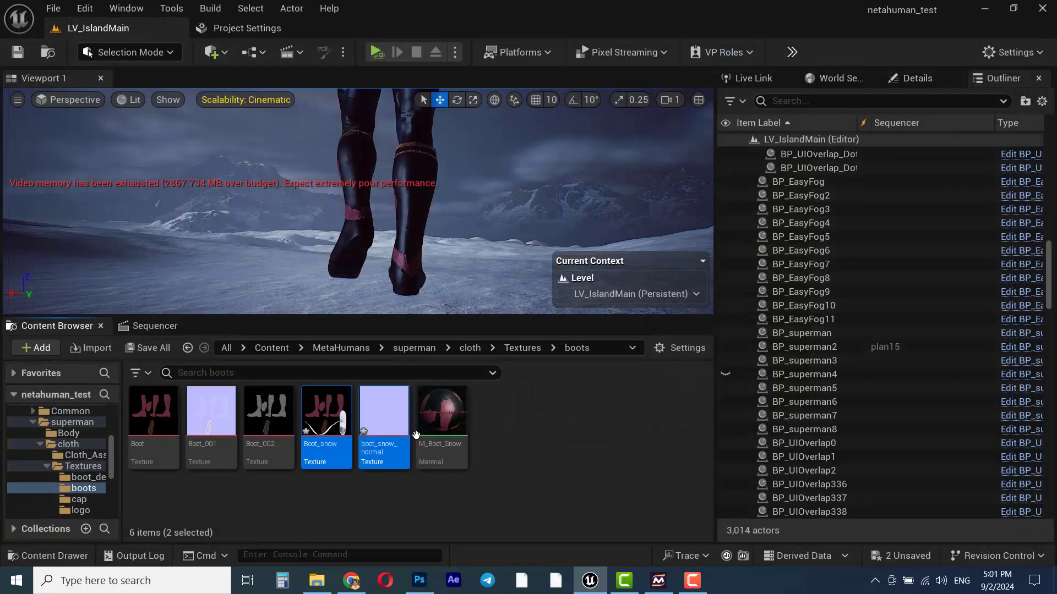
Open the blueprint of the BP_superman2 actor and bring up the material slots of its Torso component
left_click(353, 204)
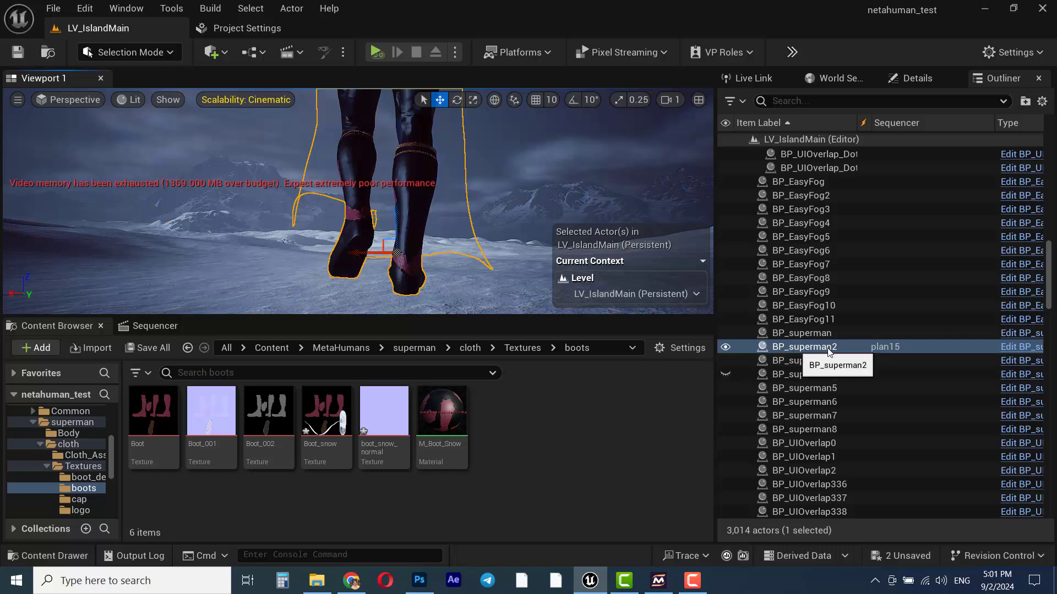
left_click(1023, 347)
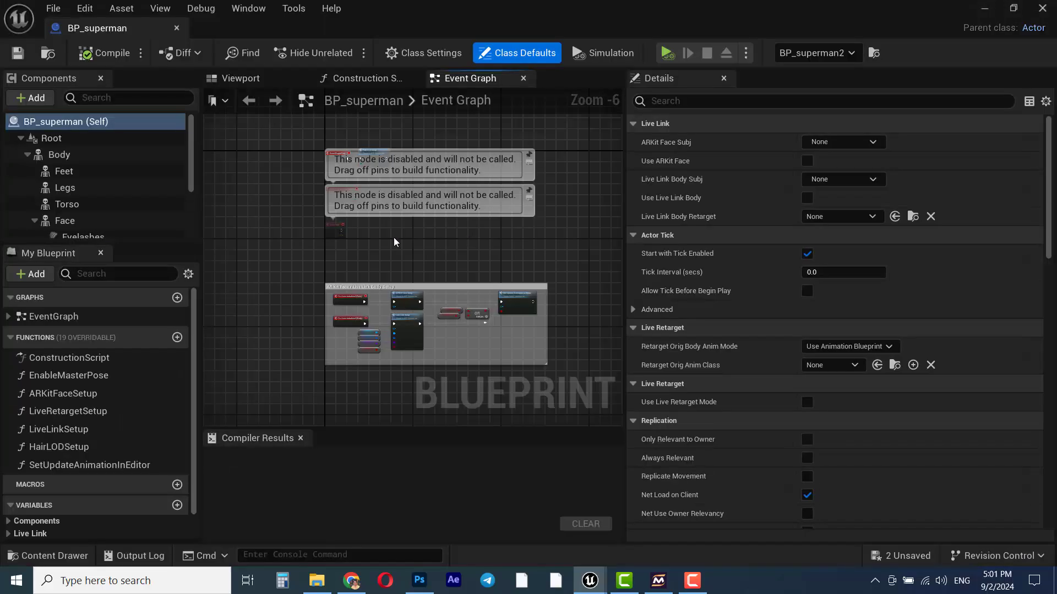
left_click(238, 76)
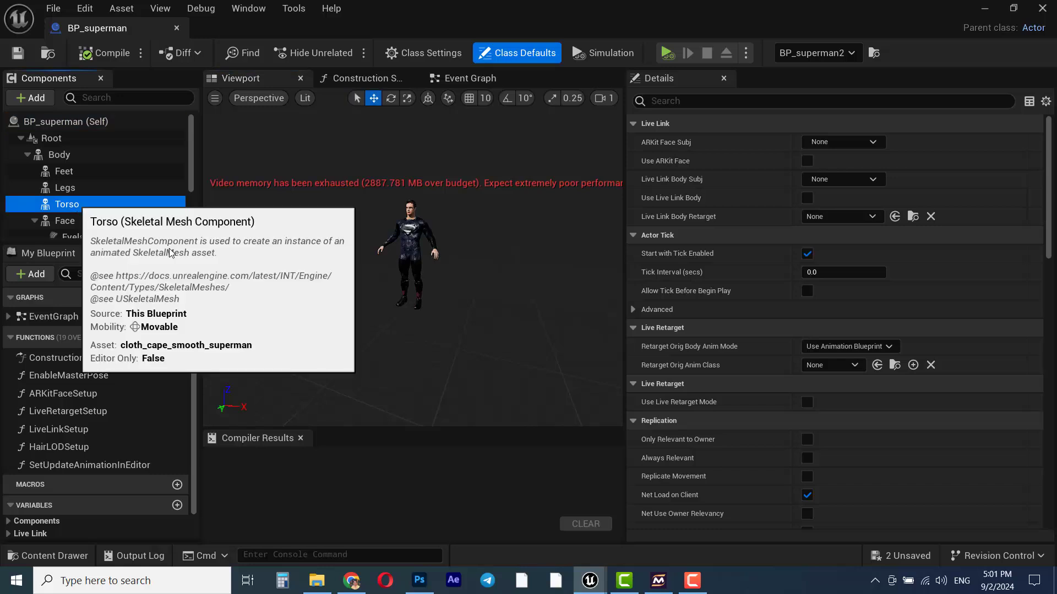
left_click(76, 203)
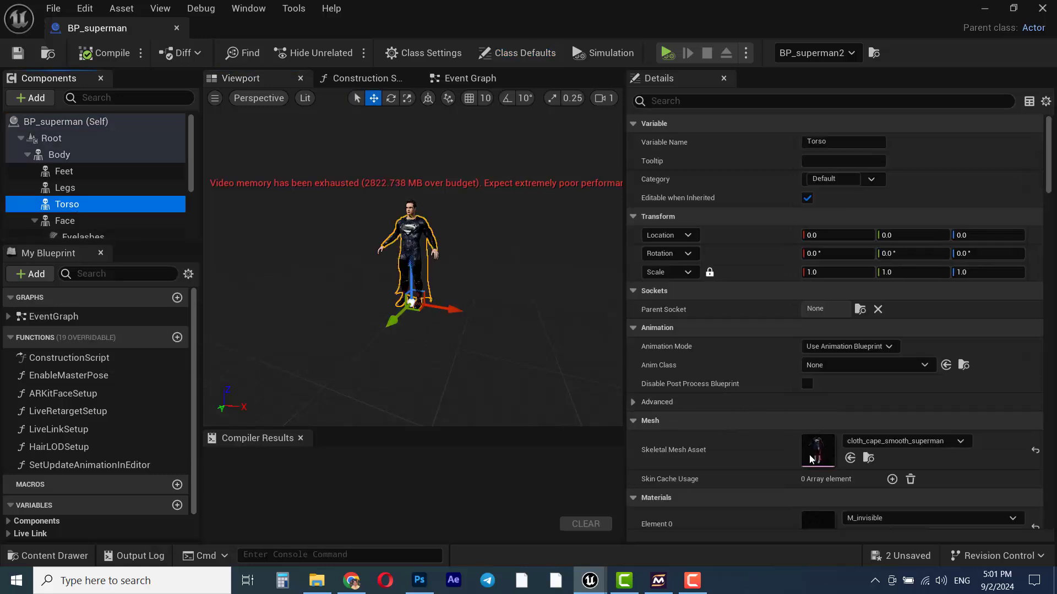
scroll(743, 444, "down", 10)
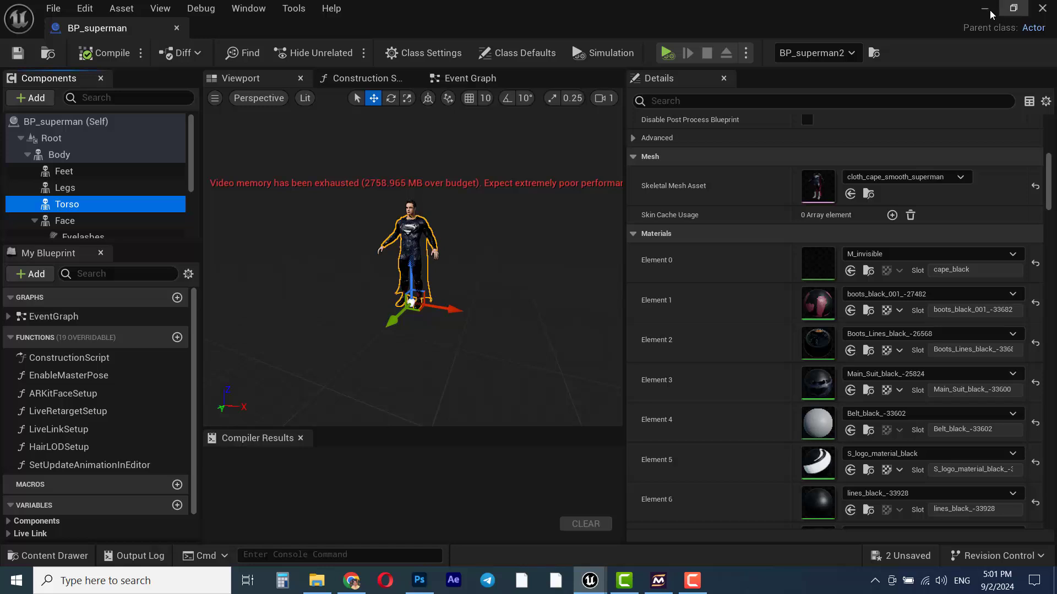
Assign the M_Boot_Snow material to Element 1 and Element 8 of the Torso component
left_click(1013, 10)
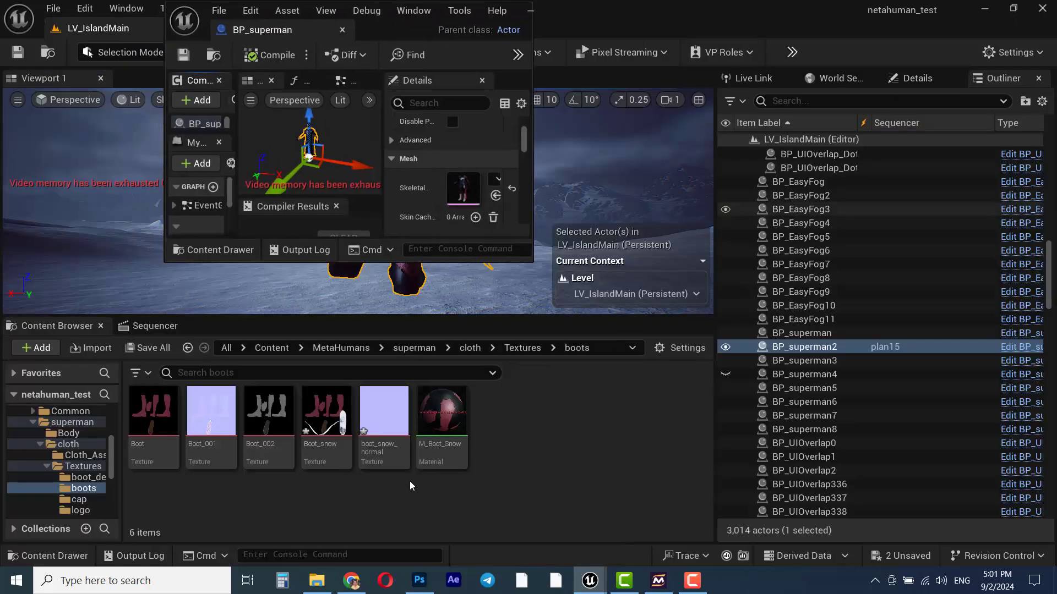
left_click(443, 416)
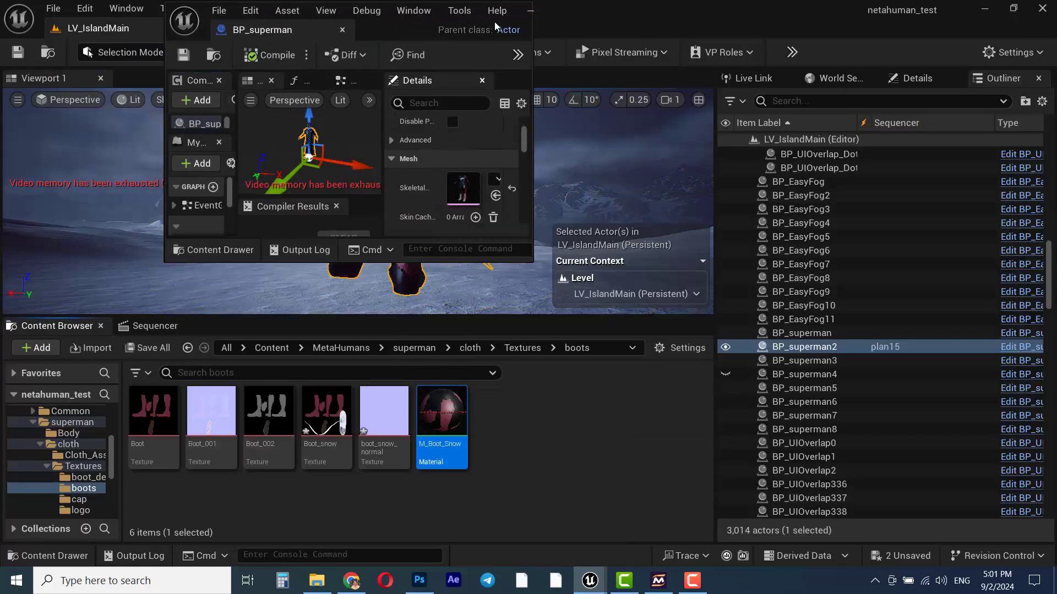
left_click_drag(531, 19, 593, 19)
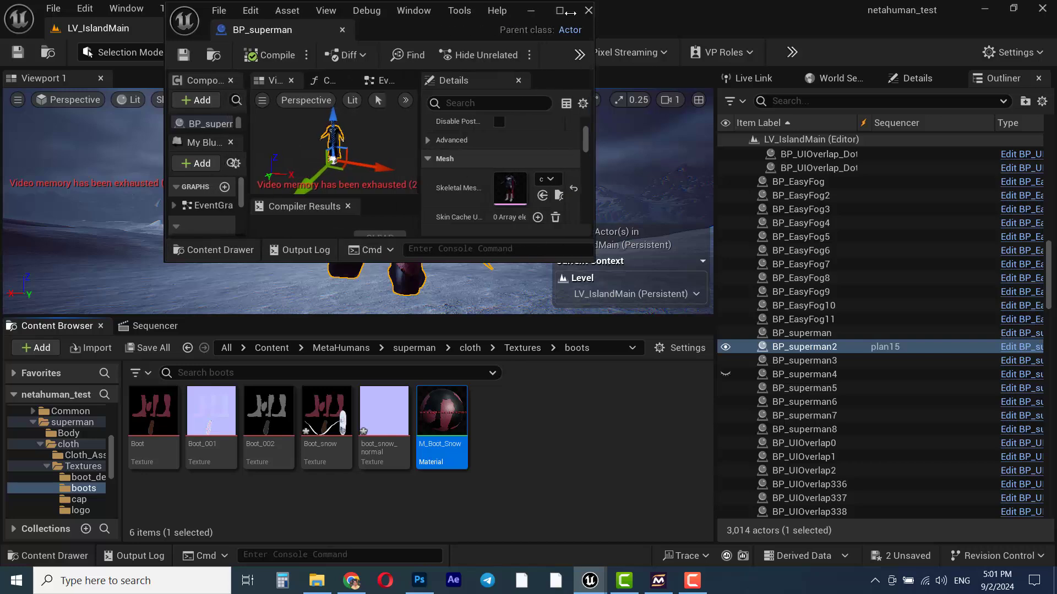
left_click(563, 11)
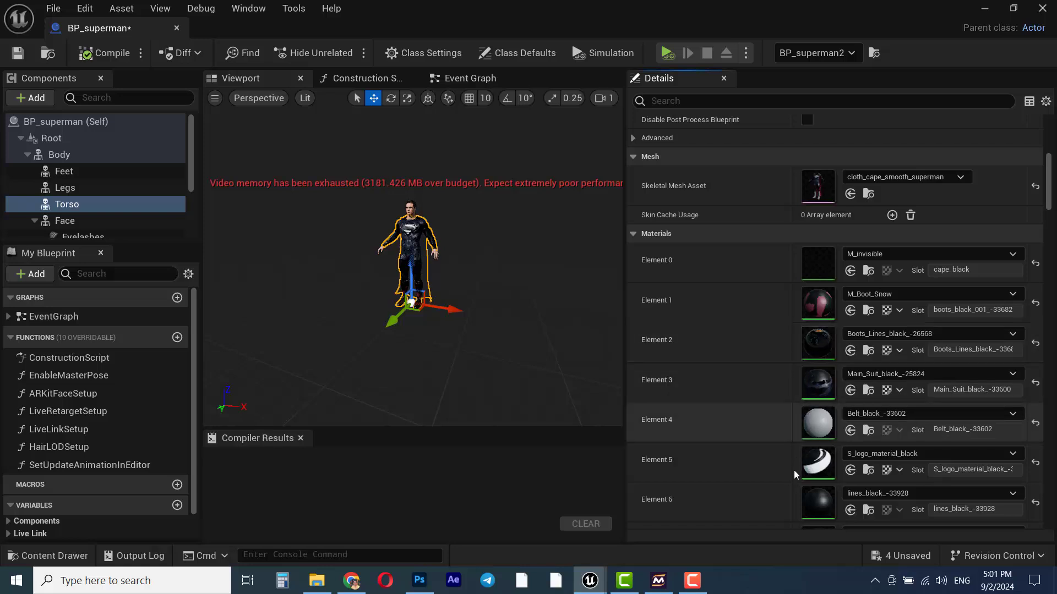
scroll(790, 483, "down", 4)
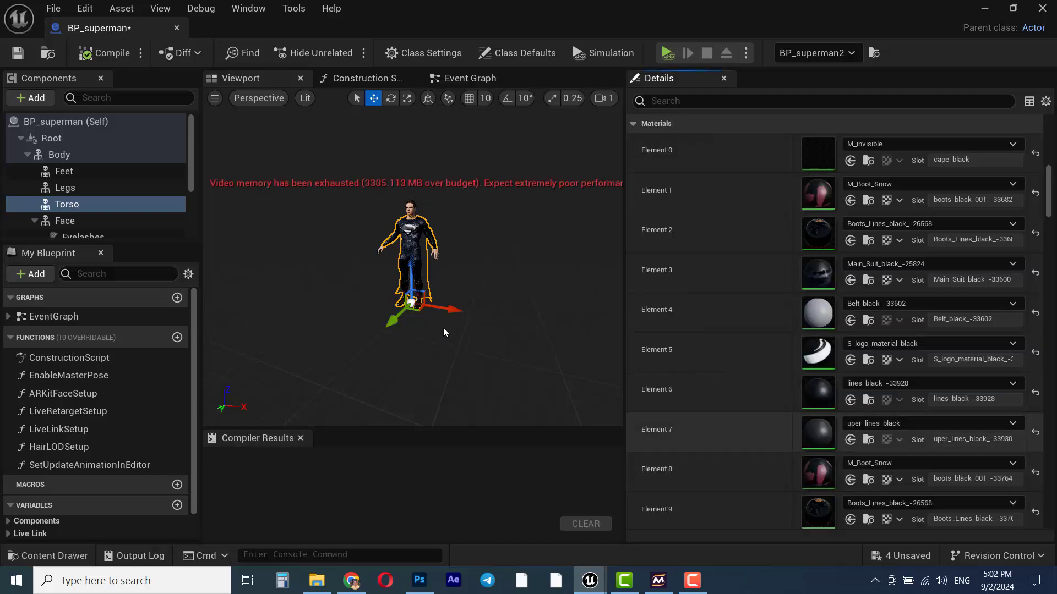
Inspect the boot soles from below in the blueprint's viewport, compile and save BP_superman, and close the blueprint
mouse_move(415, 344)
right_mouse_down()
mouse_move(412, 333)
mouse_move(413, 388)
mouse_move(404, 361)
mouse_move(437, 337)
mouse_move(412, 332)
right_mouse_up()
key("w")
key("s")
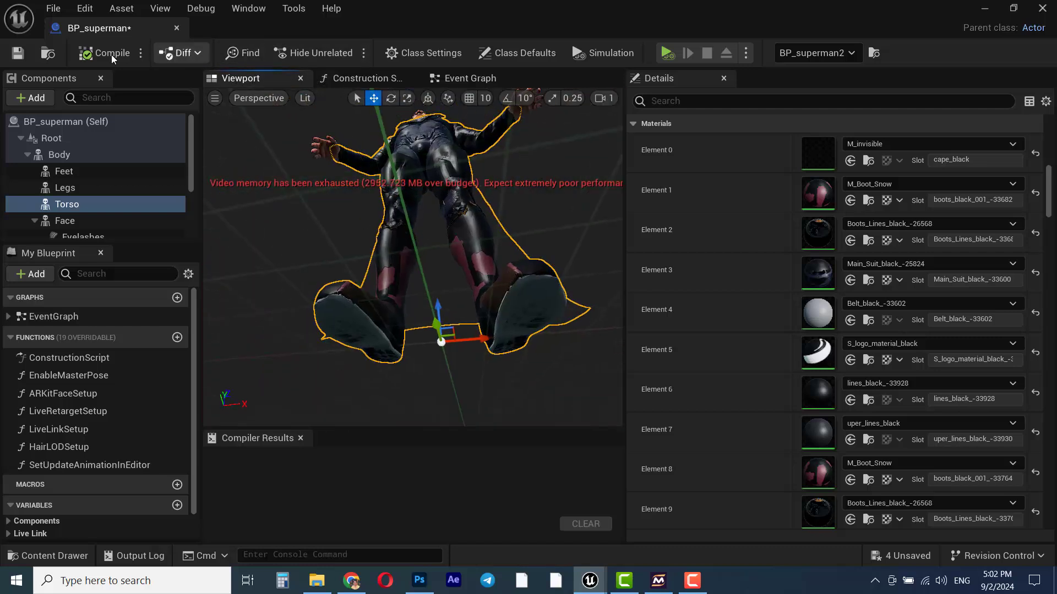
left_click(19, 58)
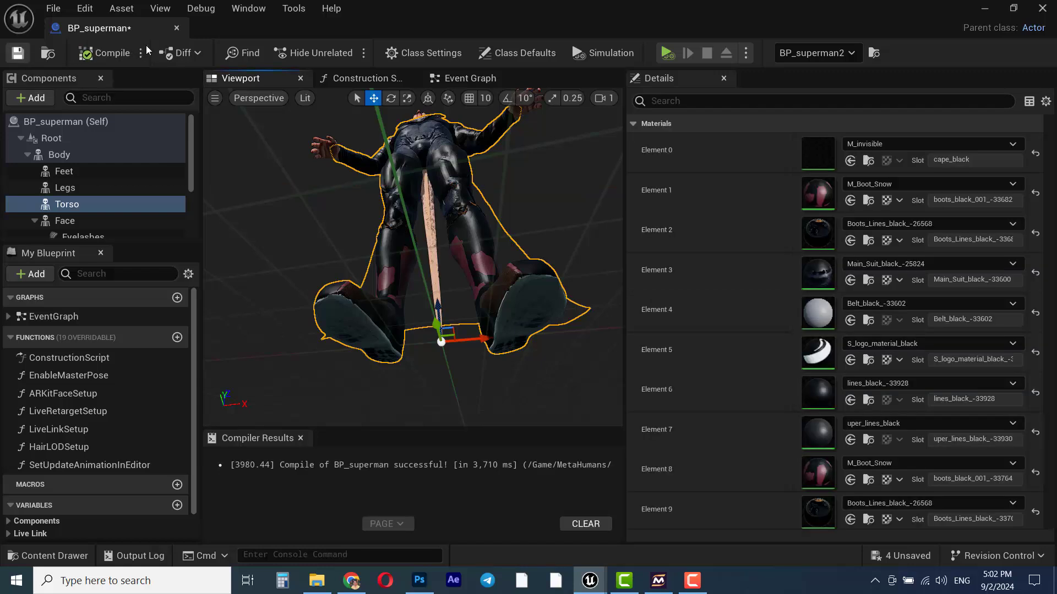
left_click(177, 28)
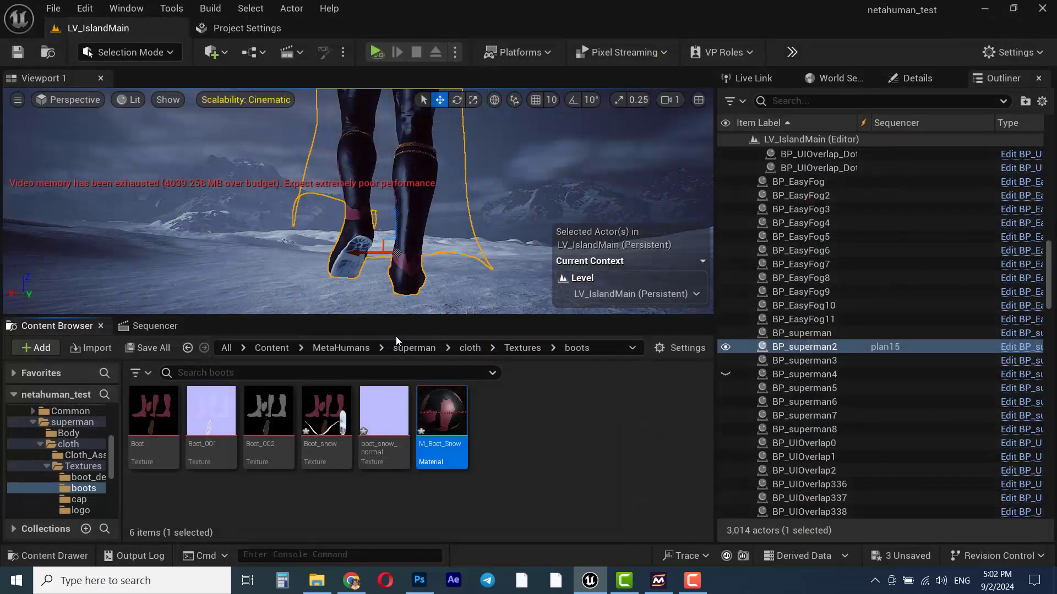
Scrub the plan15 sequence between frames 35 and 4 to examine the character's boots while walking in the level
left_click(177, 327)
mouse_move(419, 377)
left_mouse_down()
mouse_move(435, 372)
mouse_move(400, 372)
mouse_move(447, 373)
mouse_move(410, 367)
left_mouse_up()
mouse_move(375, 249)
right_mouse_down()
mouse_move(375, 263)
mouse_move(375, 237)
mouse_move(375, 286)
mouse_move(375, 250)
right_mouse_up()
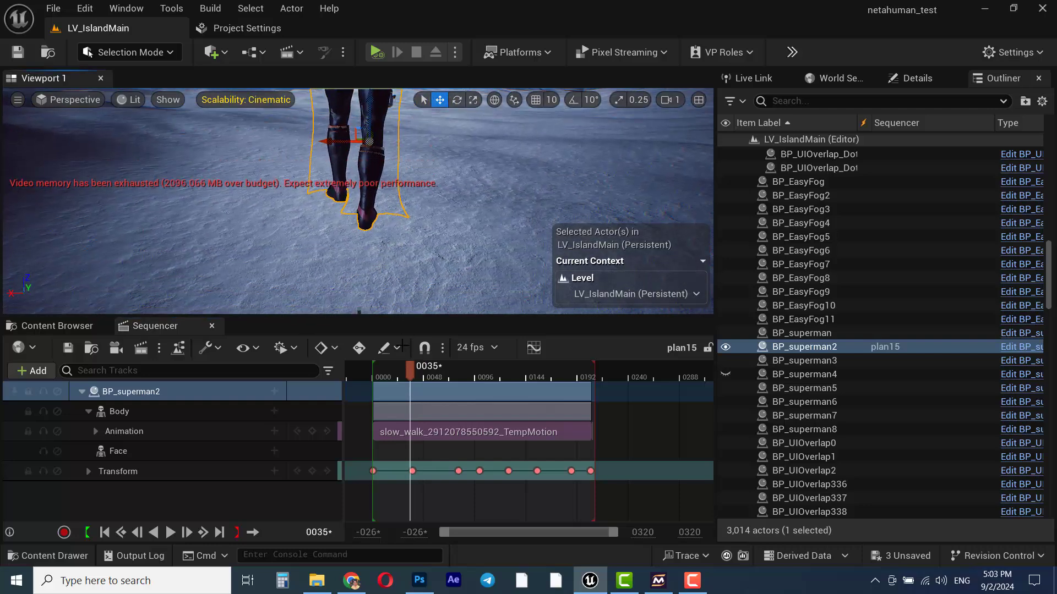
left_click_drag(416, 374, 378, 372)
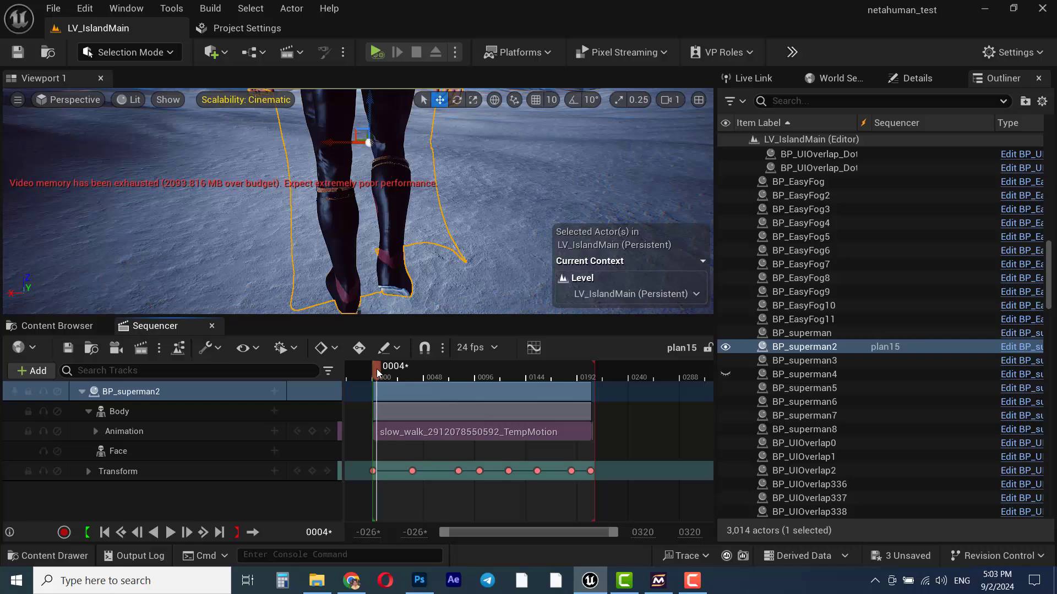
Open Quixel Bridge from the boots folder, search for footprint and snow assets, and browse to the Snow Footprint decal
left_click(52, 327)
left_click(526, 427)
right_click(514, 423)
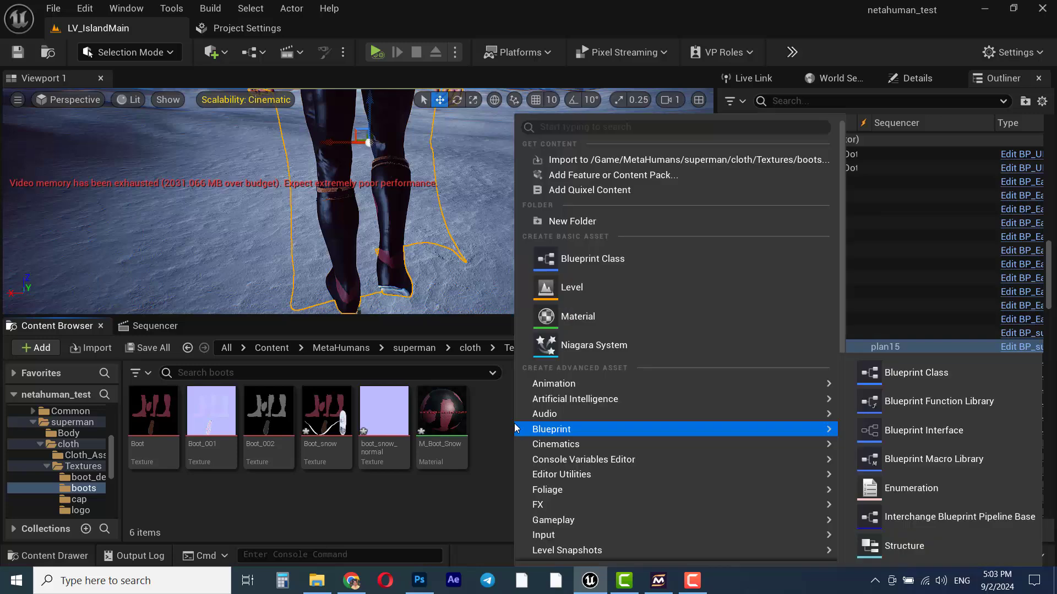
left_click(597, 190)
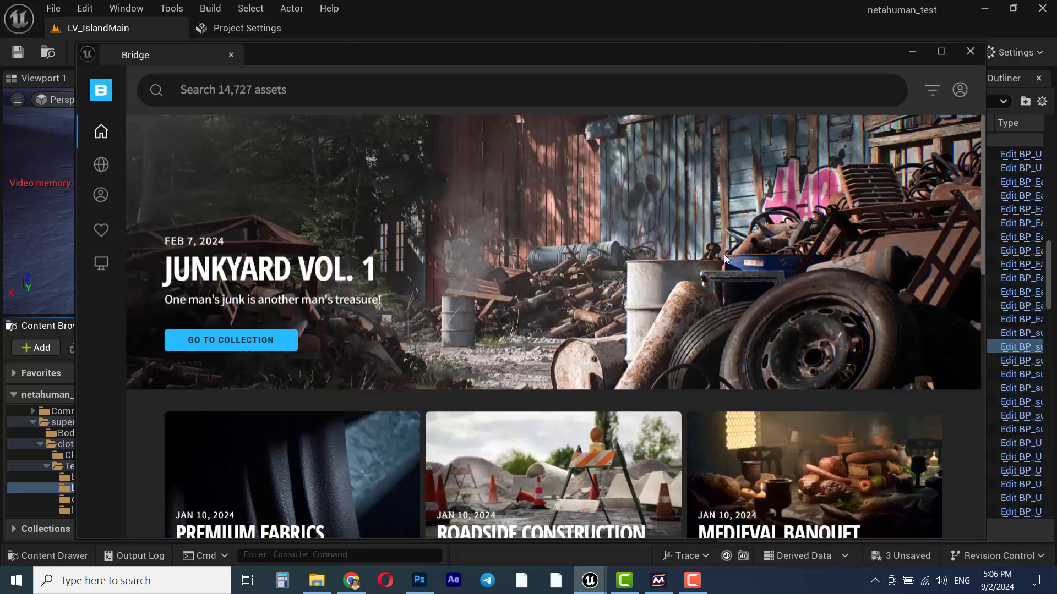
left_click(279, 90)
type("footprint")
key("Return")
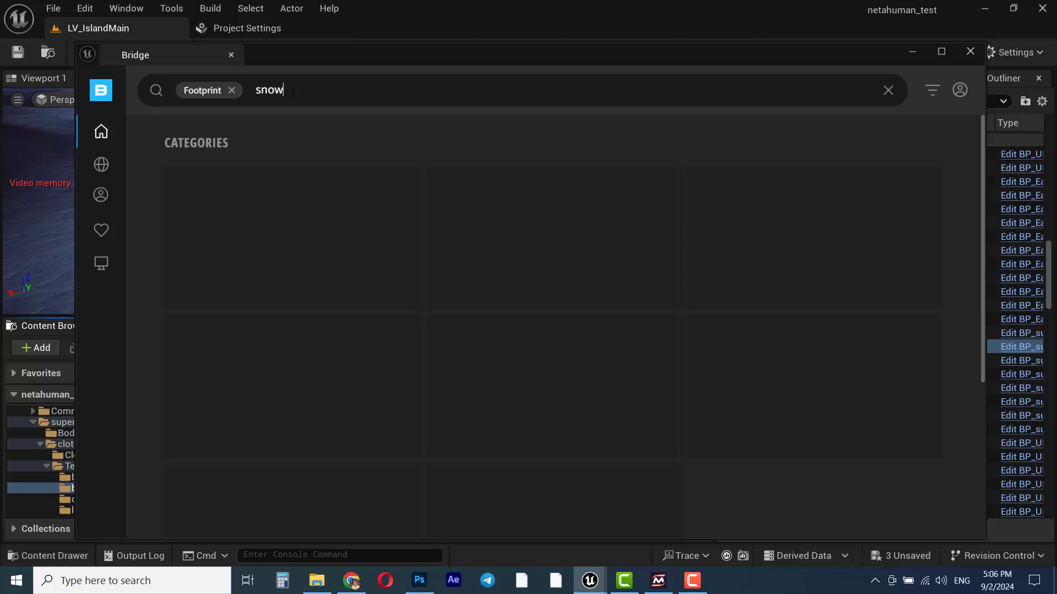
type("snow")
key("Return")
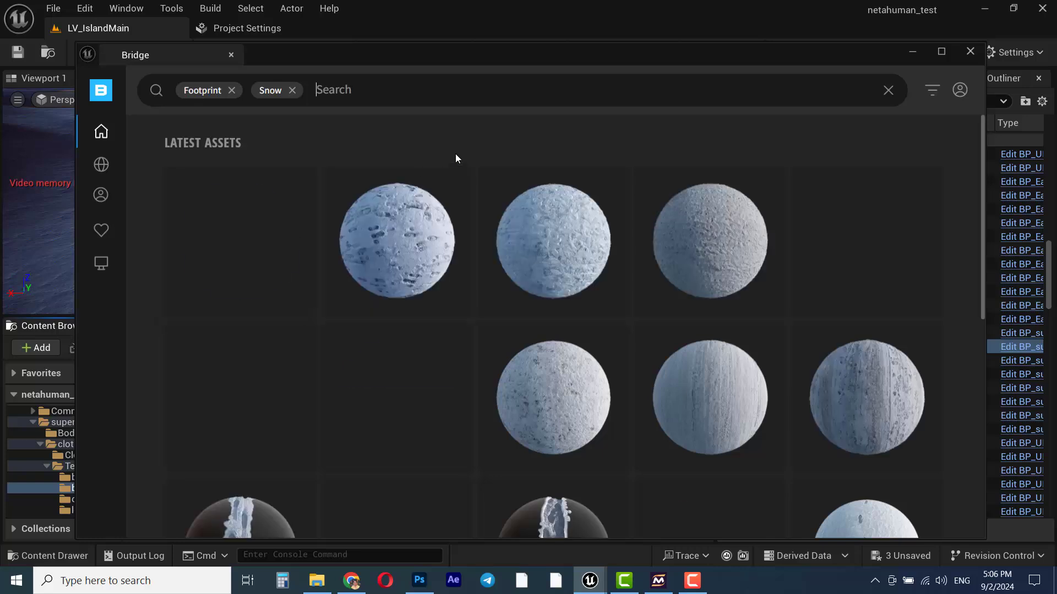
scroll(514, 323, "down", 3)
scroll(572, 414, "down", 3)
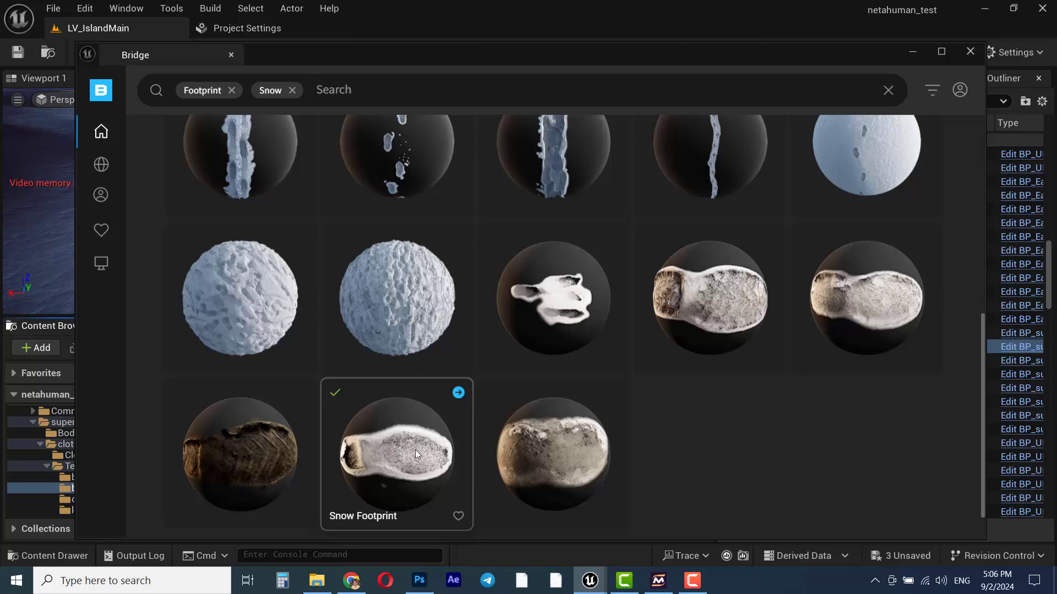
Compare the already downloaded Snow Footprint decal with the other Snow Footprint variant and the boot sole artwork in Photoshop
left_click(387, 445)
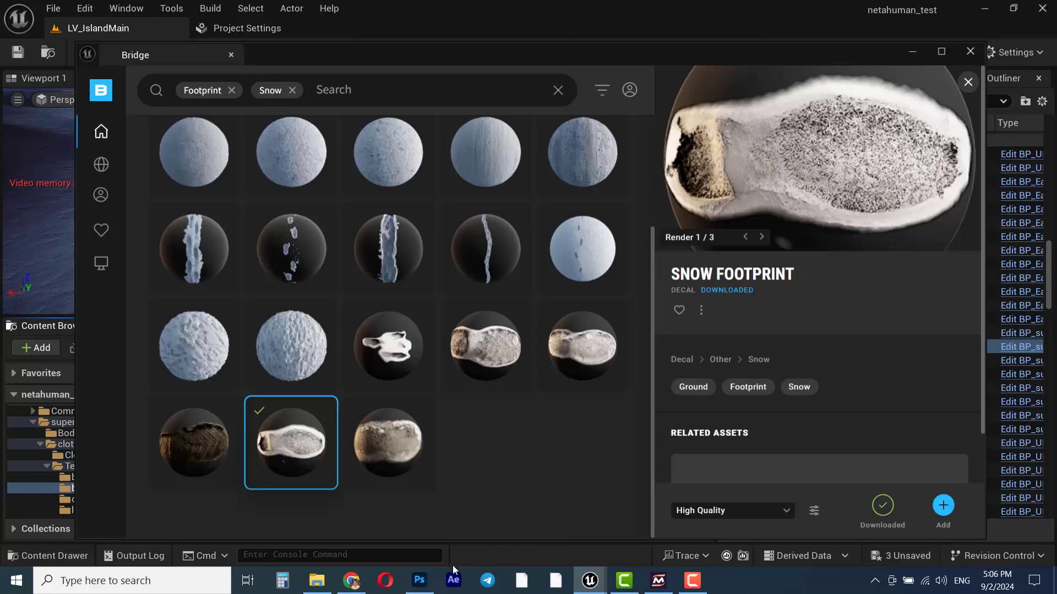
left_click(420, 581)
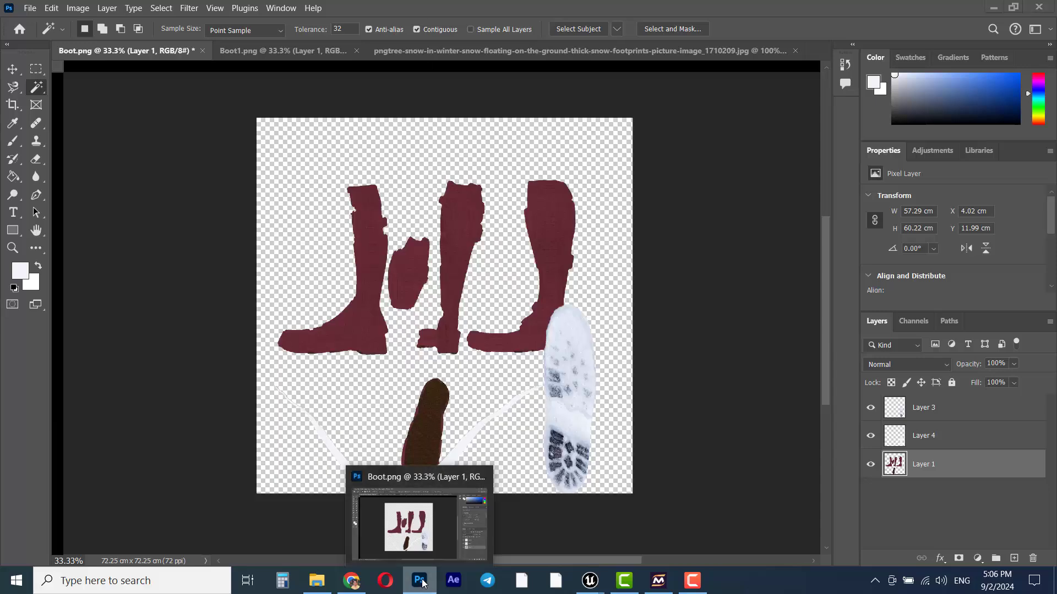
left_click(422, 582)
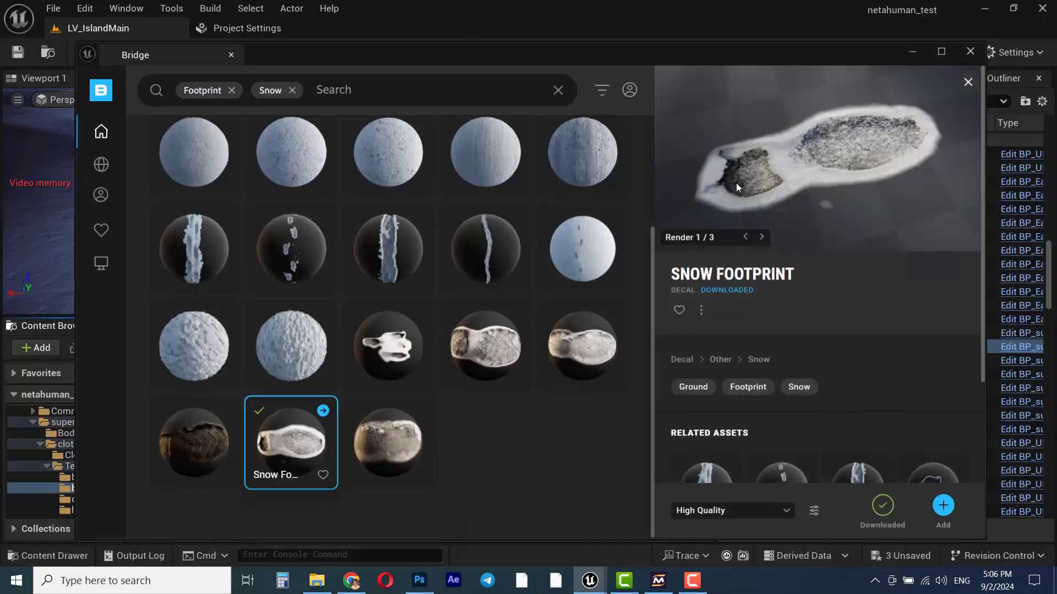
left_click(493, 345)
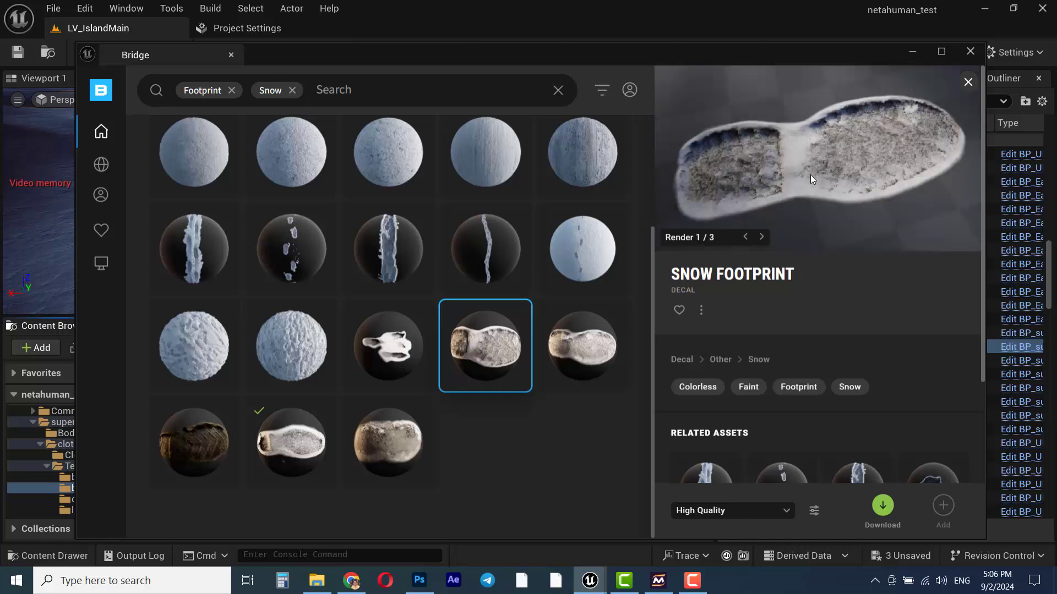
left_click(299, 441)
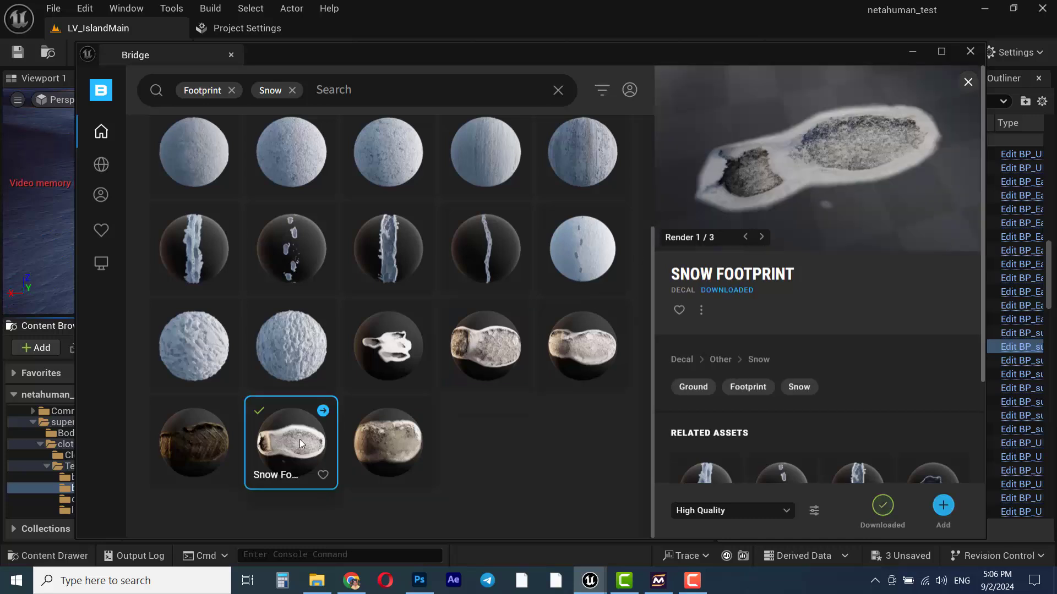
Export the downloaded Snow Footprint to the project at high quality, close Bridge, and place its MI_Snow_Footprint decal on the snow beside the character
left_click(323, 411)
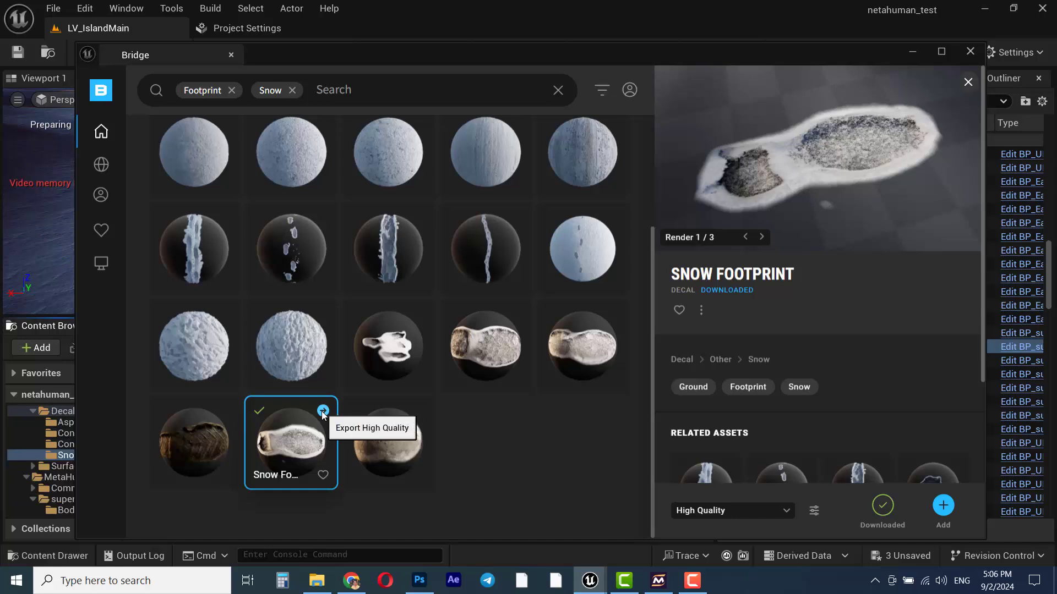
left_click(968, 53)
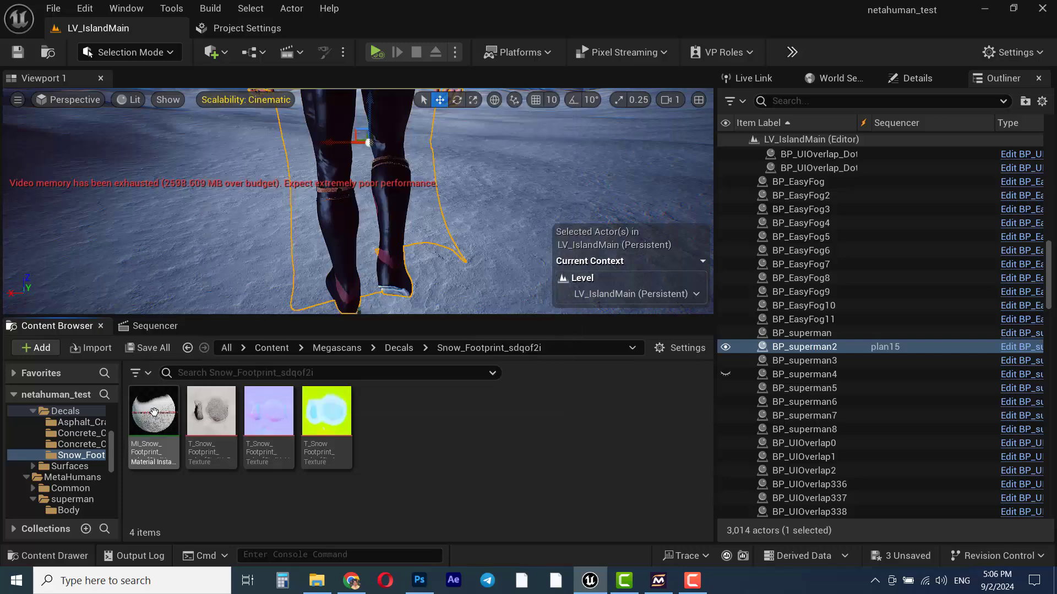
mouse_move(151, 413)
left_click_drag(153, 411, 529, 187)
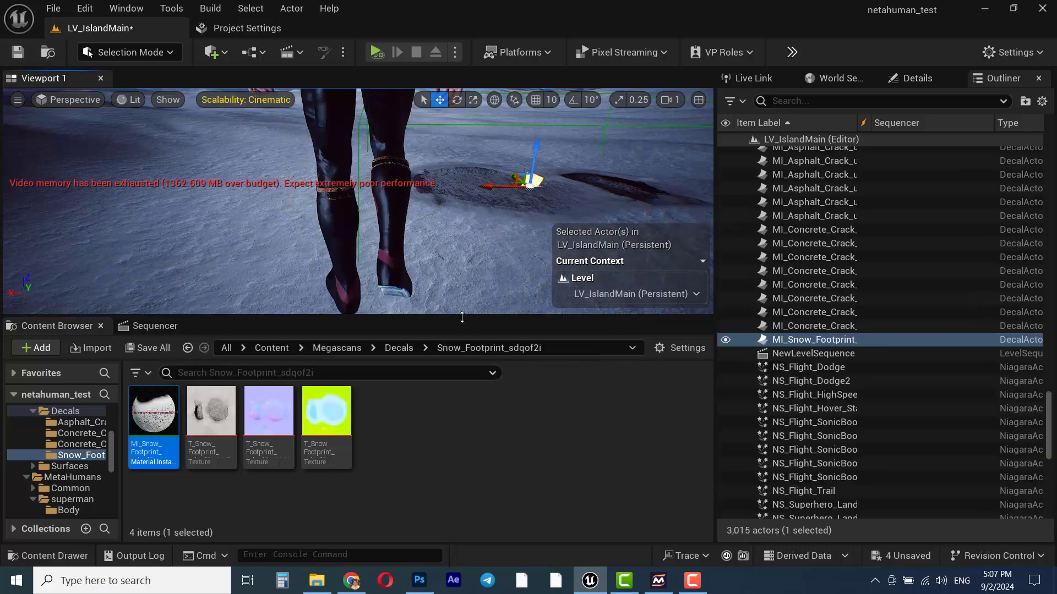
left_click_drag(462, 318, 464, 424)
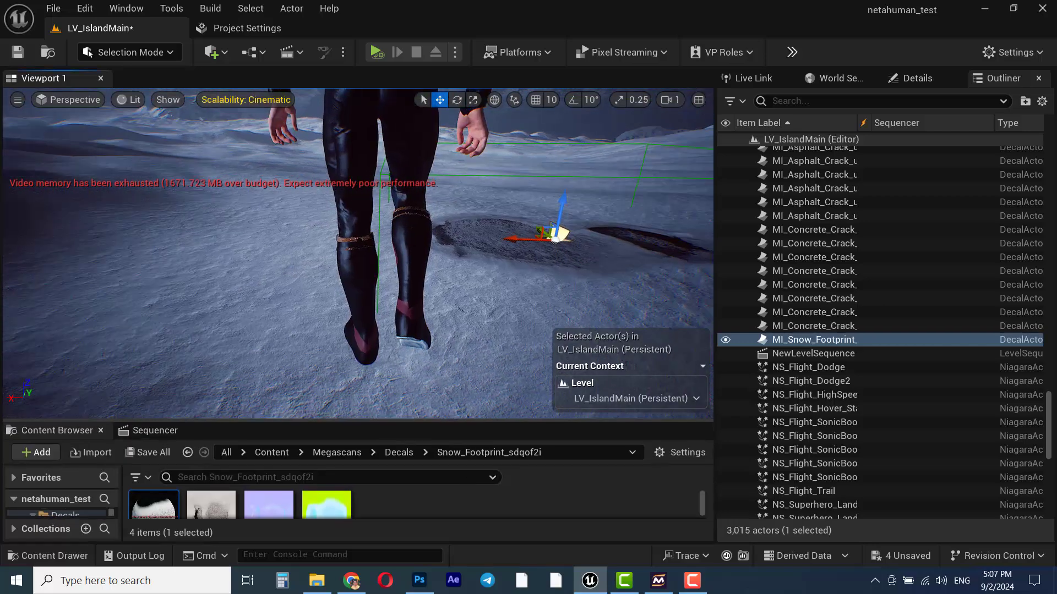
key("f")
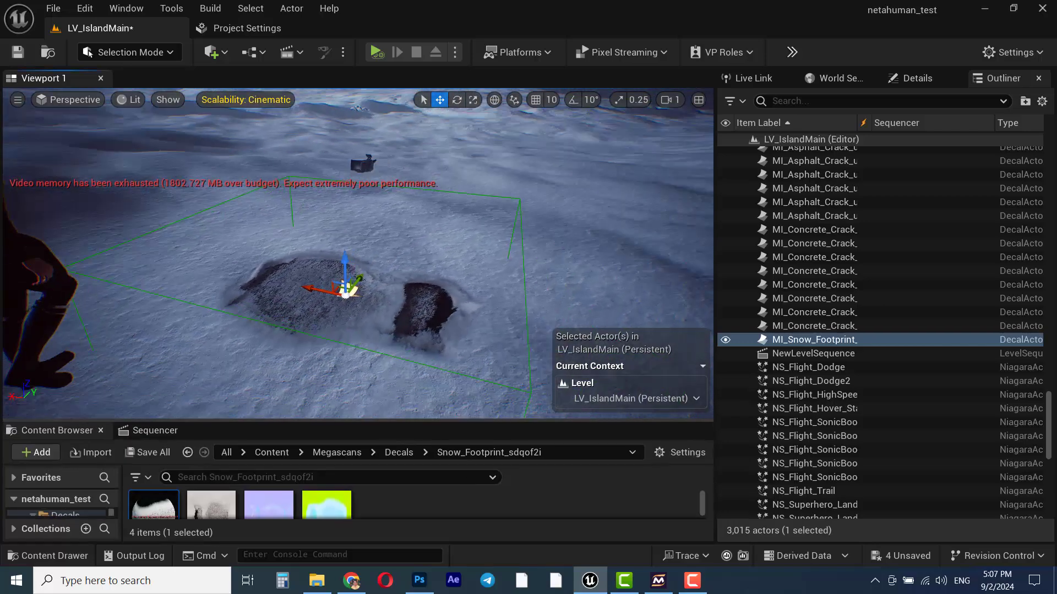
right_click_drag(358, 254, 264, 280)
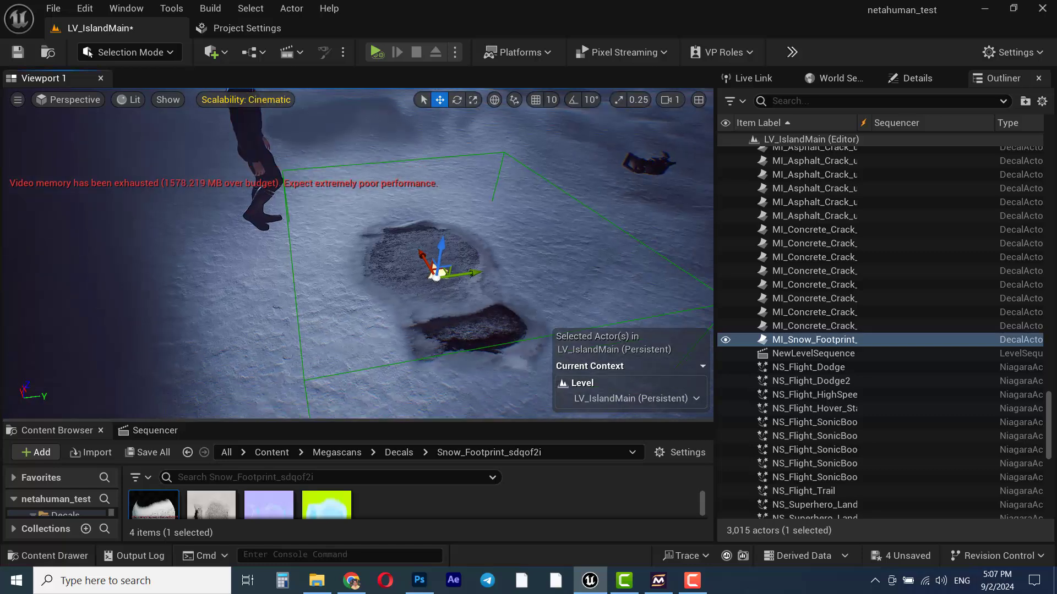
Set the snow footprint decal's uniform scale to 0.2
left_click(914, 78)
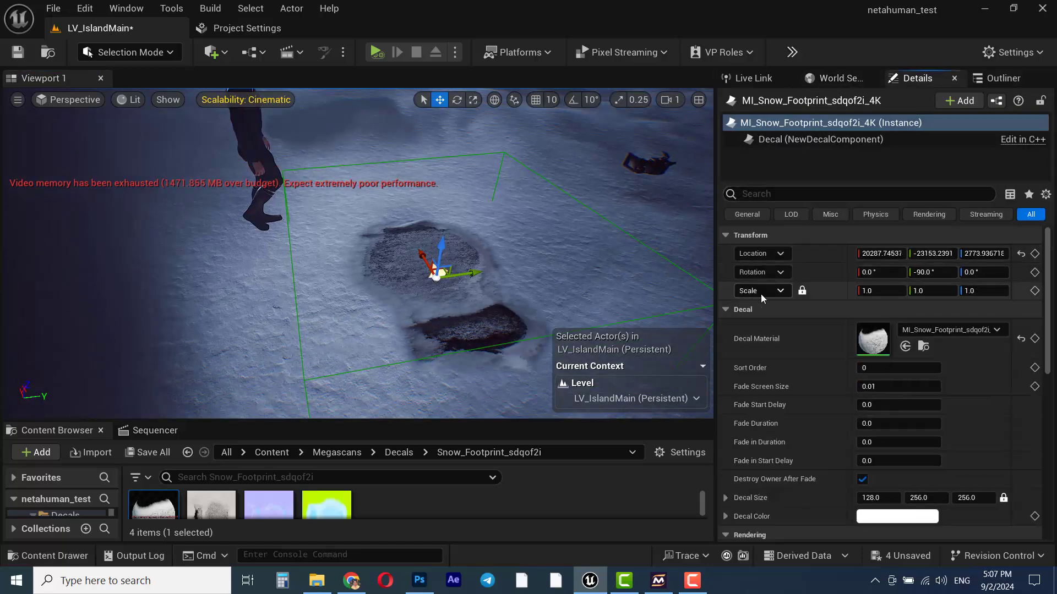
left_click(881, 290)
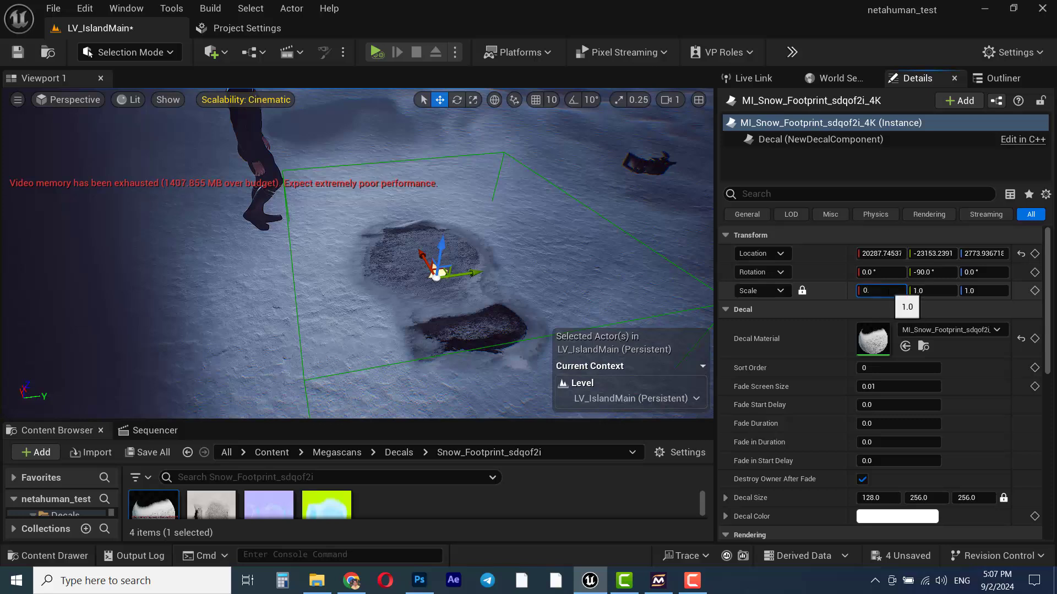
key("Return")
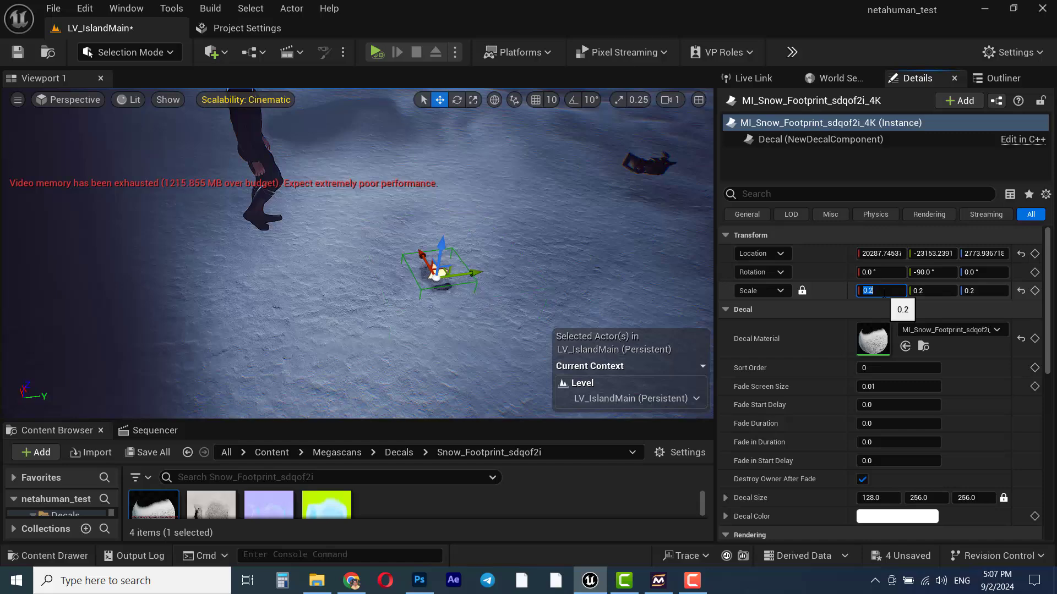
key("Return")
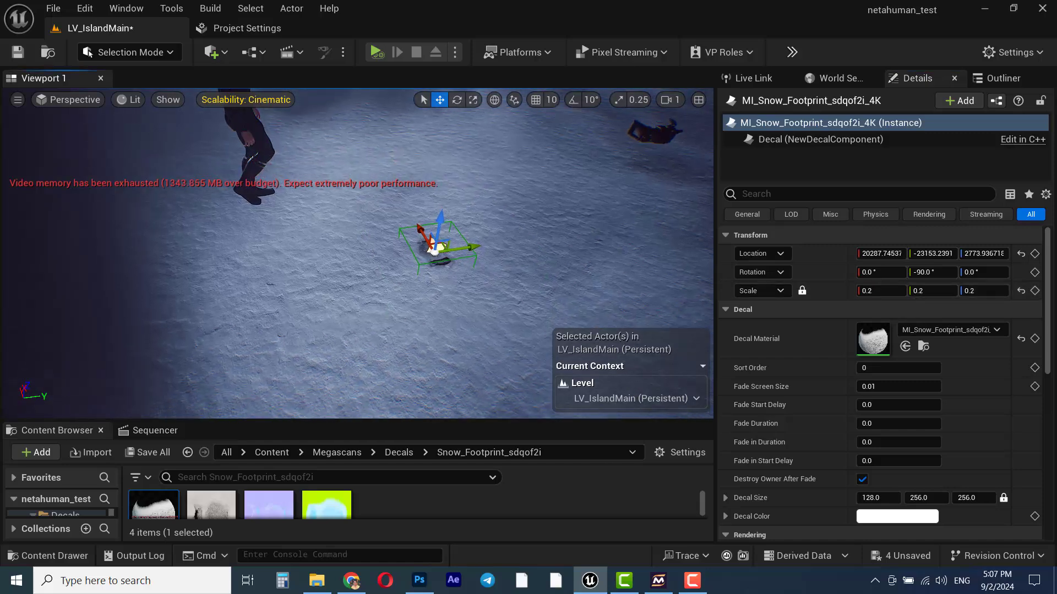
Set the snow footprint decal's uniform scale to 0.1 to suit the size of the character's boots
scroll(357, 253, "up", 3)
middle_click_drag(358, 253, 379, 209)
scroll(358, 253, "up", 4)
right_click_drag(358, 253, 358, 297)
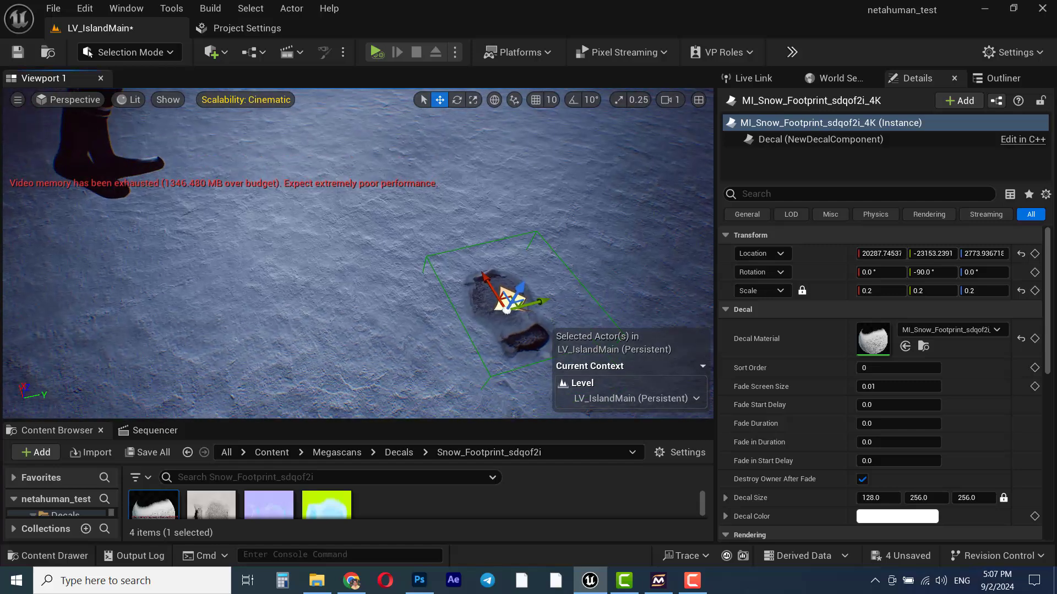
left_click(879, 290)
type("0.1")
key("Return")
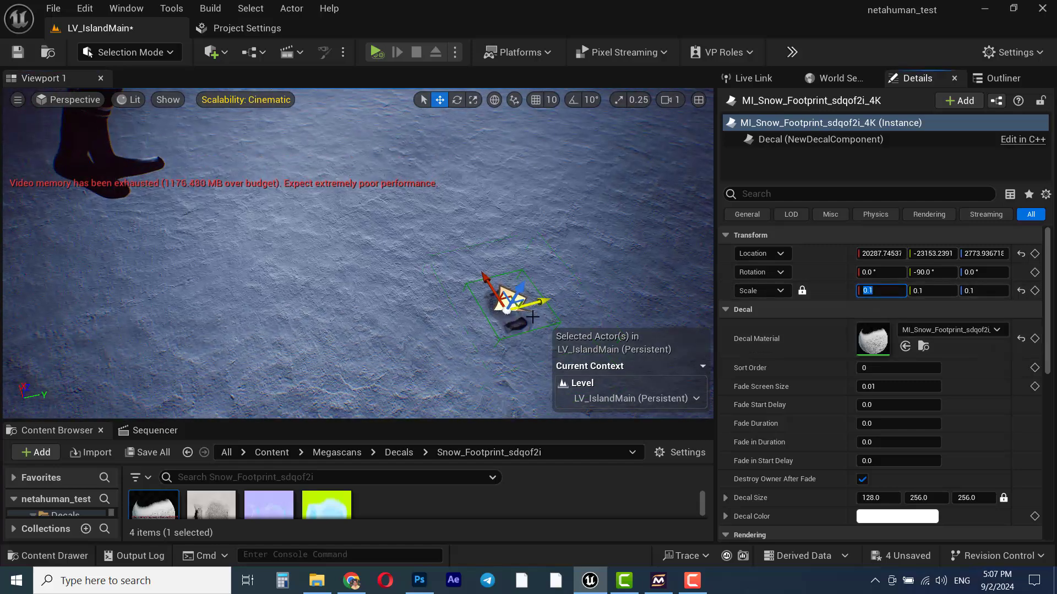
Move the footprint decal across the snow to the character's boots, at about X 20548 and Y -23387
left_click_drag(481, 278, 233, 167)
right_click_drag(228, 257, 144, 196)
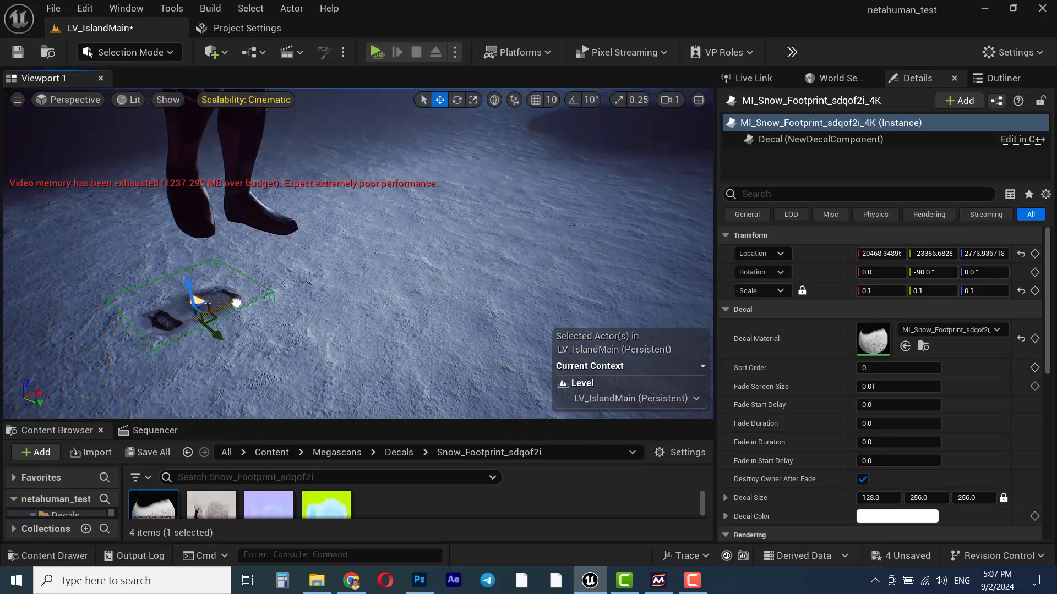
left_click_drag(236, 303, 343, 264)
Rotate the footprint decal about the vertical axis so it points in roughly the same direction as the boots
key("e")
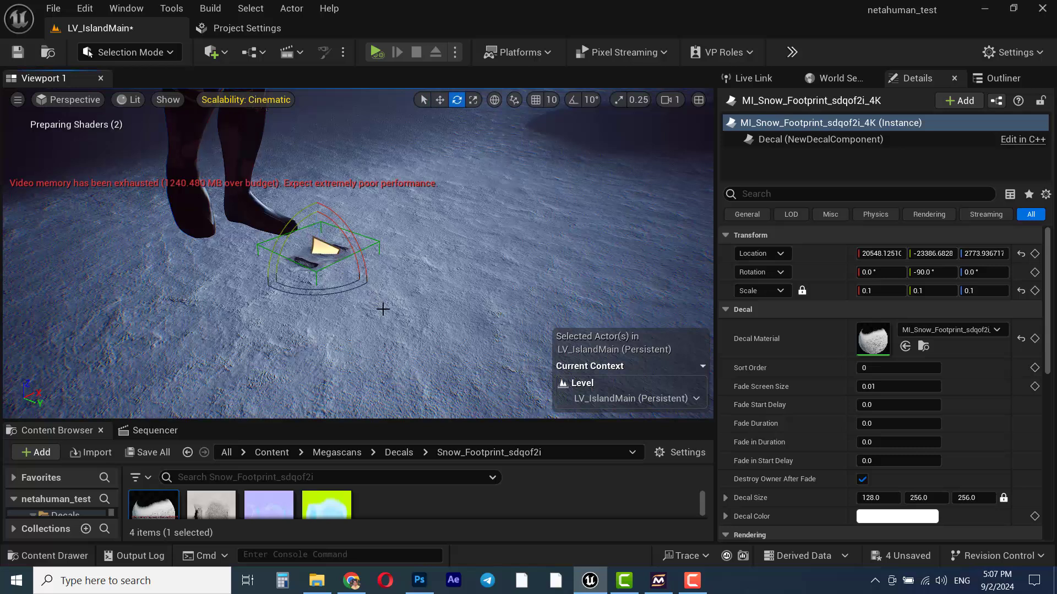
left_click_drag(318, 290, 390, 289)
right_click_drag(342, 328, 366, 356)
key("w")
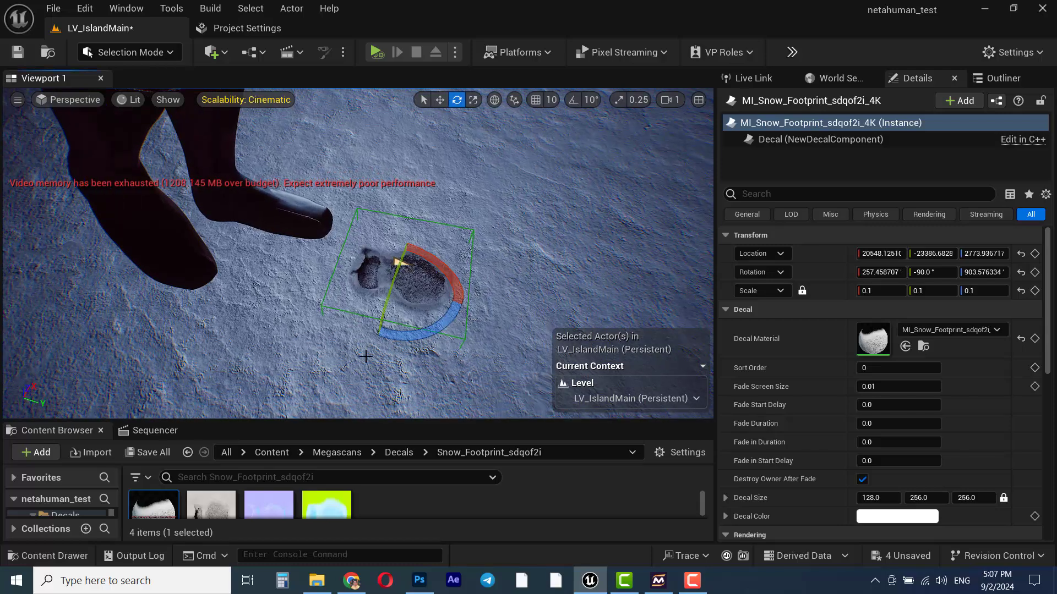
Narrow the footprint decal along its width to a Y scale of about 0.057
key("r")
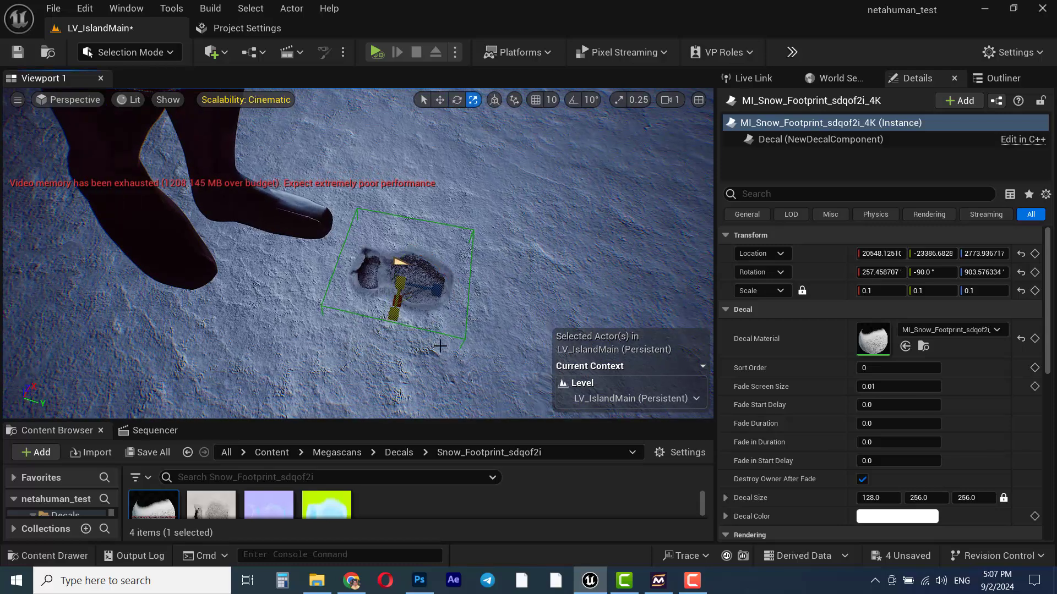
mouse_move(440, 346)
right_mouse_down()
mouse_move(462, 344)
mouse_move(458, 352)
right_mouse_up()
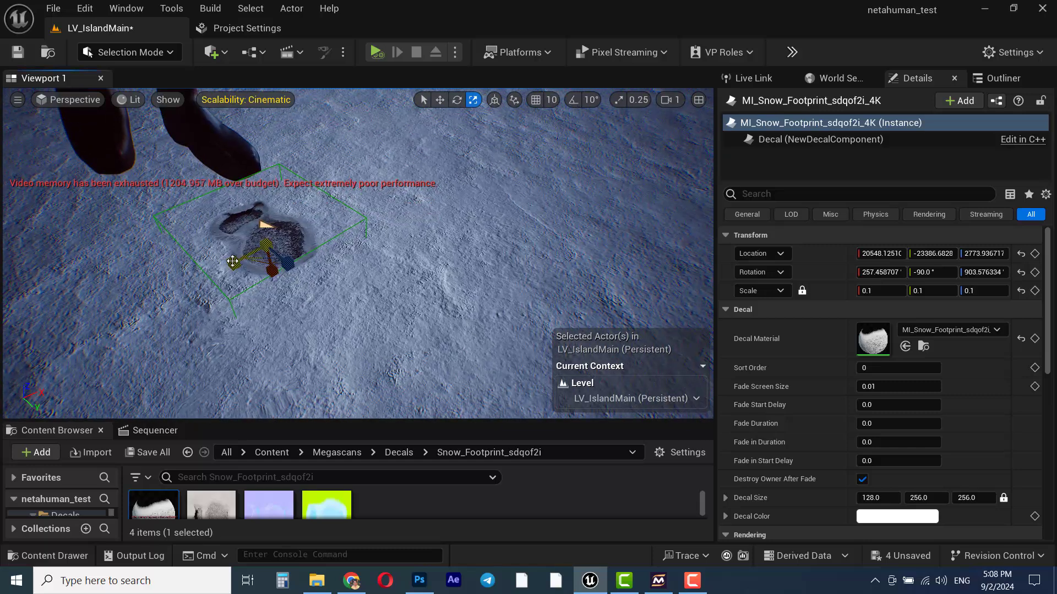
left_click_drag(234, 263, 313, 319)
right_click_drag(314, 320, 180, 247)
key("w")
key("d")
left_click_drag(262, 262, 261, 263)
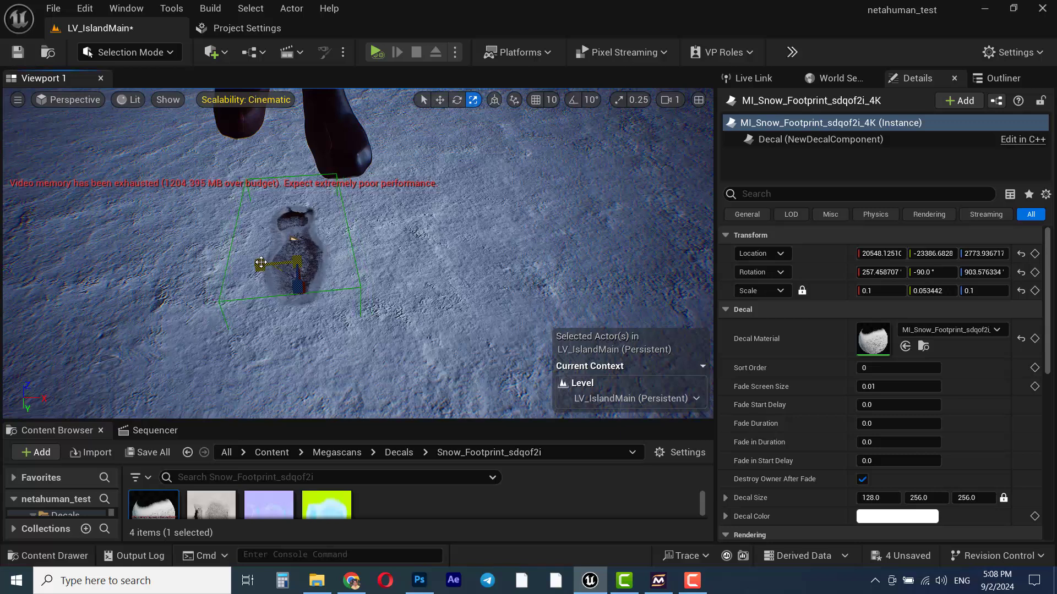
left_click(275, 263)
Reselect the footprint decal and move it along Y to about -23439, beneath the character's front boot
key("w")
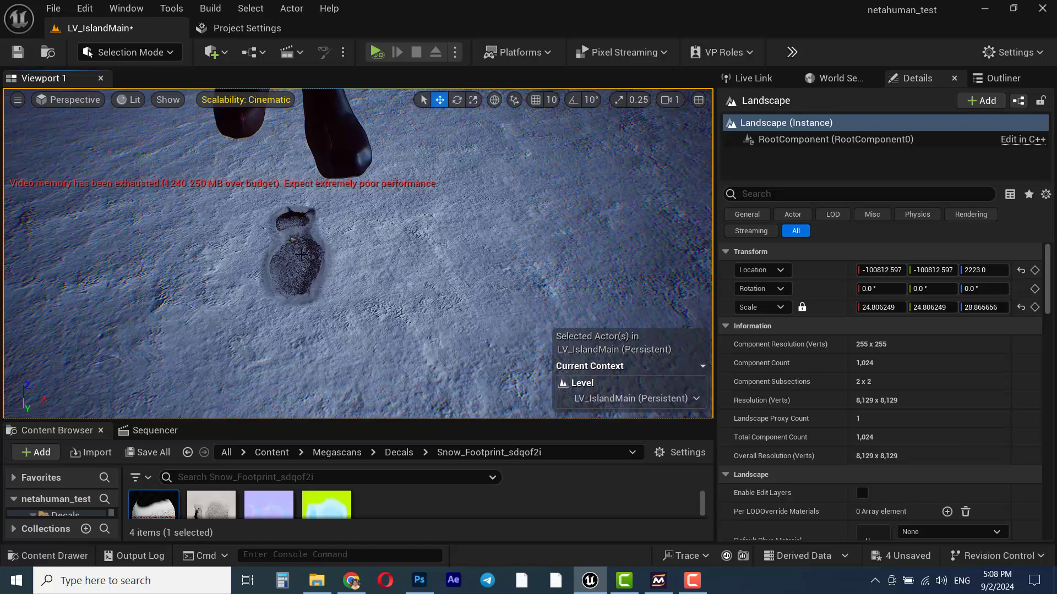
left_click(301, 258)
right_click_drag(302, 258, 273, 250)
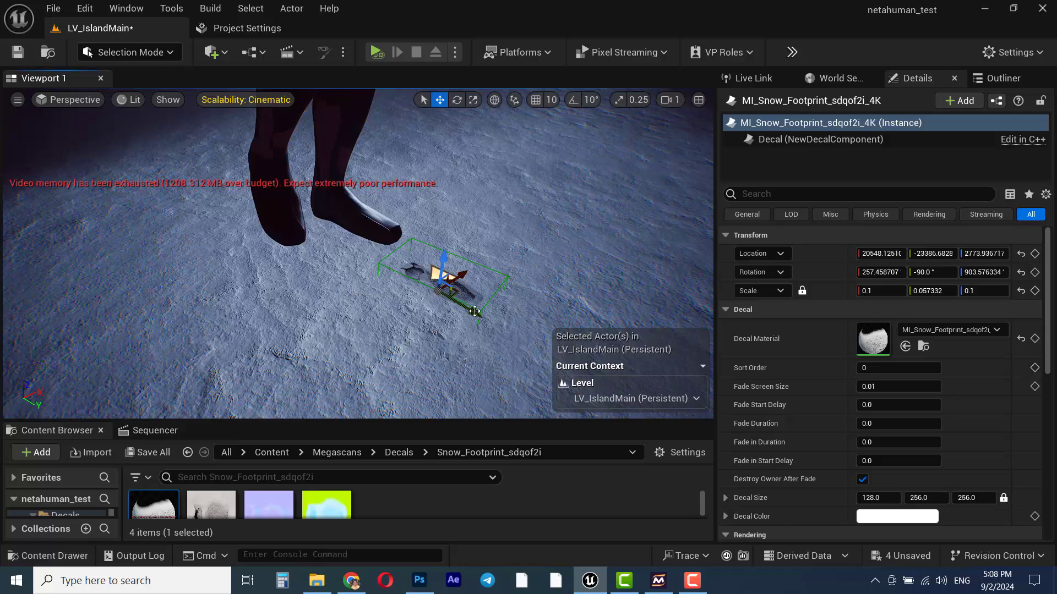
left_click_drag(475, 311, 388, 257)
right_click_drag(385, 233, 385, 166)
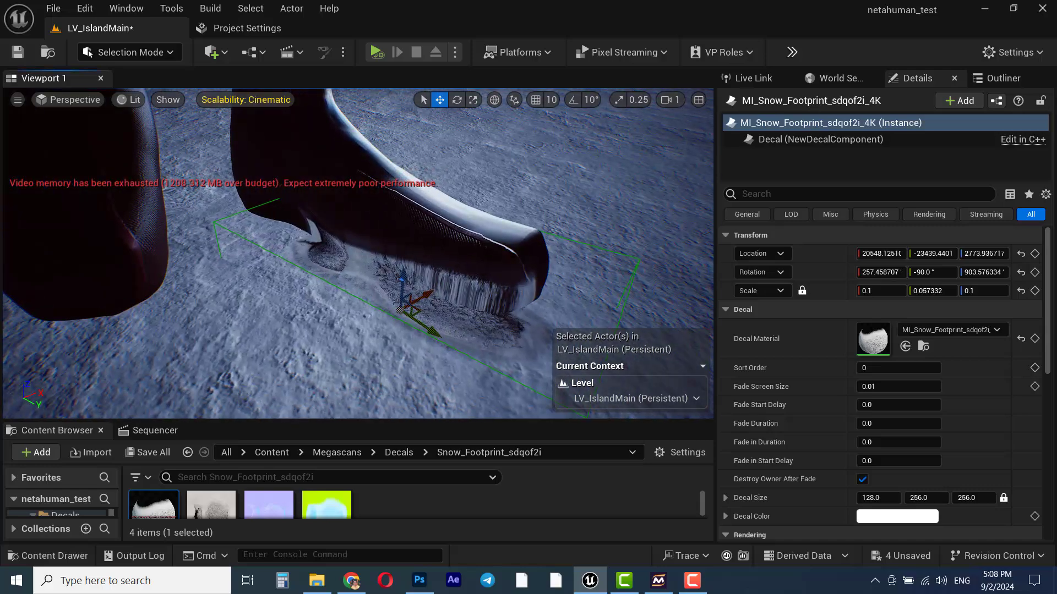
Turn off Receives Decals for the Torso component of BP_superman2
mouse_move(482, 288)
right_mouse_down()
mouse_move(545, 297)
mouse_move(457, 298)
mouse_move(482, 288)
right_mouse_up()
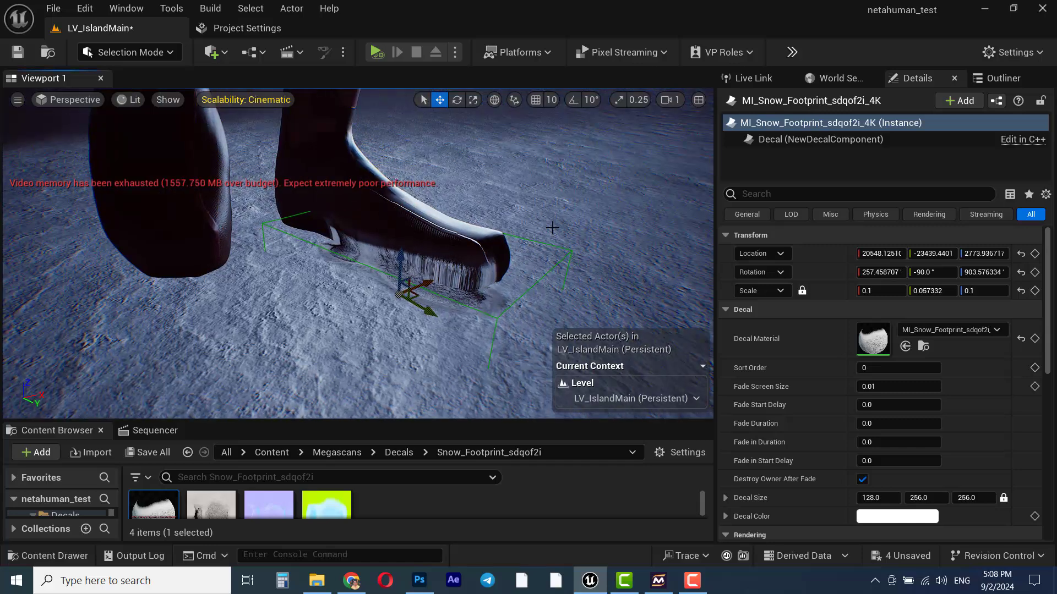
left_click(333, 184)
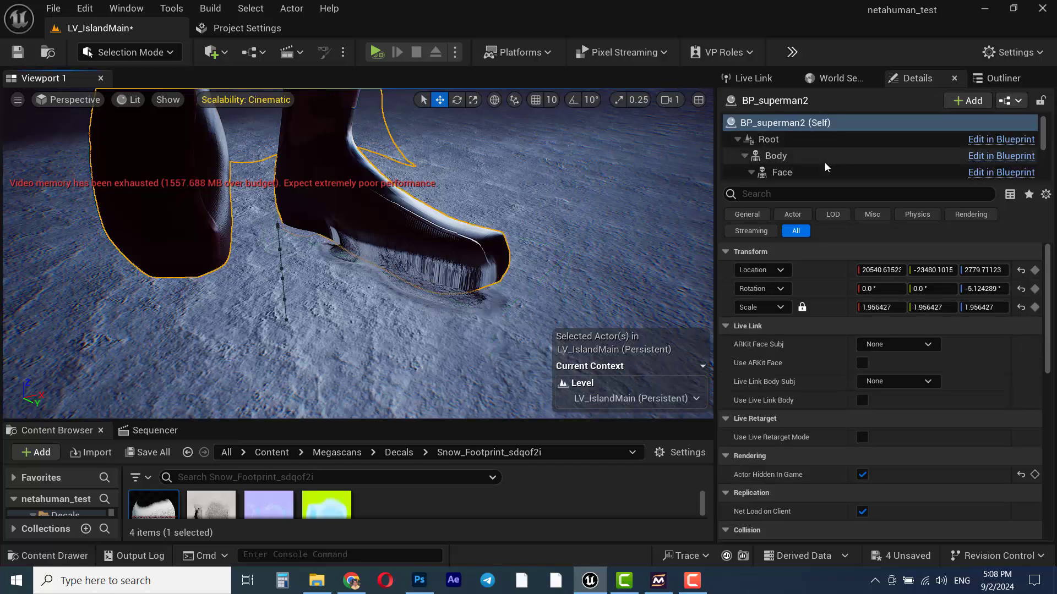
scroll(827, 163, "down", 1)
scroll(821, 165, "down", 4)
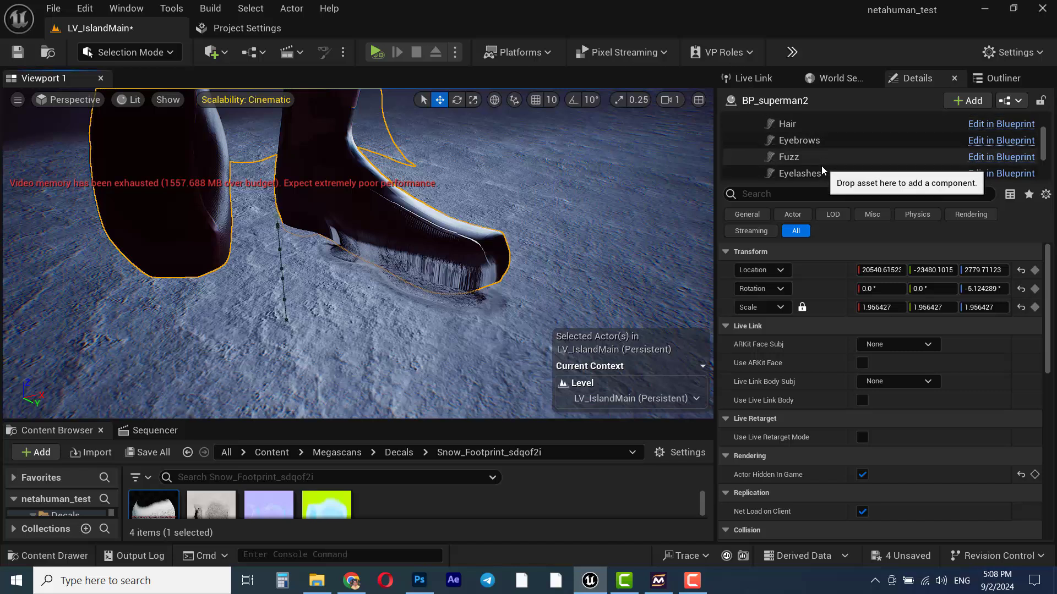
scroll(812, 170, "down", 3)
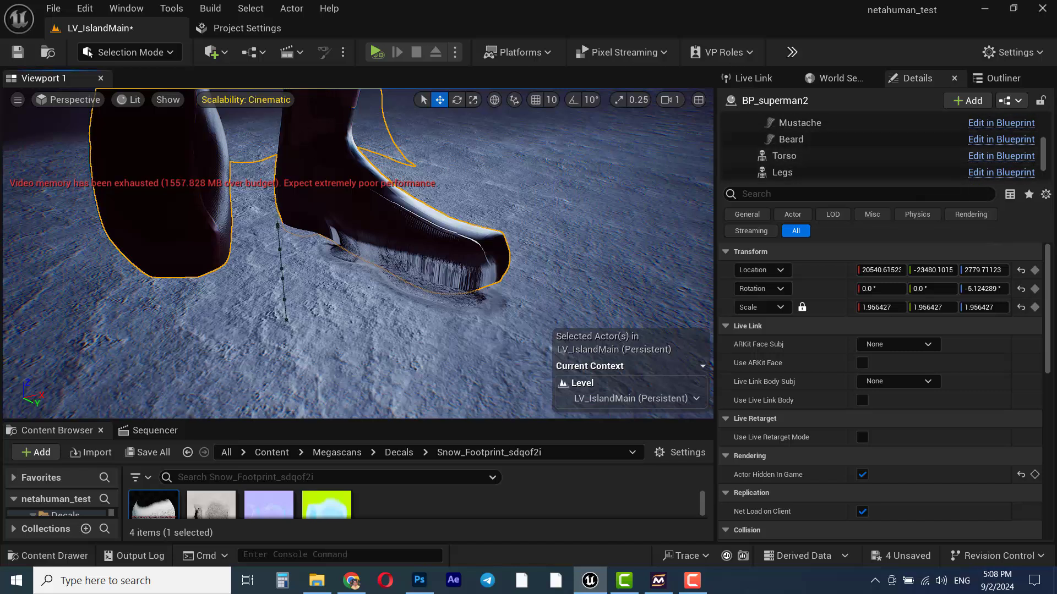
left_click(774, 156)
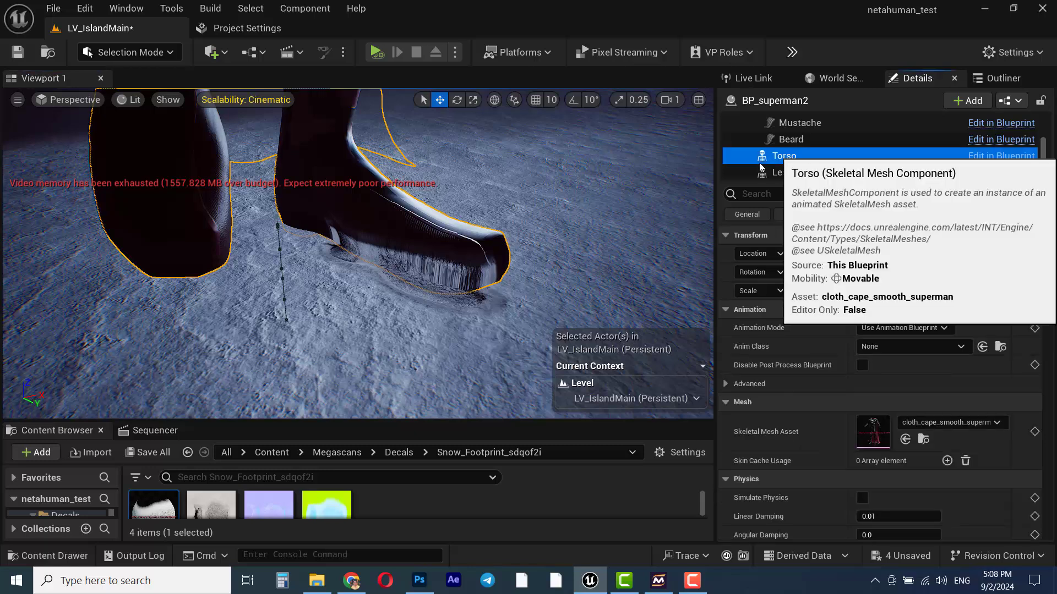
left_click(777, 194)
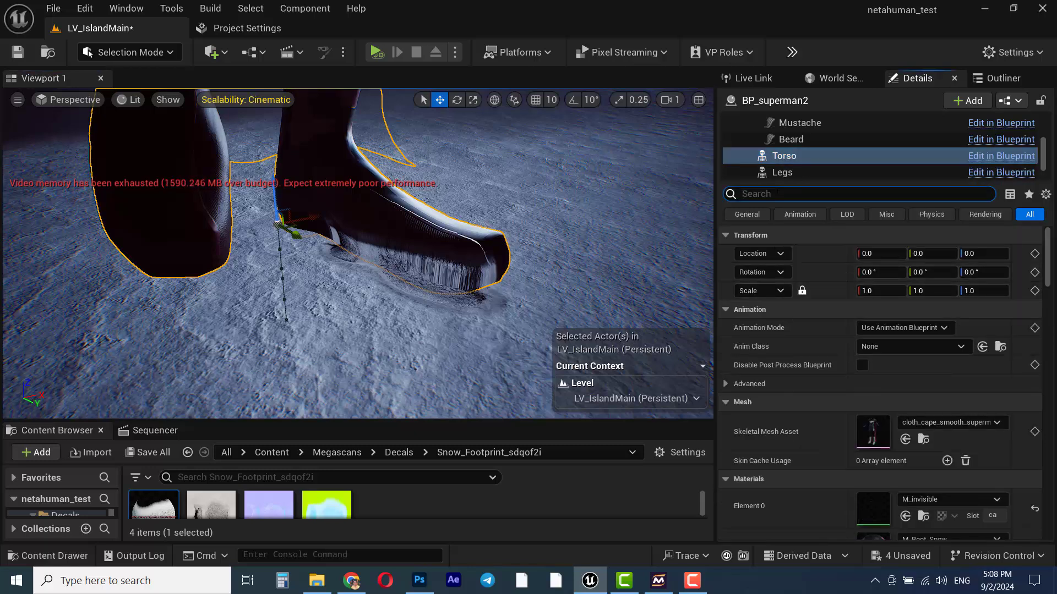
type("decak")
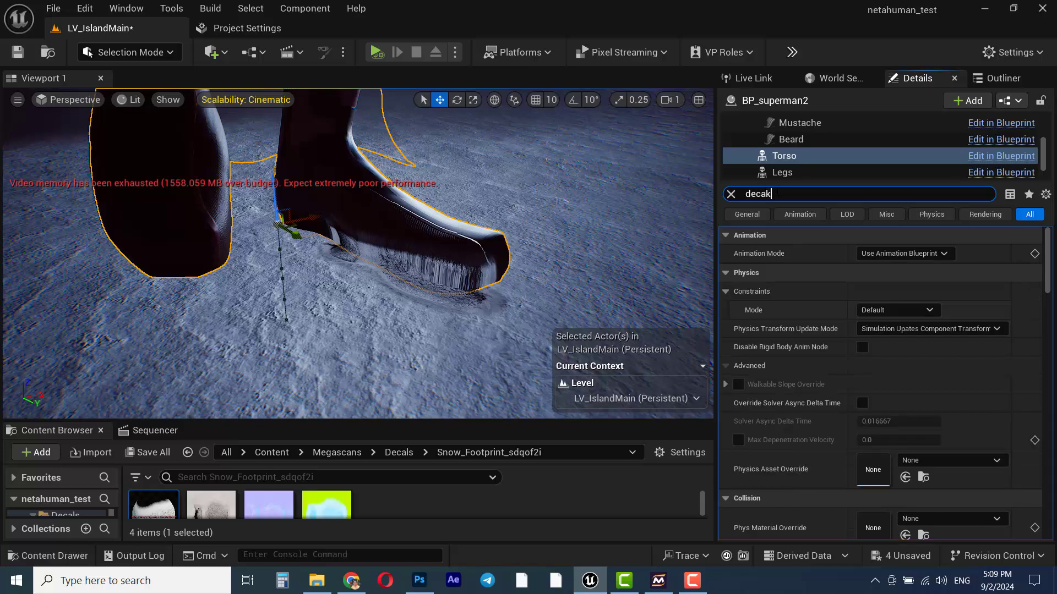
key("BackSpace")
type("l")
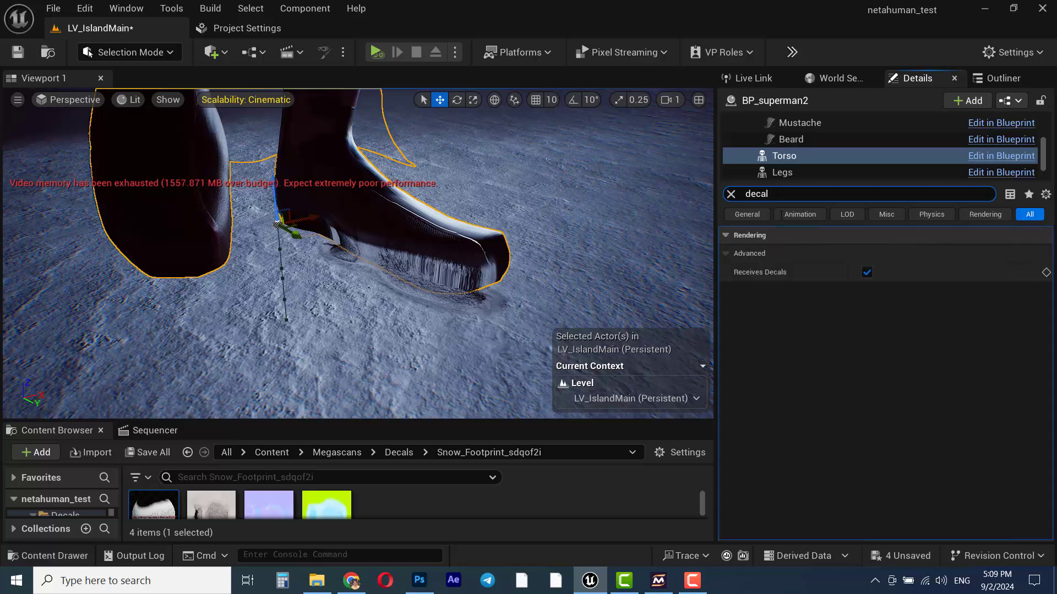
left_click(867, 272)
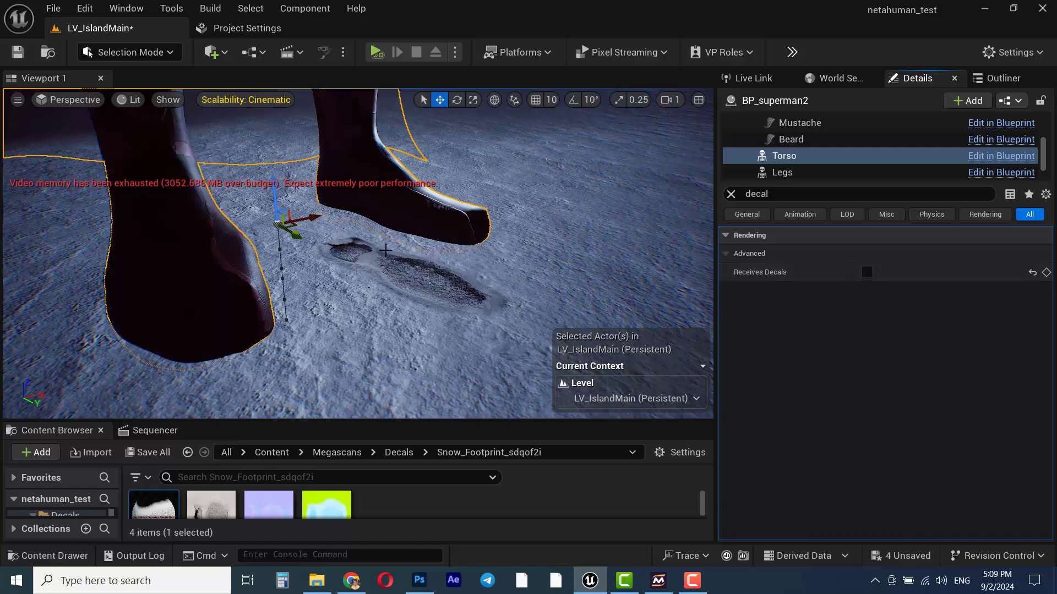
Scrub the plan15 sequence to frame 2, where the character's front boot comes down on the footprint
left_click(151, 430)
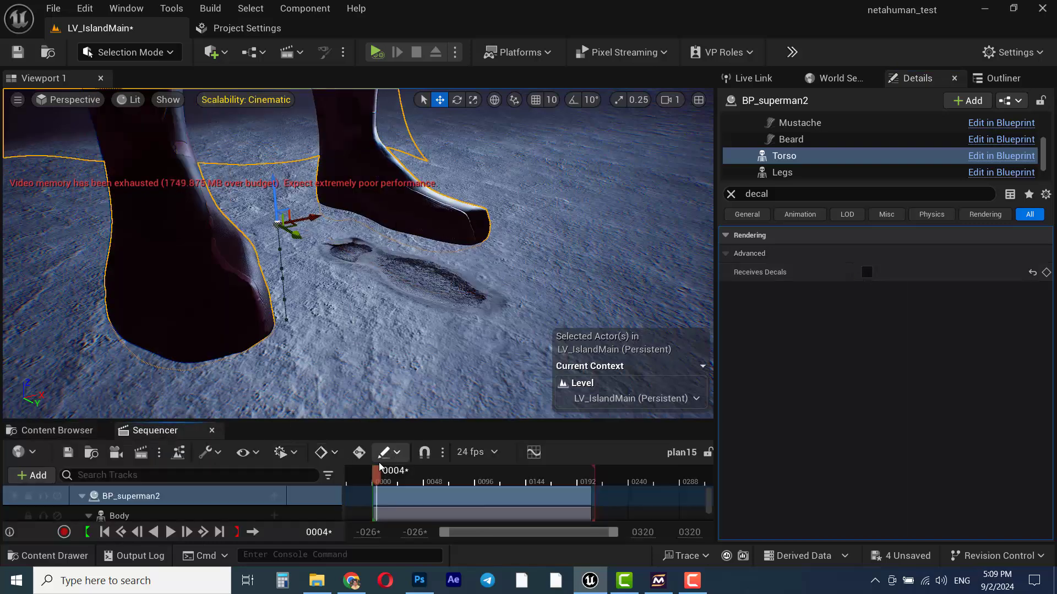
left_click_drag(380, 466, 376, 480)
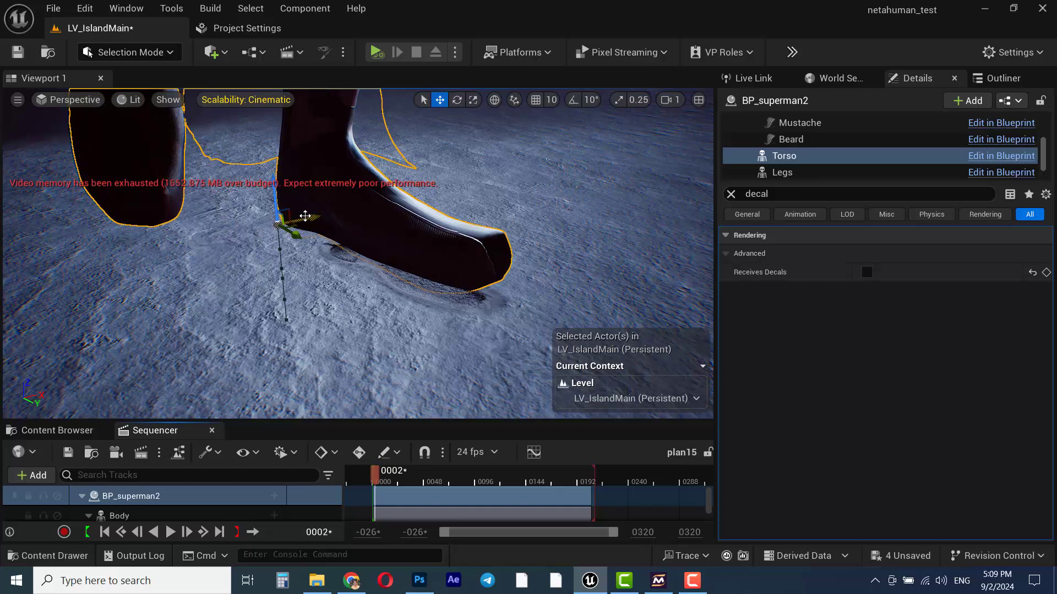
left_click_drag(307, 219, 310, 216)
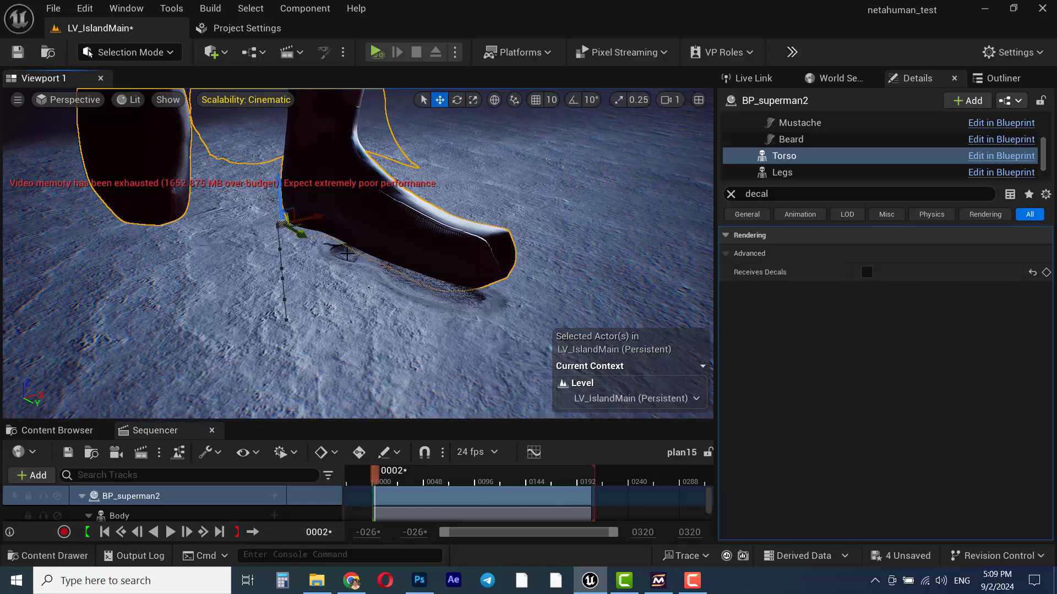
Clear the Details filter, find the snow footprint decal among the level's actors by searching "foot", and select it
left_click(350, 259)
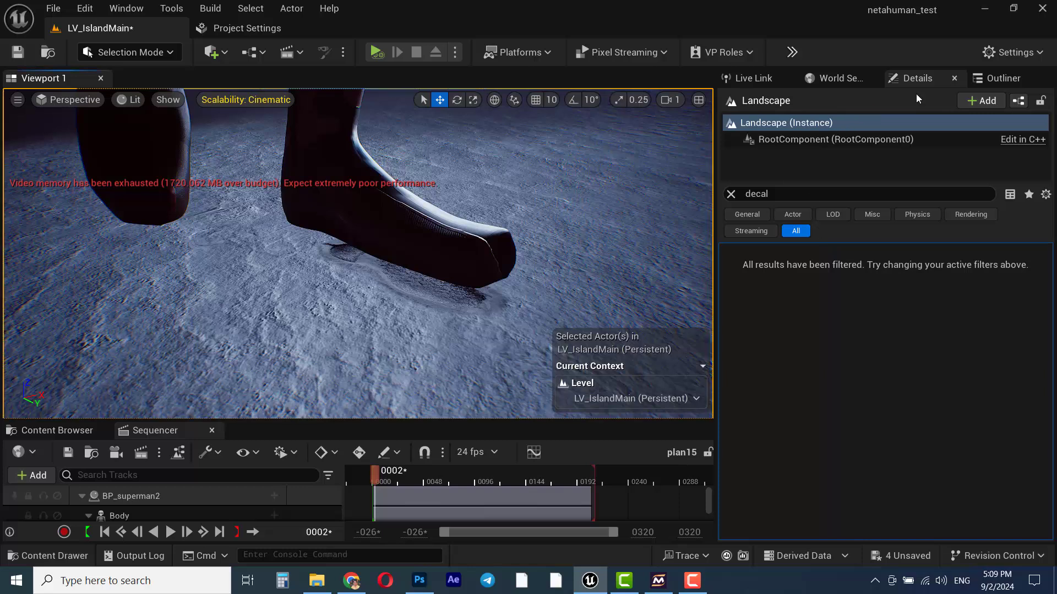
left_click(730, 194)
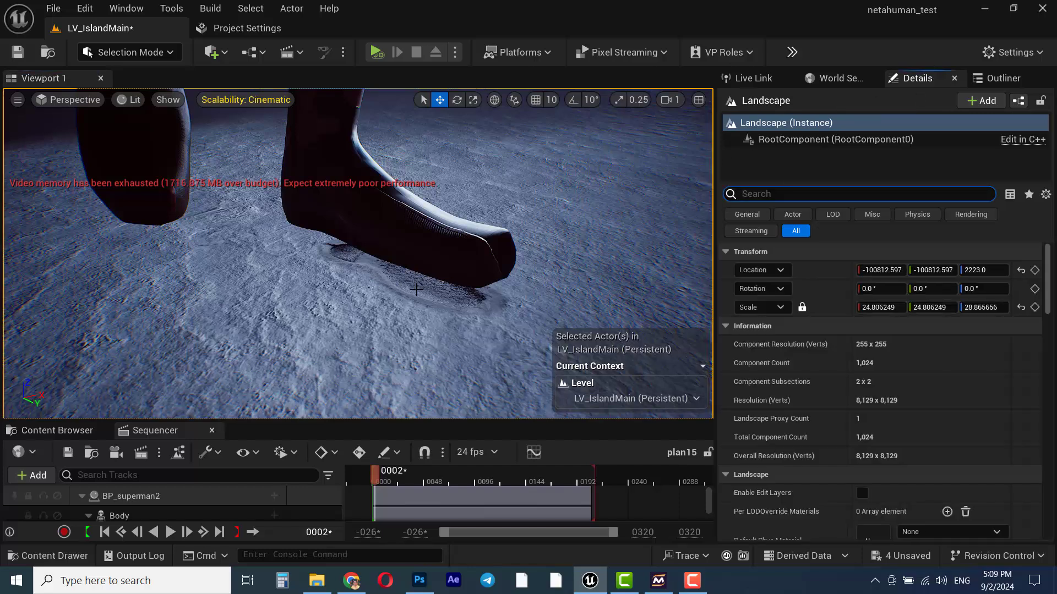
left_click(1003, 79)
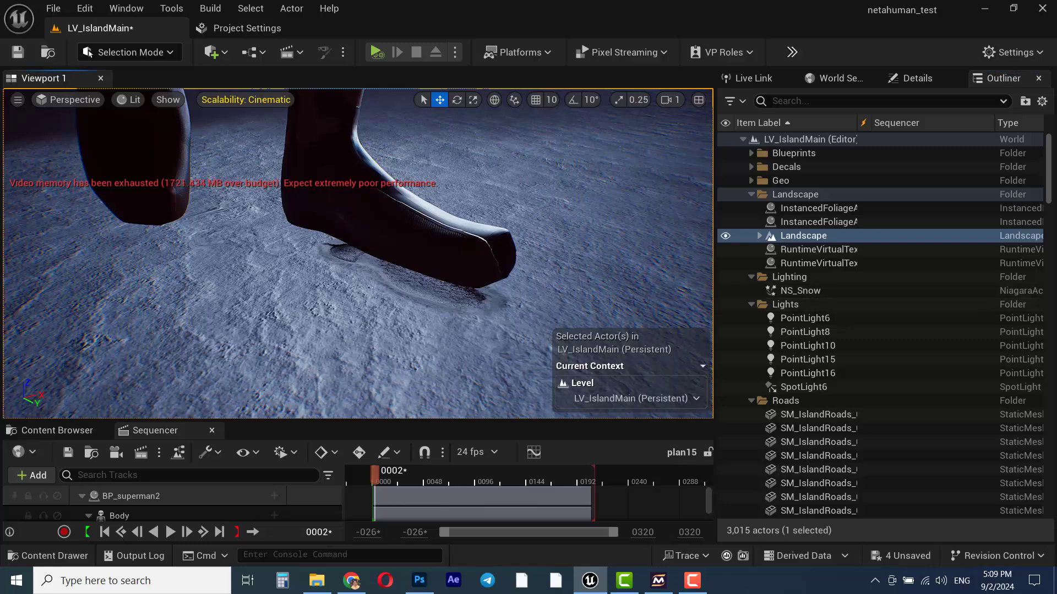
scroll(877, 446, "down", 5)
scroll(893, 388, "up", 5)
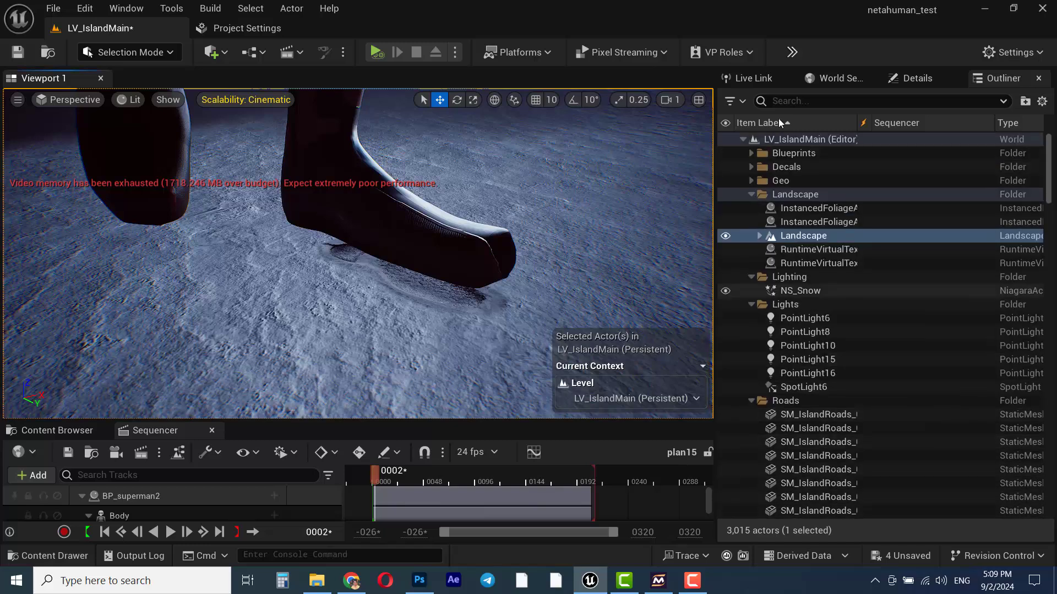
left_click(792, 101)
type("foot")
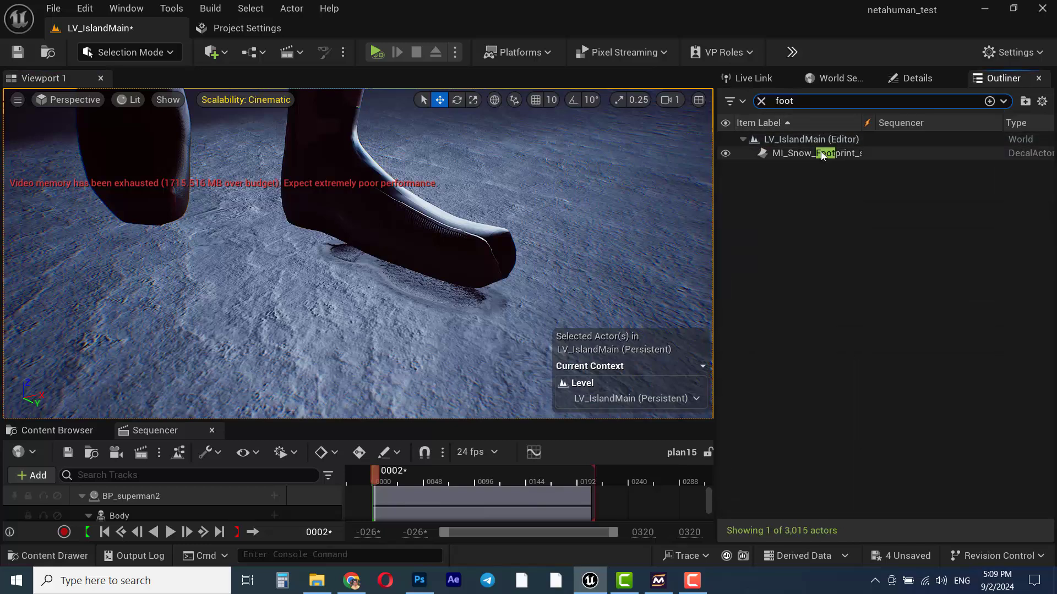
left_click(823, 154)
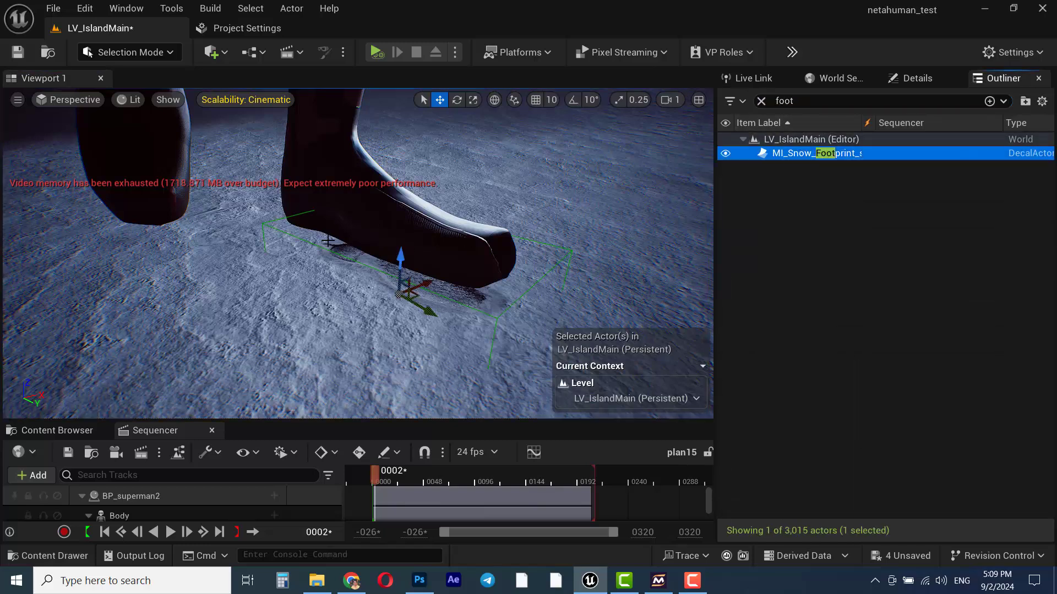
Move the footprint decal beneath the front boot and lengthen it to match the sole
left_click_drag(425, 285, 389, 283)
left_click_drag(389, 282, 374, 278)
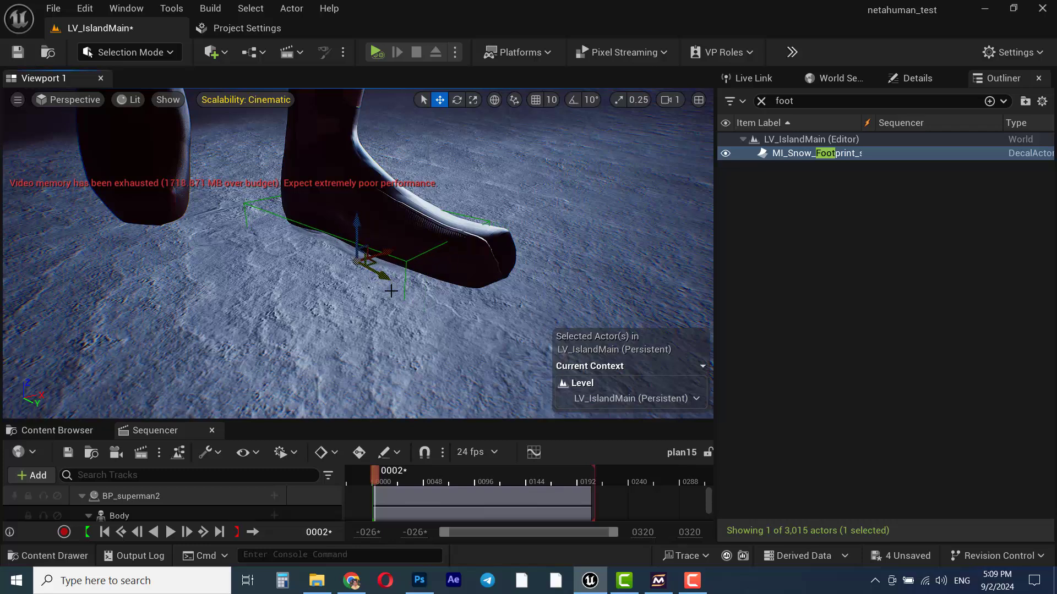
key("r")
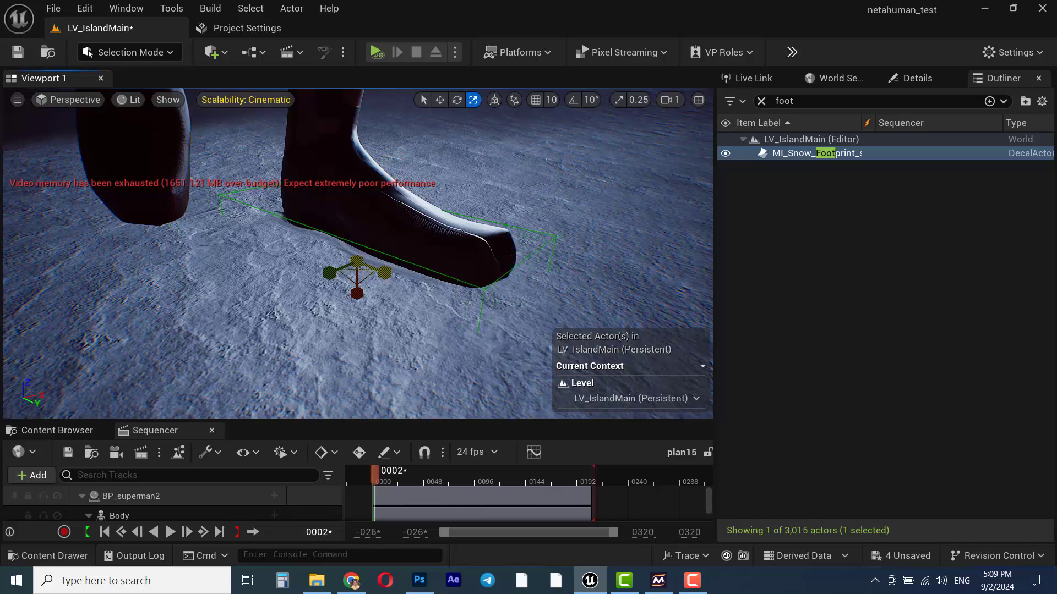
key("w")
left_click_drag(386, 275, 400, 283)
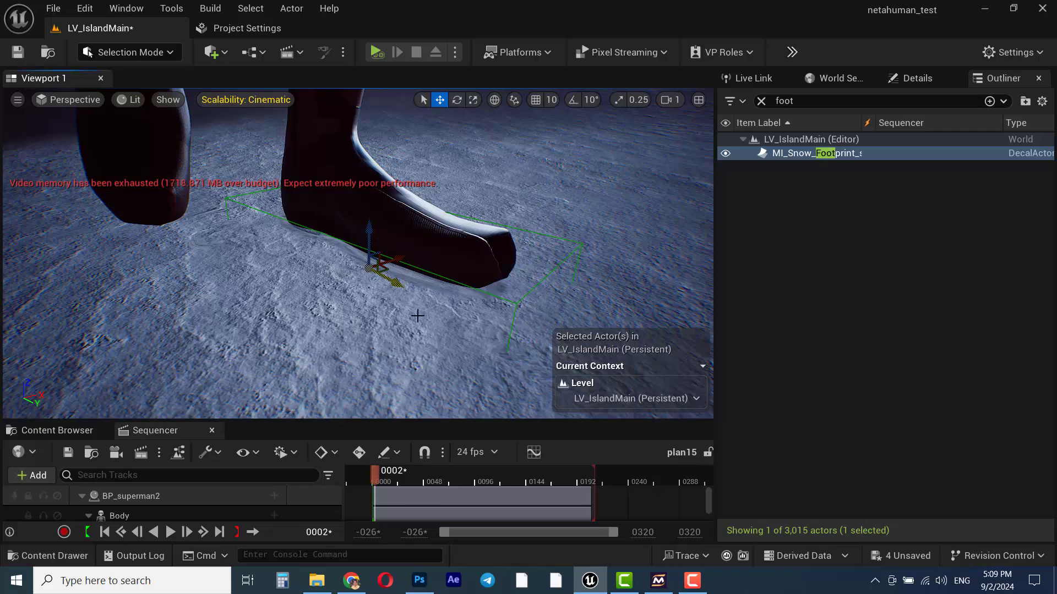
Shift the footprint decal slightly along X toward the boot and widen it beyond the sole's sides
right_click_drag(418, 316, 313, 372)
key("d")
key("w")
key("e")
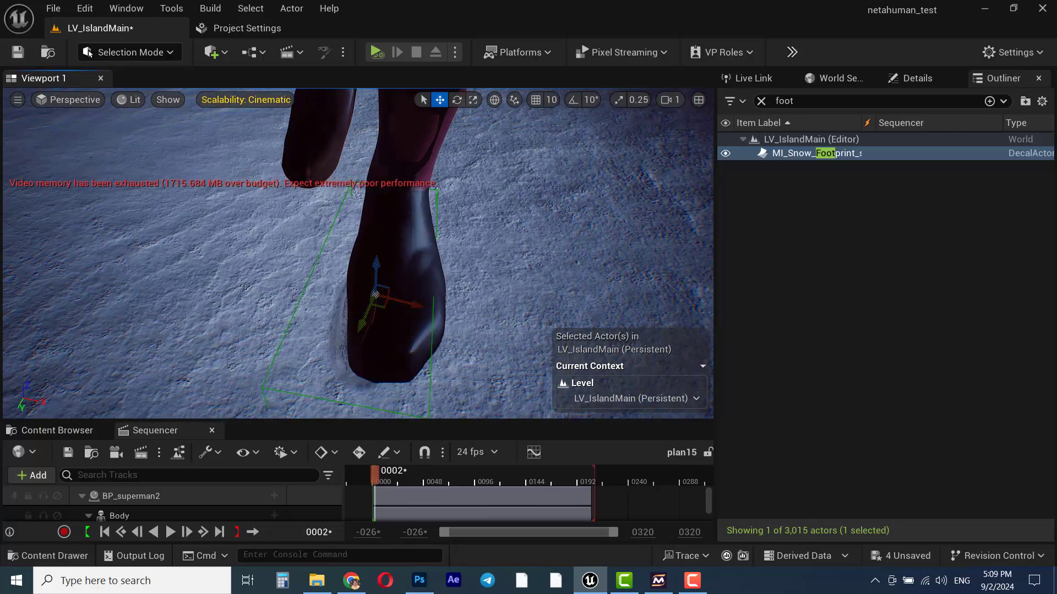
right_click_drag(449, 242, 449, 261)
left_click_drag(414, 285, 421, 285)
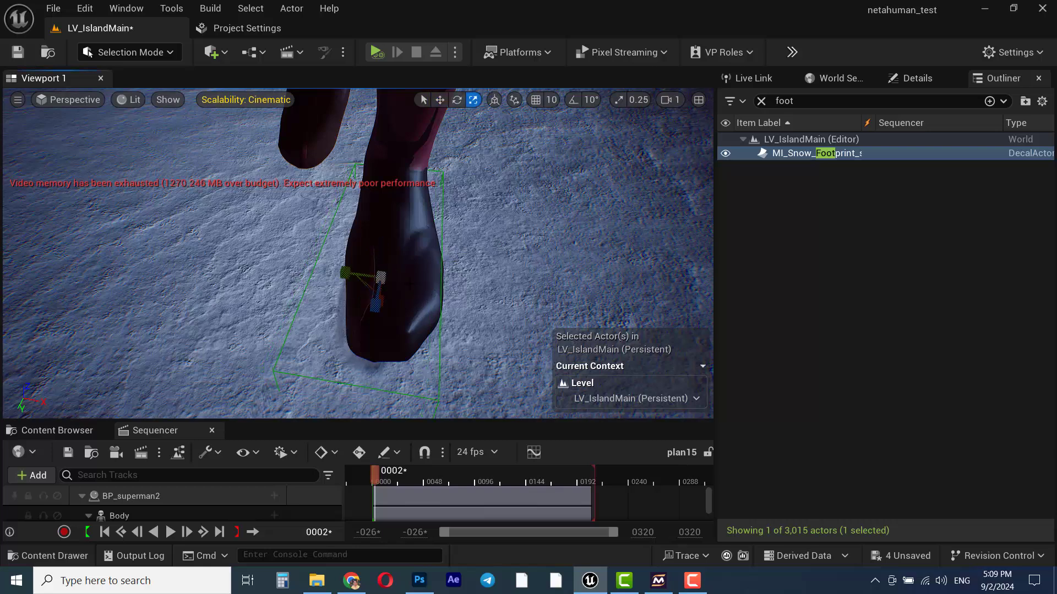
left_click_drag(363, 275, 330, 272)
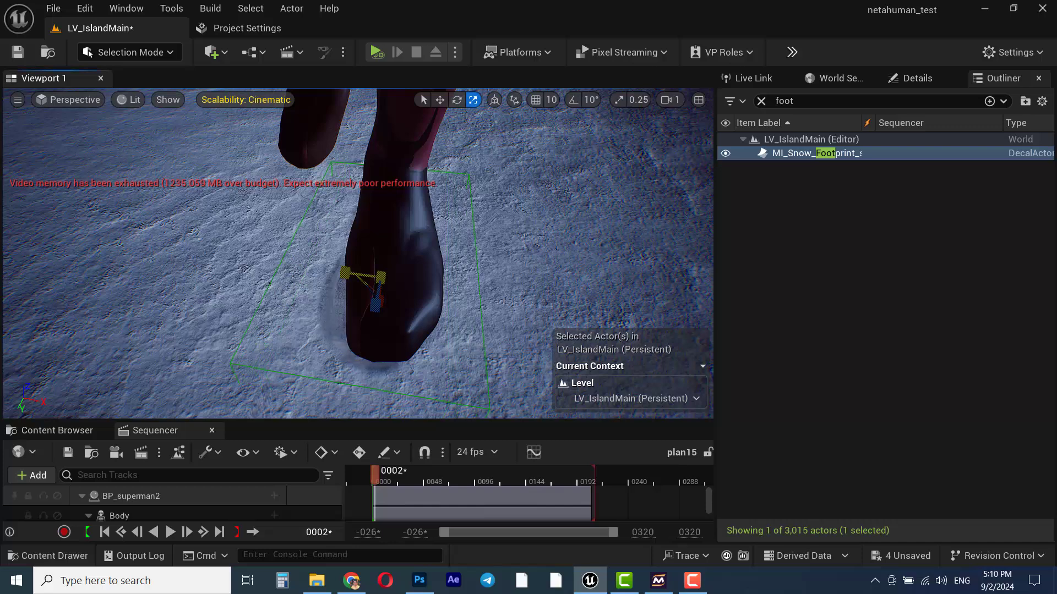
Centre the widened footprint decal under the boot along X and Y, and raise it slightly
key("w")
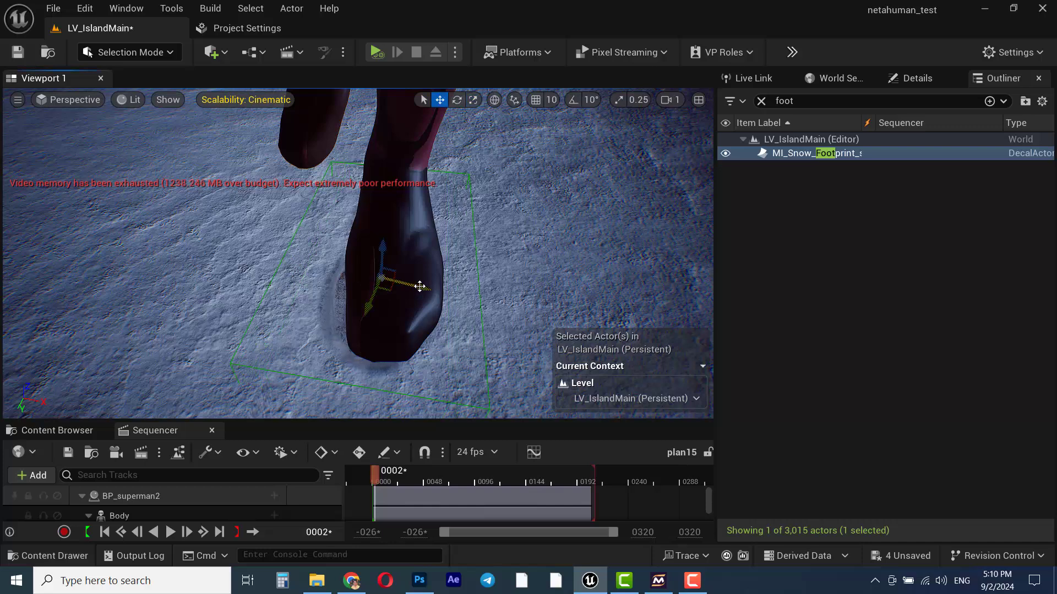
left_click_drag(419, 286, 441, 286)
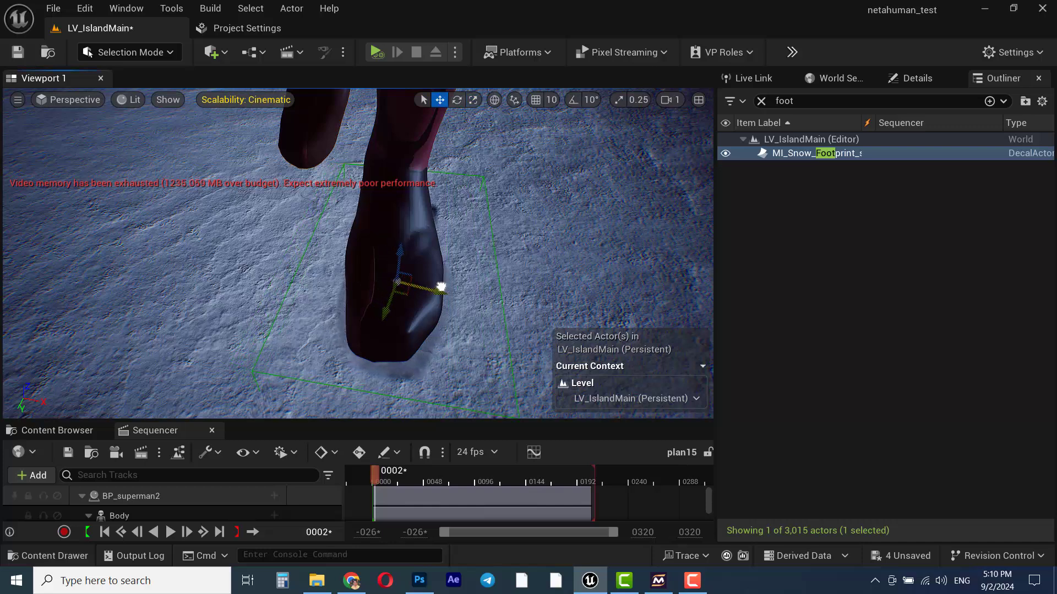
left_click_drag(388, 307, 389, 303)
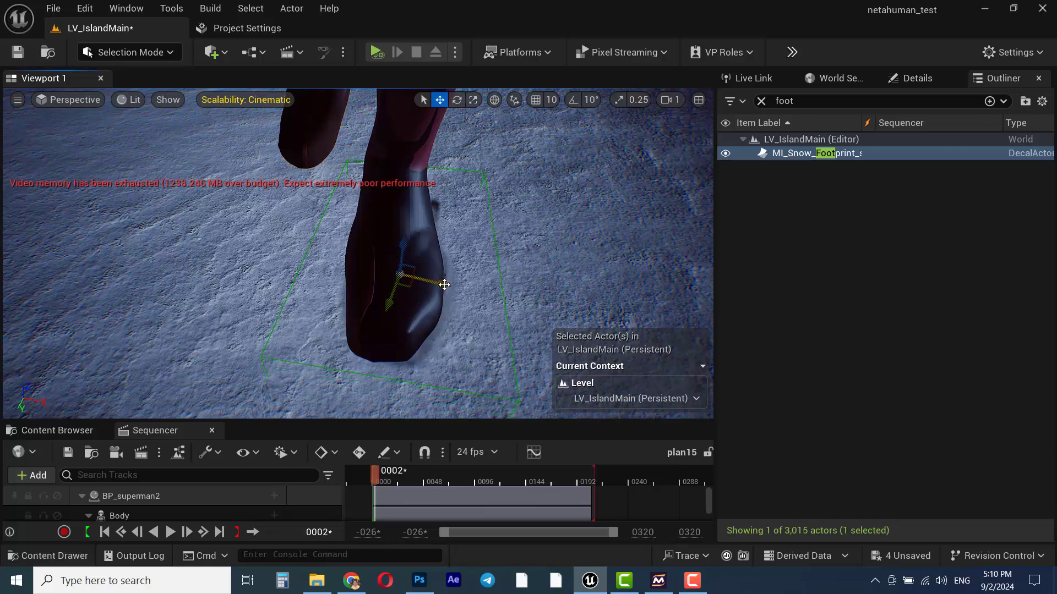
left_click_drag(445, 285, 439, 282)
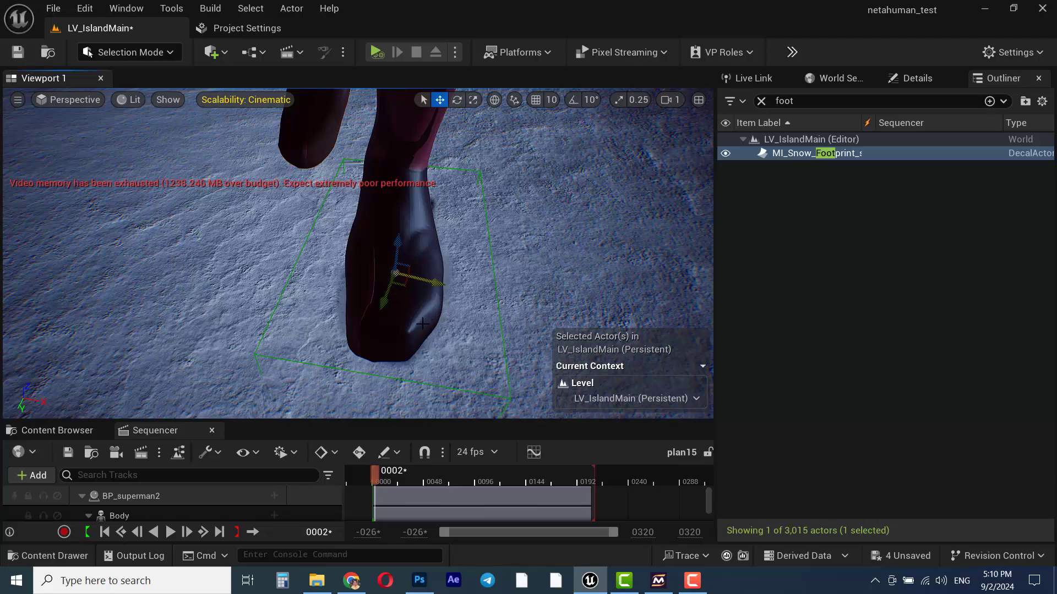
right_click_drag(422, 323, 480, 284)
left_click_drag(445, 300, 454, 272)
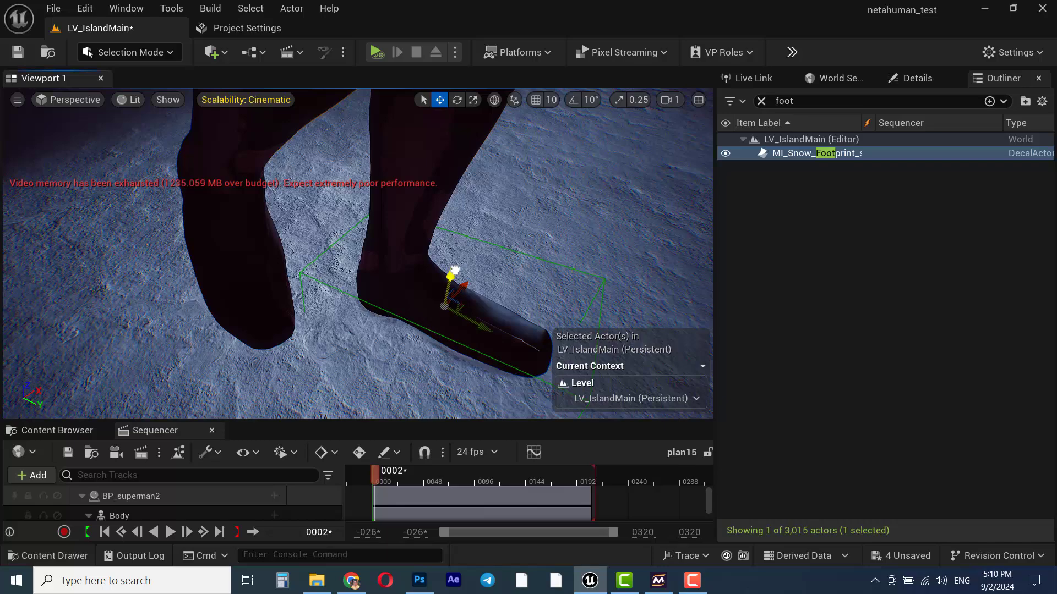
Shorten the footprint decal slightly along its length so less of the print extends behind the heel
right_click_drag(492, 374, 228, 375)
key("d")
key("d")
key("d")
key("w")
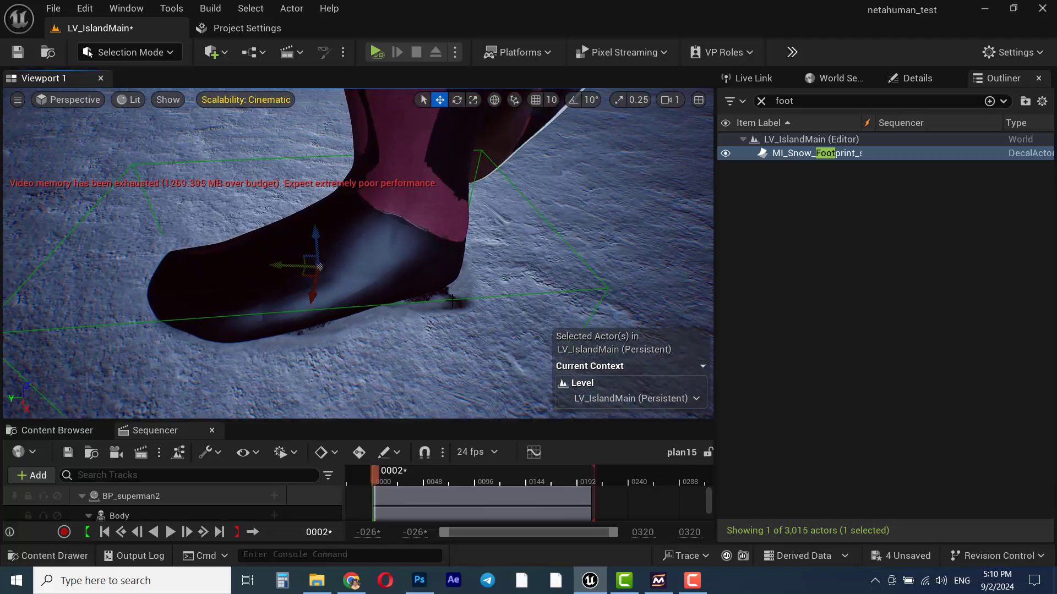
key("r")
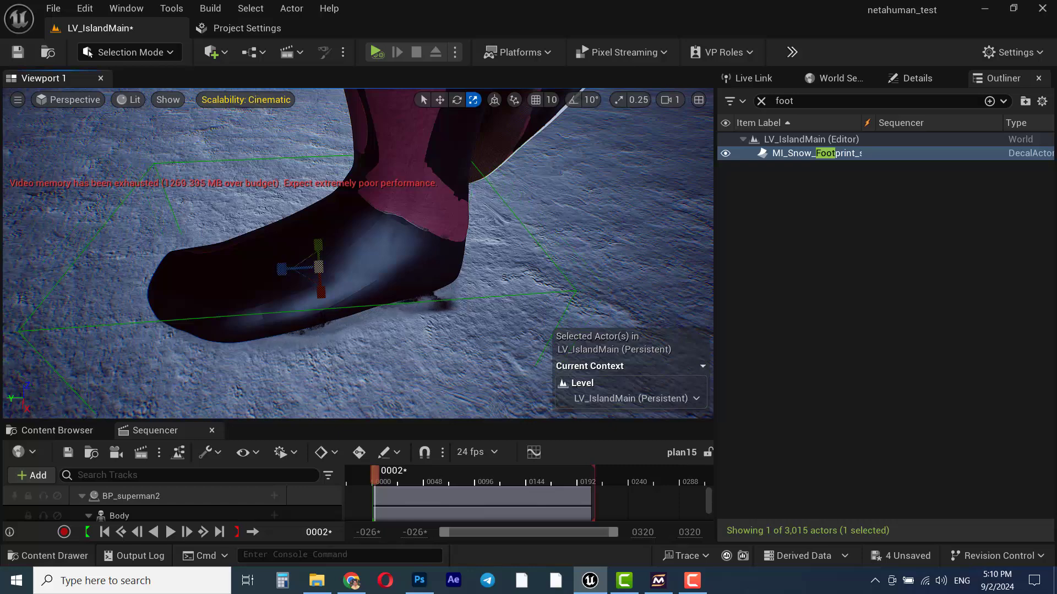
Rotate the footprint decal slightly about the vertical axis to line it up with the boot
right_click_drag(324, 289, 324, 289)
key("e")
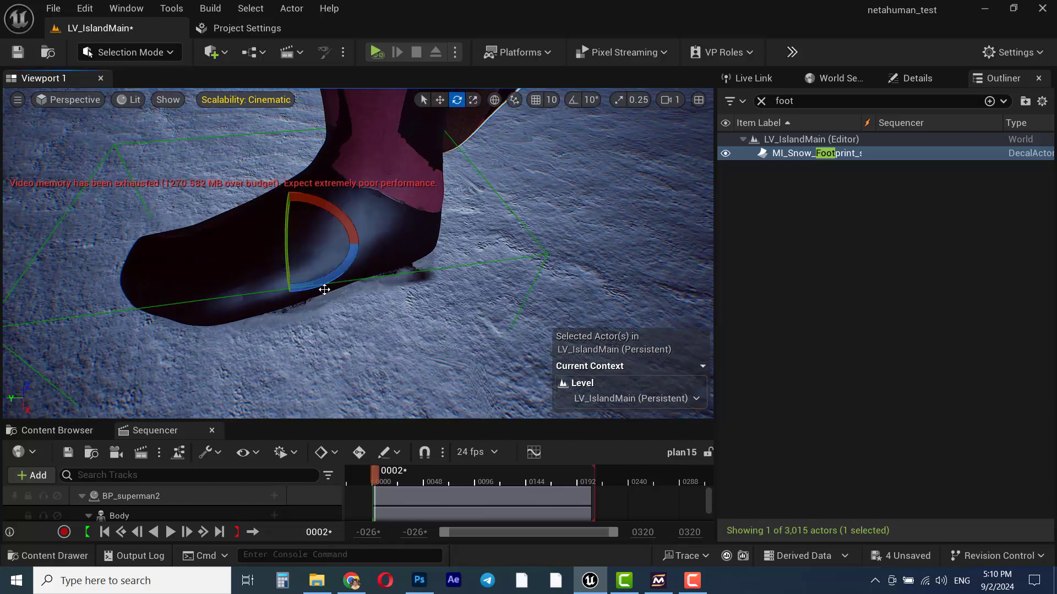
left_click_drag(326, 279, 337, 293)
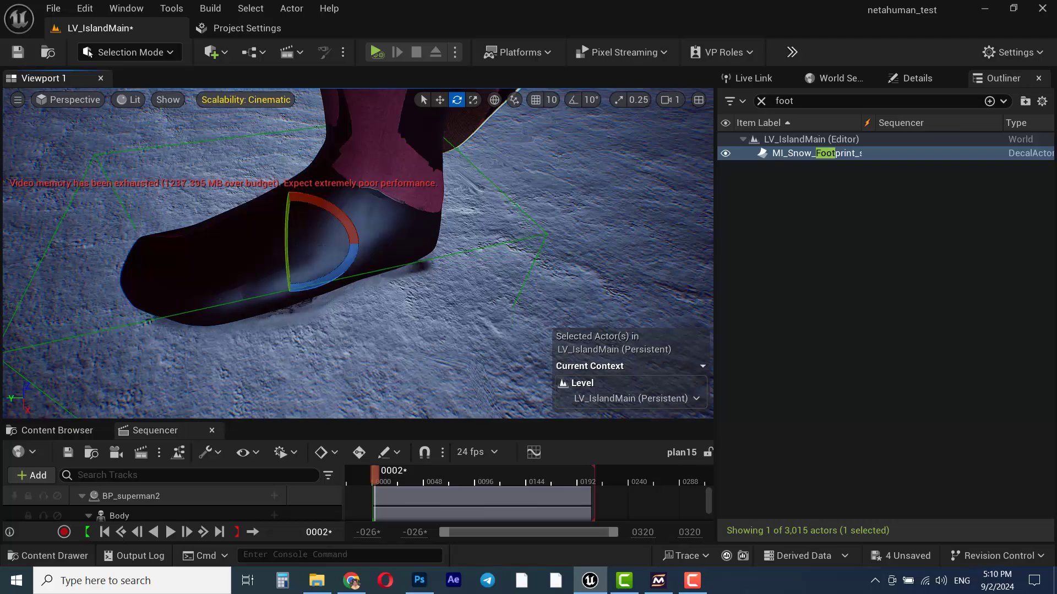
right_click_drag(337, 293, 413, 225)
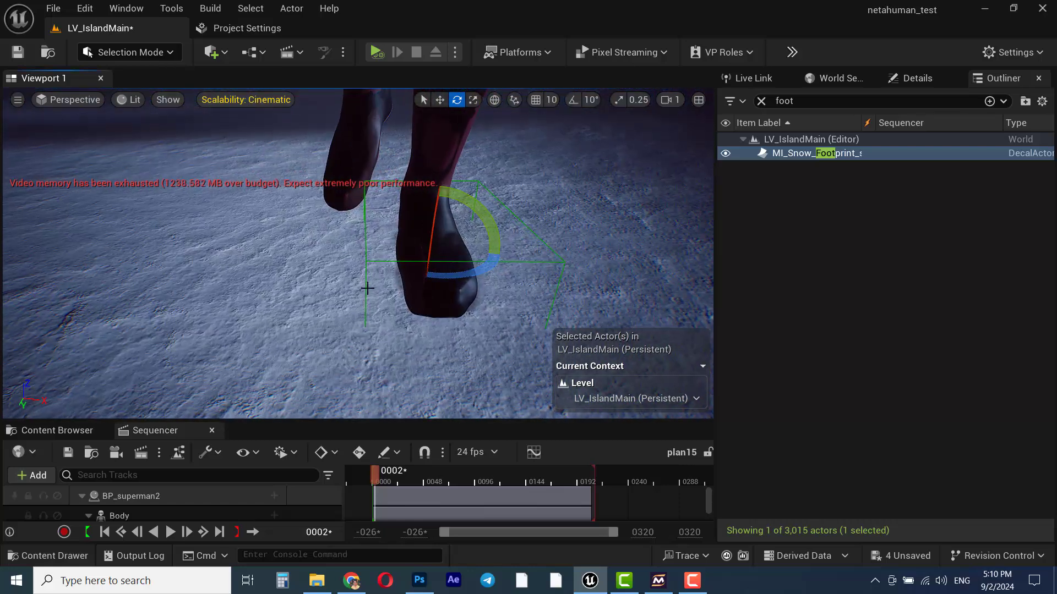
Nudge the footprint decal along X under the boot, then deselect it and check the print from the side
key("w")
left_click_drag(473, 249, 475, 250)
left_click(517, 259)
right_click_drag(518, 258, 303, 258)
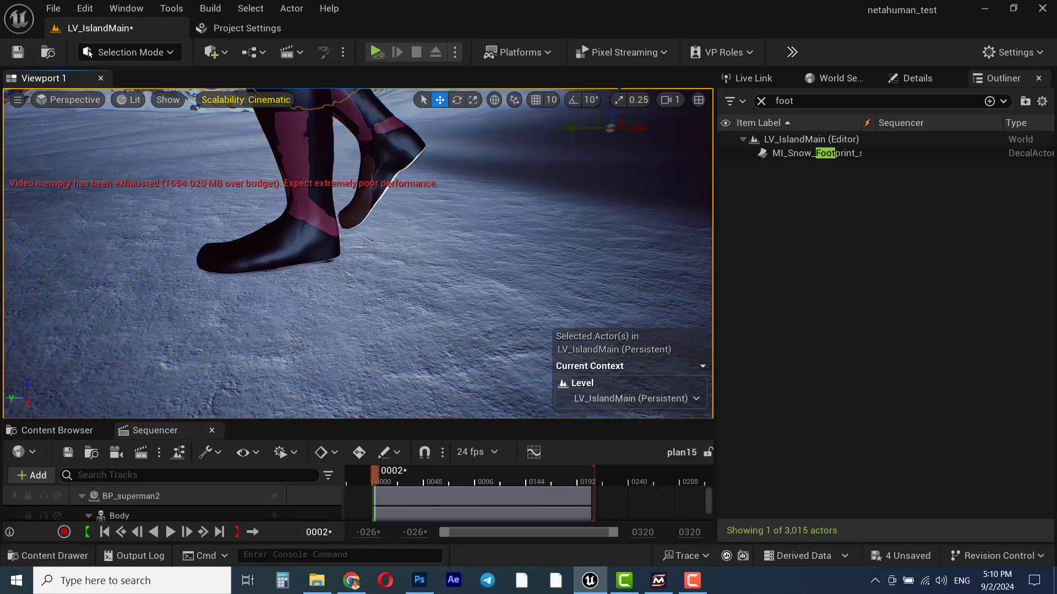
Add the MI_Snow_Footprint_sdqof2i_4K decal to the plan15 sequence and give it a Transform track
left_click(824, 155)
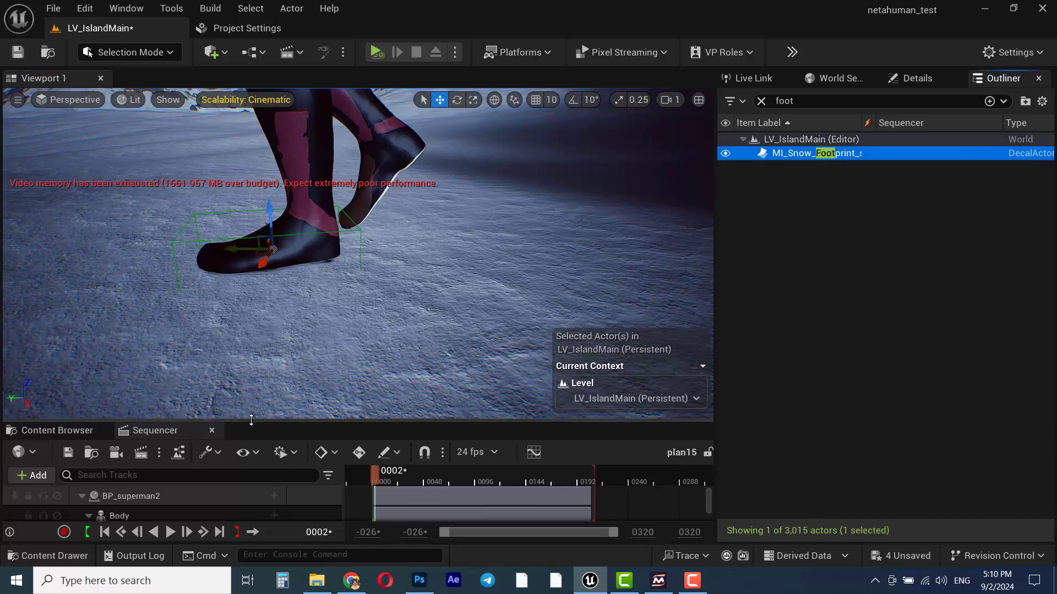
left_click_drag(252, 420, 267, 333)
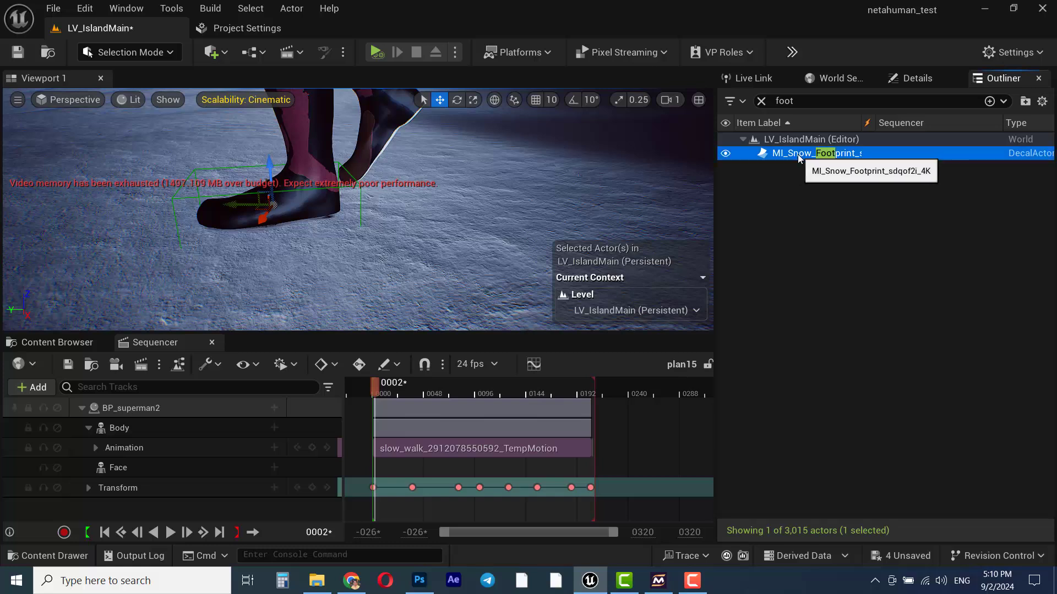
left_click_drag(800, 158, 86, 478)
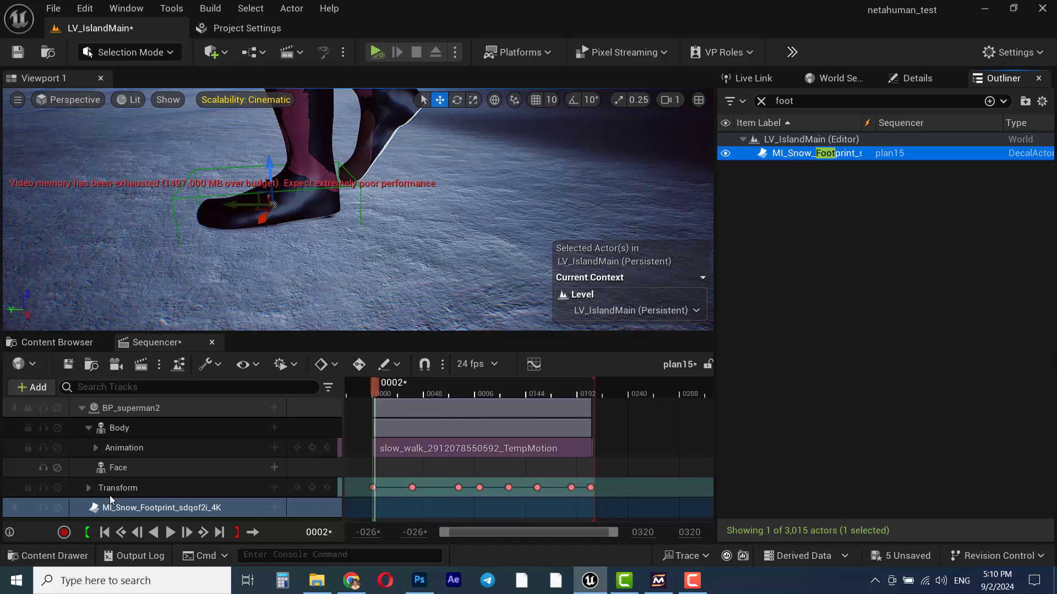
left_click(275, 508)
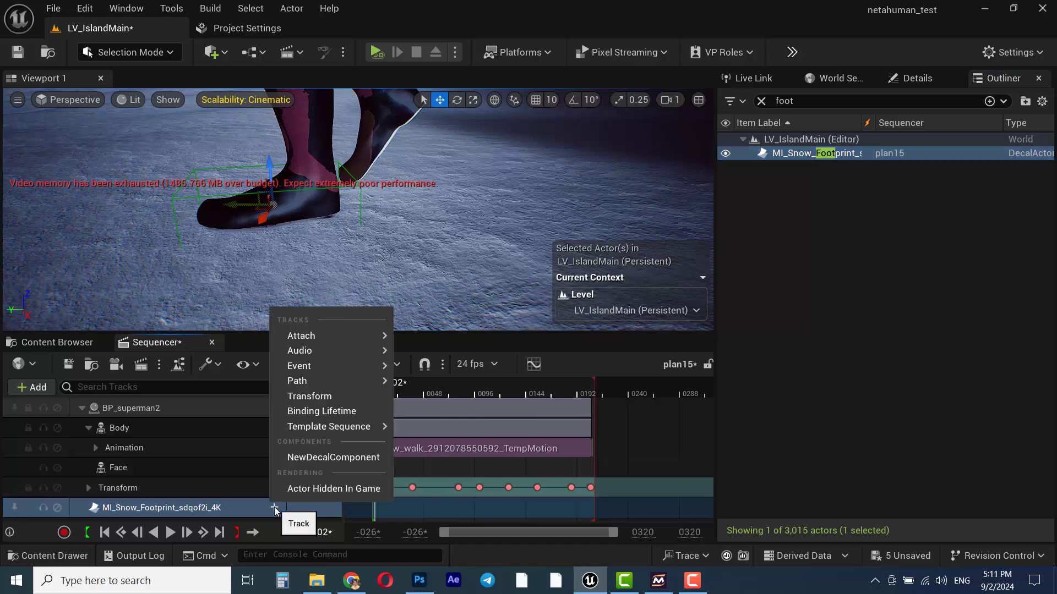
left_click(304, 396)
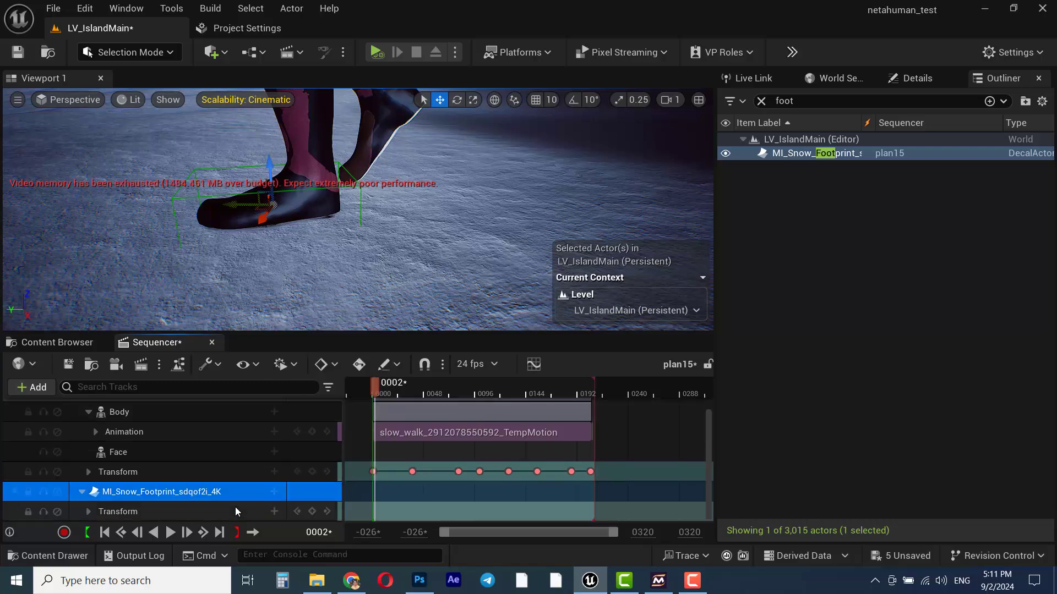
Set the sequence to frame 0 and lower the footprint decal beneath the snow surface
left_click(375, 388)
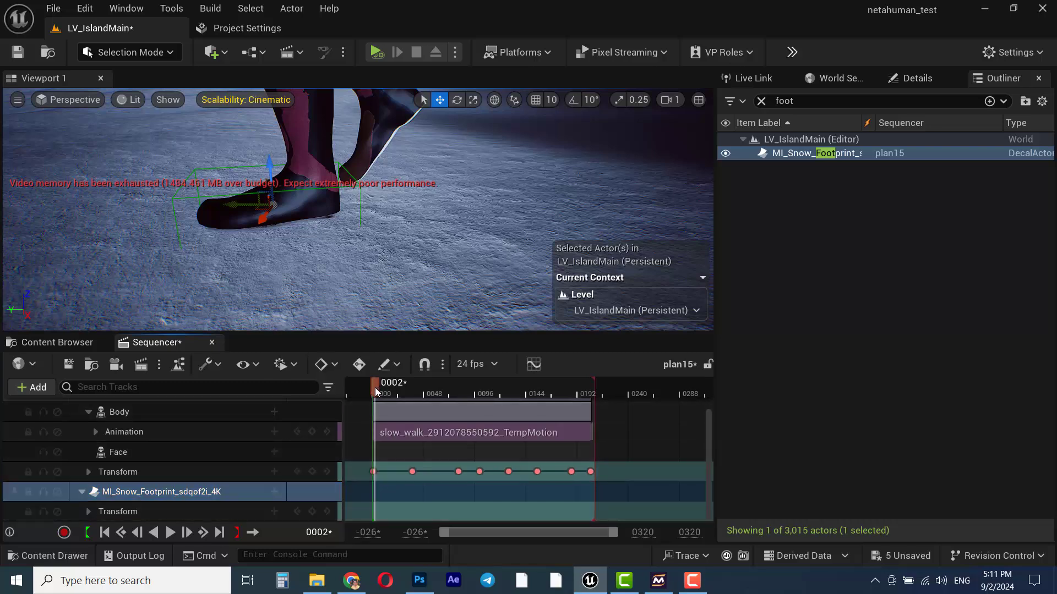
key("Left")
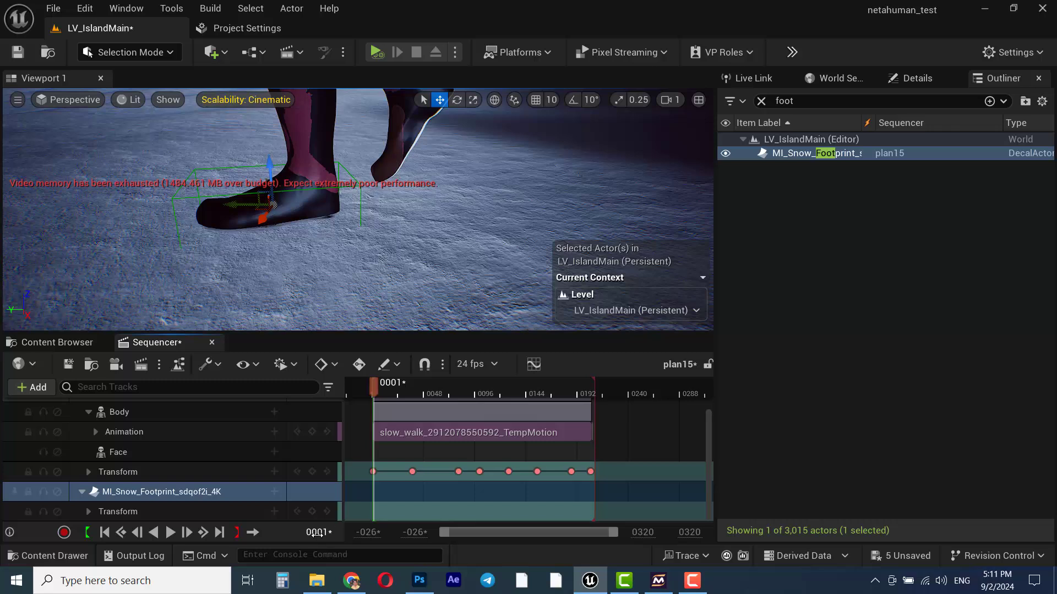
left_click(317, 533)
type("0")
key("Return")
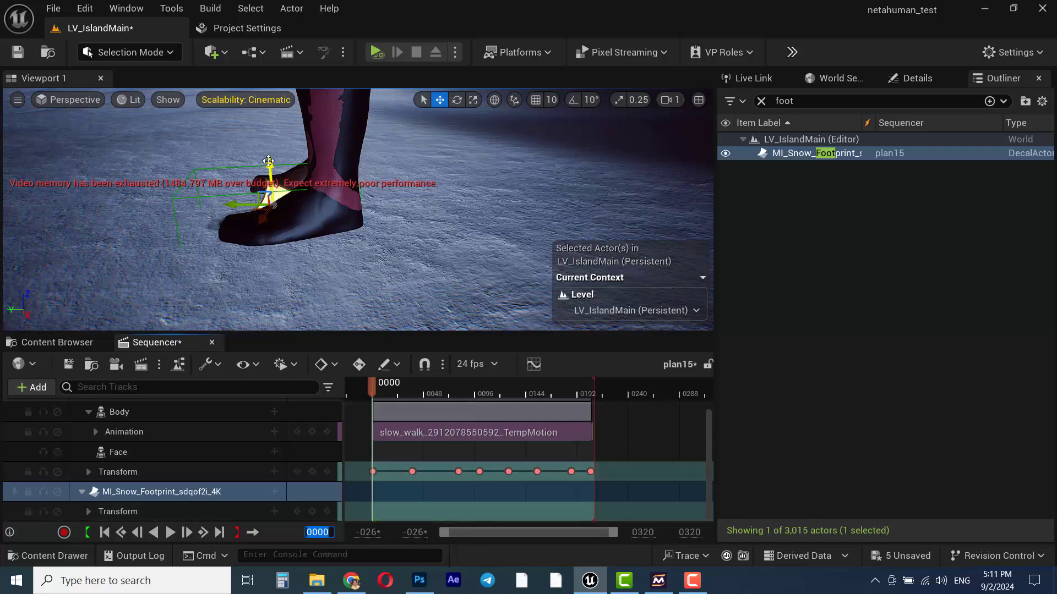
left_click_drag(268, 162, 270, 240)
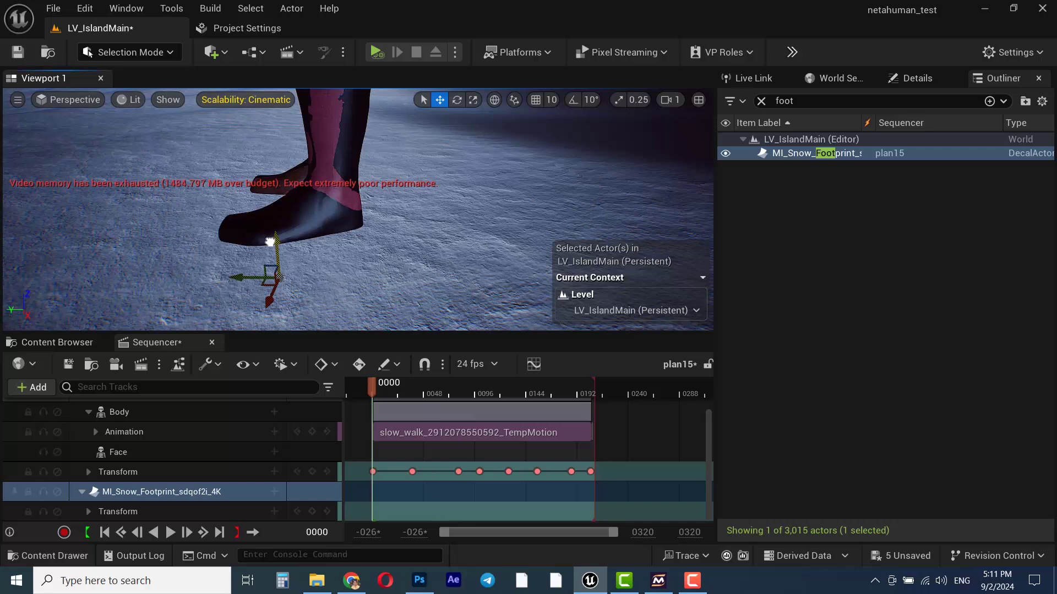
Key the footprint decal's transform below the snow at frame 0, then raise it above the surface and key it at frame 1
left_click(312, 511)
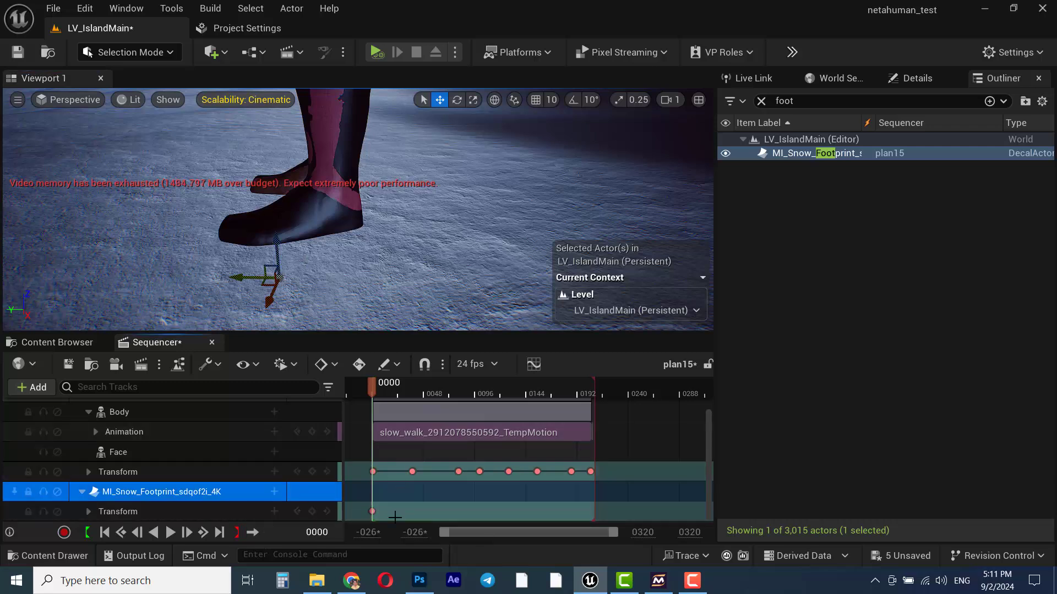
left_click_drag(372, 385, 373, 386)
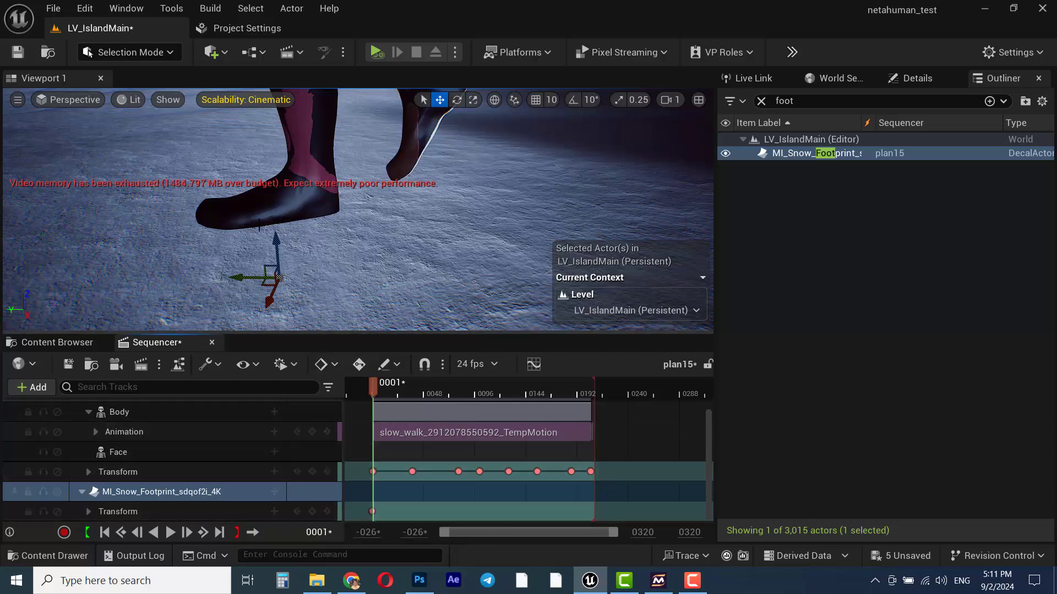
left_click_drag(279, 243, 295, 157)
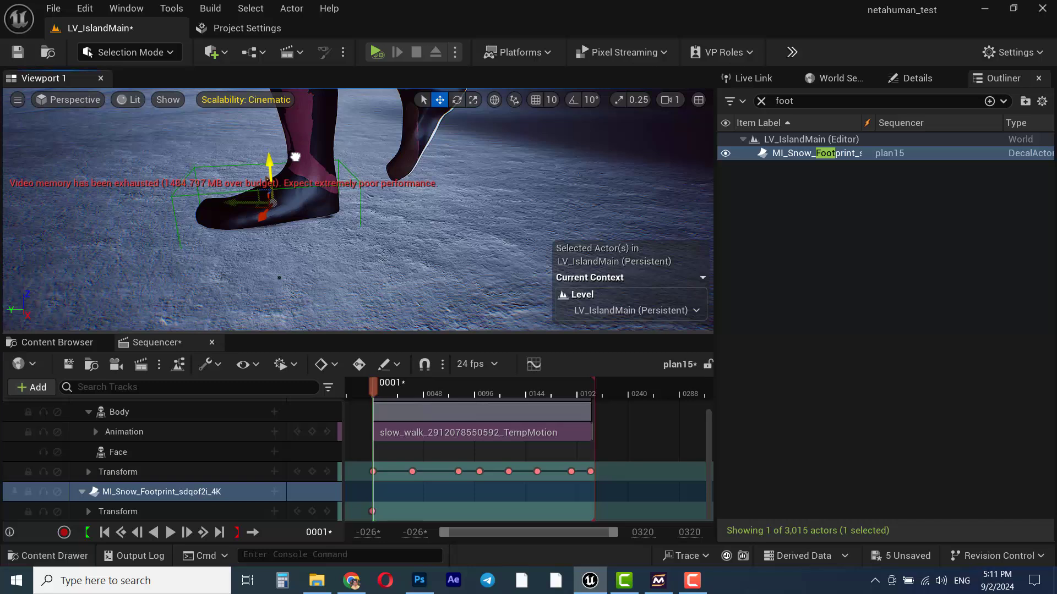
left_click(312, 511)
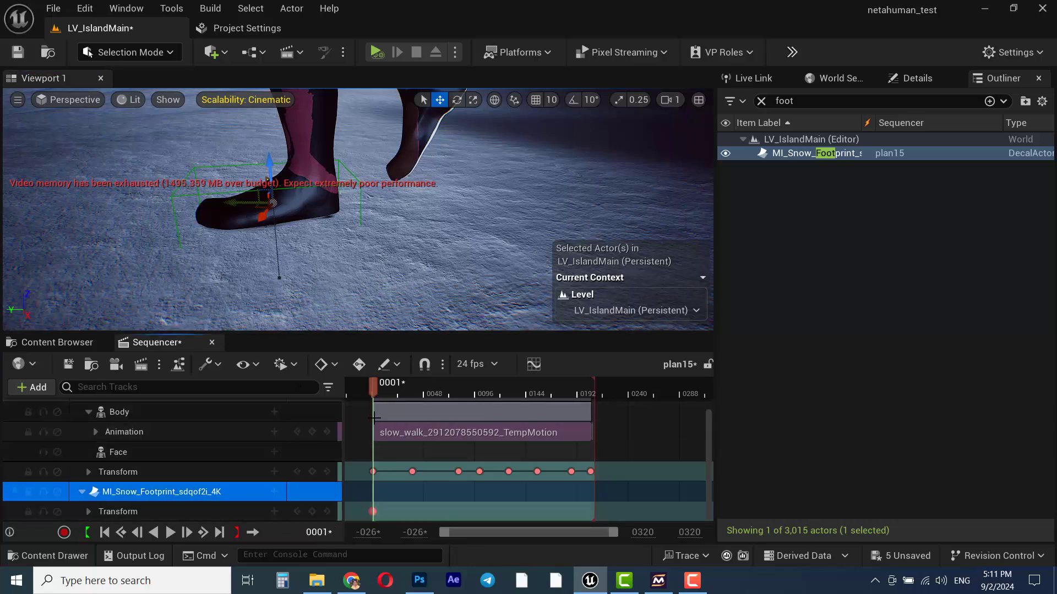
Hide the superman character to inspect the footprint at frame 19, then show the character again at frame 11
left_click_drag(375, 389, 399, 395)
right_click_drag(324, 239, 335, 259)
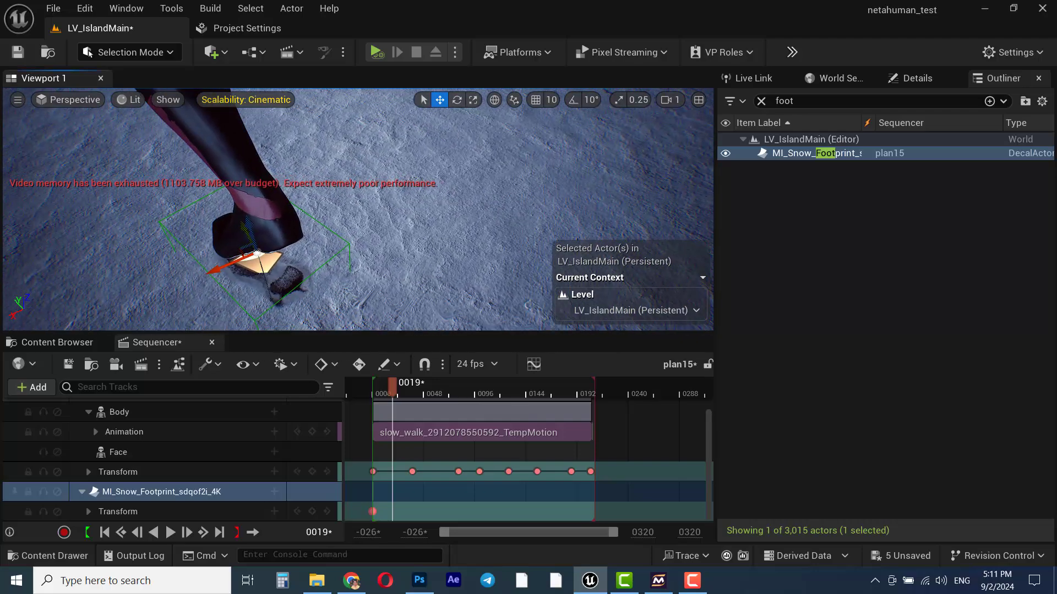
left_click(267, 228)
key("h")
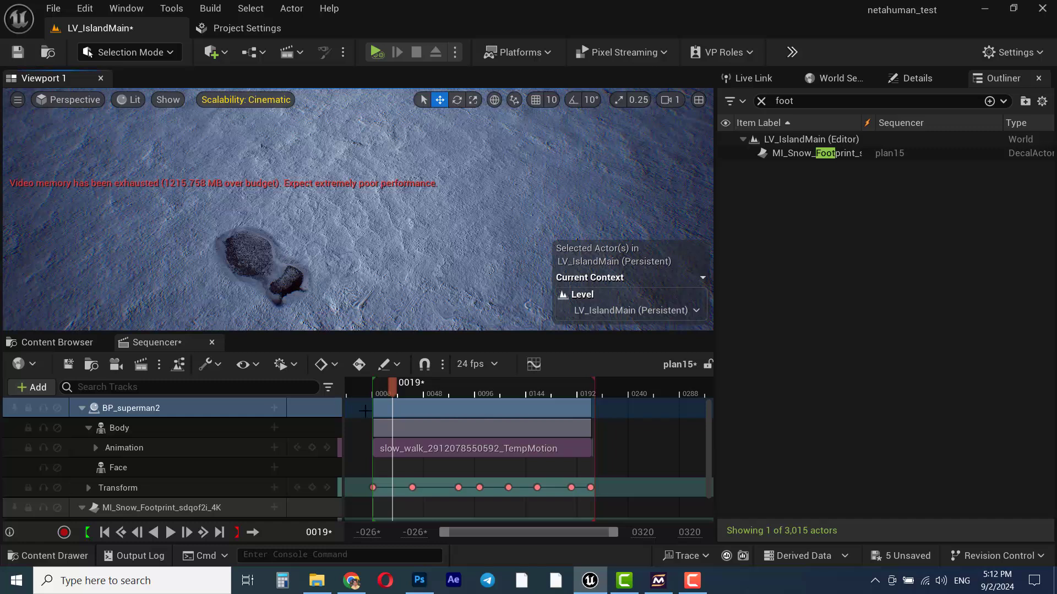
mouse_move(396, 389)
left_mouse_down()
mouse_move(364, 387)
mouse_move(407, 392)
mouse_move(384, 392)
left_mouse_up()
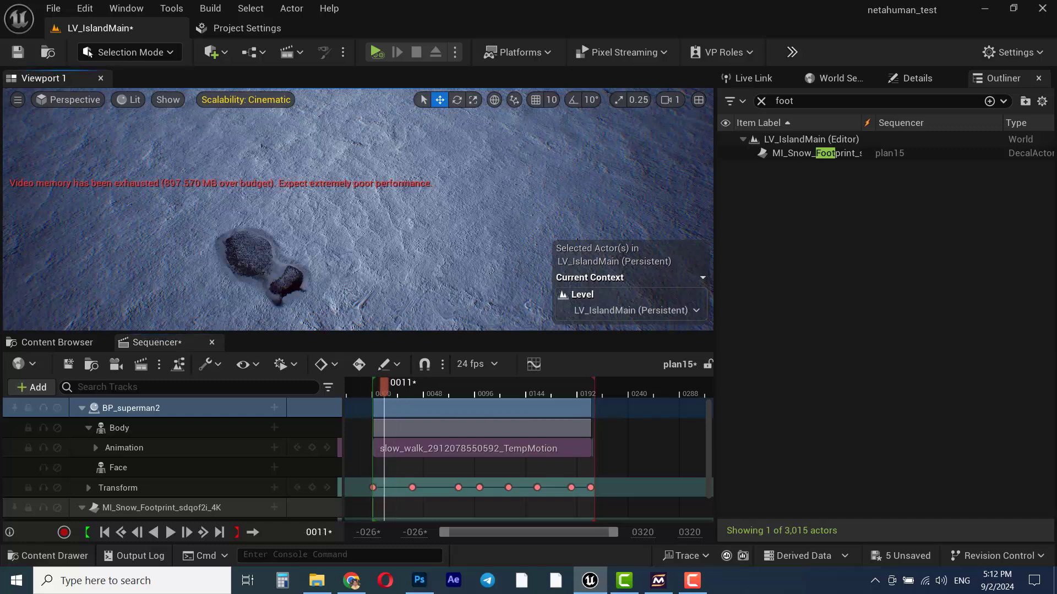
key("ctrl+h")
Duplicate the footprint decal and place the copy on the snow beside the character's other, forward boot
right_click_drag(356, 301, 388, 273)
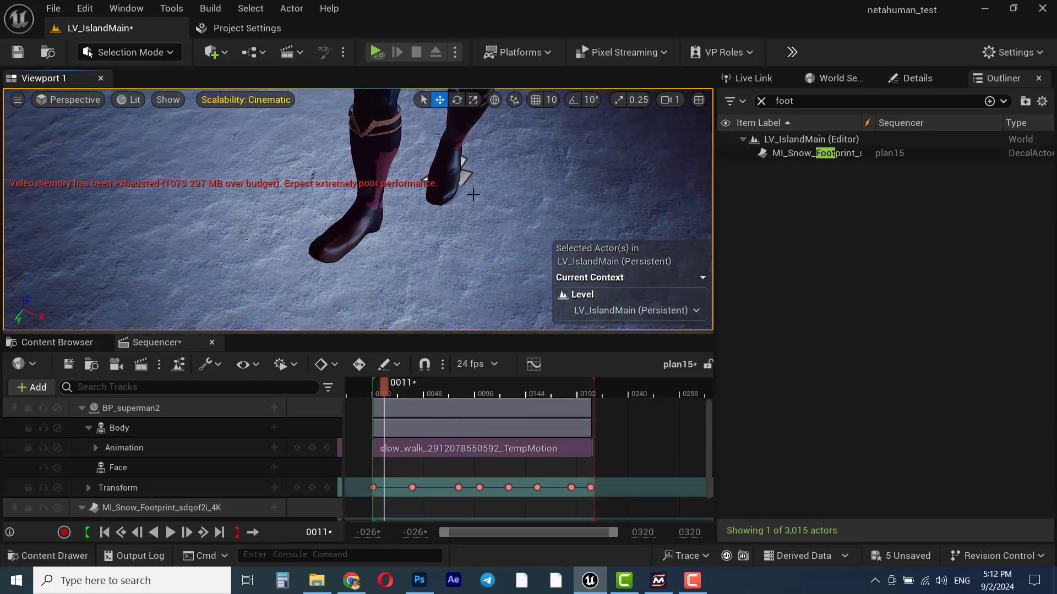
left_click(776, 156)
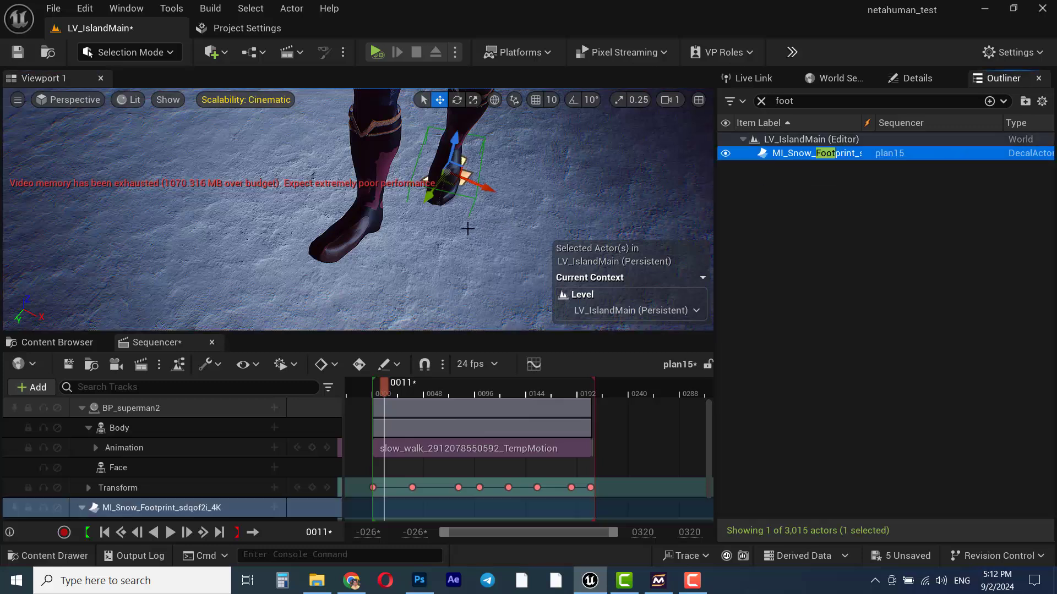
left_click_drag(428, 193, 395, 203, "alt")
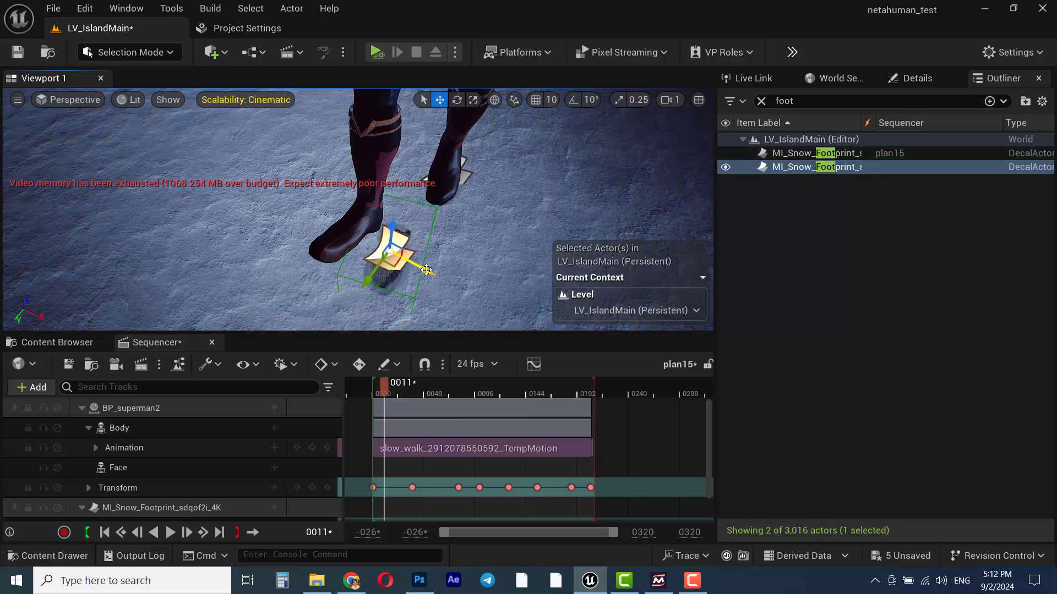
left_click_drag(426, 270, 411, 264)
scroll(387, 239, "up", 6)
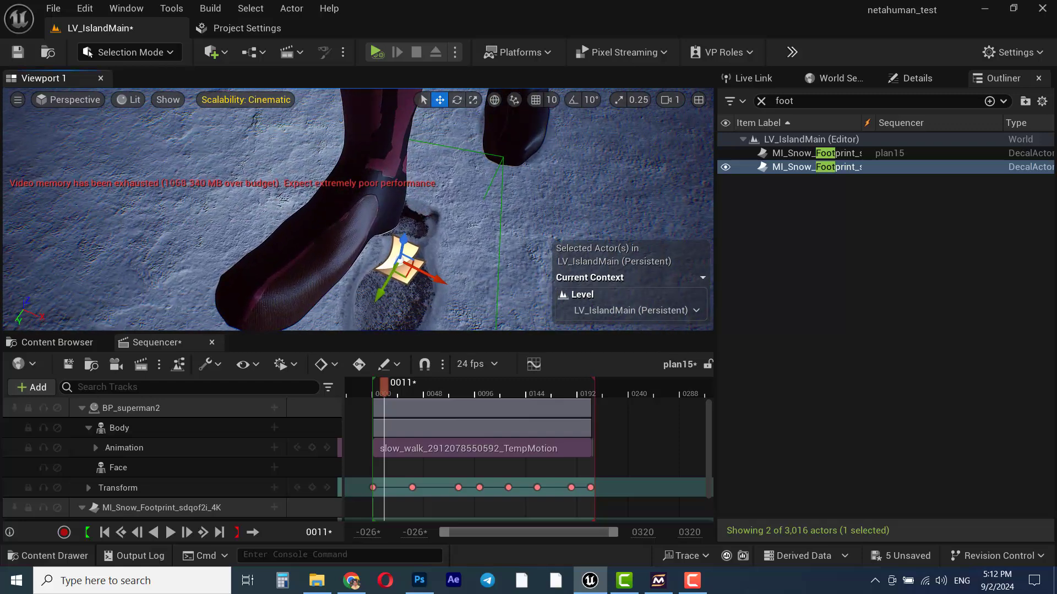
right_click_drag(426, 243, 426, 276)
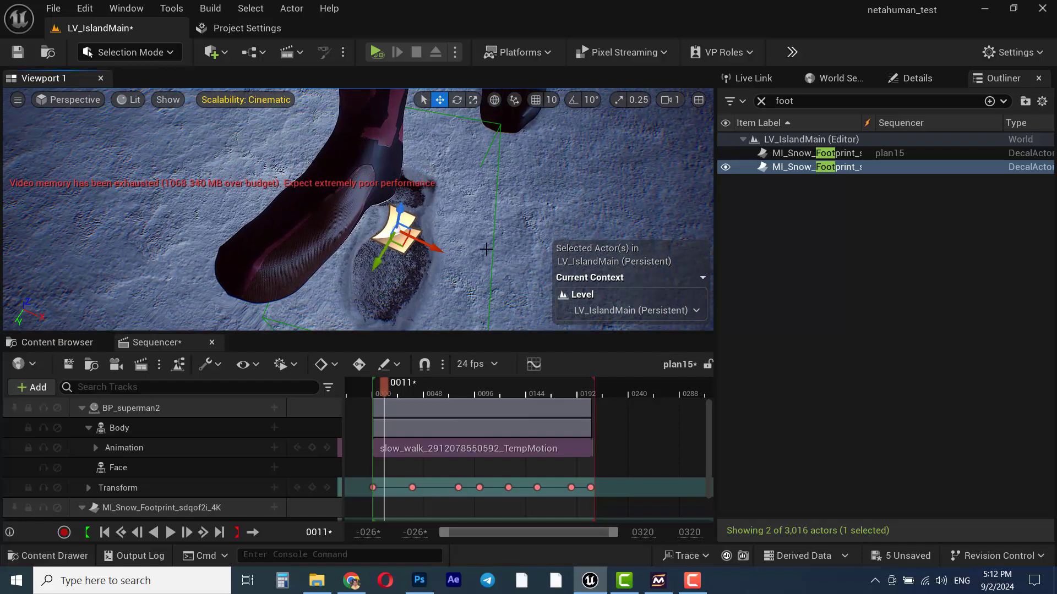
Set the duplicated footprint decal's X rotation to 109.097809°
left_click(908, 78)
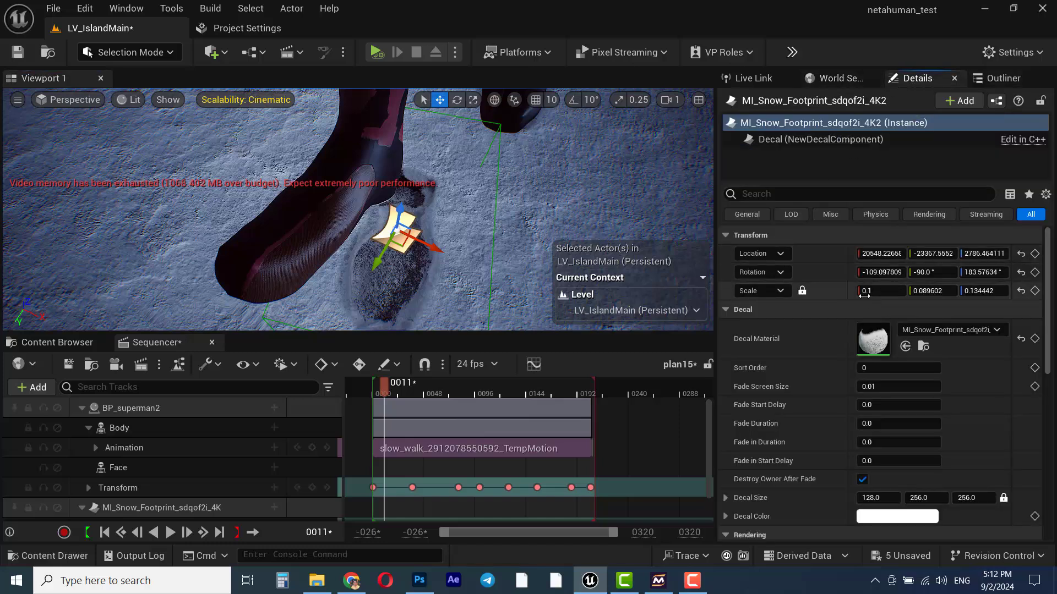
left_click(879, 271)
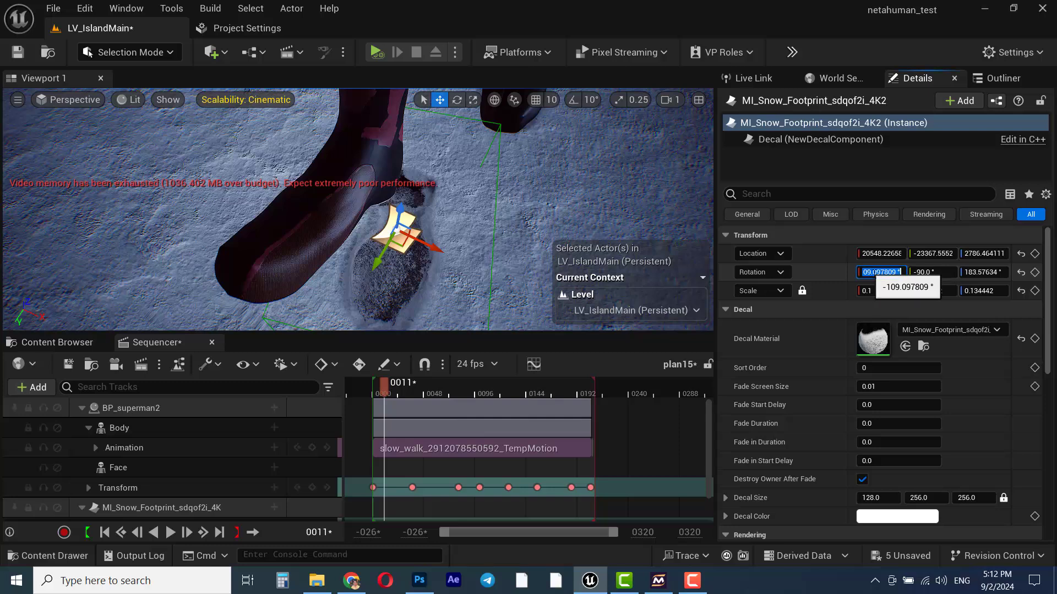
mouse_move(879, 273)
left_mouse_down()
mouse_move(858, 273)
mouse_move(876, 272)
left_mouse_up()
left_click(866, 272)
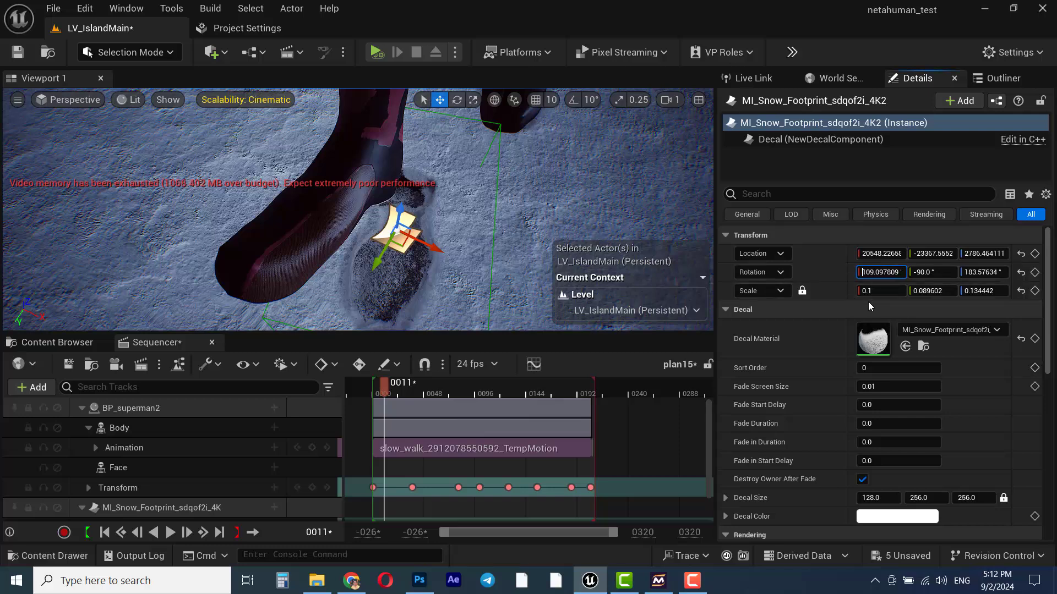
key("Return")
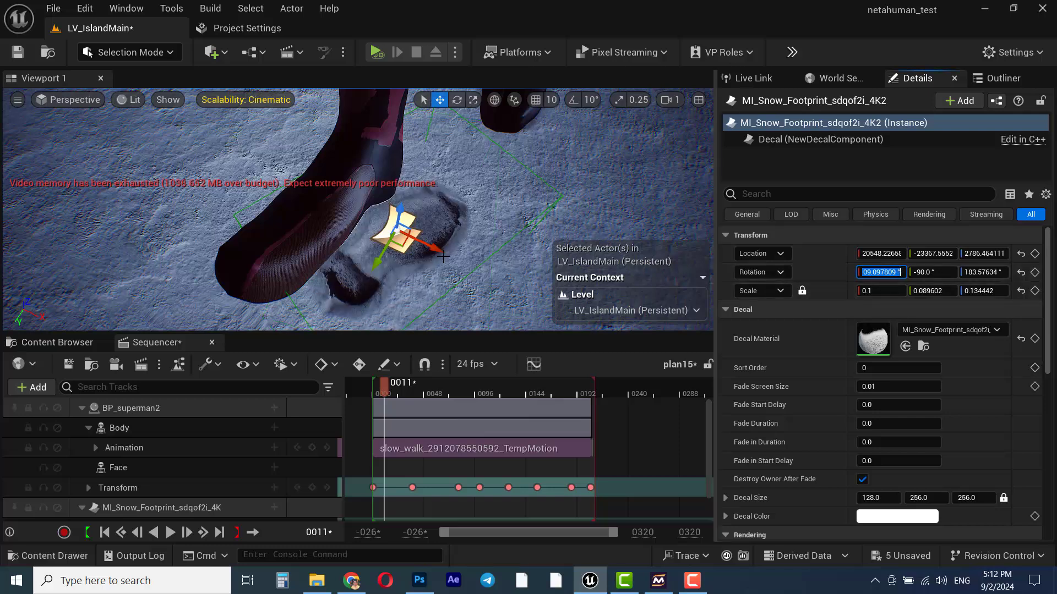
Rotate the duplicated footprint decal about the vertical axis so its toe points in the walking direction
left_click(402, 237)
key("e")
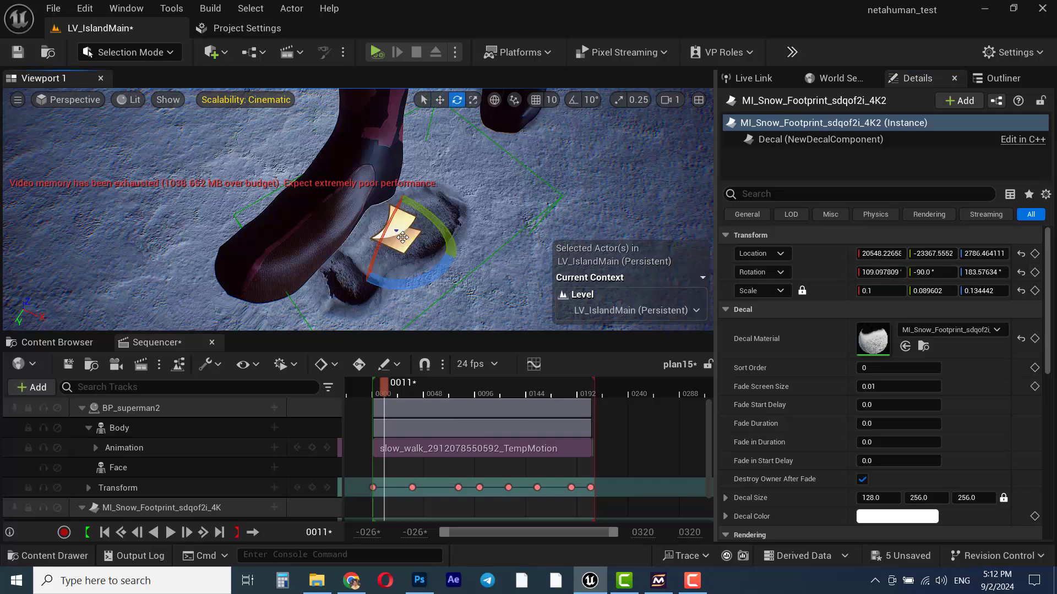
left_click_drag(432, 275, 385, 231)
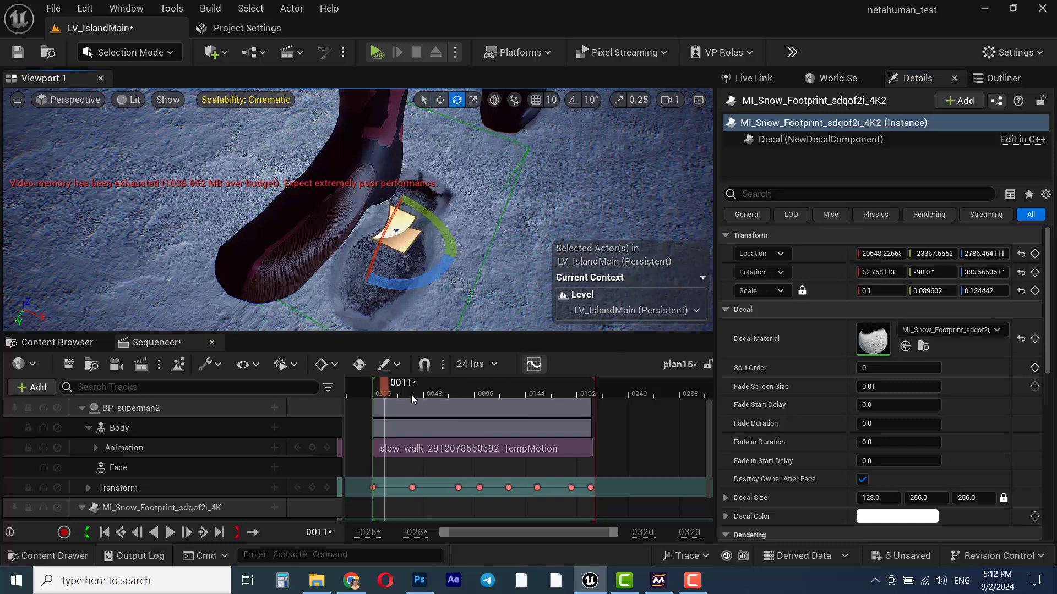
Go to frame 49 and examine both footprints from above with the editor overlays hidden
left_click_drag(387, 389, 425, 388)
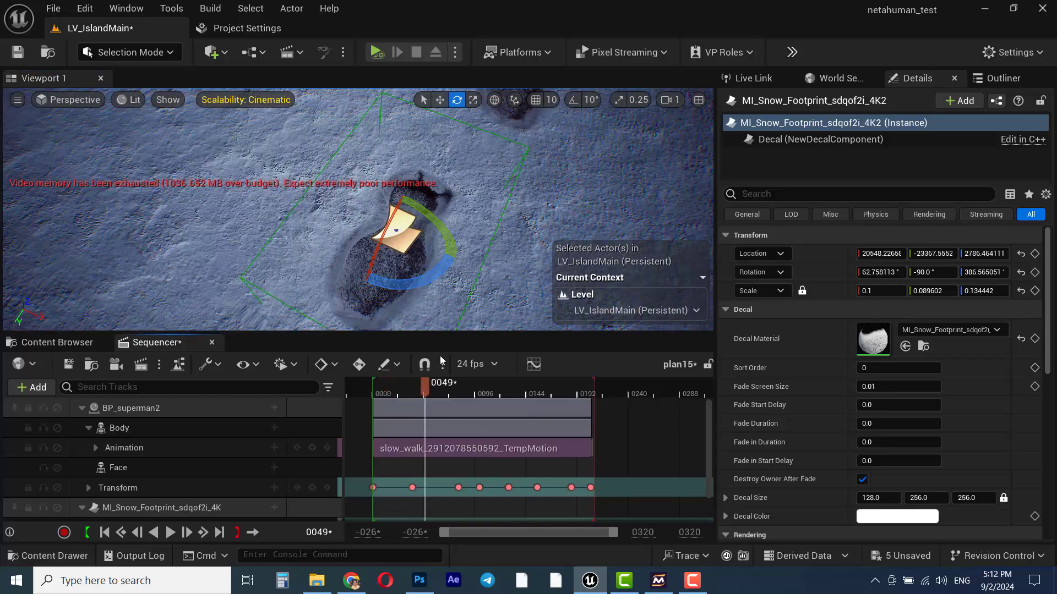
right_click_drag(358, 209, 368, 177)
right_click_drag(358, 209, 357, 261)
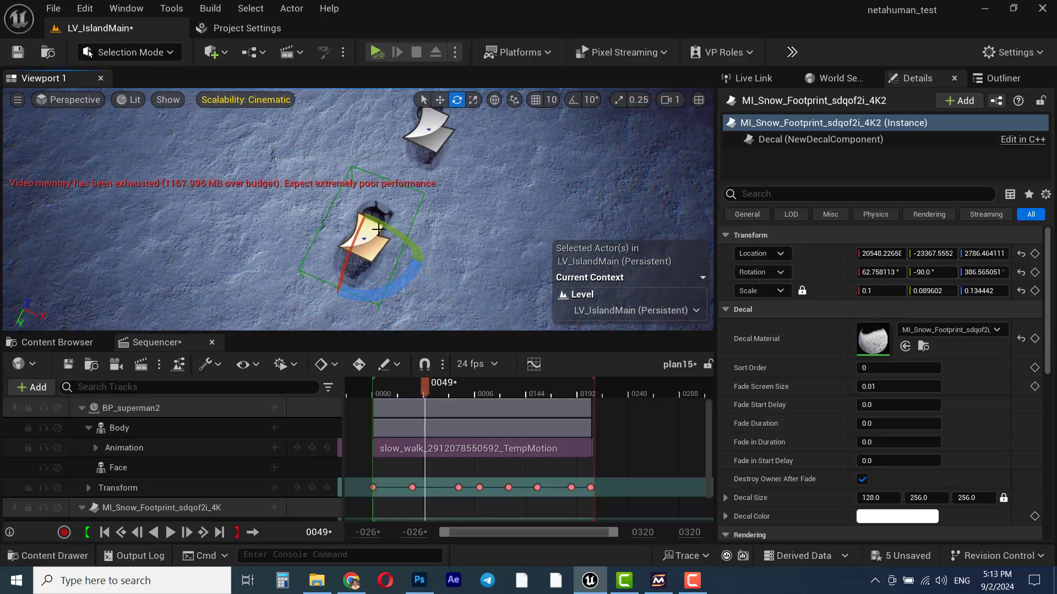
key("g")
right_click_drag(430, 210, 362, 175)
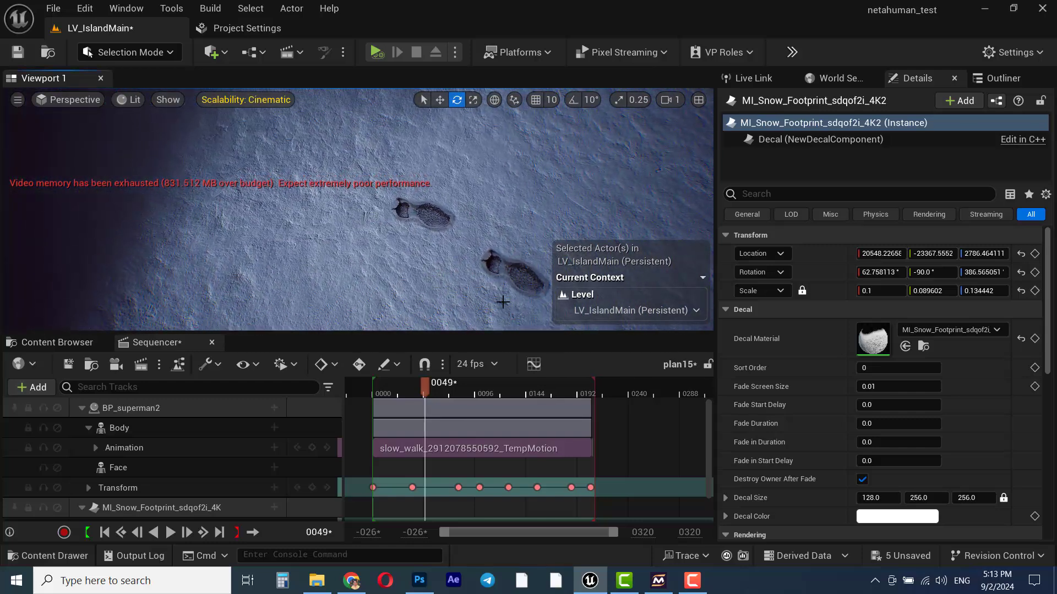
right_click_drag(502, 301, 446, 297)
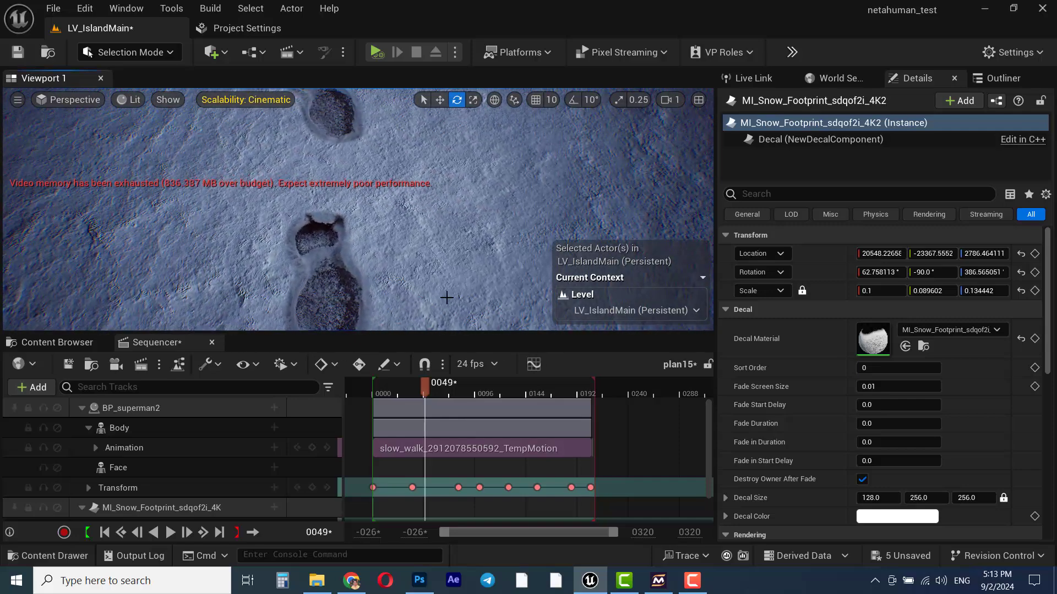
left_click(344, 257)
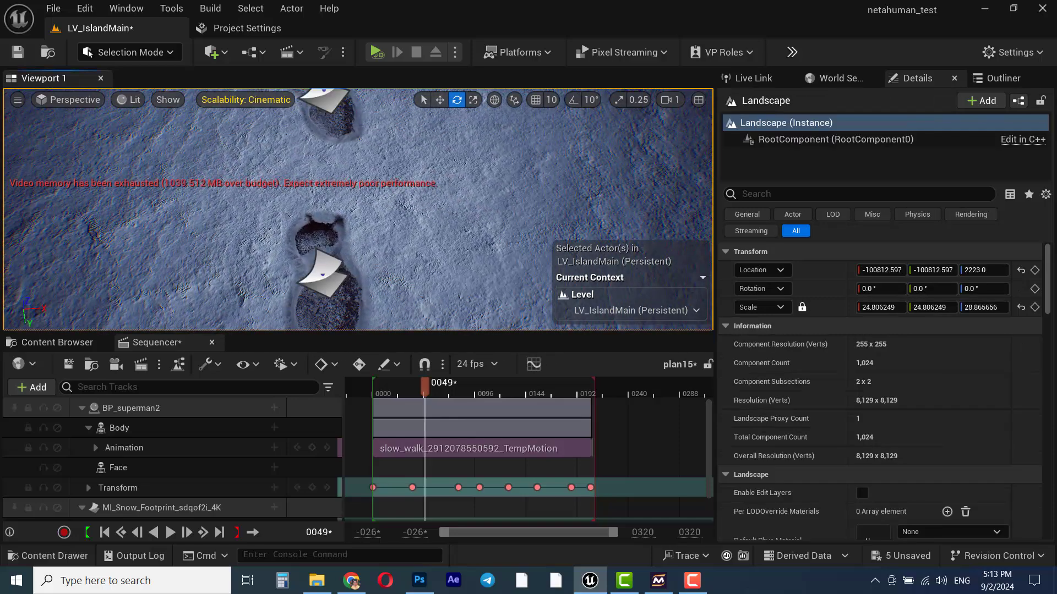
Select the second footprint decal, go to frame 26, and move it forward along Y under the planted boot
left_click(325, 273)
left_click_drag(421, 391, 389, 387)
left_click_drag(395, 287, 386, 327)
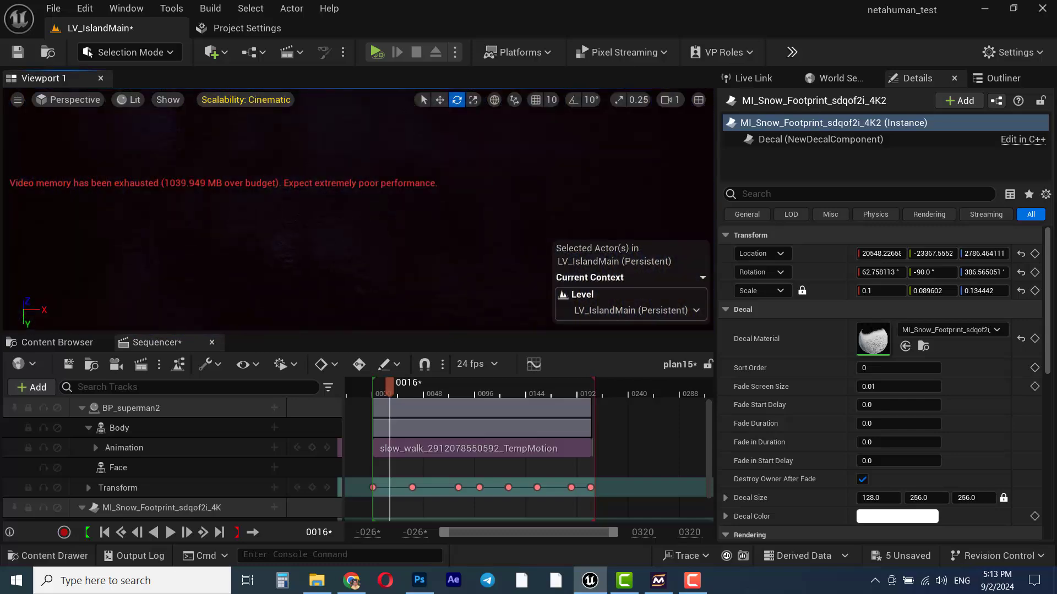
right_click_drag(352, 220, 445, 215)
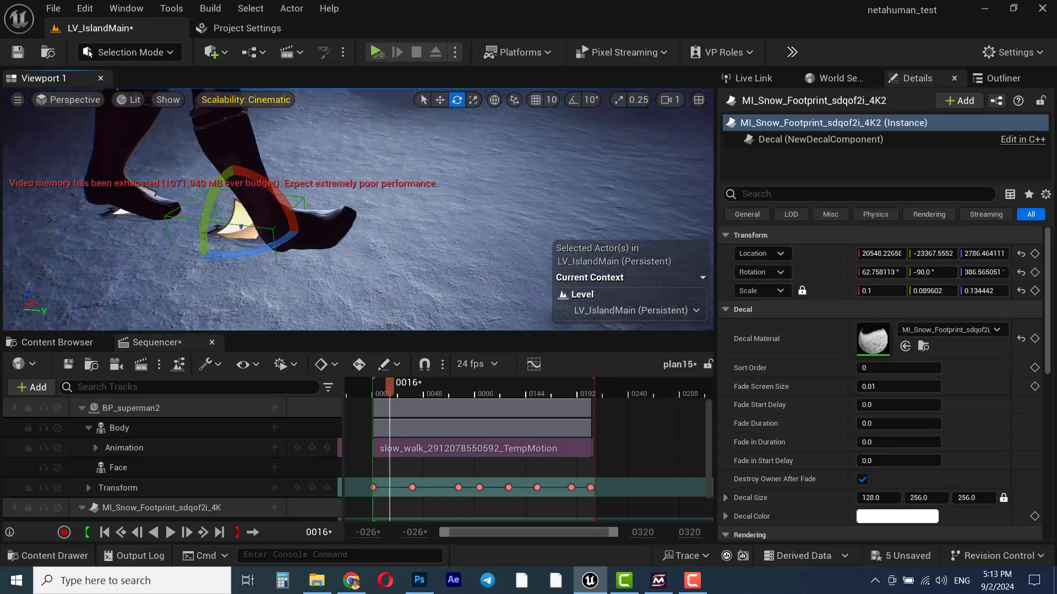
right_click_drag(326, 297, 320, 292)
left_click_drag(393, 387, 400, 385)
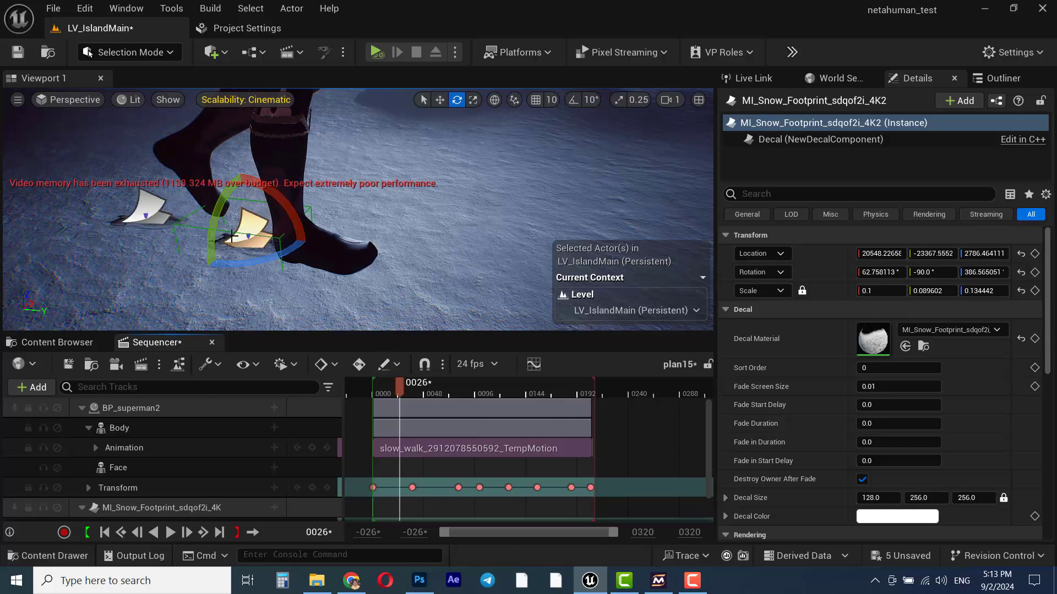
key("w")
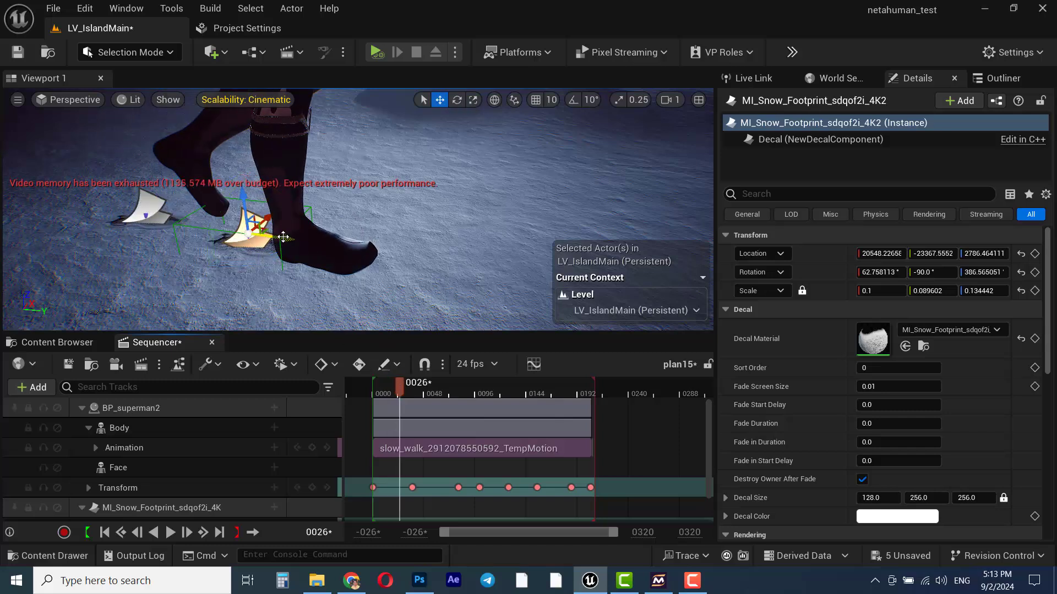
left_click_drag(283, 237, 355, 259)
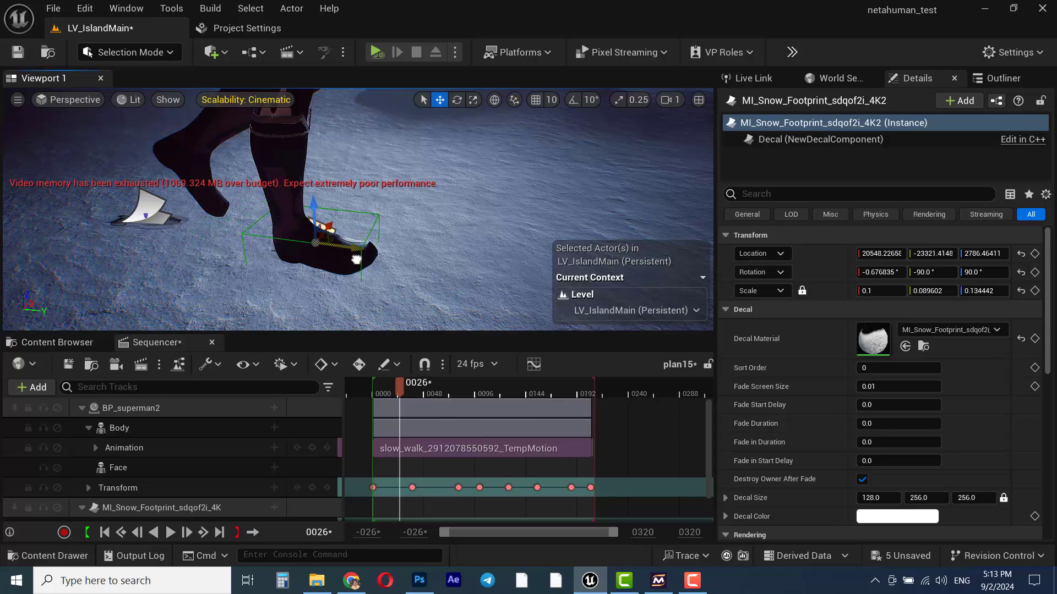
Nudge the second footprint decal under the boot to about X 20539.8 and Y -23313.5
right_click_drag(357, 275, 421, 209)
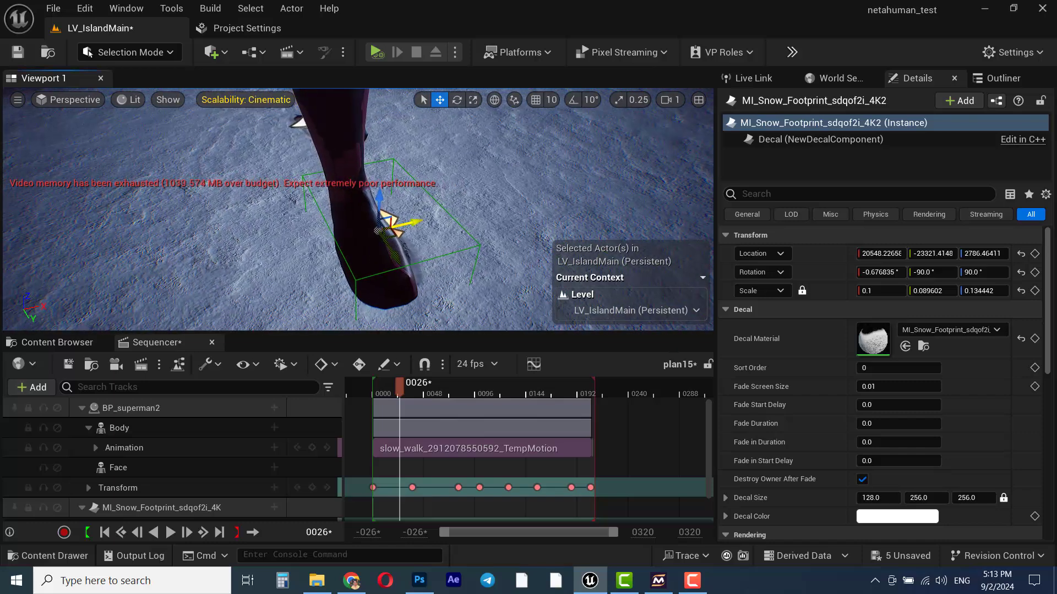
left_click_drag(404, 222, 392, 232)
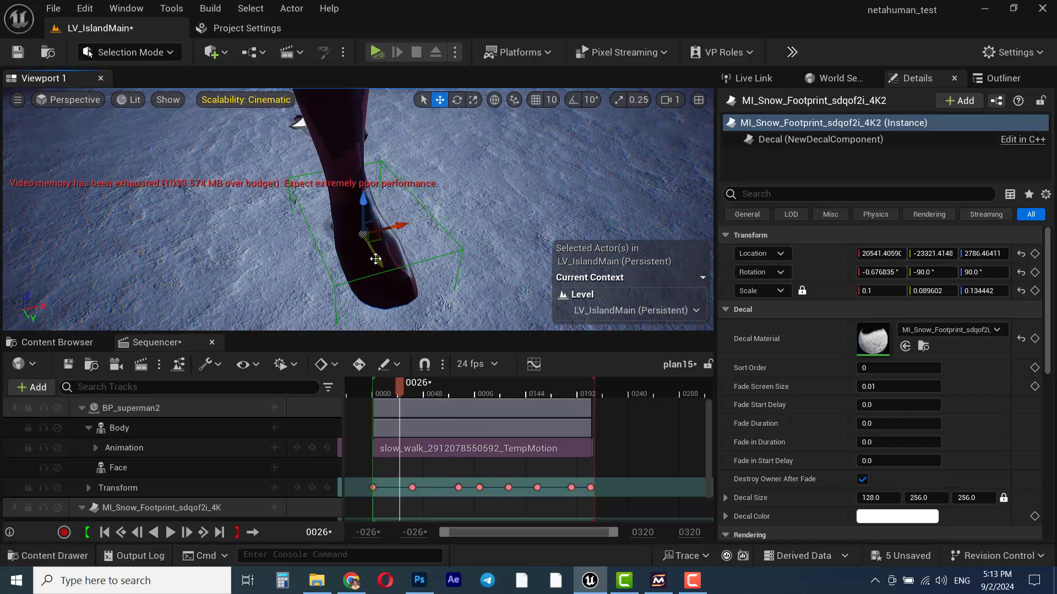
left_click_drag(383, 275, 387, 277)
mouse_move(386, 276)
right_mouse_down()
mouse_move(368, 275)
mouse_move(399, 275)
mouse_move(451, 242)
mouse_move(385, 237)
mouse_move(418, 259)
mouse_move(385, 231)
mouse_move(418, 292)
mouse_move(437, 285)
mouse_move(394, 273)
right_mouse_up()
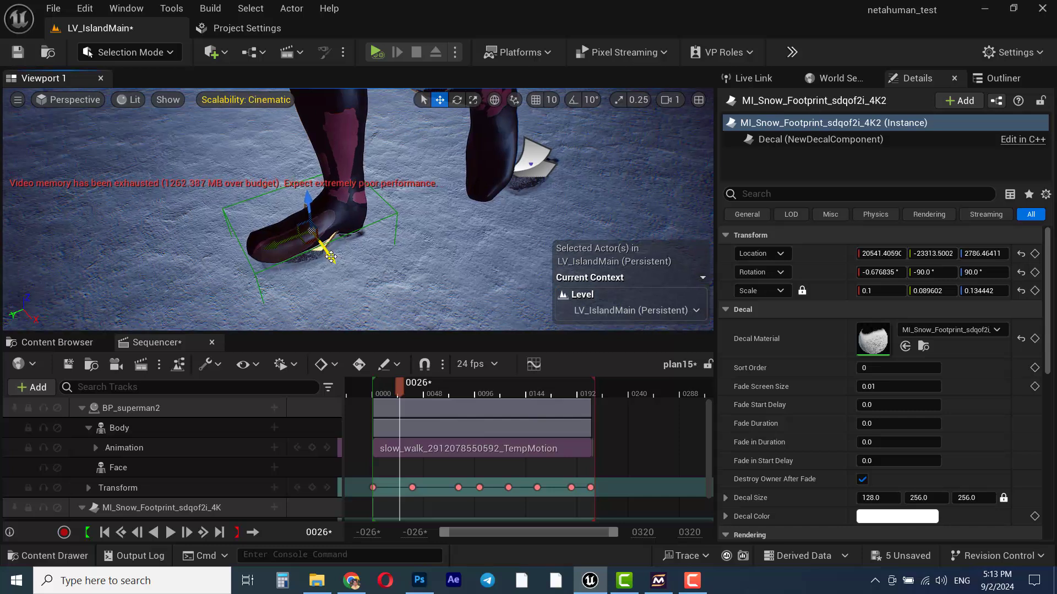
left_click_drag(331, 256, 329, 254)
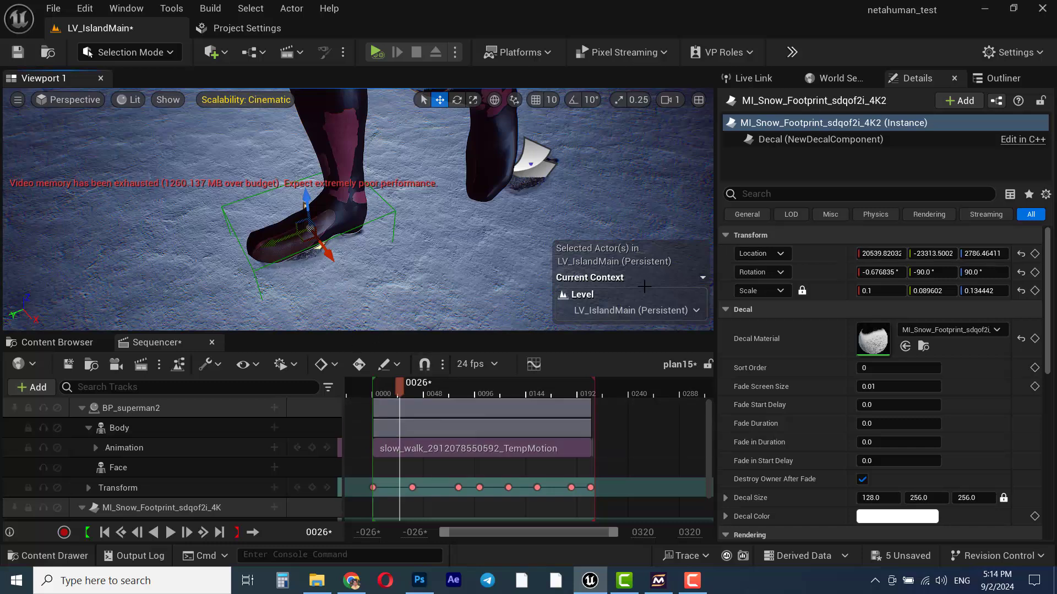
Add the second footprint decal from the level's actor list to the sequence and give it a Transform track
left_click(985, 82)
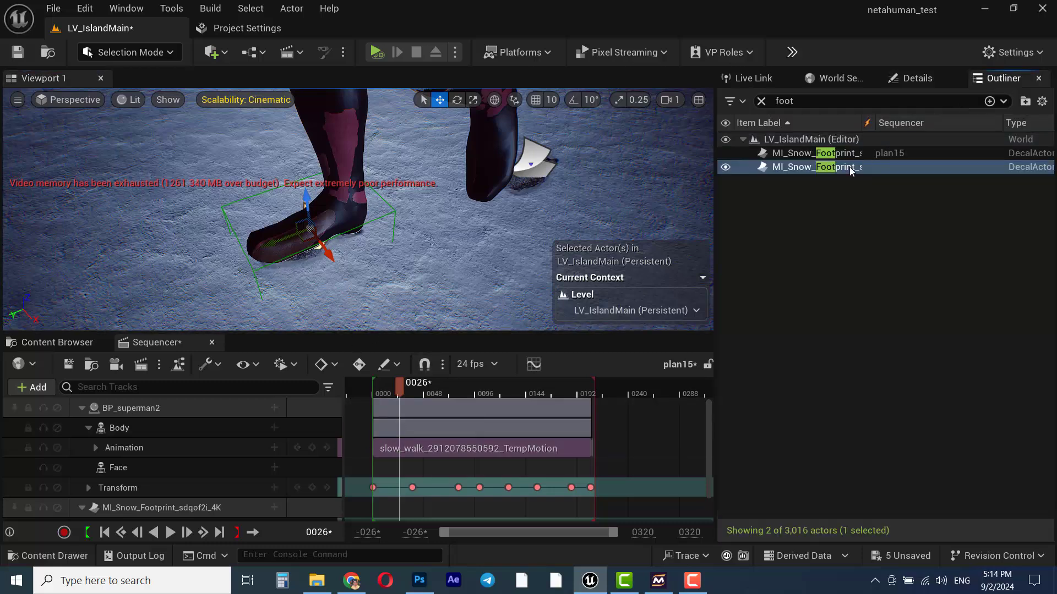
left_click_drag(807, 169, 127, 474)
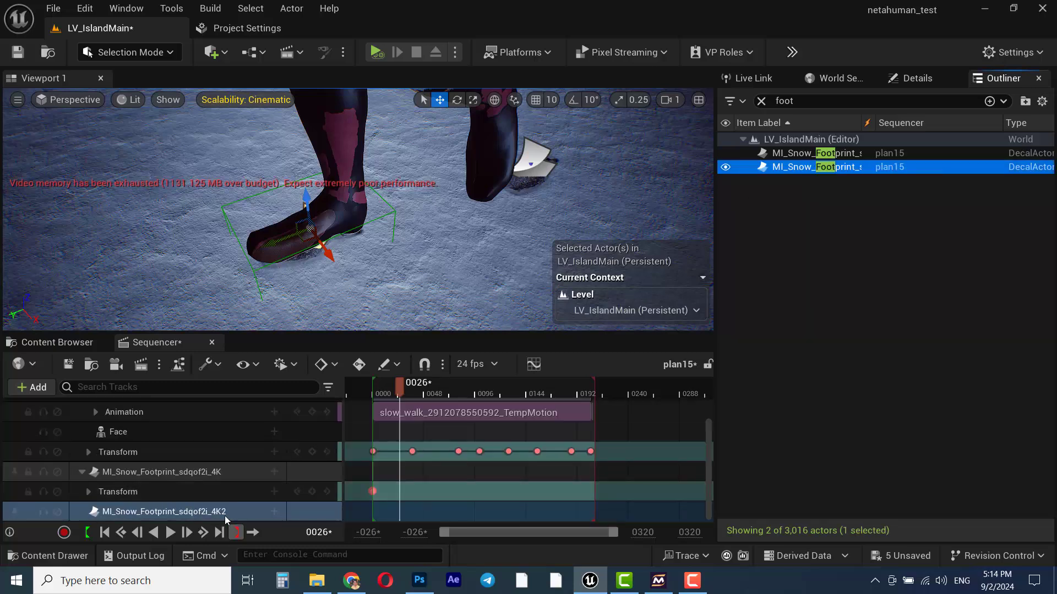
left_click(274, 512)
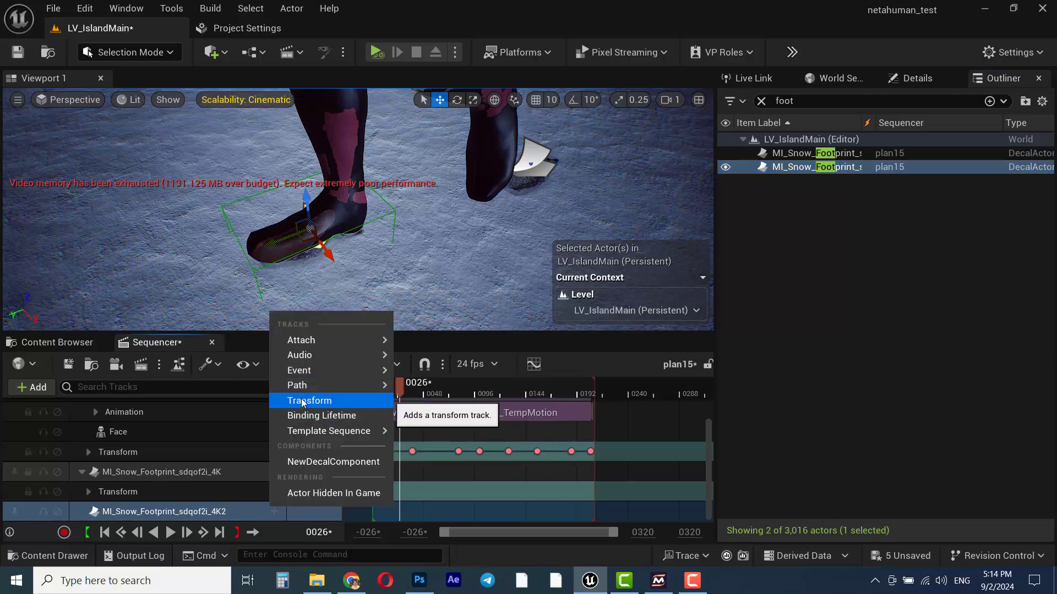
left_click(302, 400)
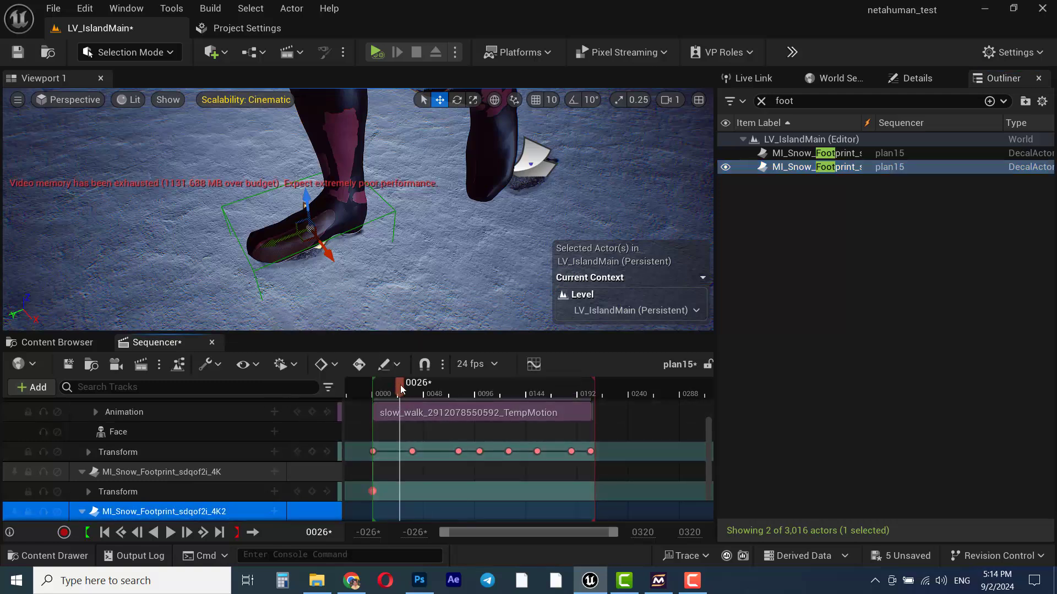
At frame 0, lower the second footprint decal below the snow surface and key its transform
left_click(319, 532)
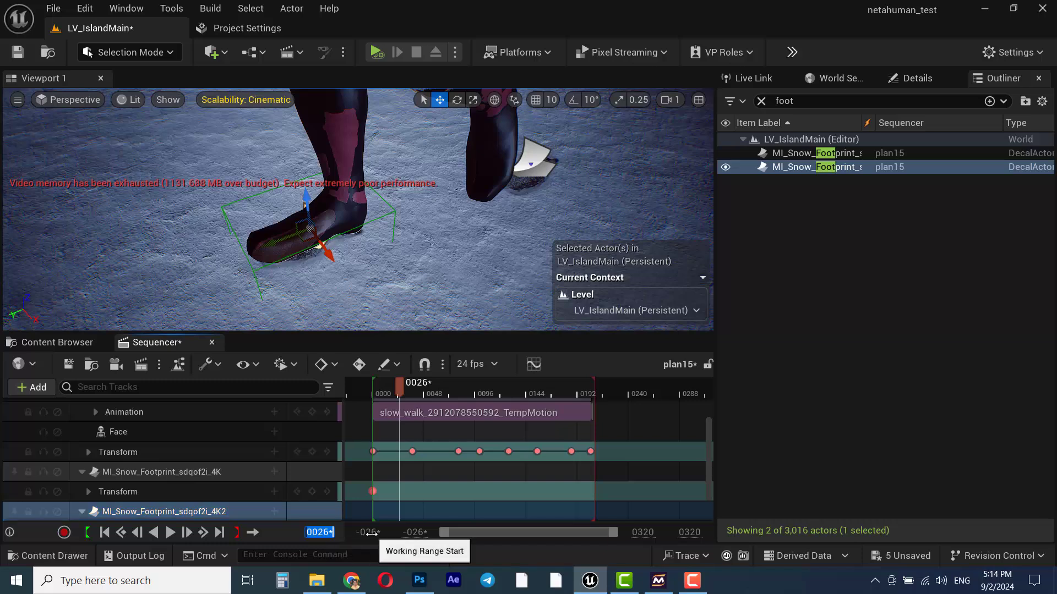
type("0")
key("Return")
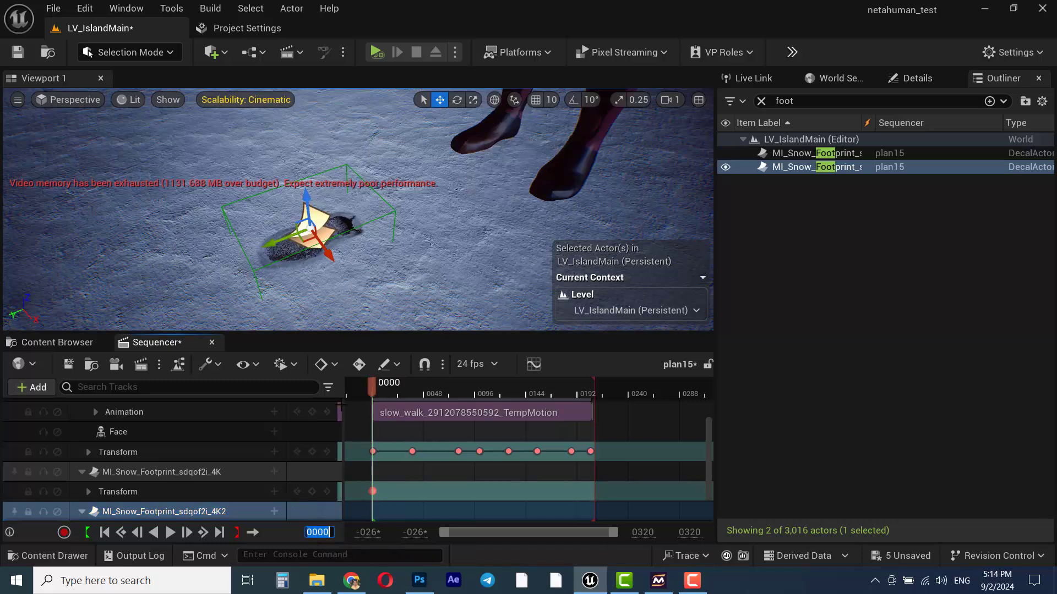
left_click_drag(305, 196, 303, 284)
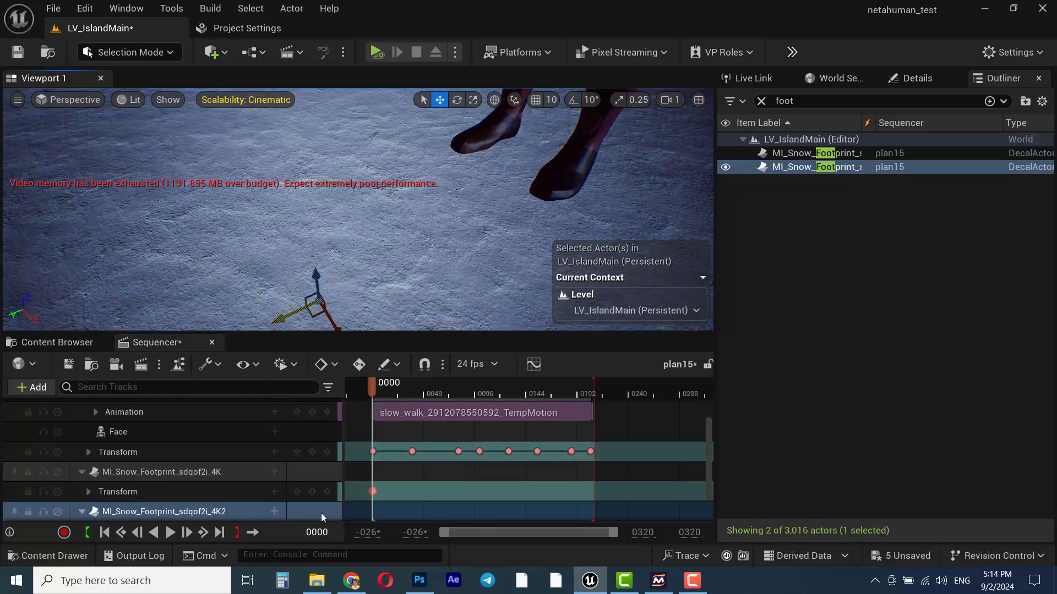
scroll(278, 505, "down", 1)
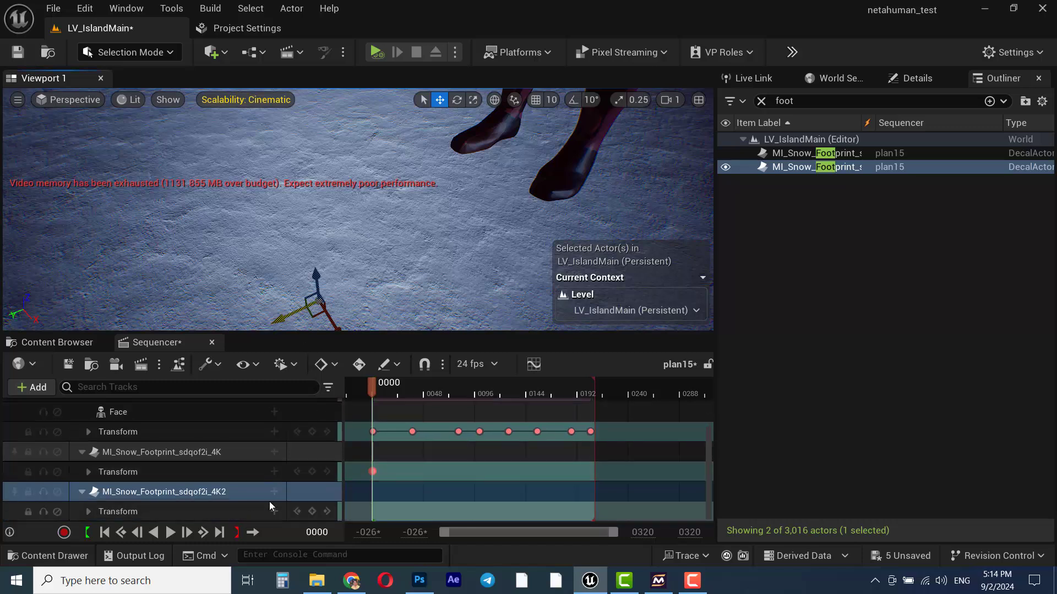
left_click(312, 511)
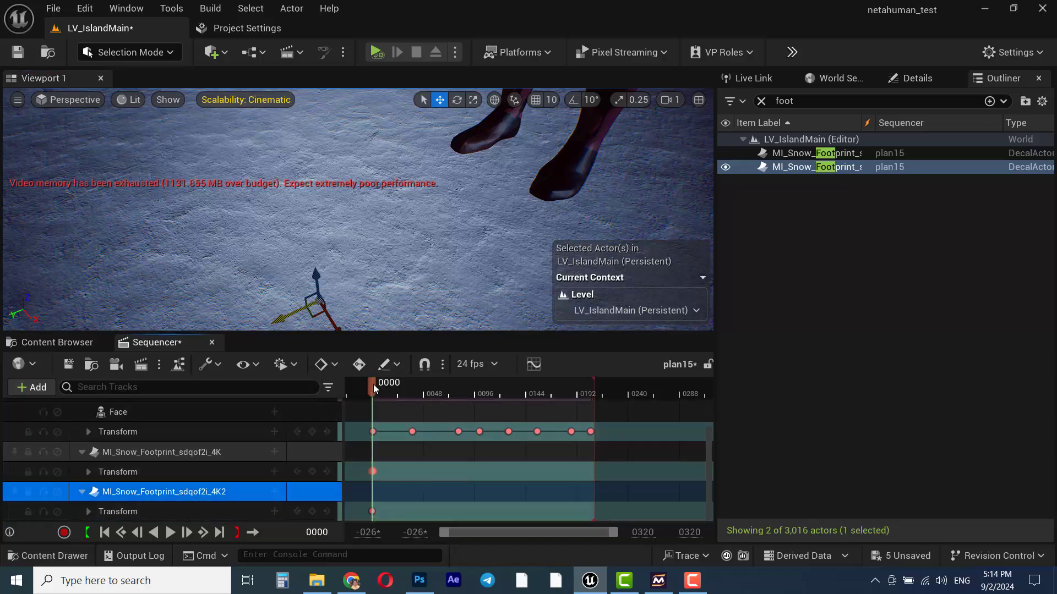
Key the lowered second decal at frame 14, then raise it under the boot at frame 24 and key its transform
mouse_move(373, 384)
left_mouse_down()
mouse_move(398, 390)
mouse_move(387, 390)
left_mouse_up()
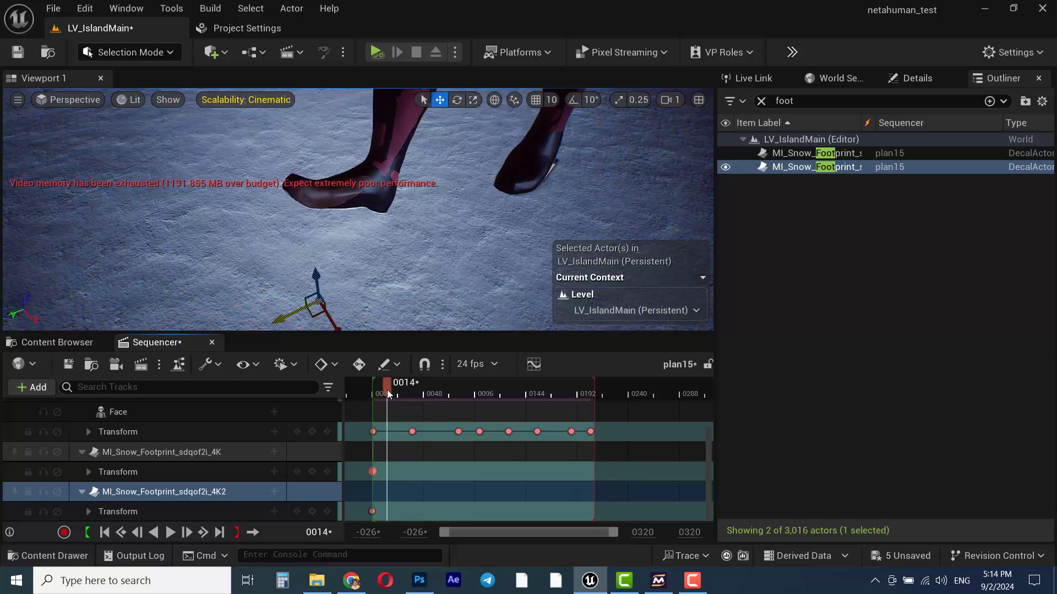
left_click(327, 511)
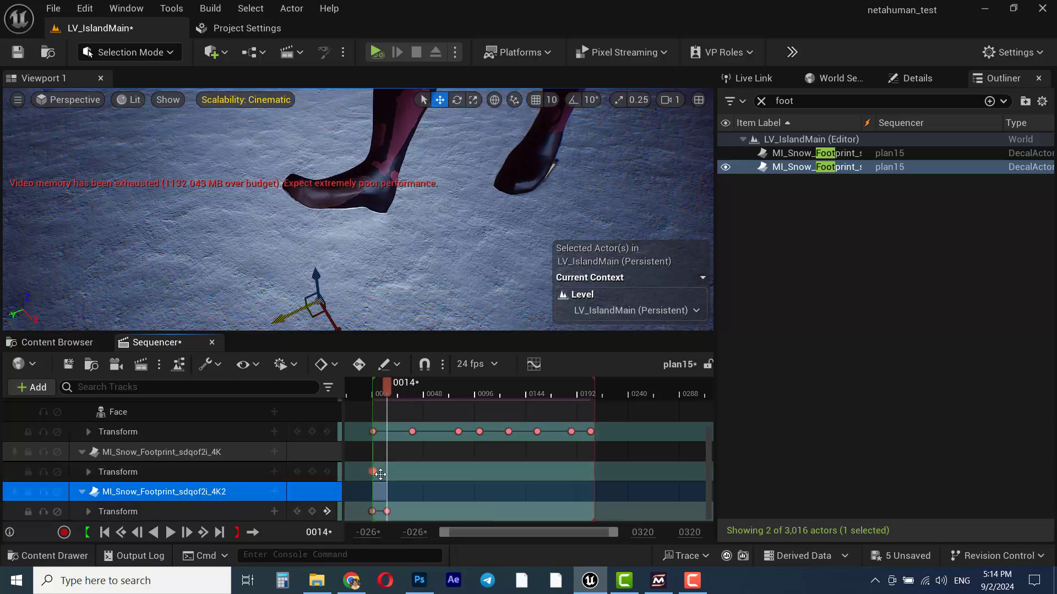
left_click_drag(387, 389, 398, 389)
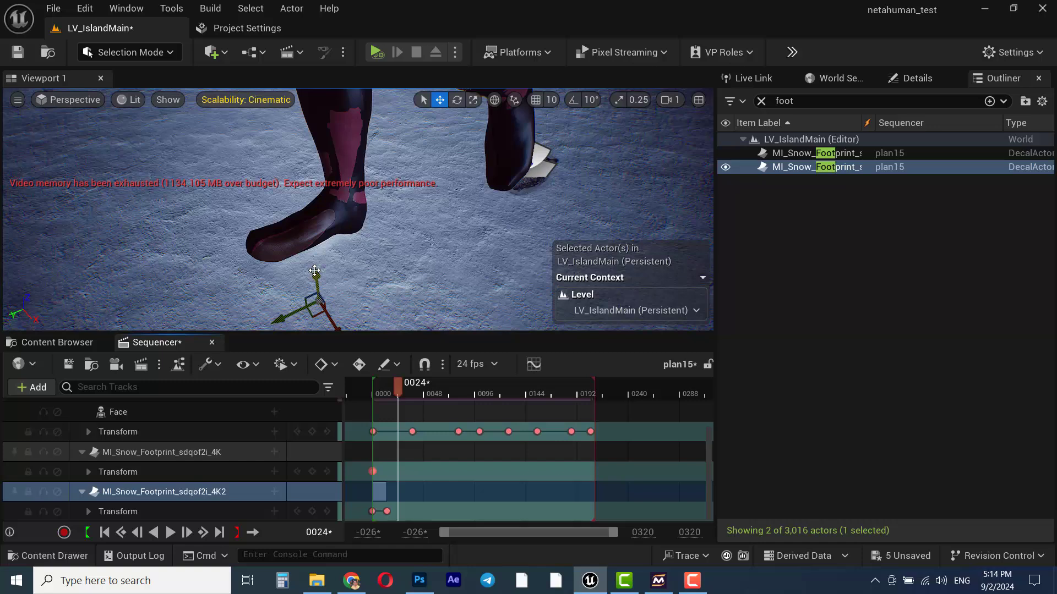
left_click_drag(314, 270, 301, 195)
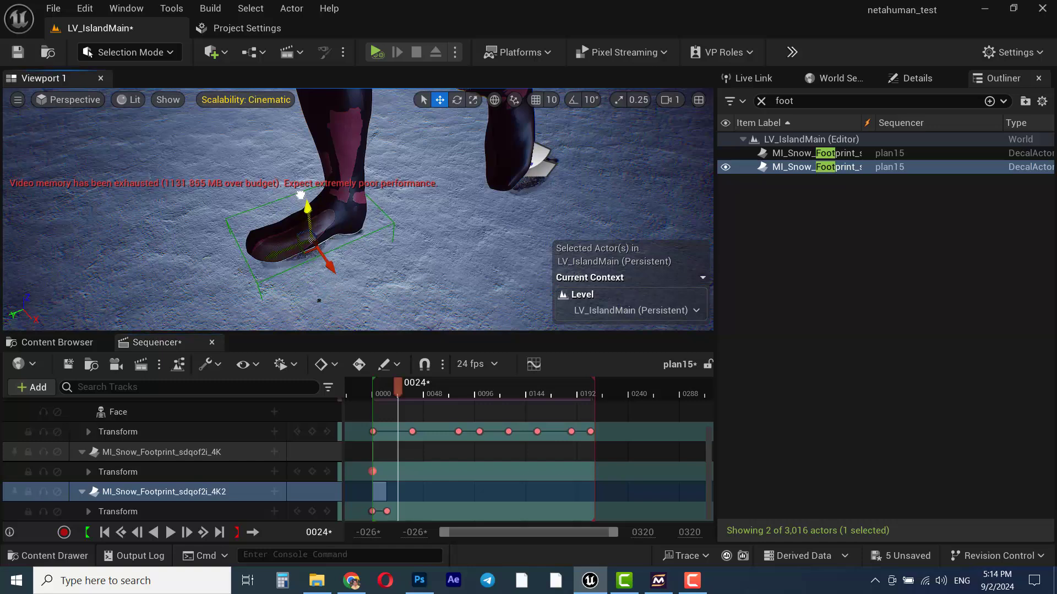
left_click(312, 511)
Move the second decal's raised transform key from frame 24 to frame 26
mouse_move(397, 384)
left_mouse_down()
mouse_move(388, 381)
mouse_move(409, 384)
mouse_move(385, 382)
mouse_move(398, 381)
left_mouse_up()
scroll(401, 508, "up", 5, "ctrl")
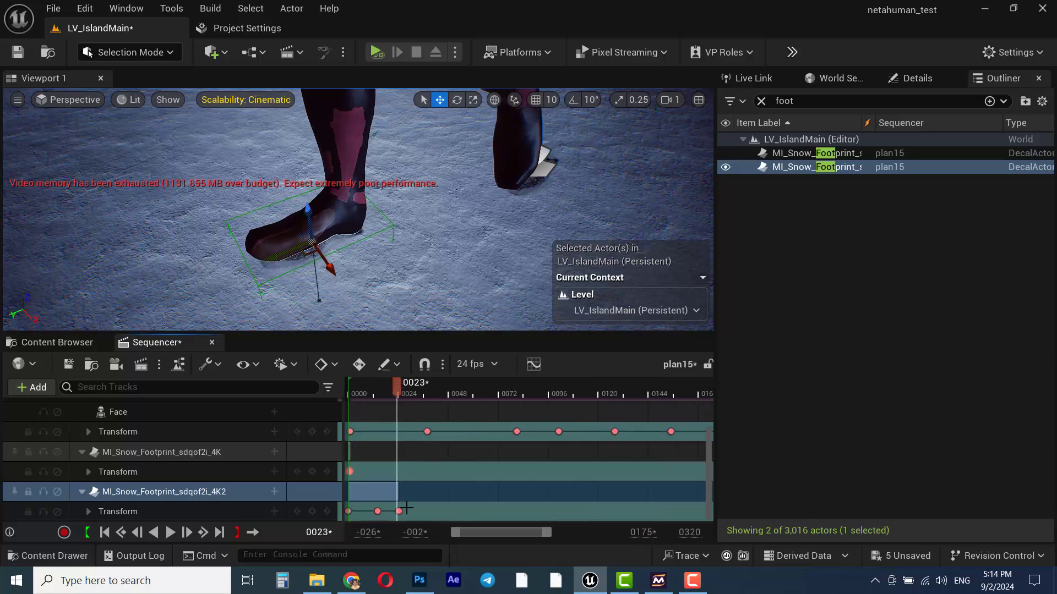
key("Right")
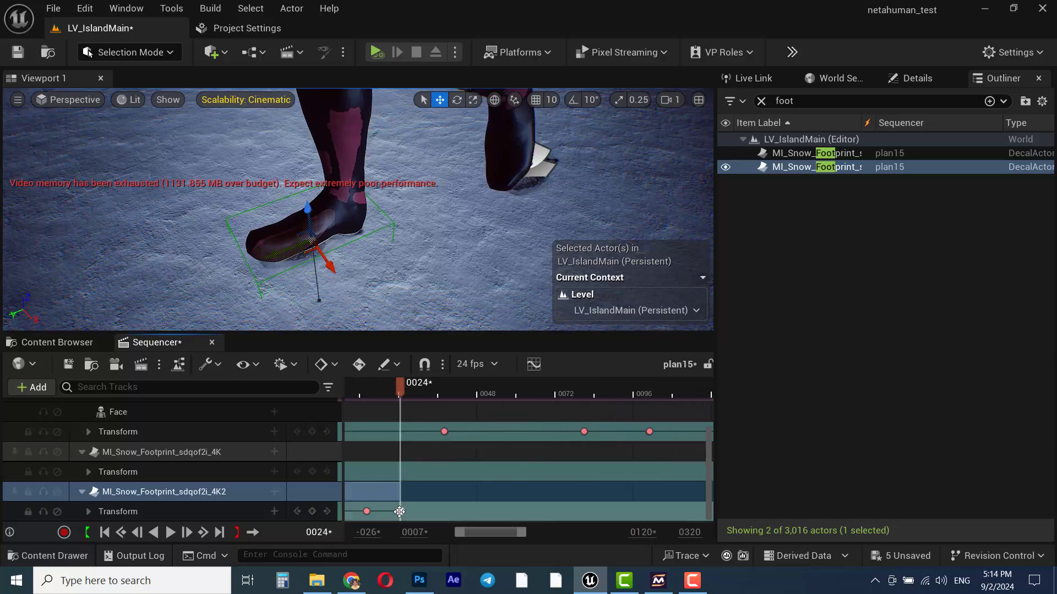
left_click_drag(399, 511, 406, 511)
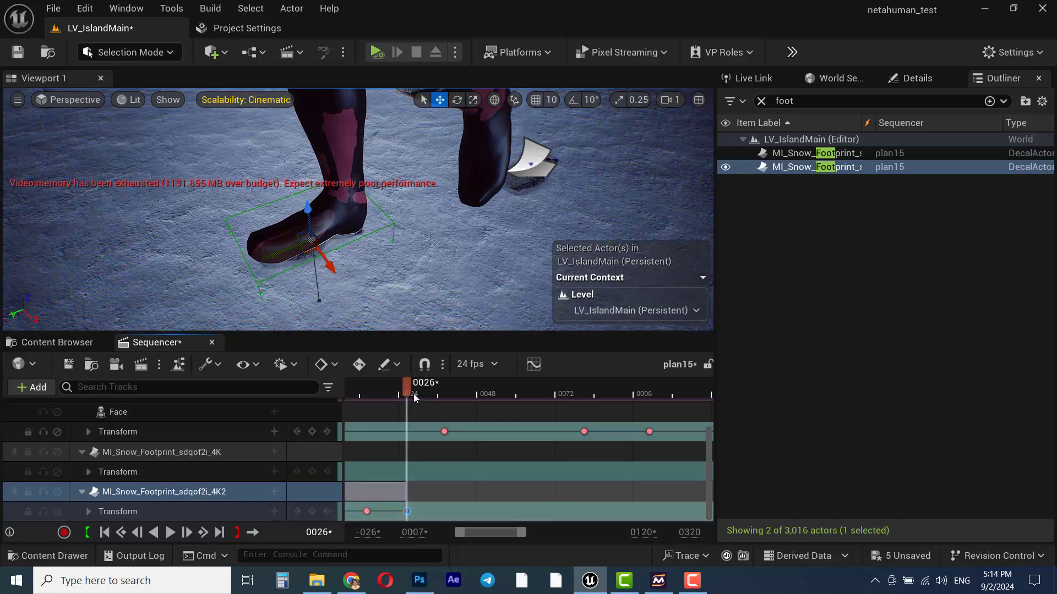
At frame 36, duplicate the first footprint decal forward along Y to just ahead of the leading boot
left_click_drag(401, 392, 440, 473)
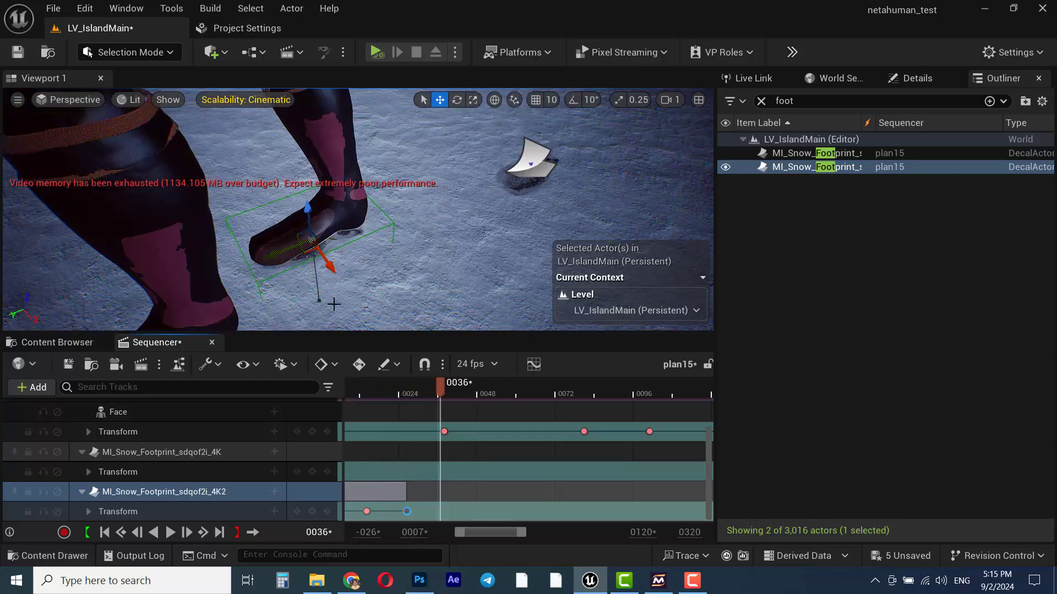
right_click_drag(333, 305, 433, 221)
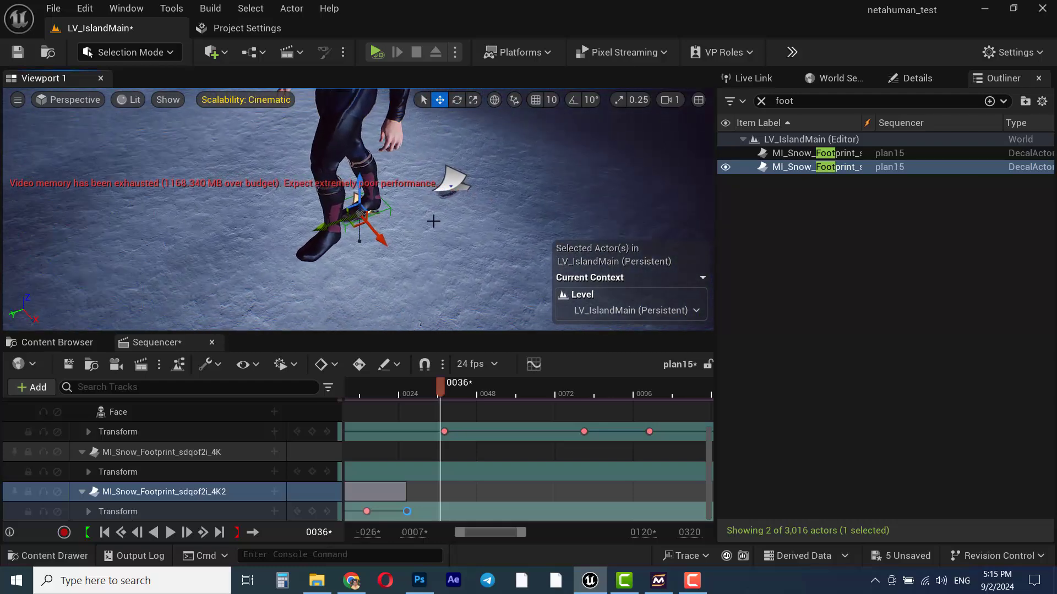
left_click(456, 180)
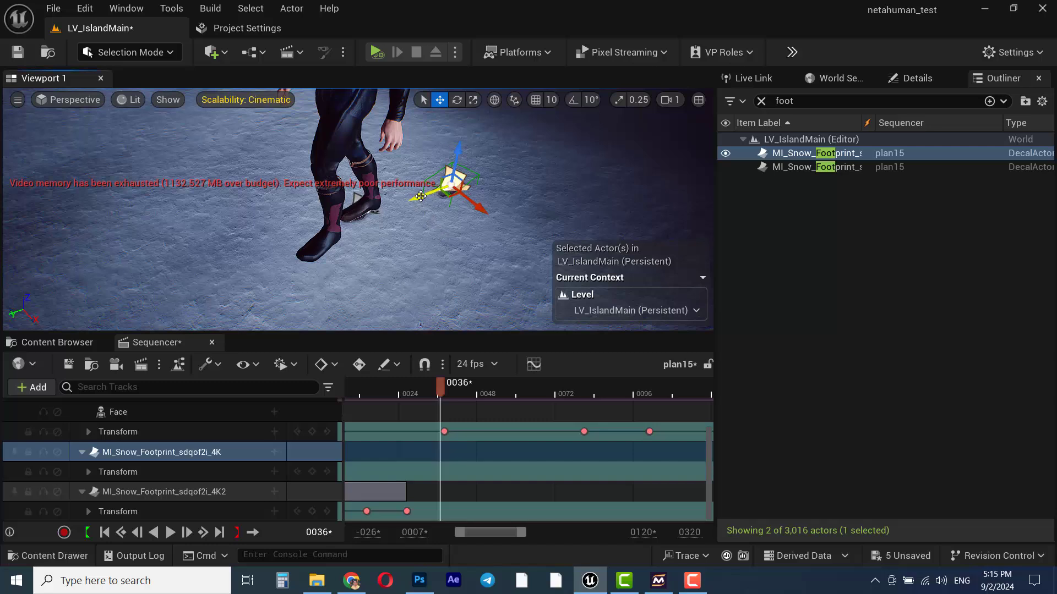
left_click_drag(418, 194, 267, 286, "alt")
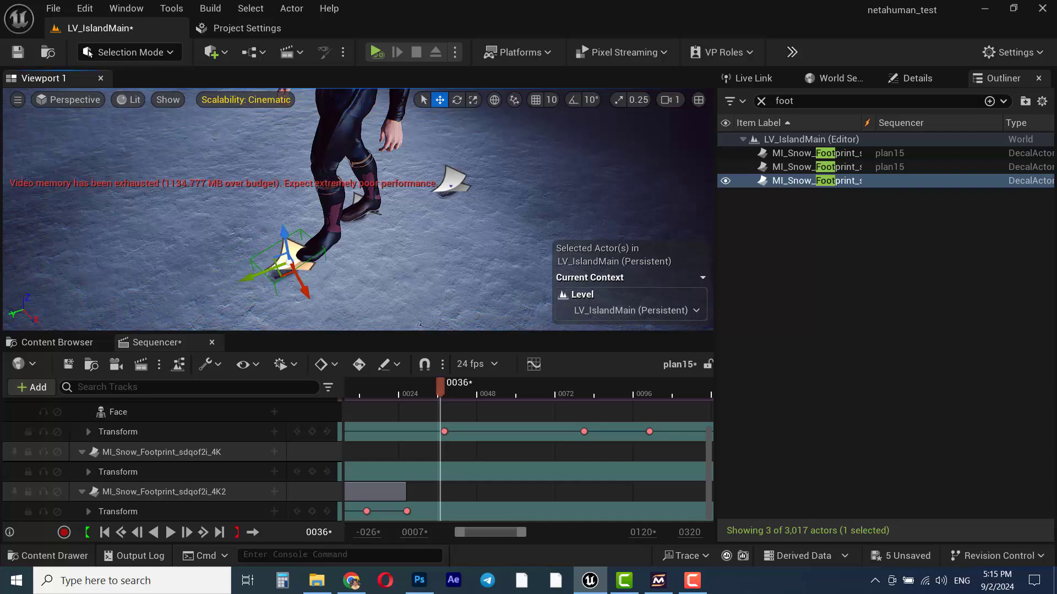
Shift the third footprint decal back along Y and adjust it sideways along X under the leading boot
key("w")
right_click_drag(357, 209, 311, 253)
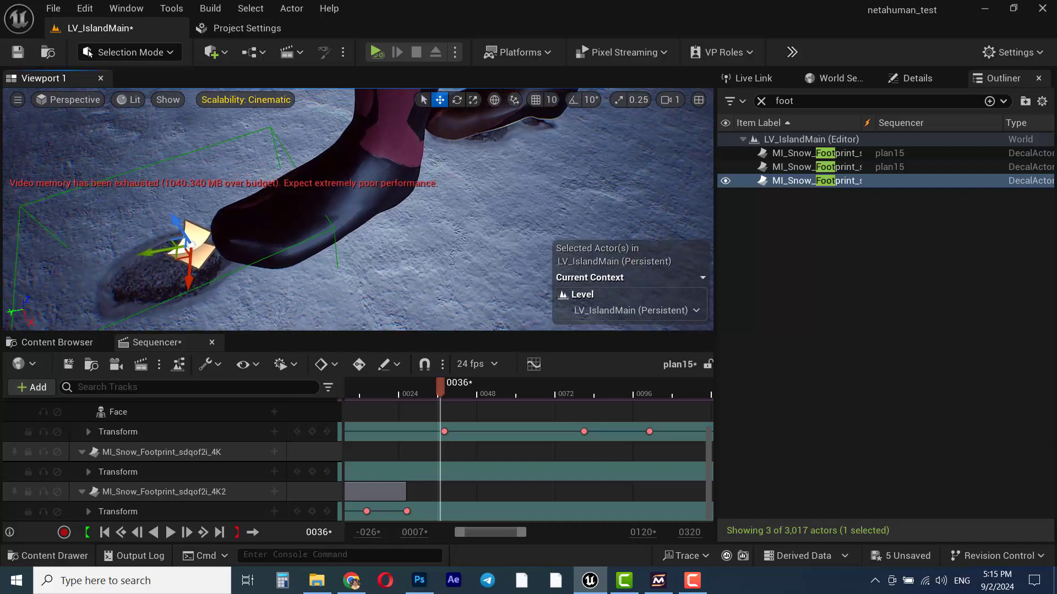
right_click_drag(202, 230, 180, 230)
left_click_drag(176, 236, 328, 193)
left_click_drag(370, 254, 360, 238)
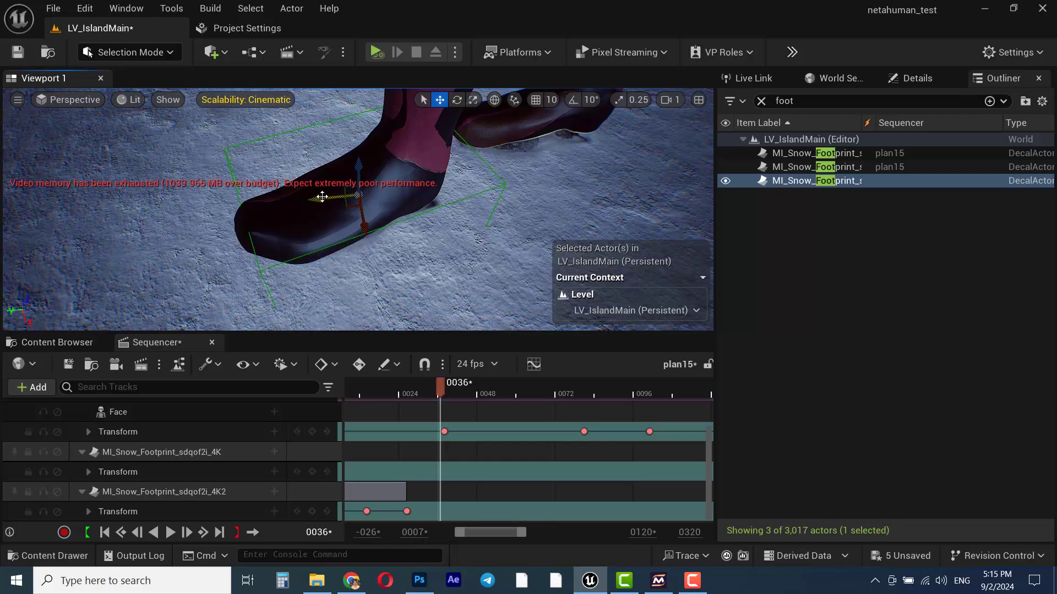
right_click_drag(378, 260, 435, 286)
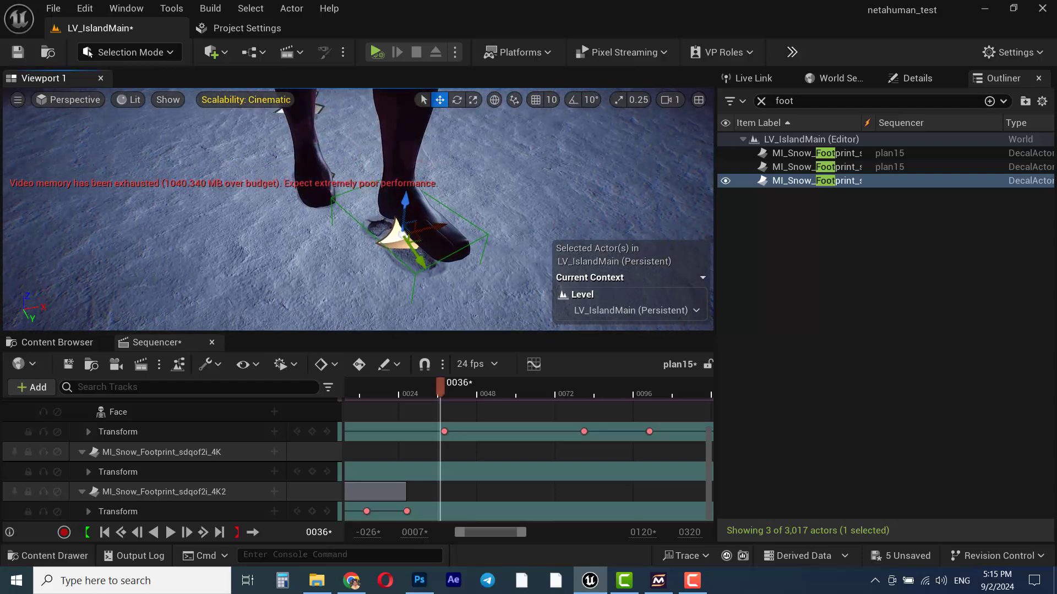
Go to frame 49 and move the third footprint decal forward and sideways until it sits under the planted boot
left_click_drag(445, 391, 480, 401)
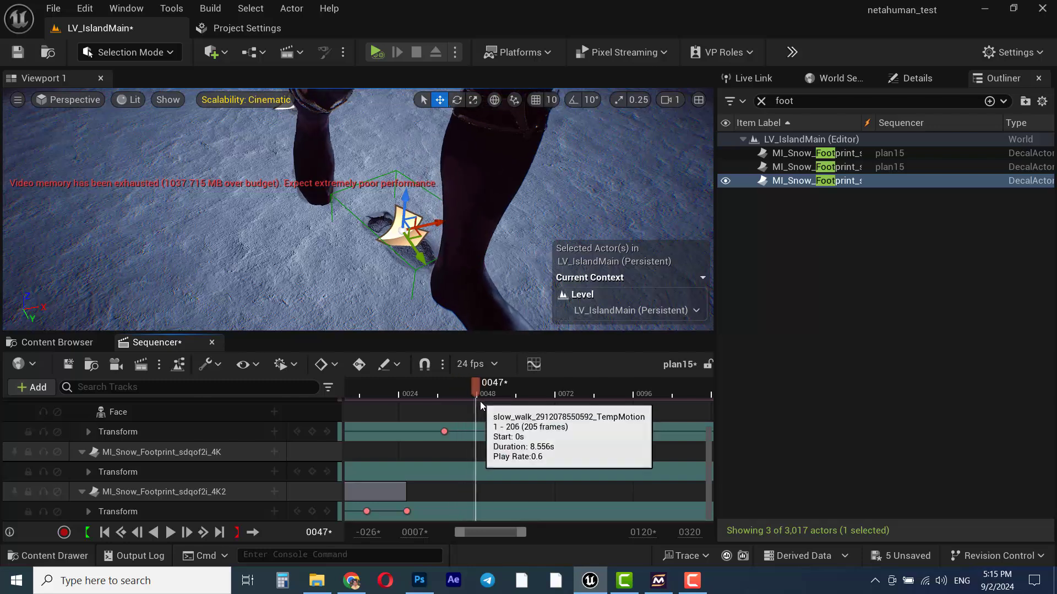
right_click_drag(403, 231, 415, 250)
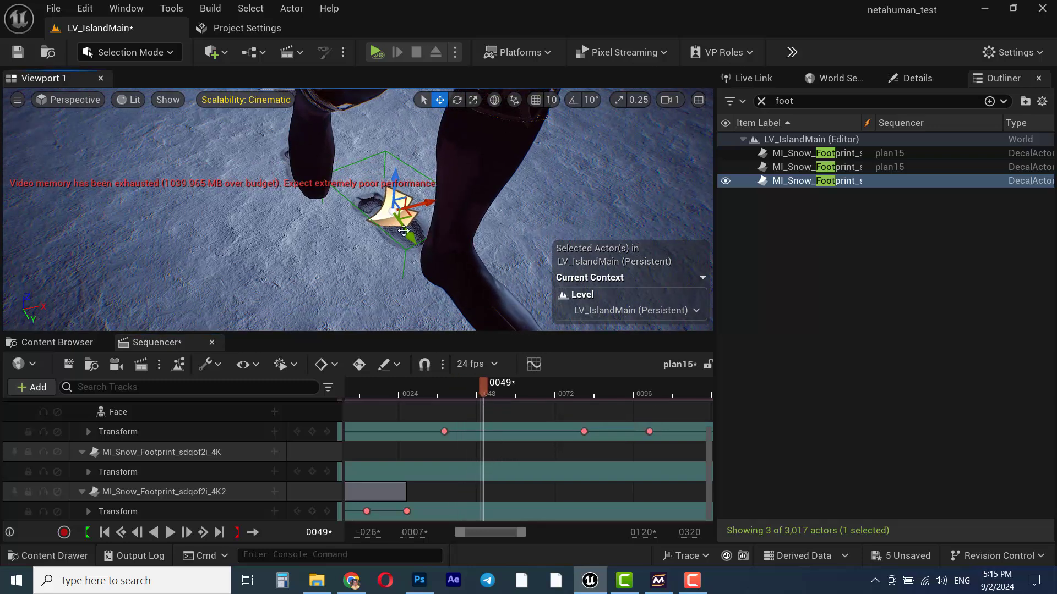
left_click_drag(410, 231, 474, 320)
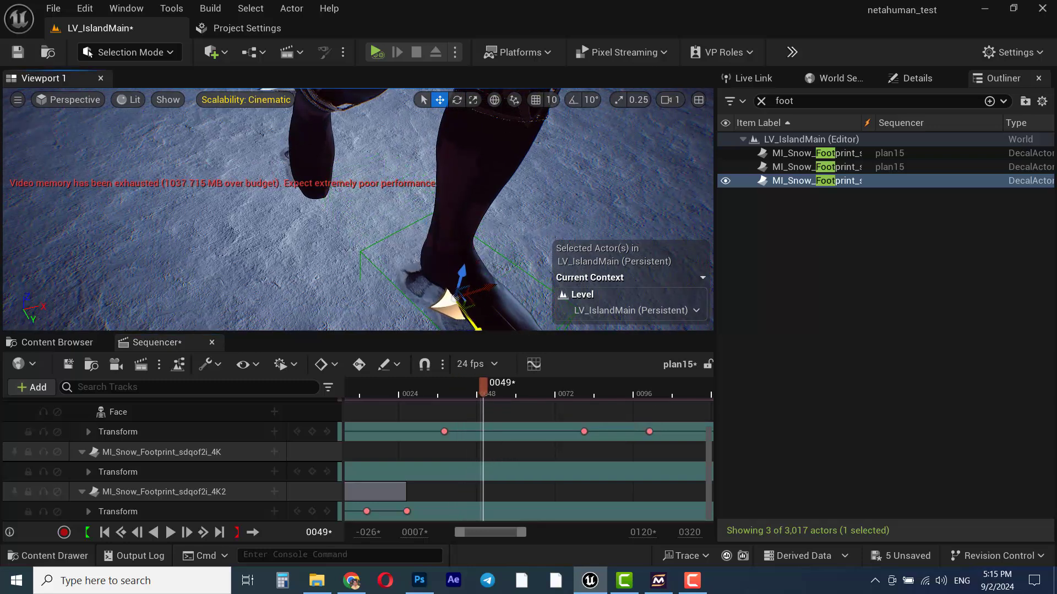
right_click_drag(279, 229, 283, 273)
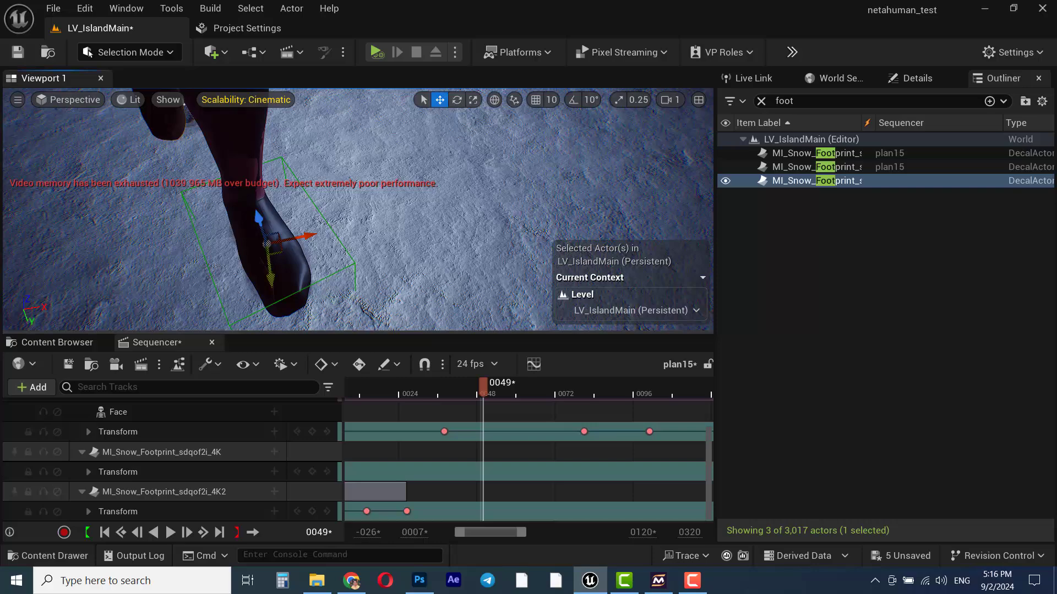
right_click_drag(284, 273, 385, 221)
right_click_drag(372, 172, 424, 181)
left_click_drag(276, 155, 280, 155)
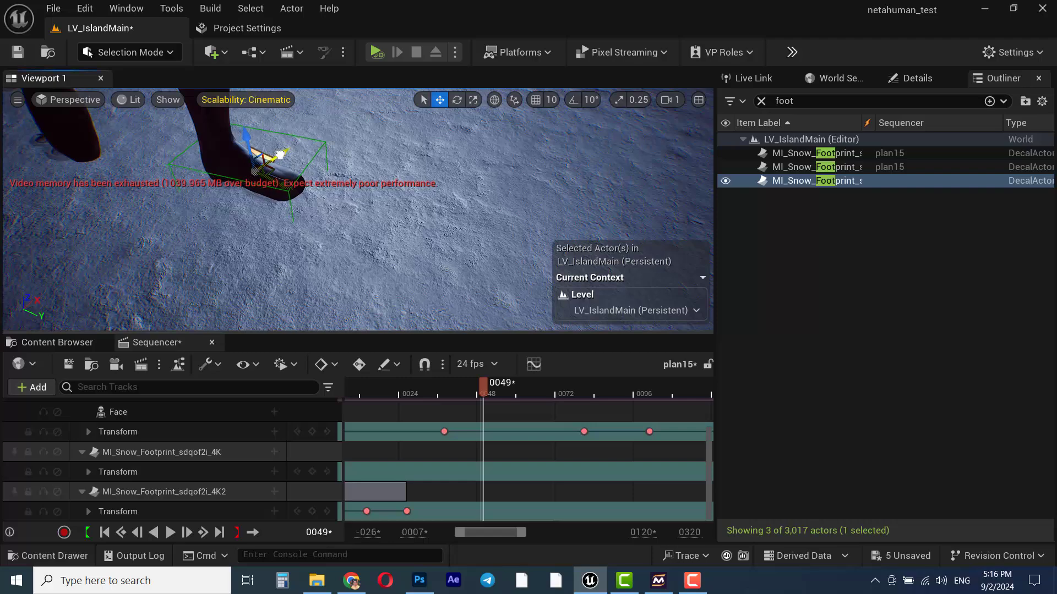
right_click_drag(286, 184, 322, 211)
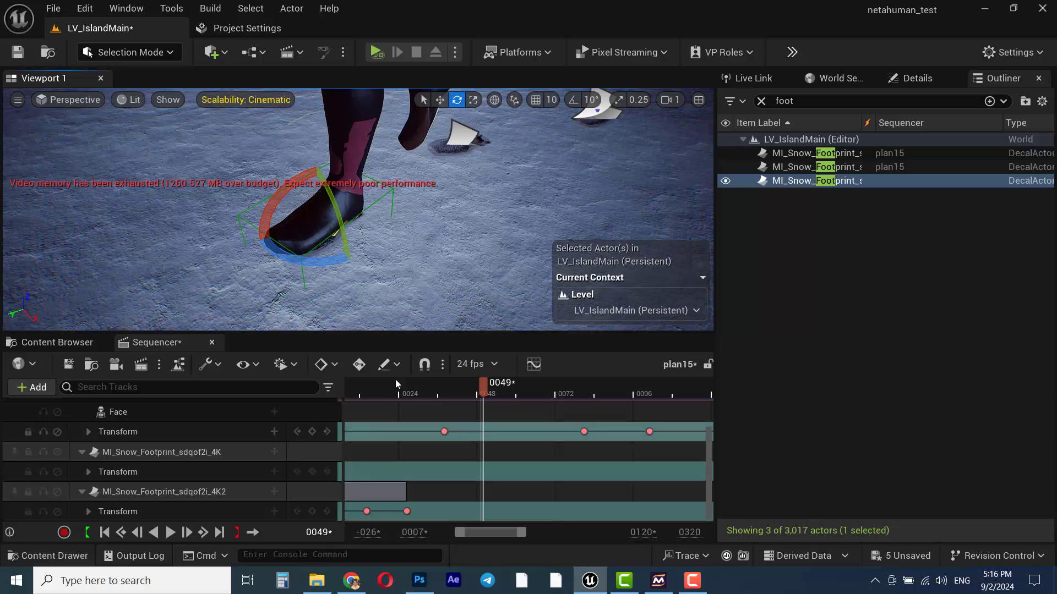
Add the third footprint decal to the sequence and give it a Transform track
left_click_drag(796, 185, 194, 517)
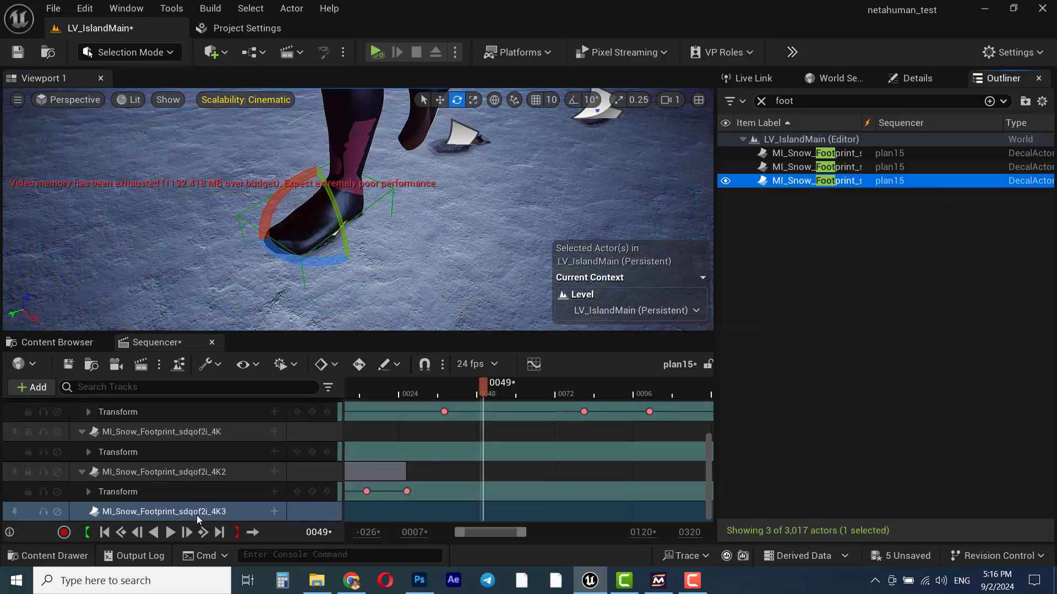
left_click(274, 511)
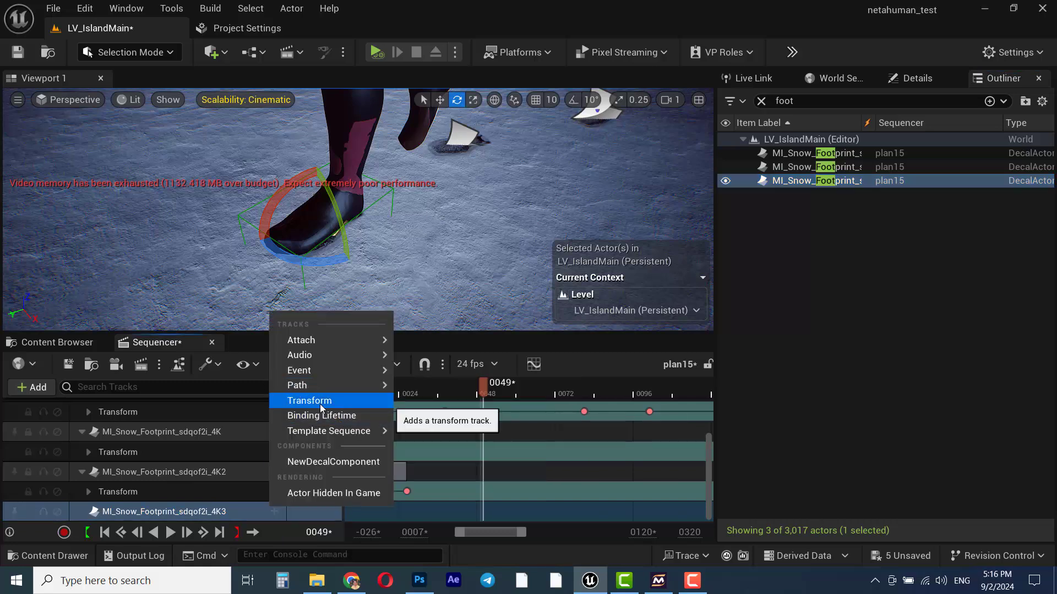
left_click(320, 401)
Starting at frame 0, lower the third footprint decal along Z beneath the snow and key its Transform at frames 0 and 38
left_click(318, 532)
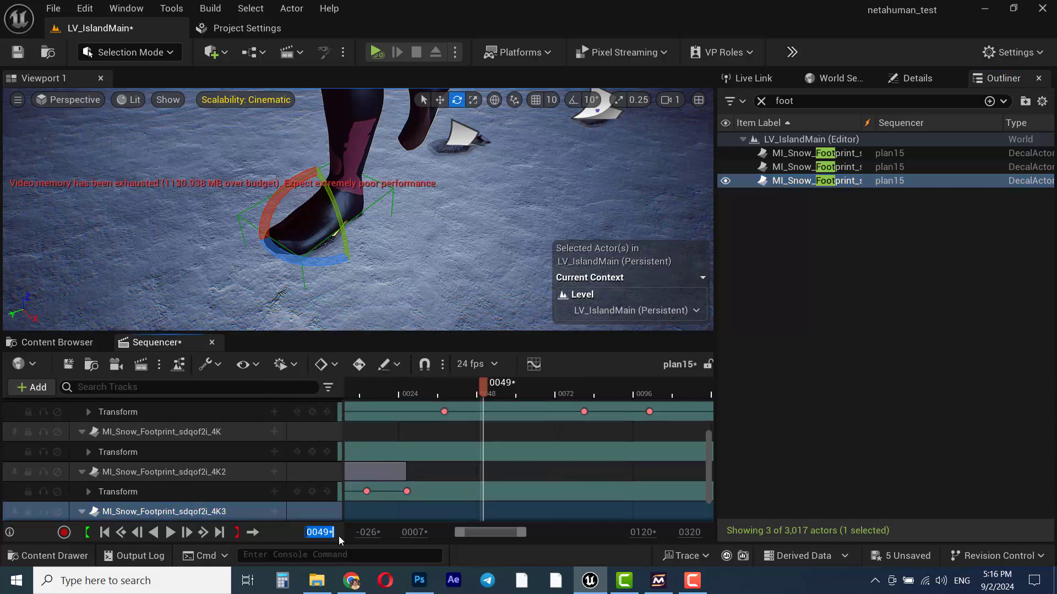
type("0")
key("Return")
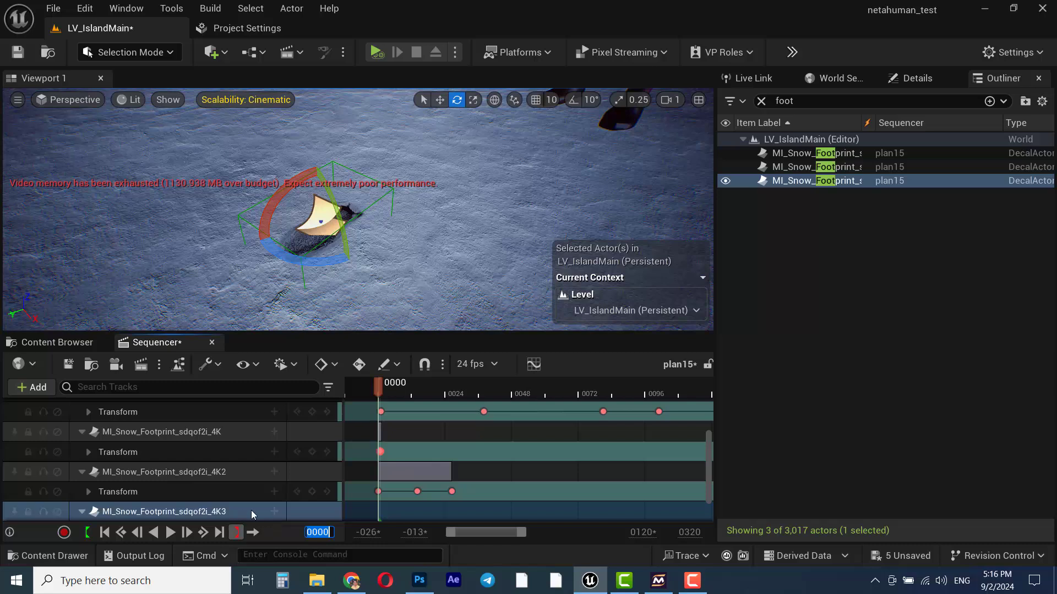
left_click(319, 221)
key("w")
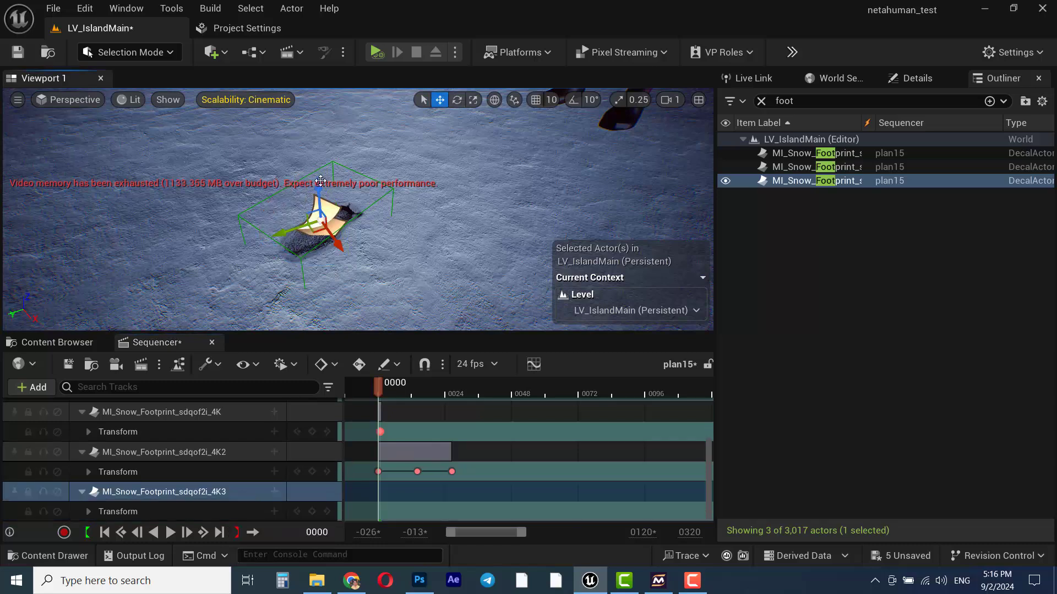
left_click_drag(318, 189, 320, 243)
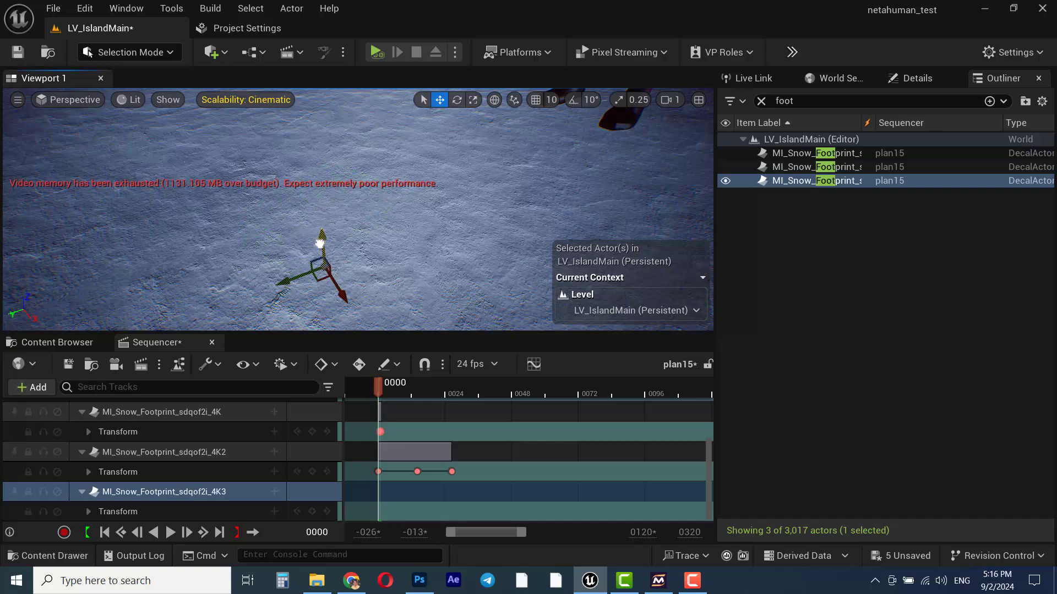
left_click(312, 511)
left_click_drag(404, 384, 483, 396)
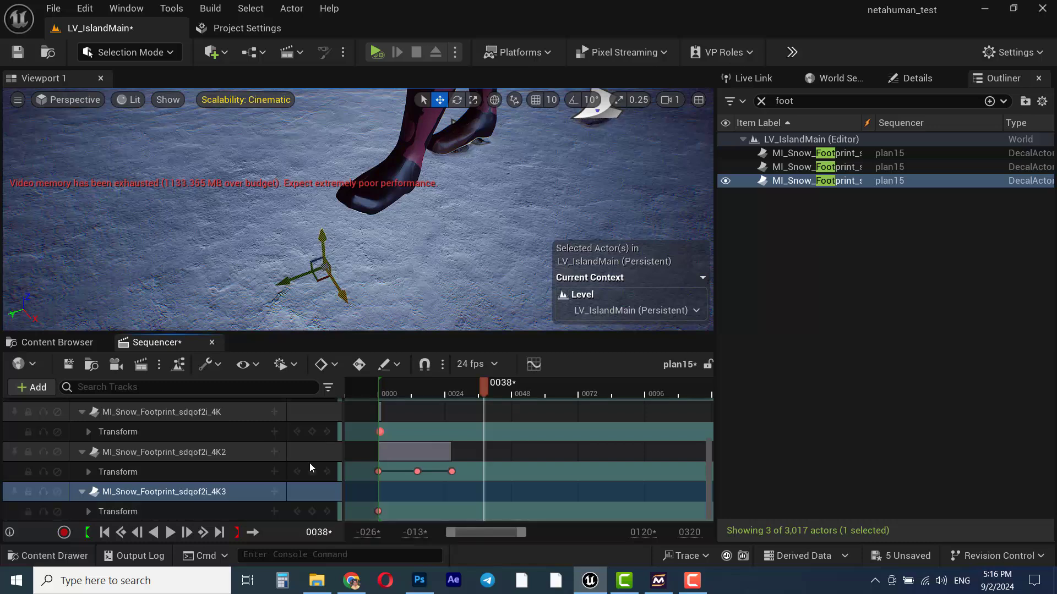
left_click(311, 511)
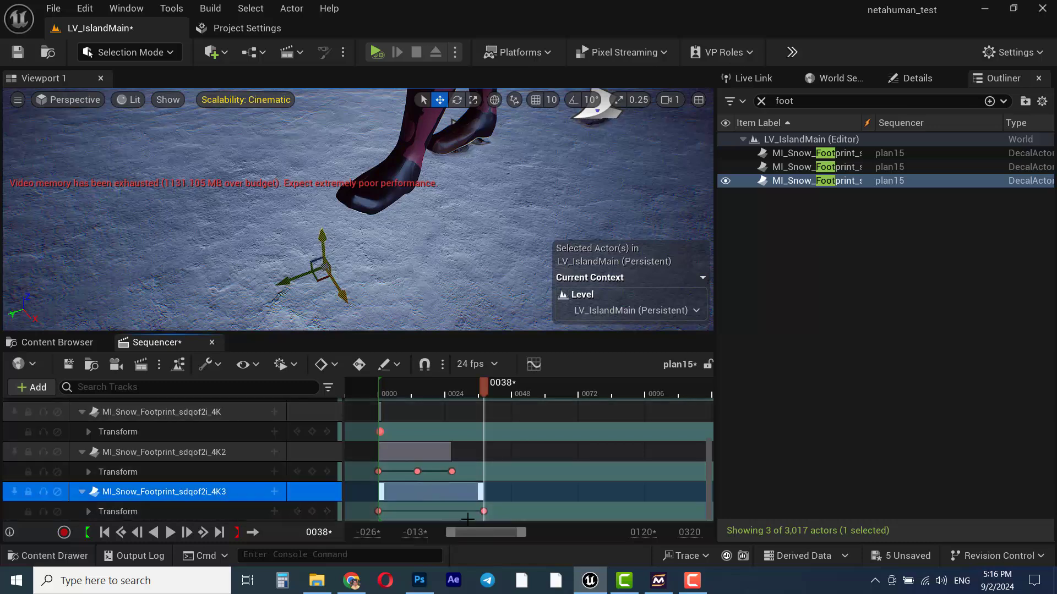
Raise the third footprint decal to the snow surface with a Transform key at frame 47, and shift its frame 38 key to 43
left_click_drag(483, 395, 510, 395)
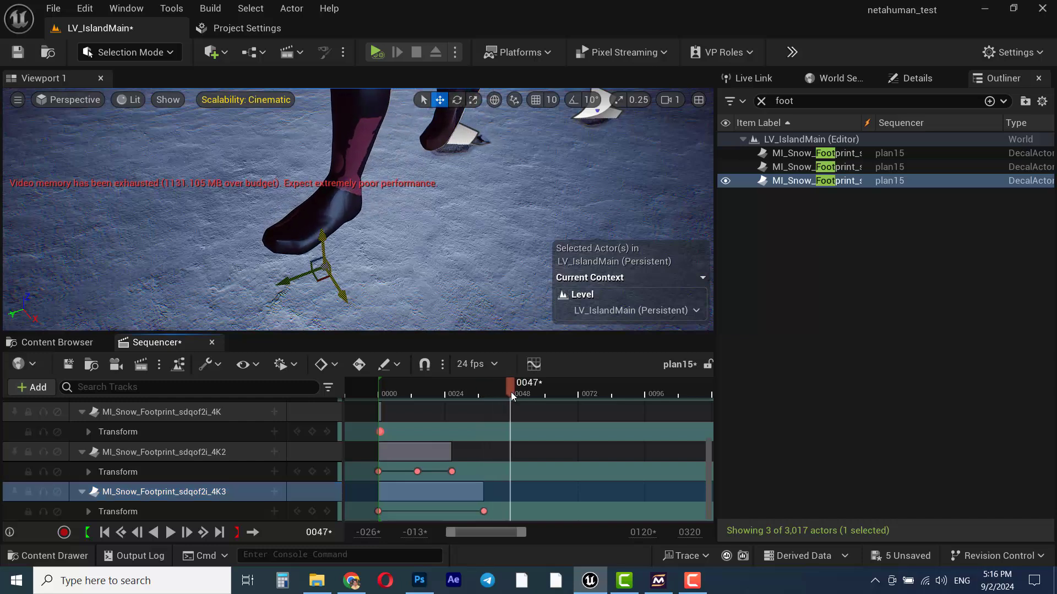
left_click_drag(323, 236, 321, 201)
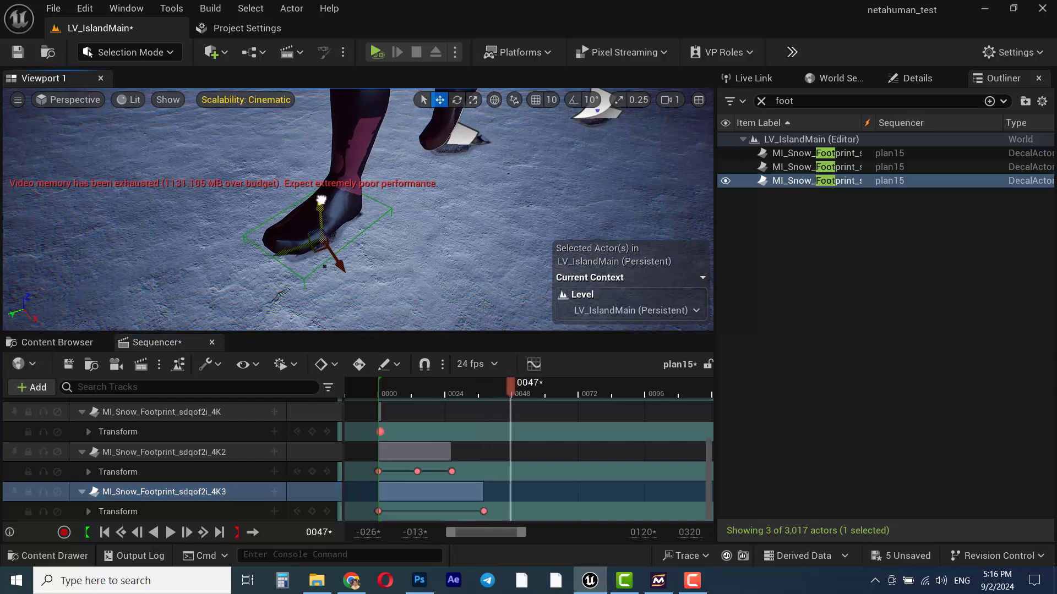
left_click(312, 511)
left_click_drag(494, 387, 503, 408)
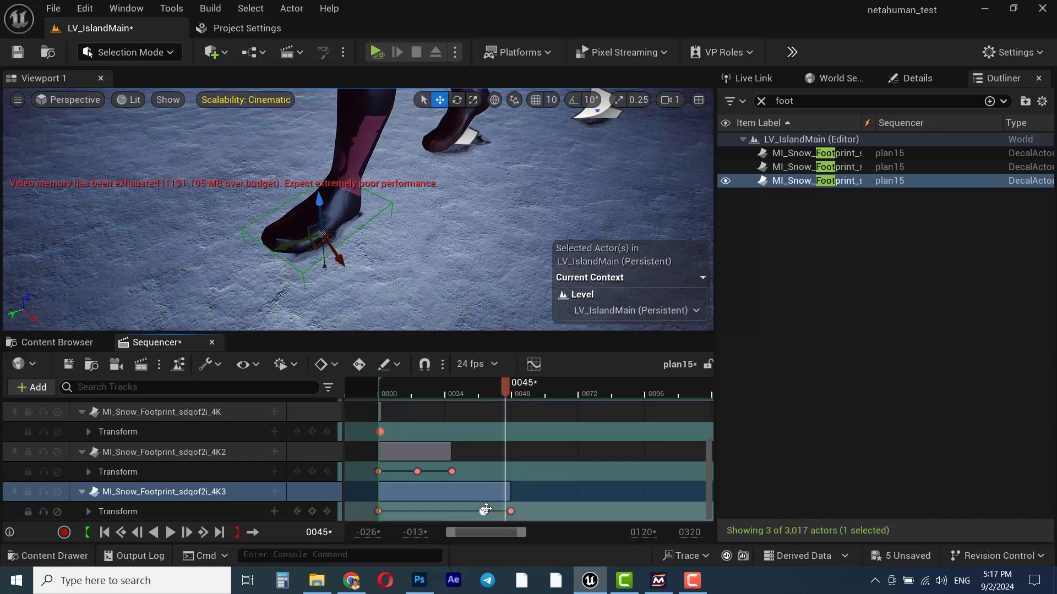
left_click_drag(485, 509, 498, 510)
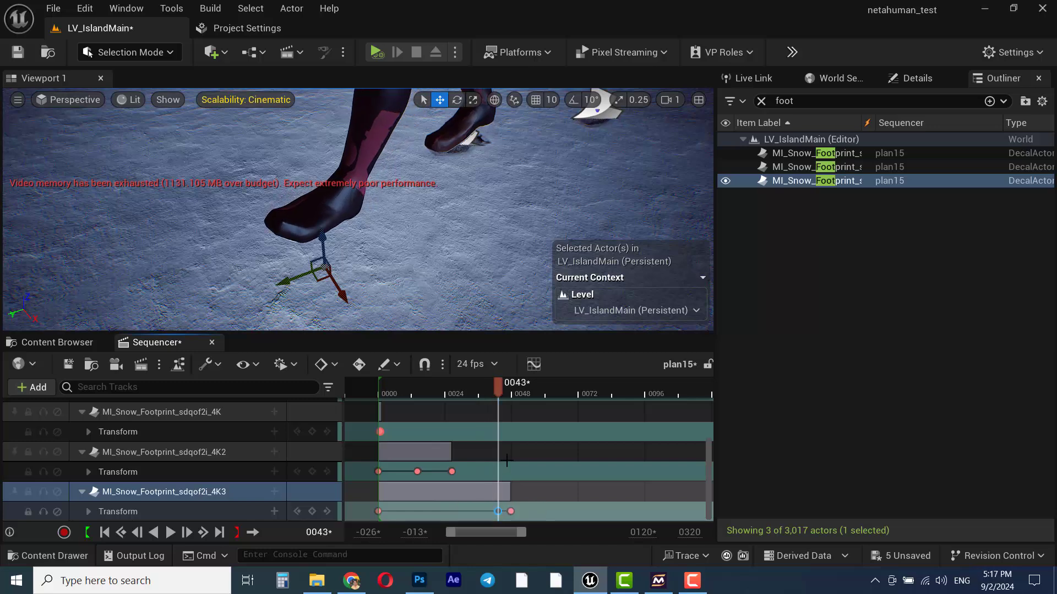
At frame 67, duplicate the second footprint decal and move the copy forward along Y beside the leading boot
left_click_drag(493, 385, 567, 422)
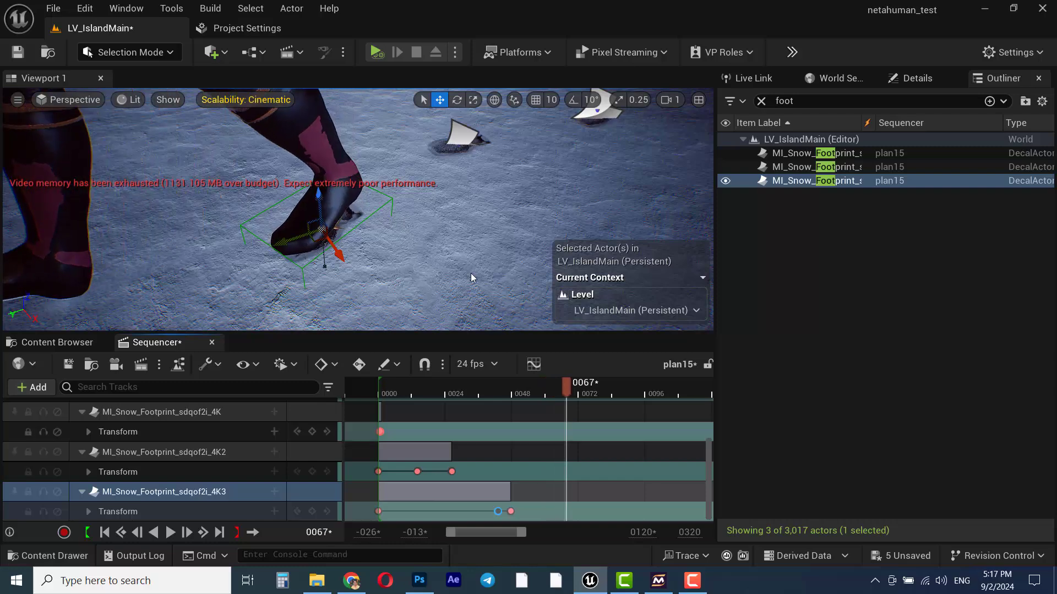
mouse_move(145, 272)
right_mouse_down()
mouse_move(144, 289)
mouse_move(144, 264)
right_mouse_up()
mouse_move(555, 152)
right_mouse_down()
mouse_move(572, 154)
mouse_move(572, 132)
mouse_move(556, 151)
right_mouse_up()
left_click(469, 186)
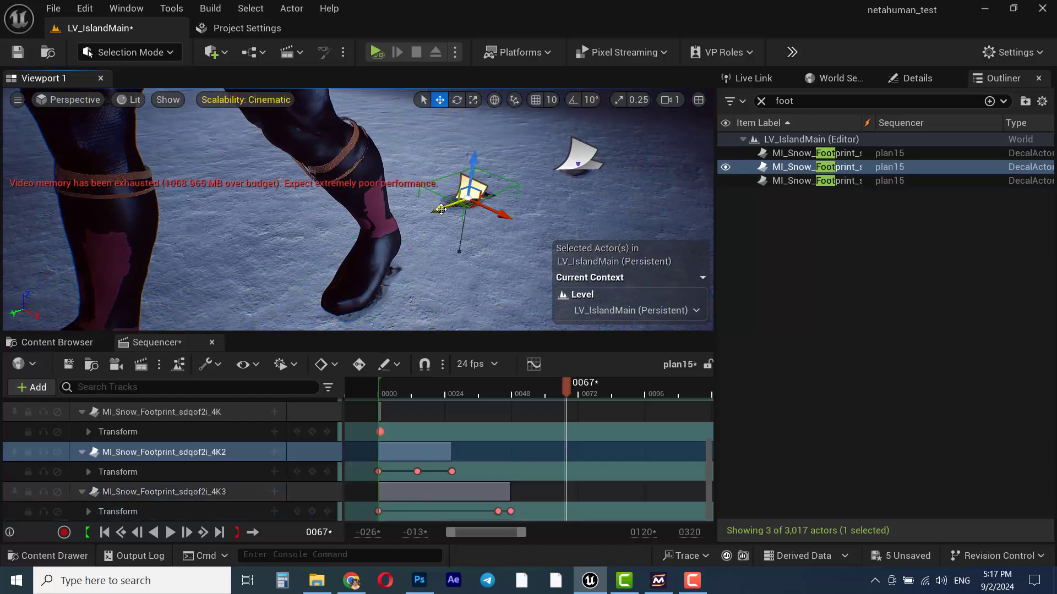
left_click_drag(440, 210, 146, 311, "alt")
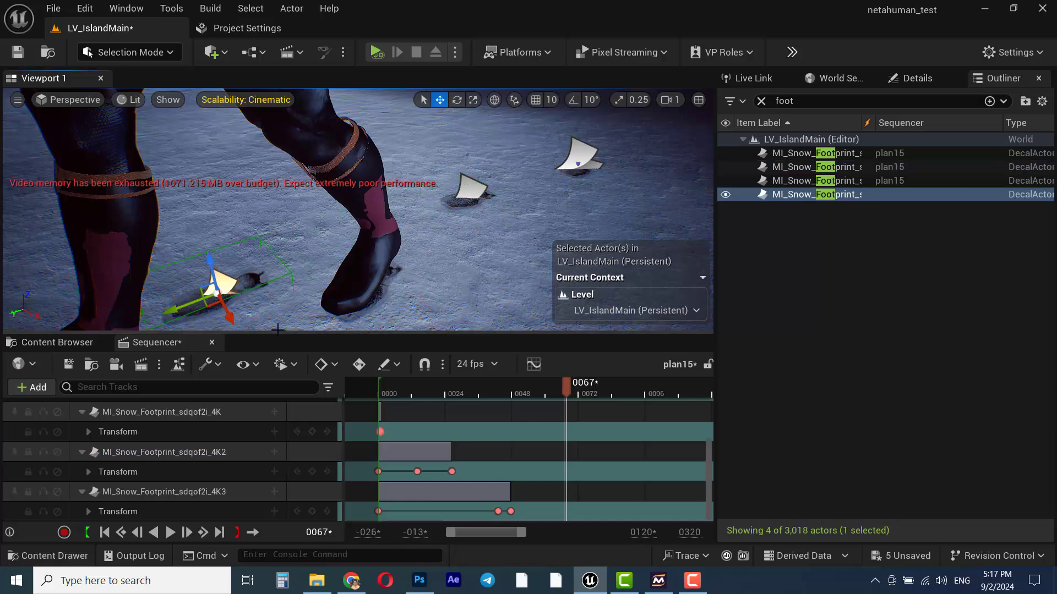
mouse_move(266, 209)
right_mouse_down()
mouse_move(242, 231)
mouse_move(267, 208)
right_mouse_up()
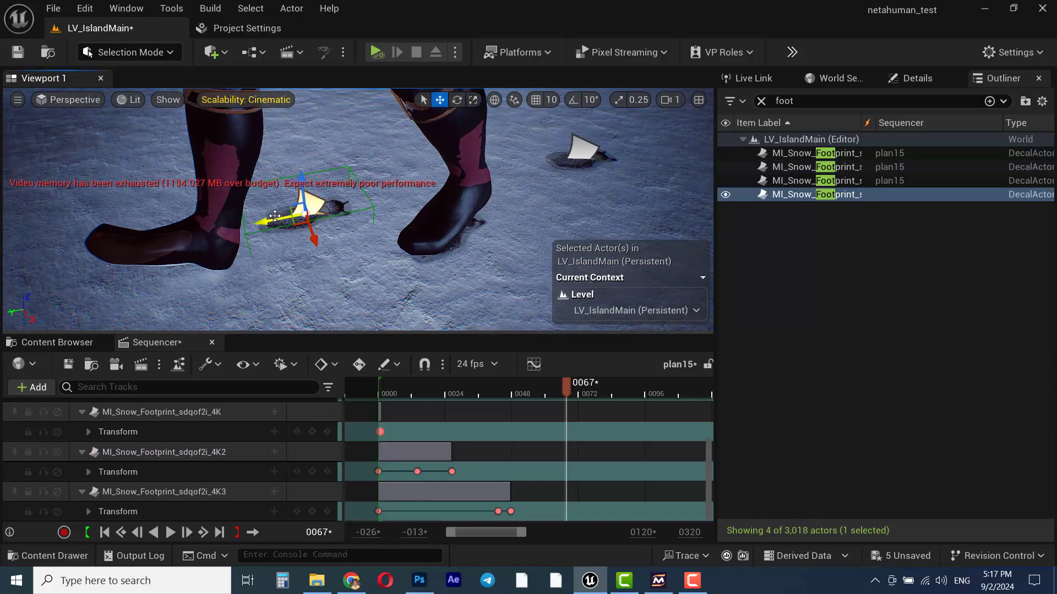
left_click_drag(274, 218, 84, 263)
mouse_move(252, 227)
right_mouse_down()
mouse_move(182, 231)
mouse_move(251, 227)
right_mouse_up()
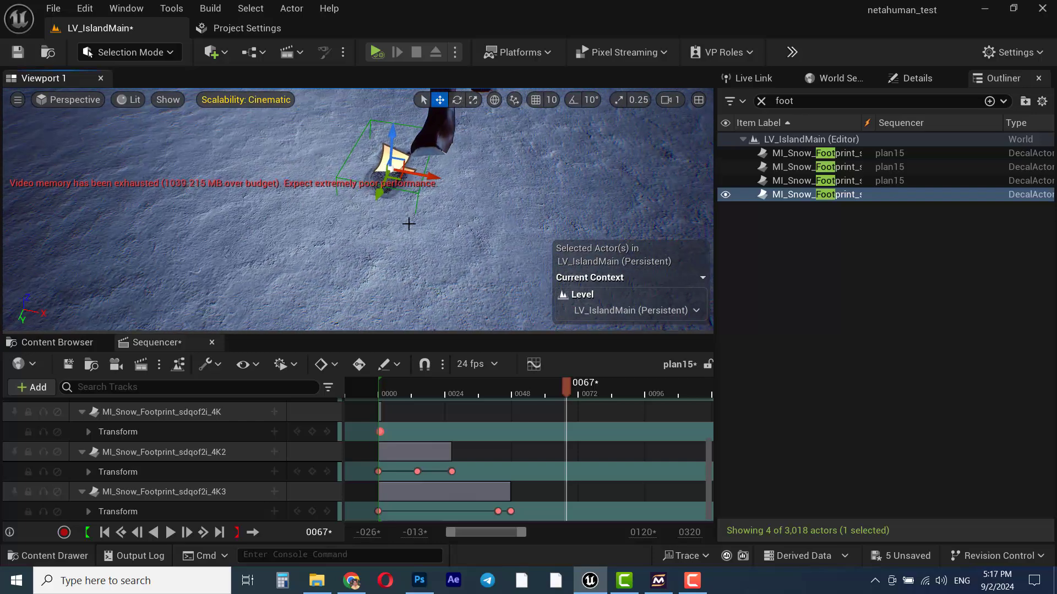
right_click_drag(409, 224, 403, 285)
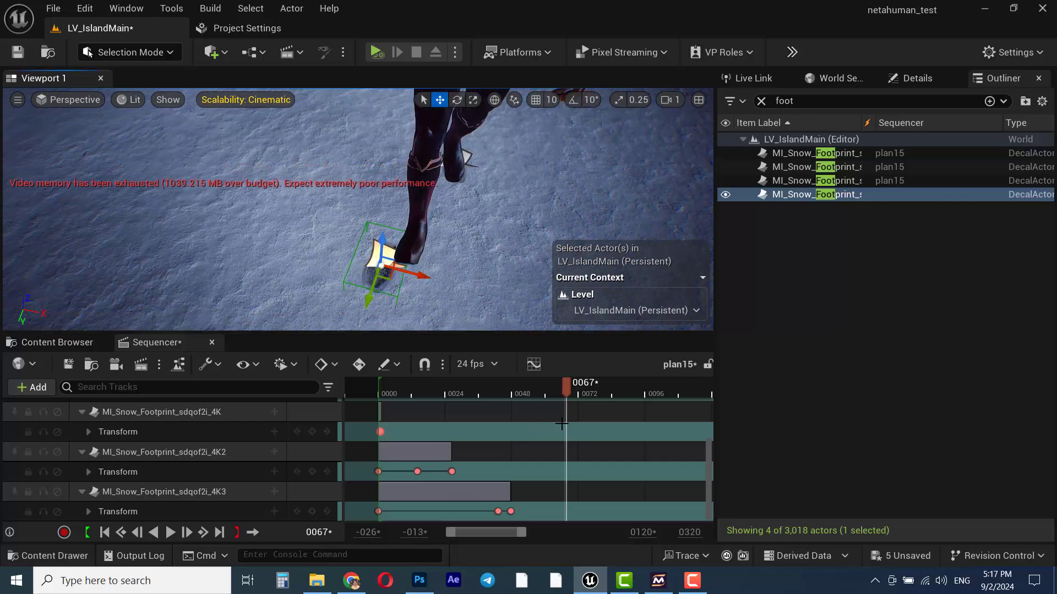
Go to frame 83 and adjust the fourth footprint decal forward and sideways until it sits under the planted boot
left_click_drag(567, 388, 613, 406)
right_click_drag(427, 274, 429, 318)
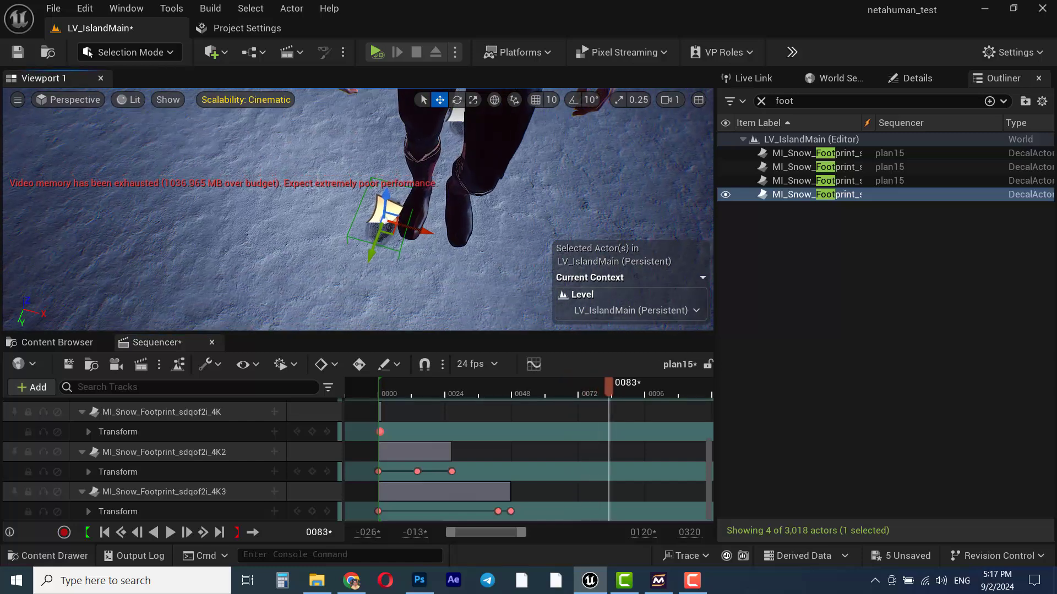
mouse_move(459, 266)
right_mouse_down()
mouse_move(441, 253)
mouse_move(459, 266)
right_mouse_up()
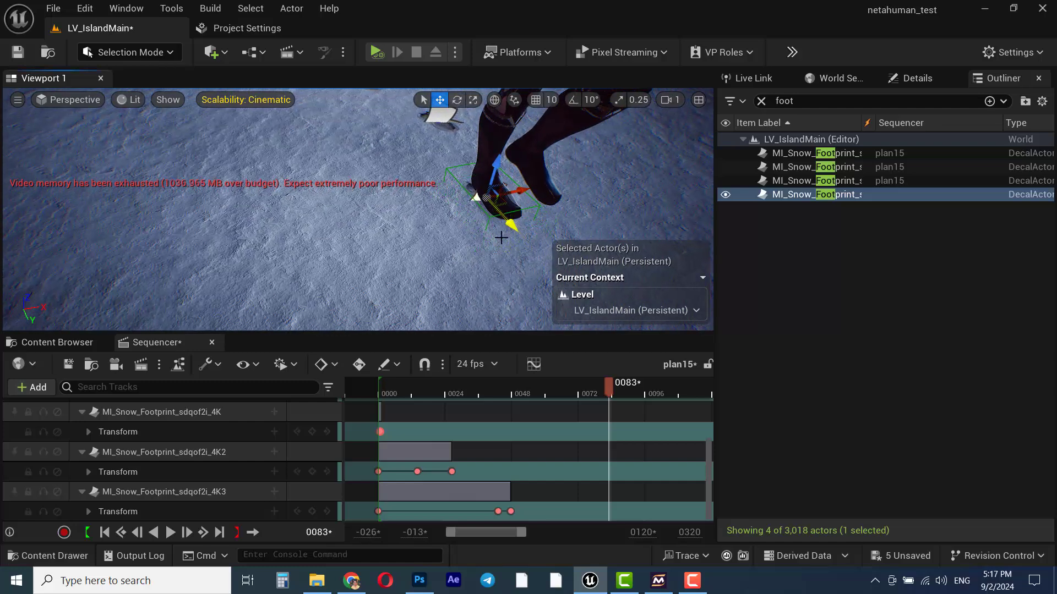
mouse_move(500, 238)
right_mouse_down()
mouse_move(468, 246)
mouse_move(529, 247)
mouse_move(501, 238)
mouse_move(481, 246)
mouse_move(498, 168)
mouse_move(486, 246)
mouse_move(454, 247)
mouse_move(518, 229)
right_mouse_up()
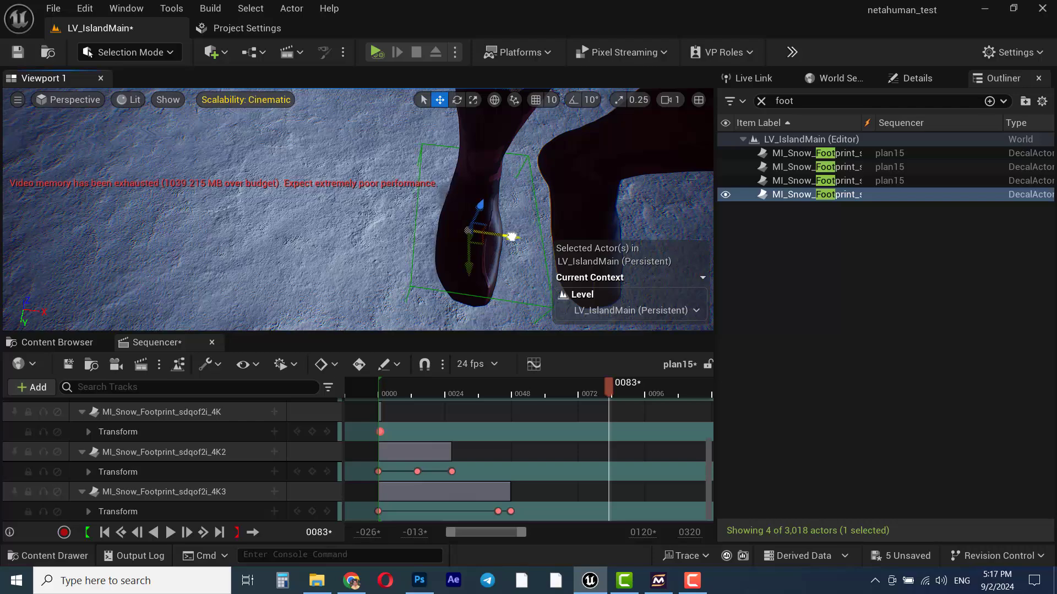
right_click_drag(518, 229, 470, 238)
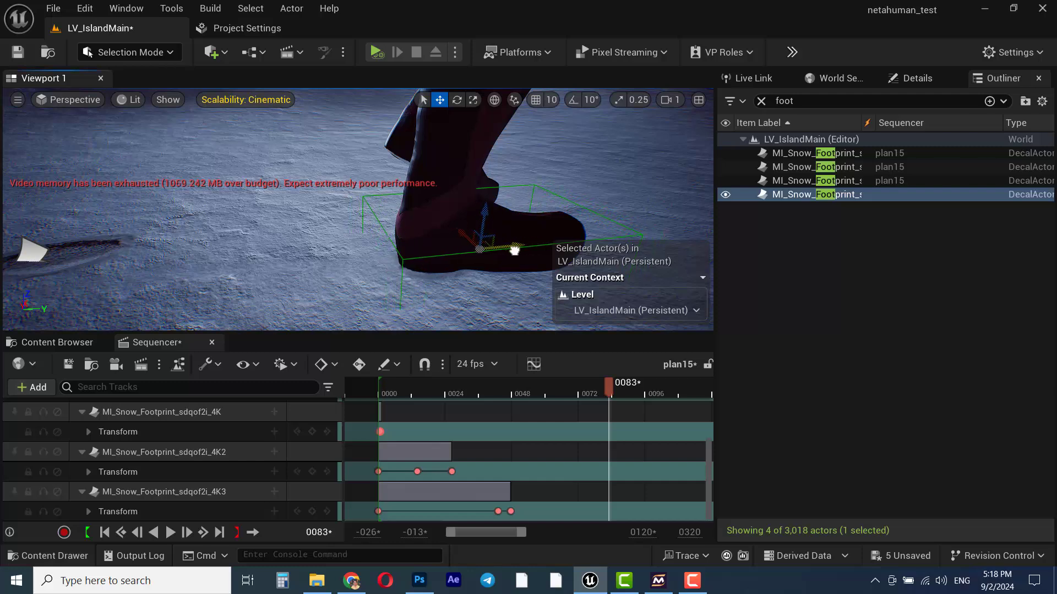
right_click_drag(479, 283, 435, 262)
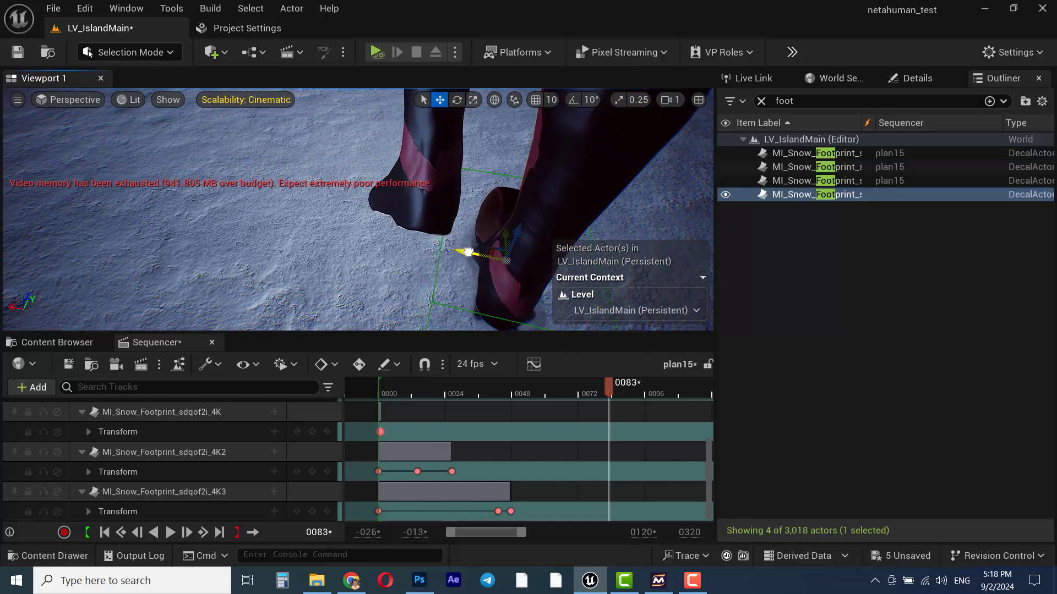
right_click_drag(435, 262, 452, 250)
Rotate the fourth footprint decal slightly about Z to match the direction of the planted boot
key("e")
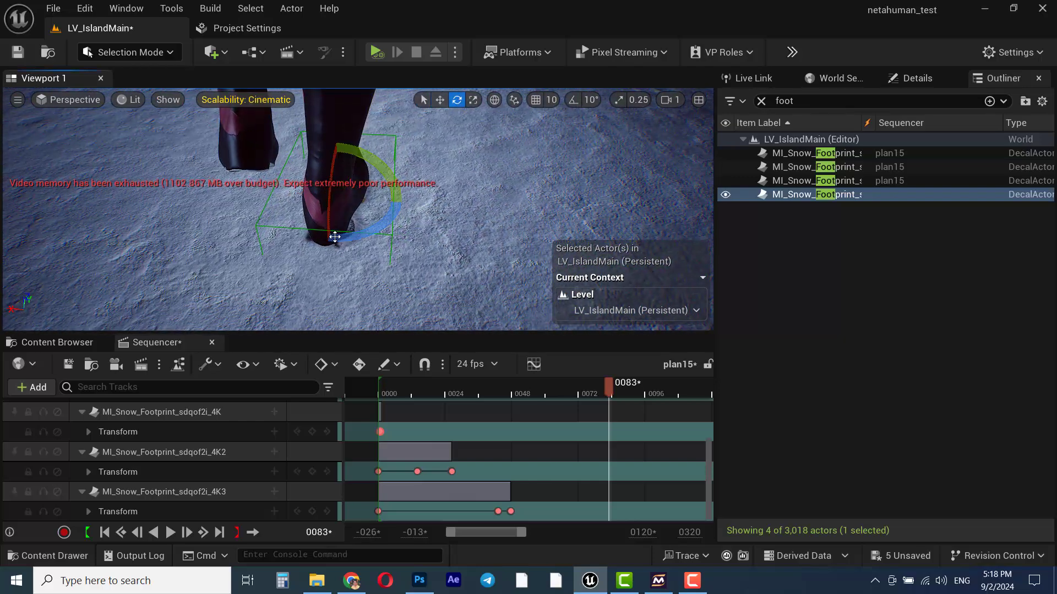
left_click_drag(355, 236, 380, 243)
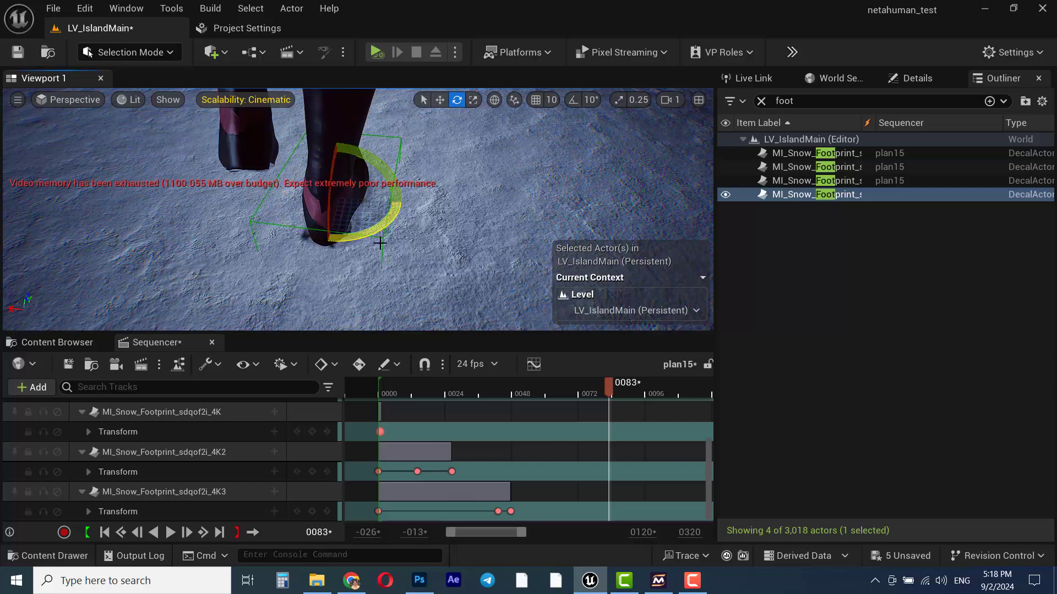
key("w")
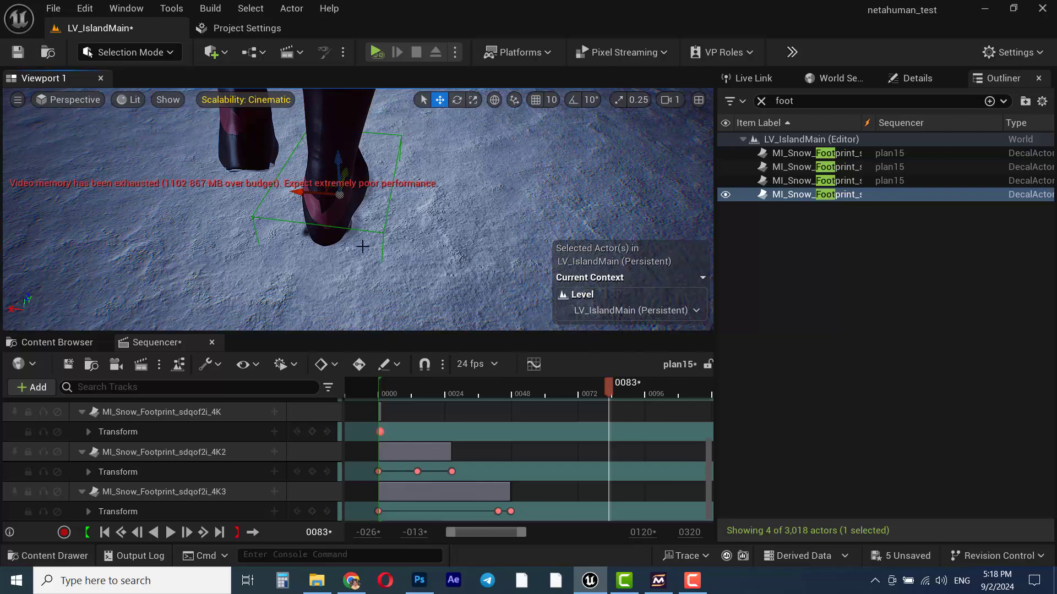
left_click_drag(362, 246, 192, 226, "alt")
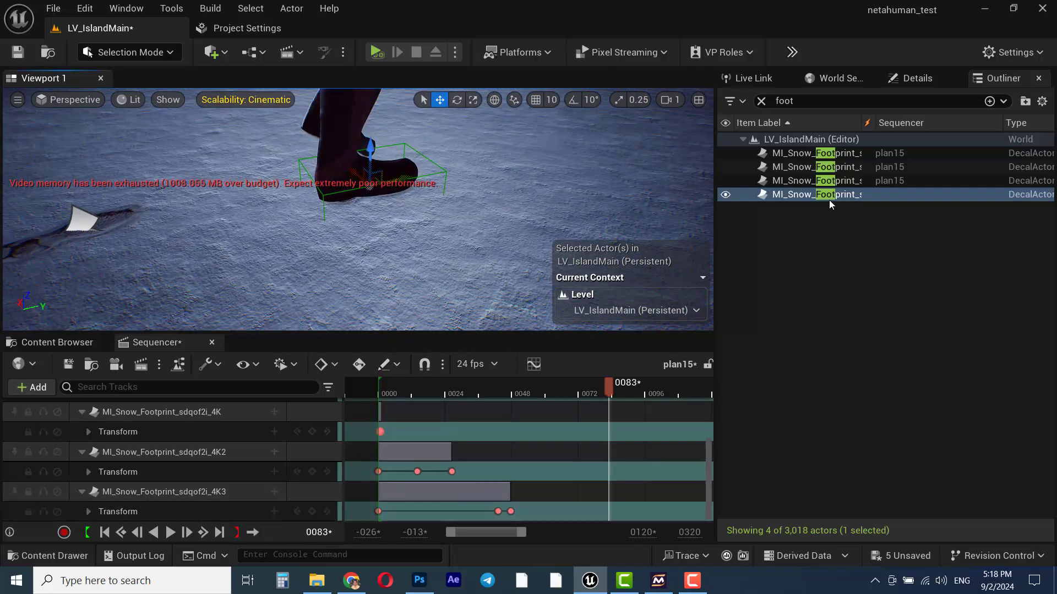
Add the fourth footprint decal to the sequence and give it a Transform track
left_click_drag(827, 194, 161, 493)
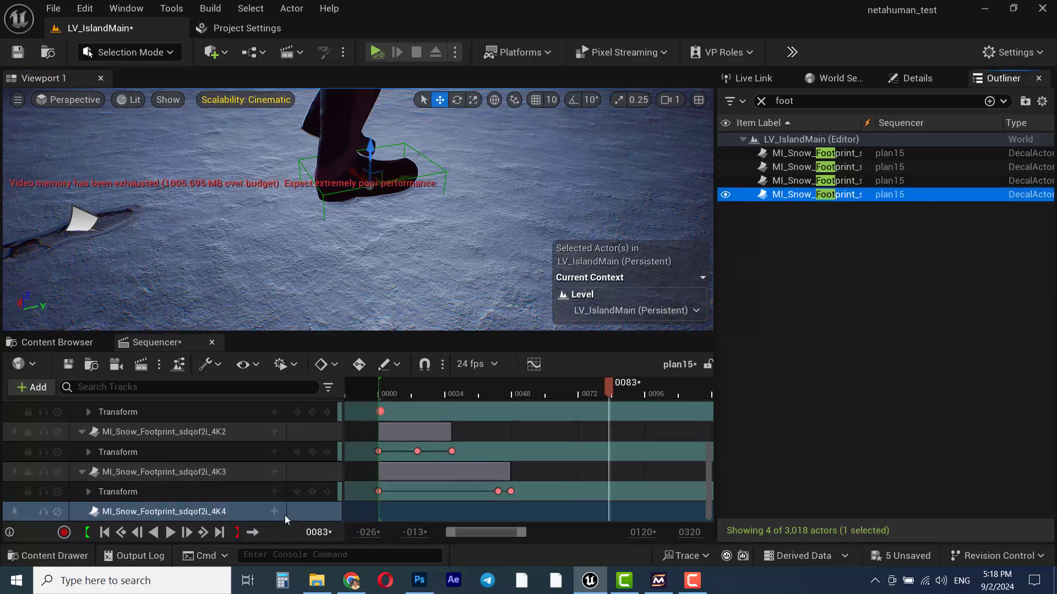
left_click(274, 512)
left_click(330, 402)
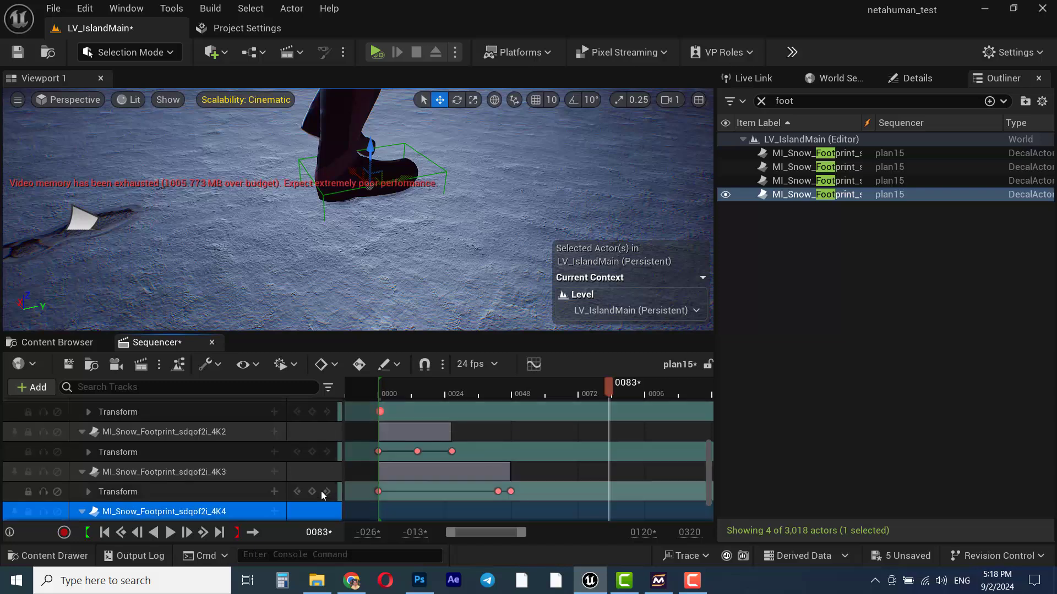
Starting at frame 0, lower the fourth footprint decal beneath the snow and key its Transform at frames 0 and 68
left_click(315, 532)
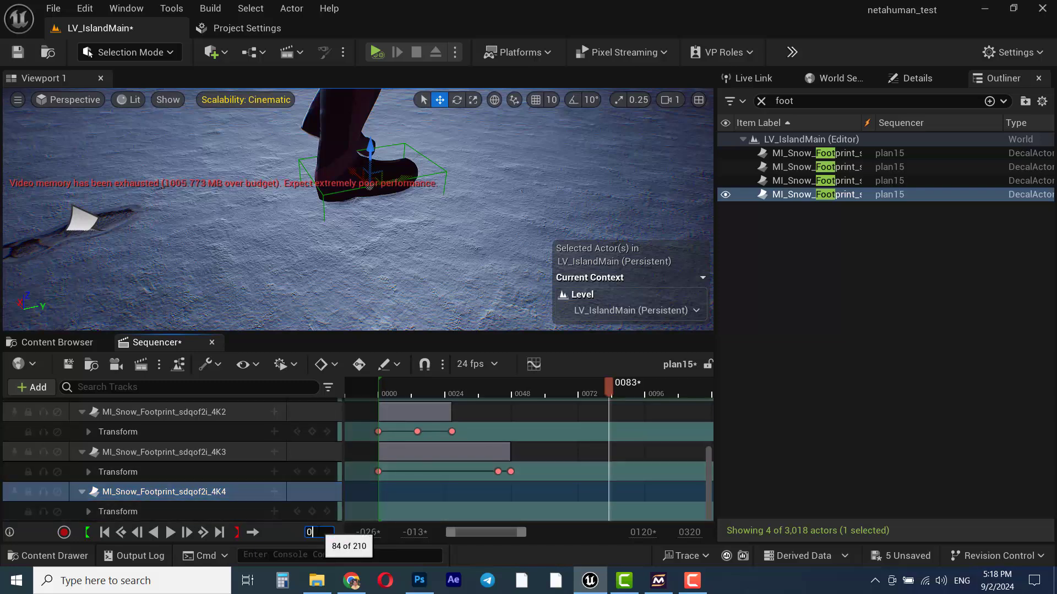
type("0")
key("Return")
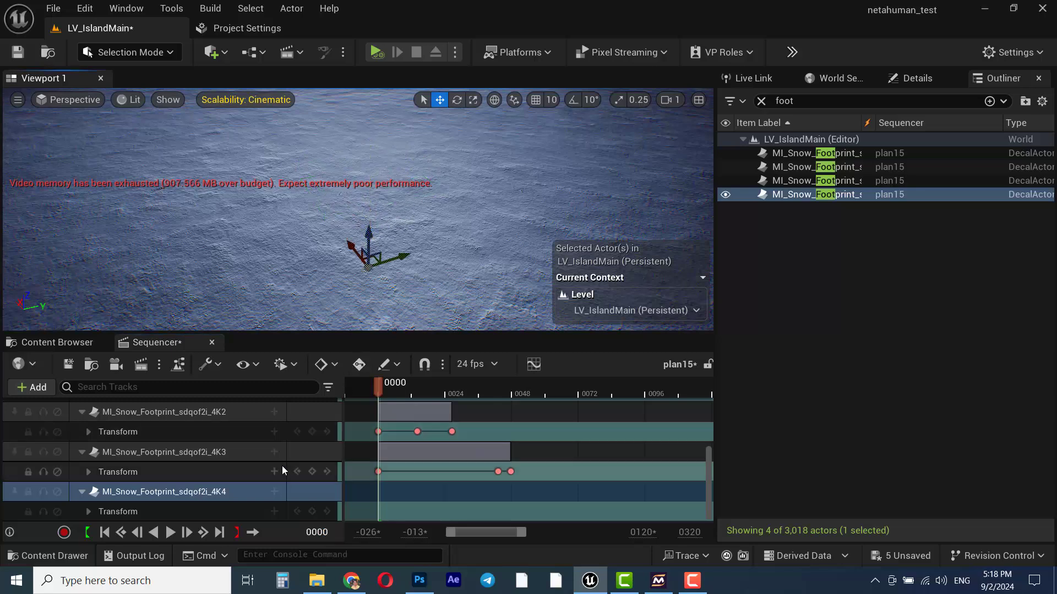
left_click(312, 511)
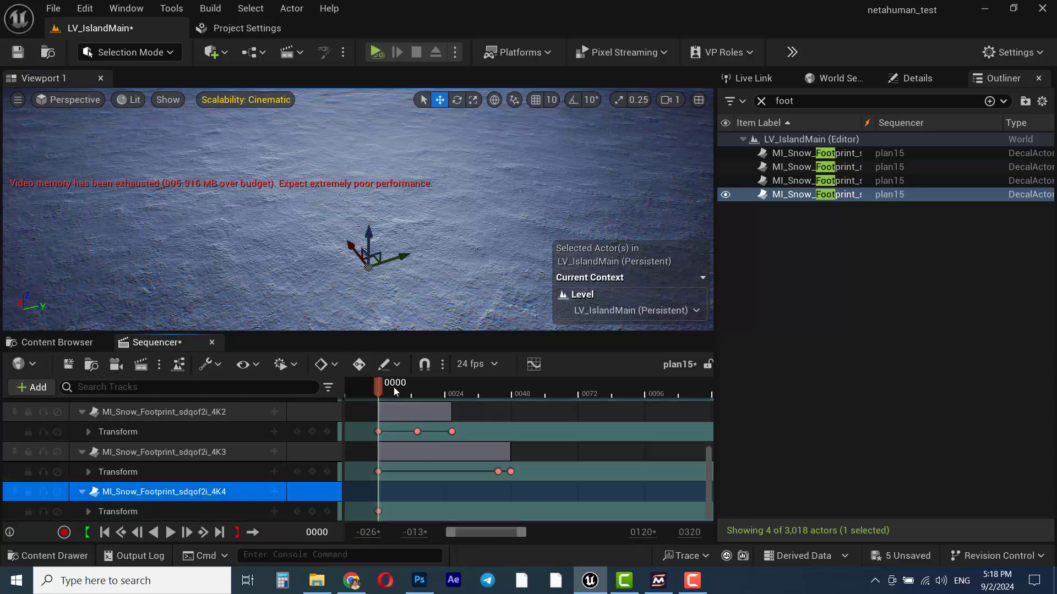
left_click_drag(388, 386, 567, 388)
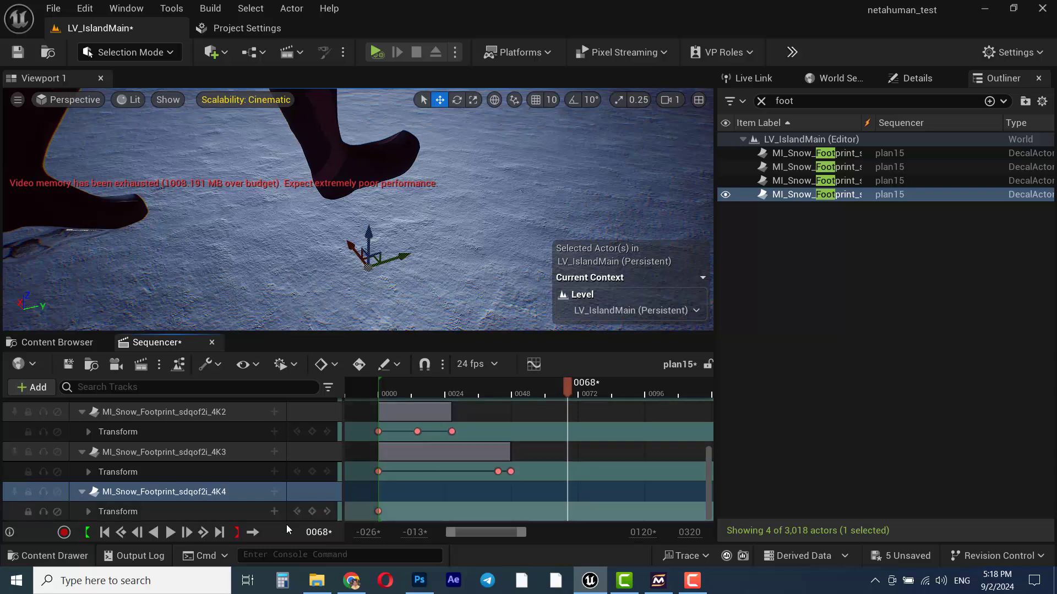
left_click(312, 512)
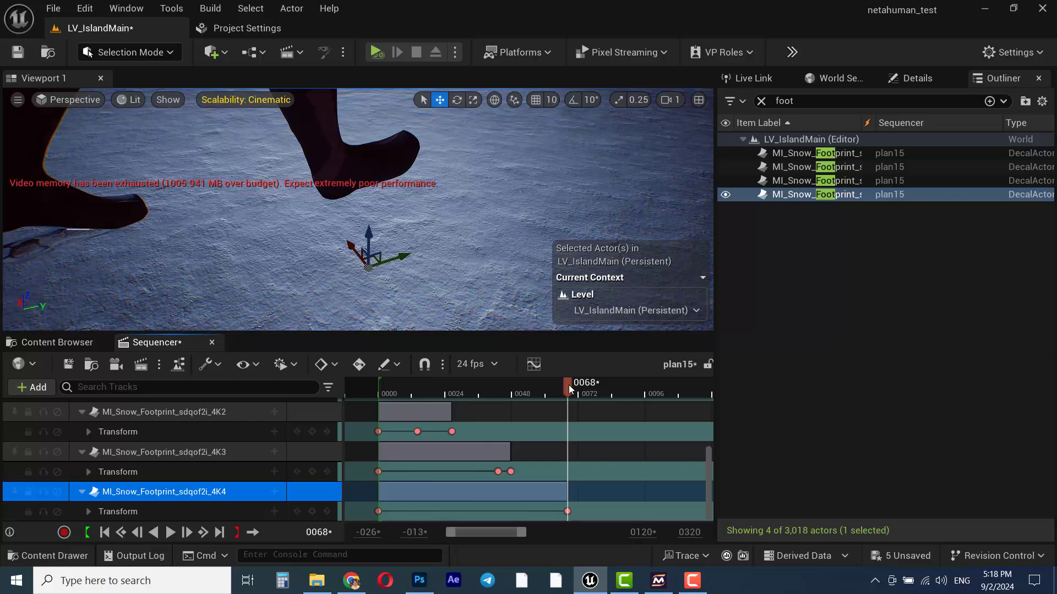
At frame 71, raise the fourth footprint decal along Z to the snow surface under the boot and key its Transform
left_click_drag(569, 385, 577, 387)
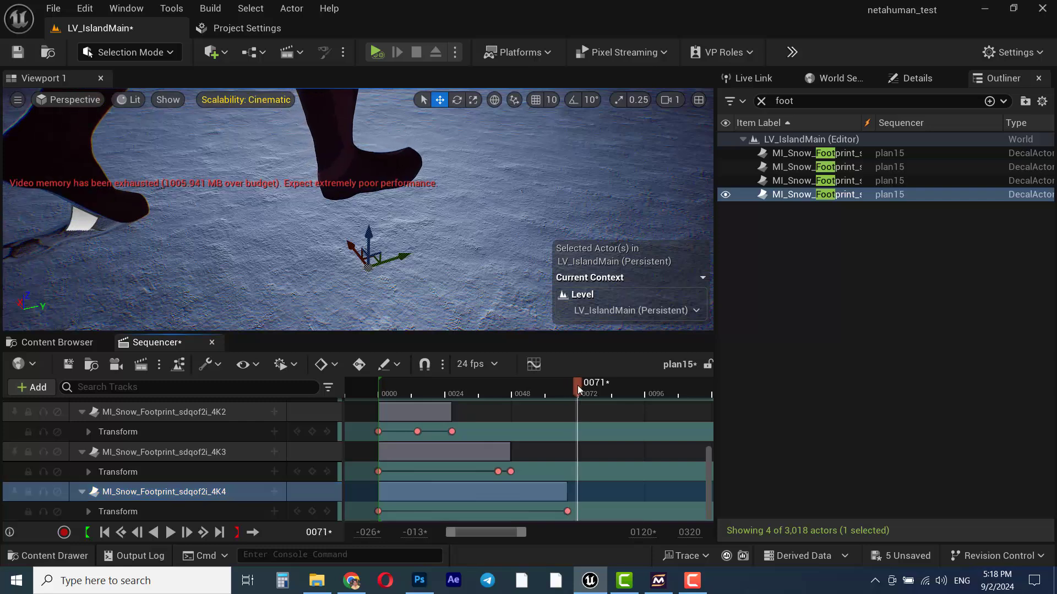
left_click_drag(370, 233, 383, 147)
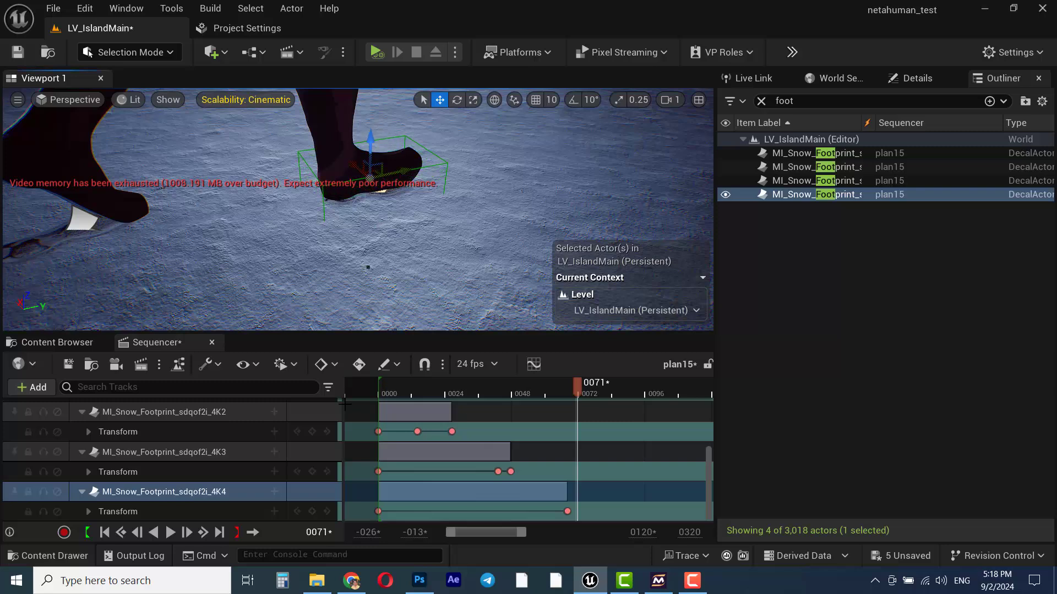
left_click(312, 512)
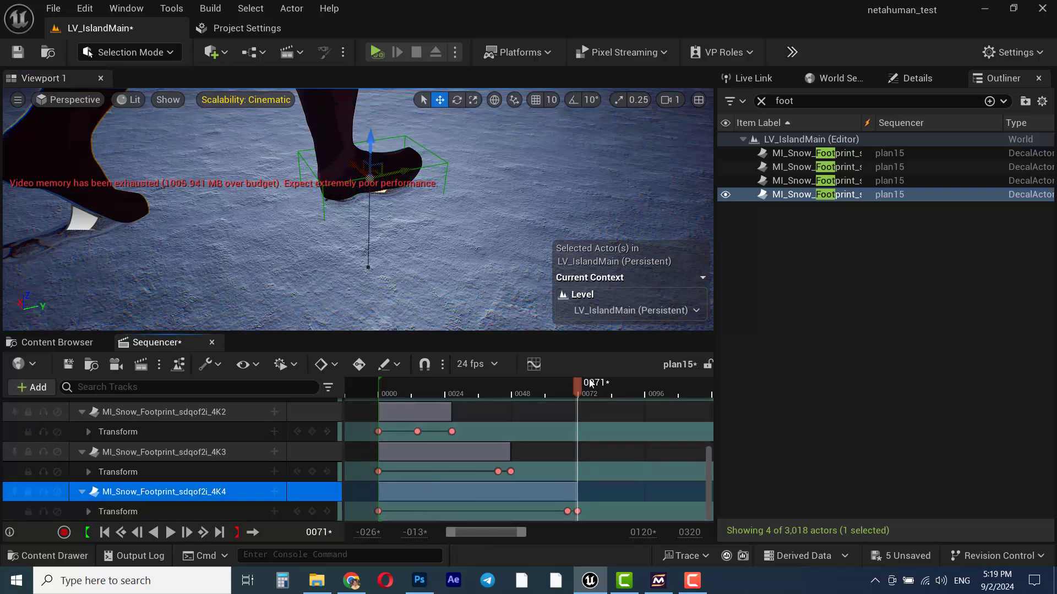
Scrub back through the walk while viewing it from behind to check the timing of the footprints under the boots
left_click_drag(576, 390, 540, 393)
right_click_drag(386, 248, 463, 220)
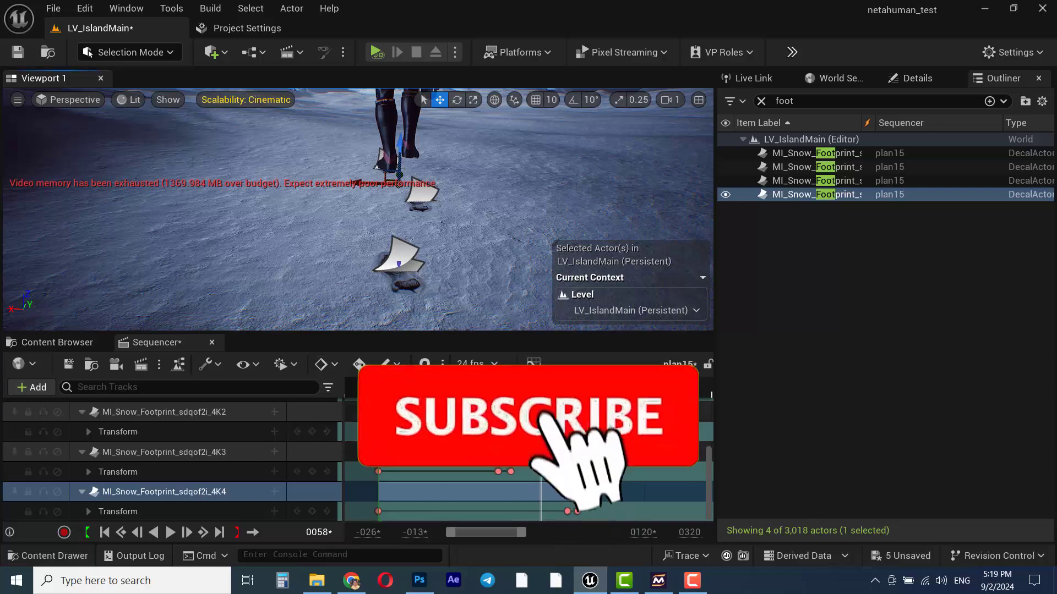
left_click_drag(541, 388, 539, 448)
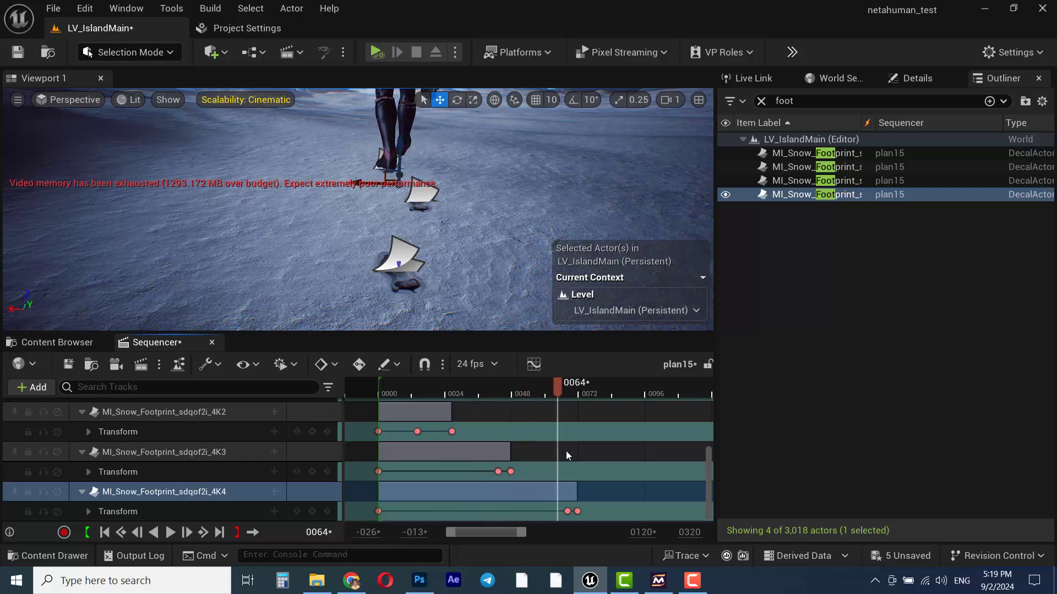